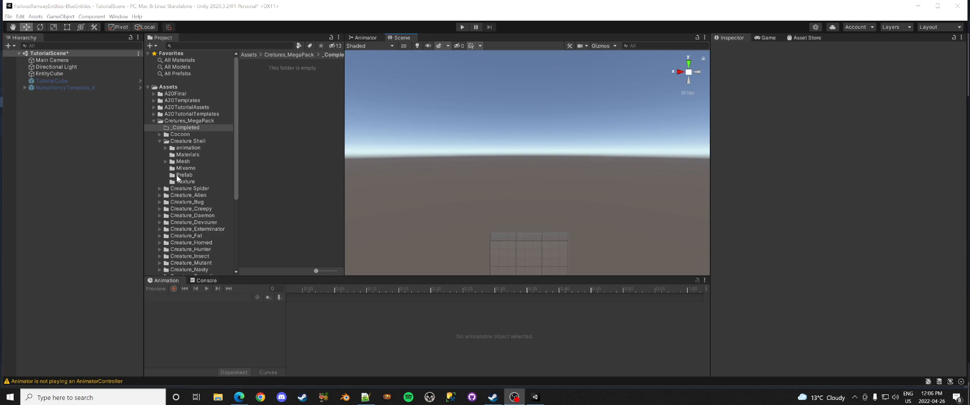
Step: Browse to Creture_MegaPack > Creature Shell > Prefab and select the Creature_Shell prefab asset
click(179, 143)
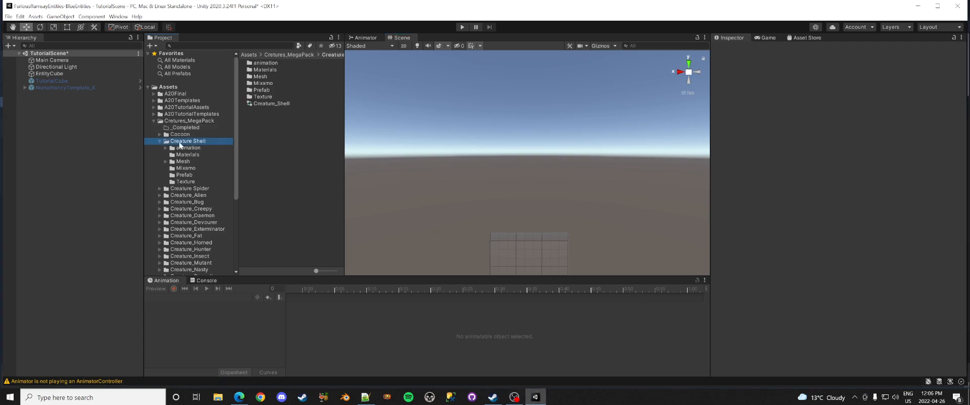
click(184, 175)
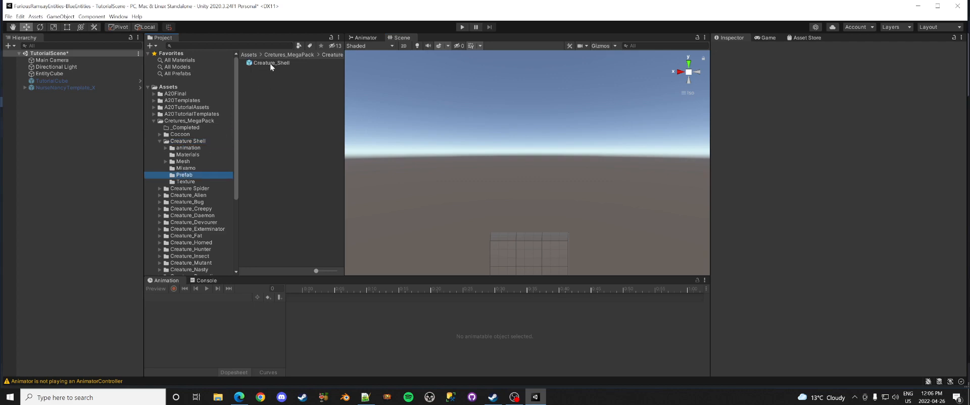
click(180, 162)
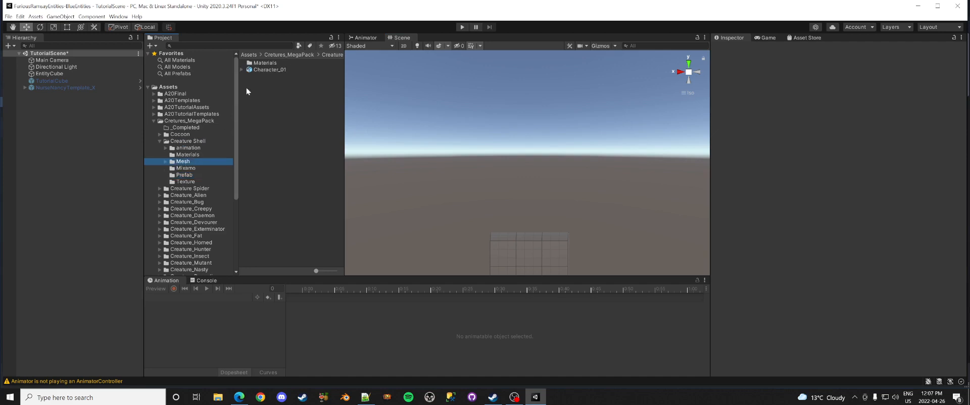
click(192, 175)
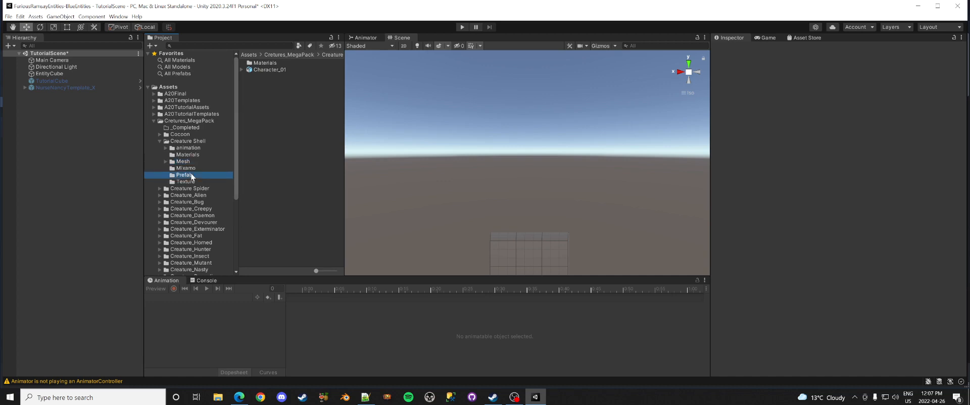
click(268, 64)
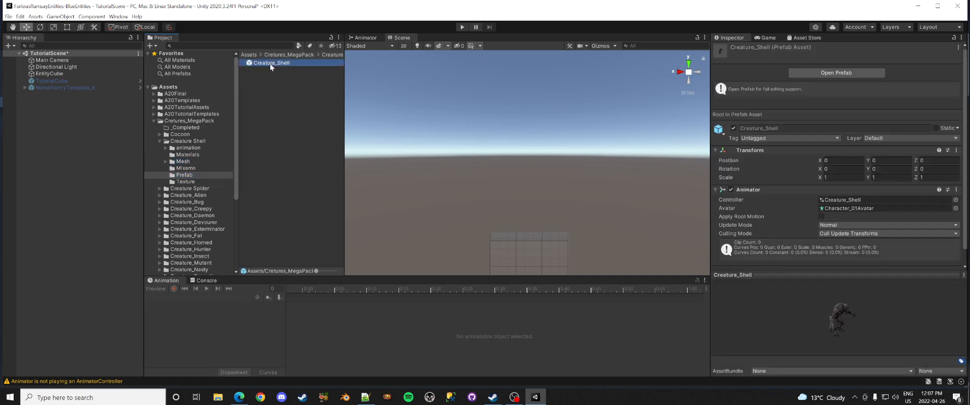
Step: Drag Creature_Shell into TutorialScene and expand its bones to show Knee_L, Knee_R and Chest_M
drag(270, 64, 79, 195)
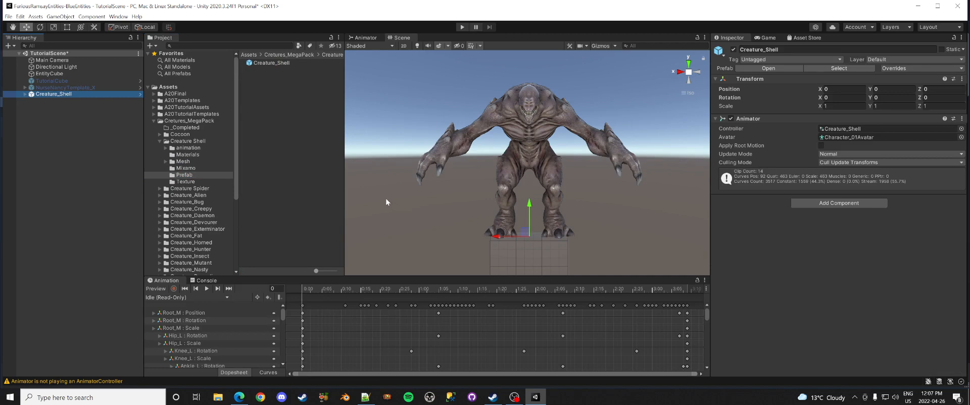
click(24, 94)
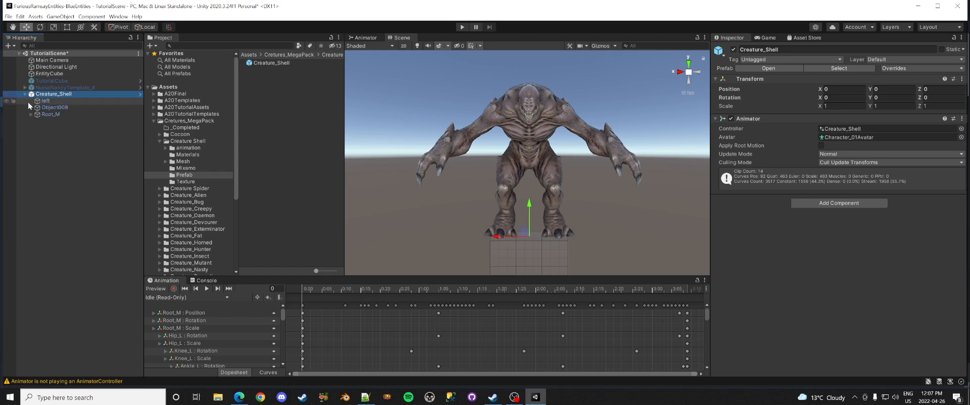
click(31, 114)
click(37, 122)
click(37, 135)
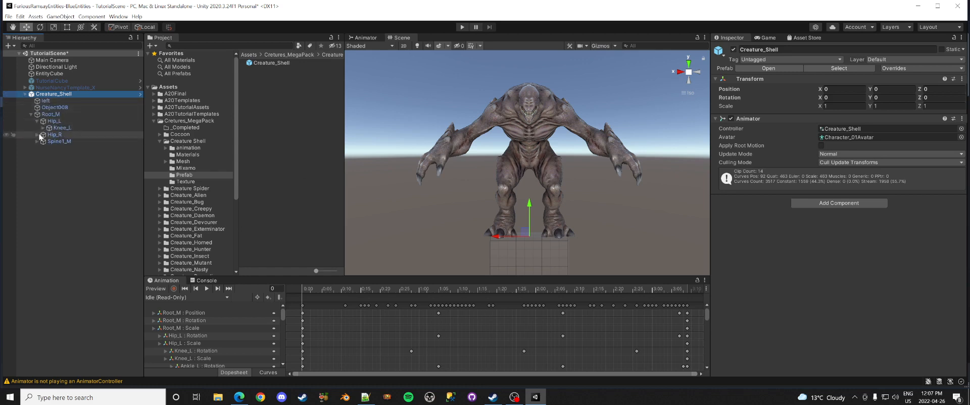
click(37, 148)
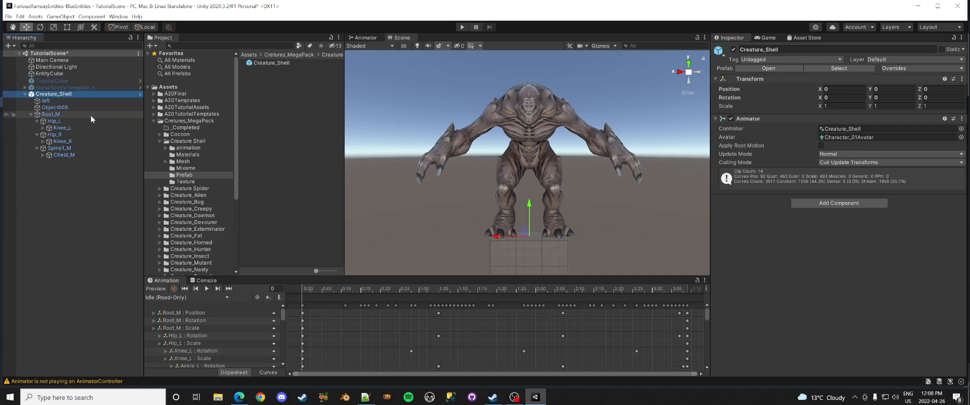
Step: Select the Root_M bone in the Hierarchy and rename it to Hips
click(51, 114)
key(F2)
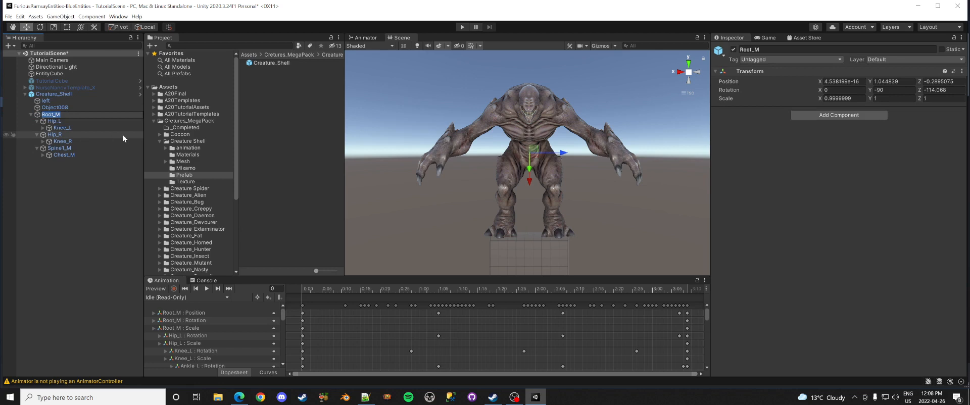
click(93, 122)
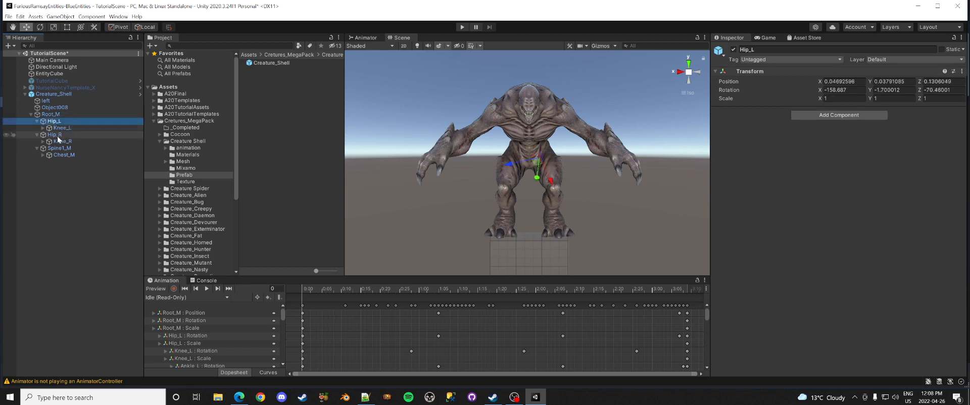
double_click(55, 115)
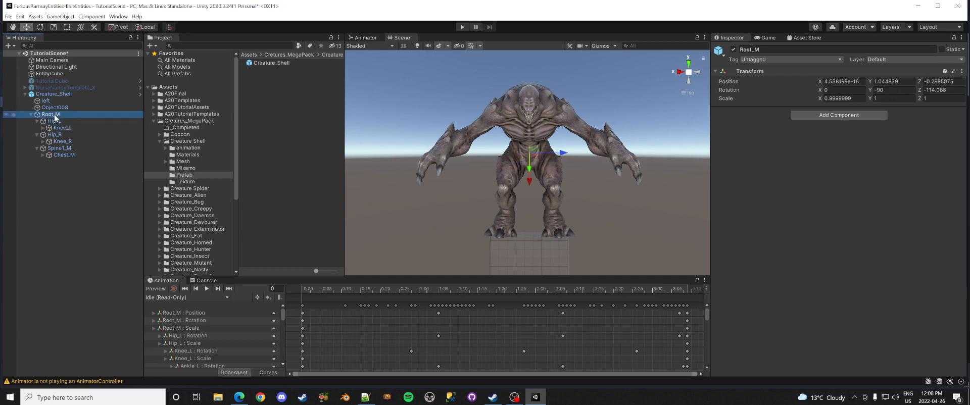
click(50, 115)
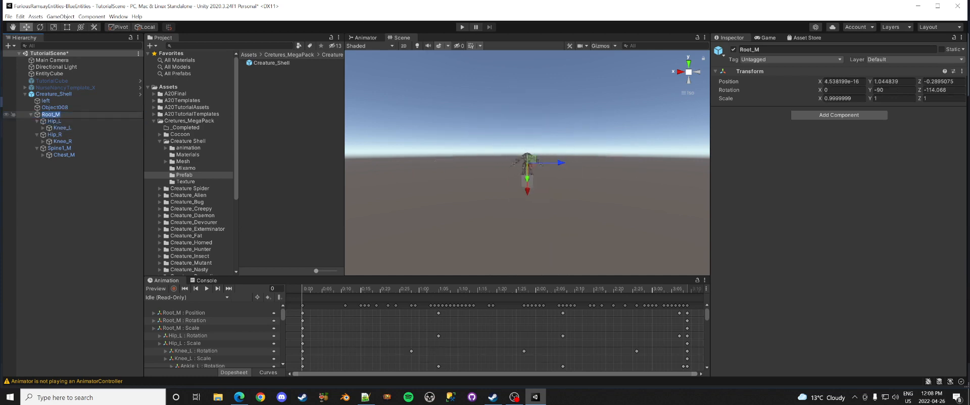
text(Hips)
key(Return)
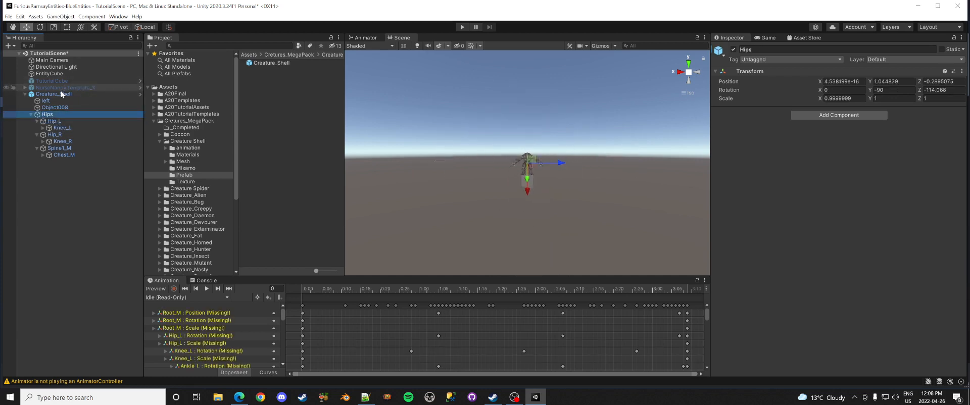
Step: Unpack the Creature_Shell prefab instance
right_click(60, 94)
mouse_move(100, 188)
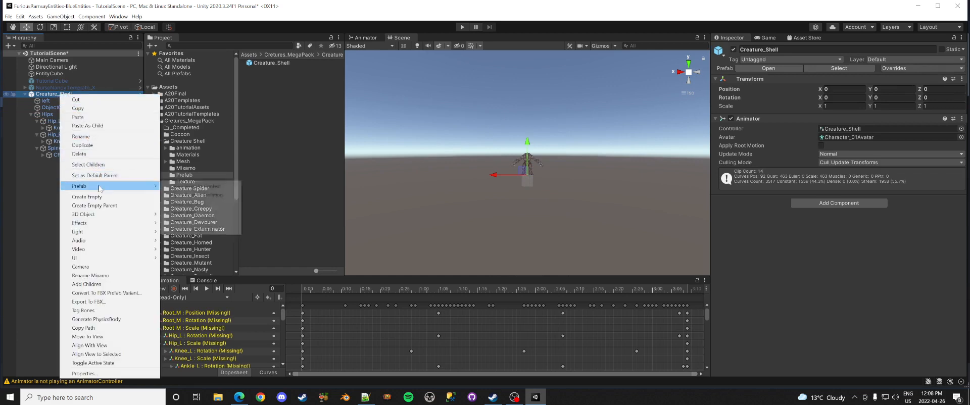
click(200, 230)
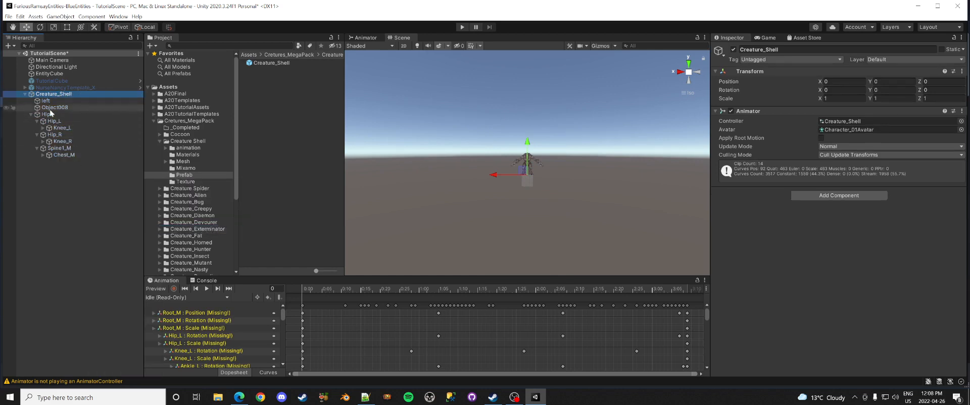
Step: Create an empty child object under Creature_Shell named Origin
right_click(57, 95)
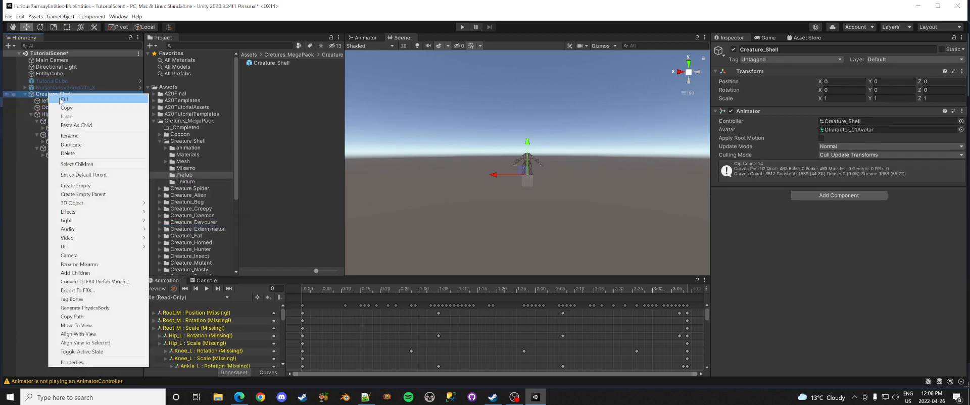
click(84, 186)
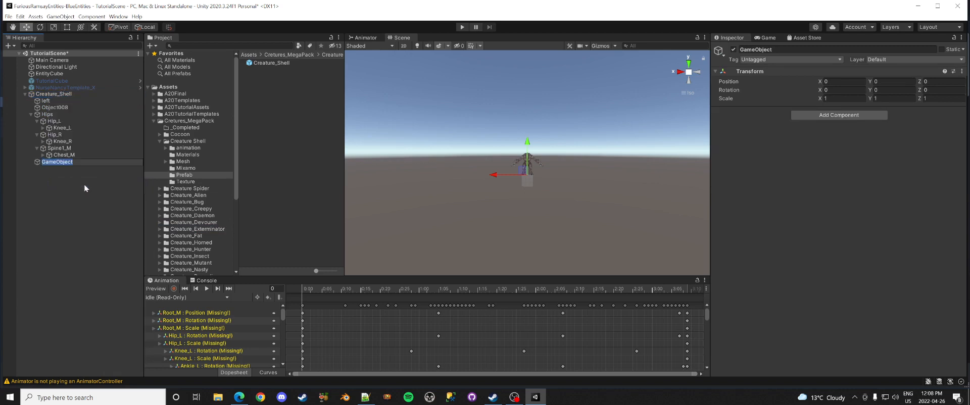
text(Origin)
key(Return)
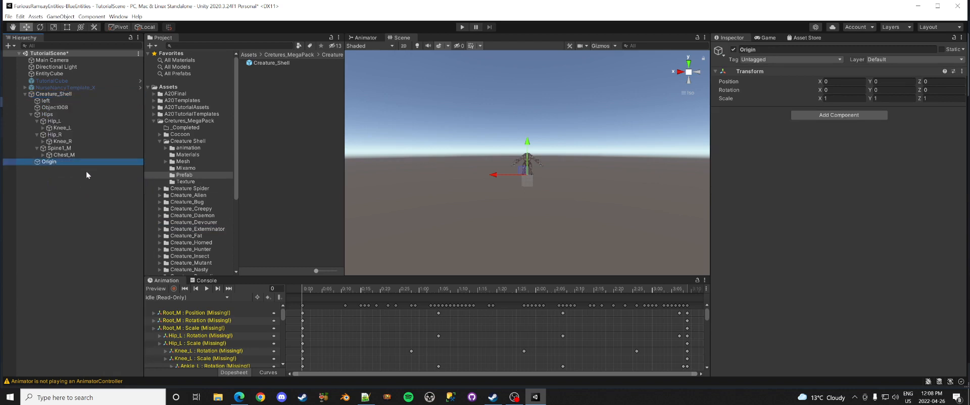
Step: Parent Hips under Origin and rename Hip_L to LeftUpLeg
drag(47, 113, 53, 162)
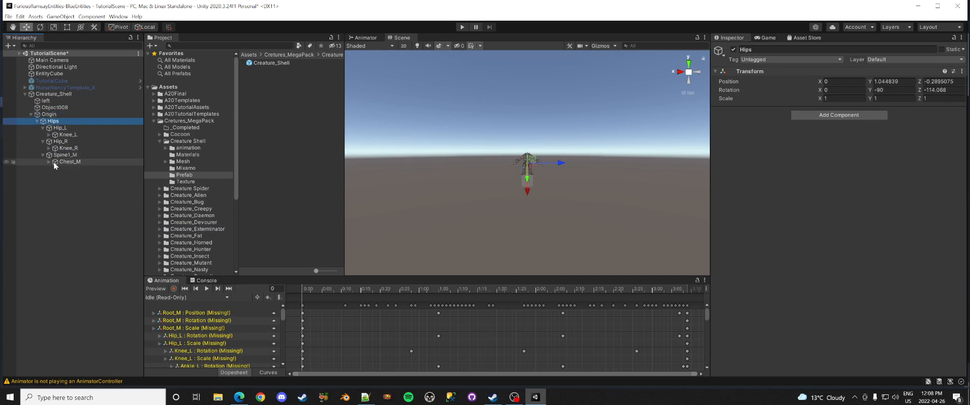
click(60, 129)
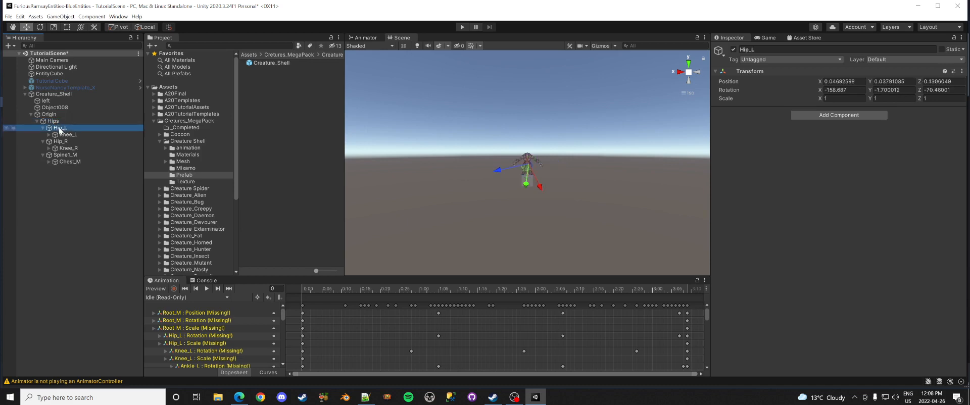
click(71, 130)
text(Lef)
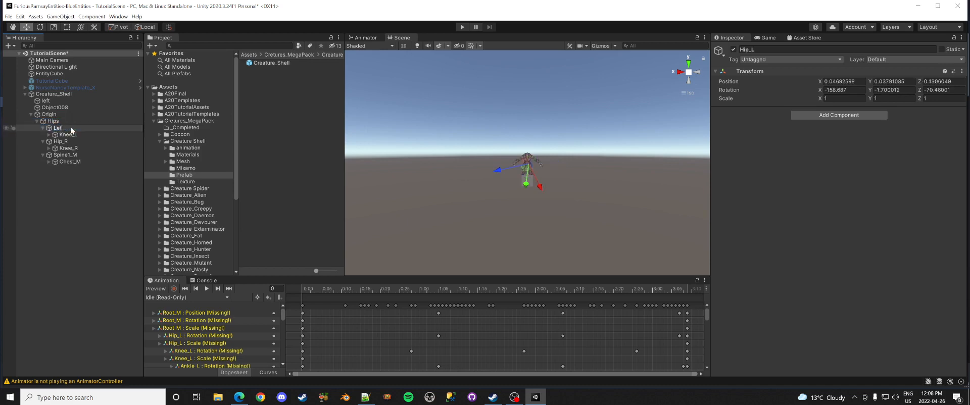
text(tUpLeg)
key(Return)
Step: Rename Knee_L to LeftLeg and Ankle_L to LeftFoot
click(62, 135)
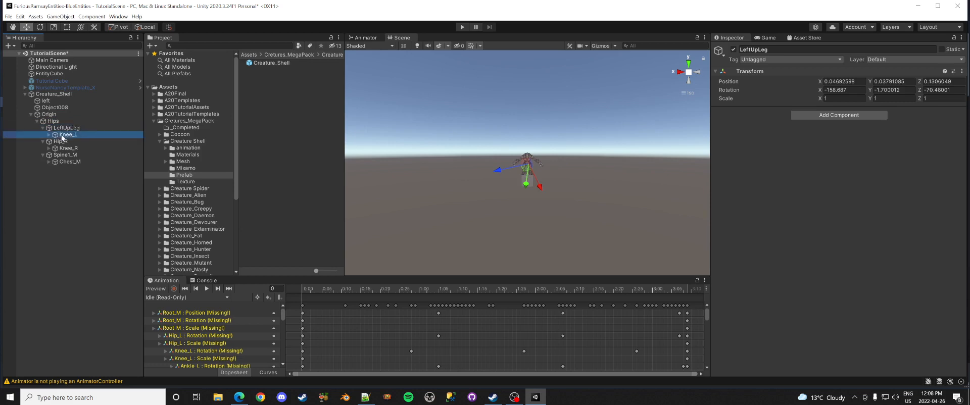
click(62, 136)
text(LeftLeg)
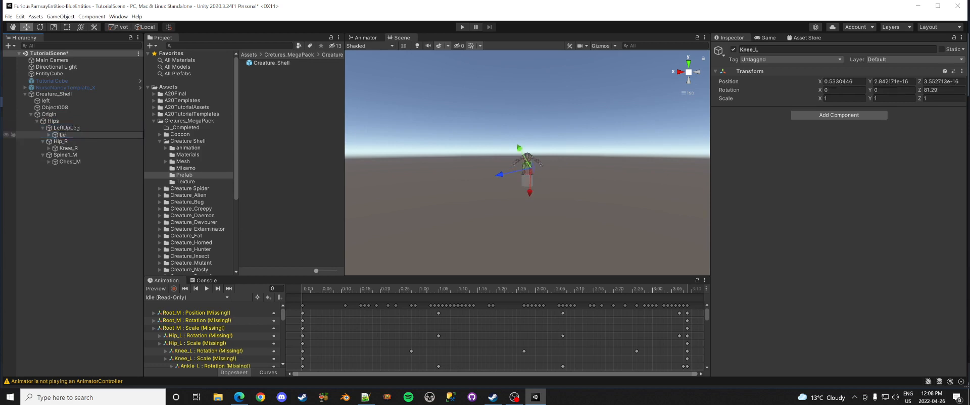
key(Return)
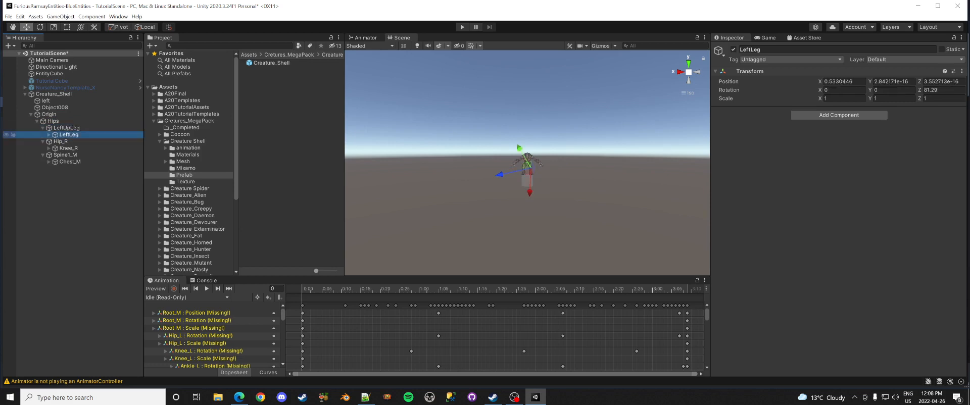
click(49, 135)
click(74, 142)
click(73, 142)
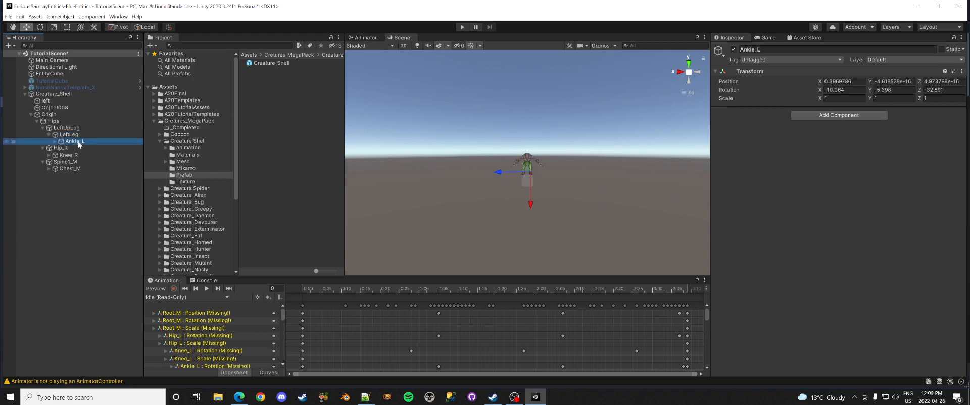
text(LeftFoot)
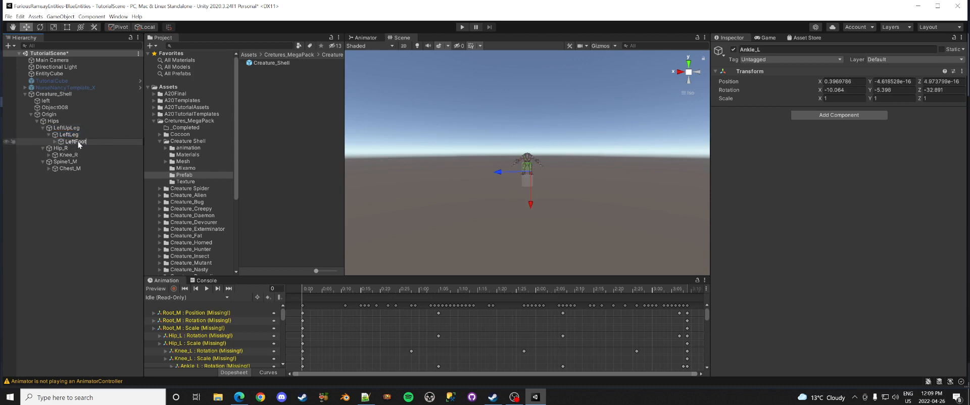
key(Return)
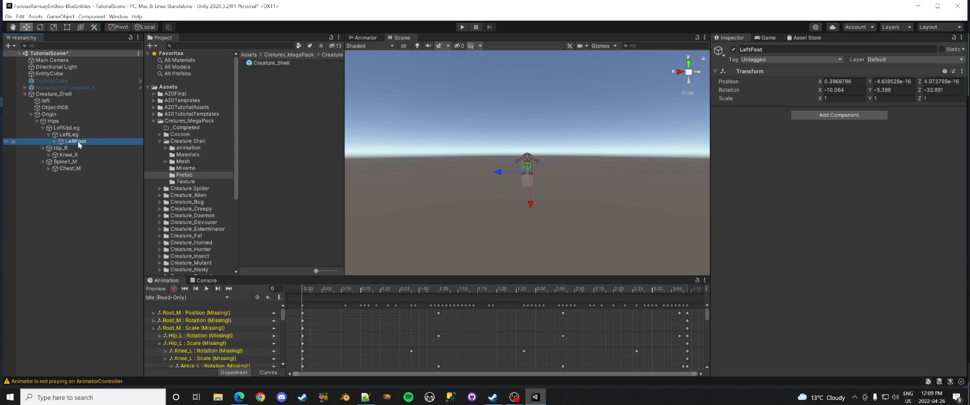
double_click(54, 94)
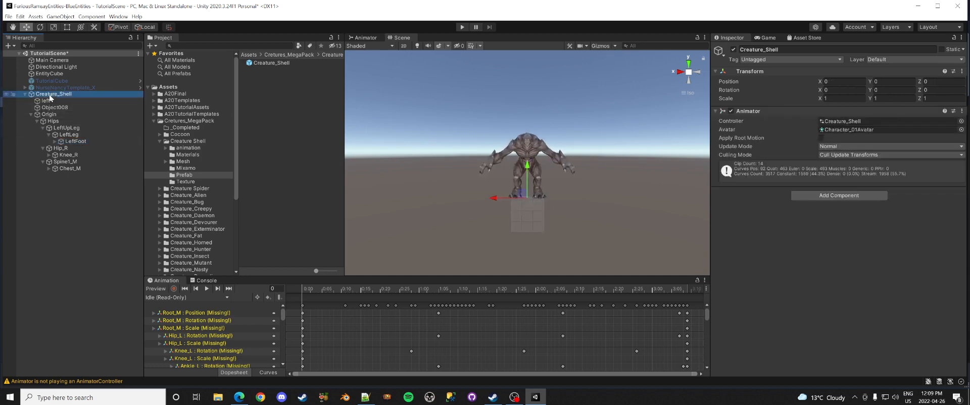
click(54, 122)
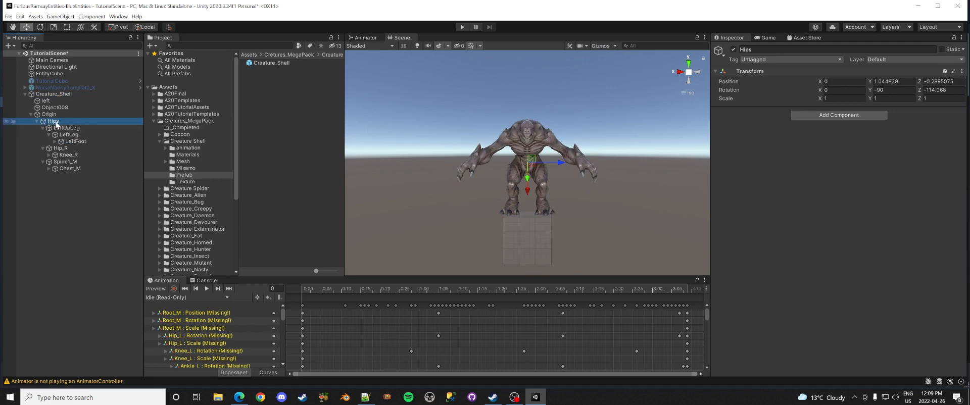
click(80, 128)
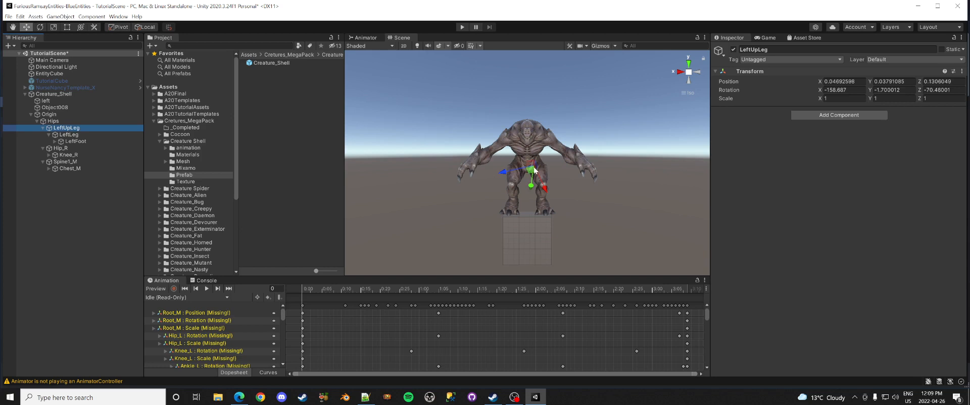
click(76, 135)
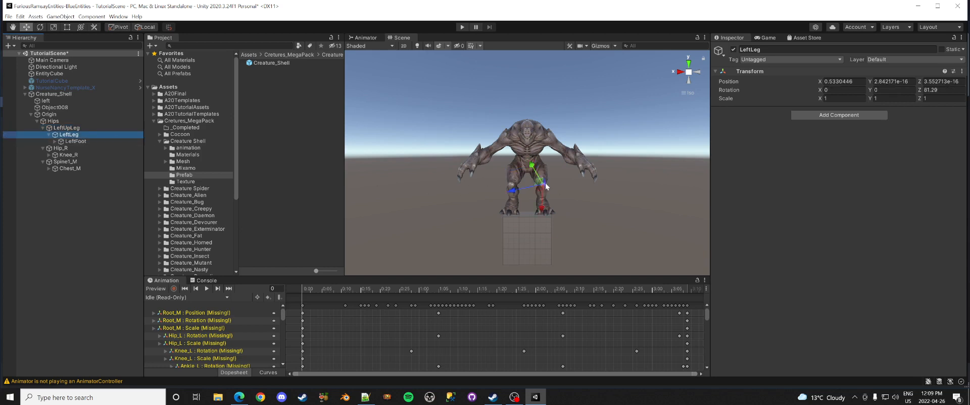
click(73, 141)
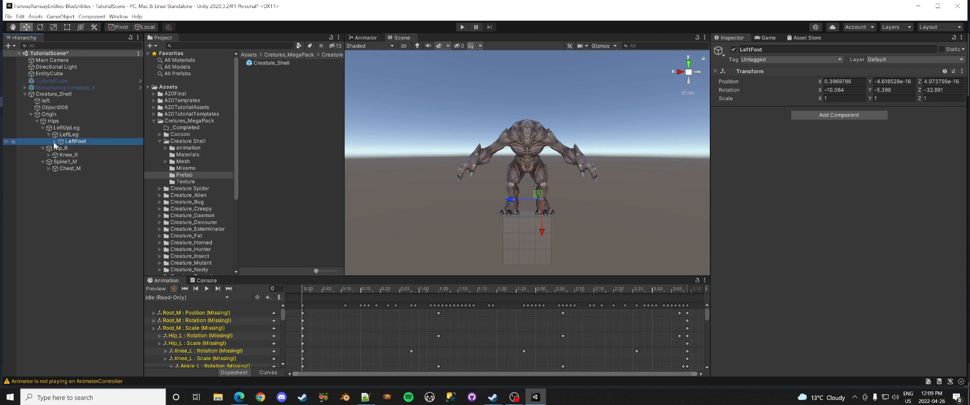
click(54, 141)
click(55, 142)
Step: Rename Hip_R to RightUpLeg and Knee_R to RightLeg
double_click(54, 148)
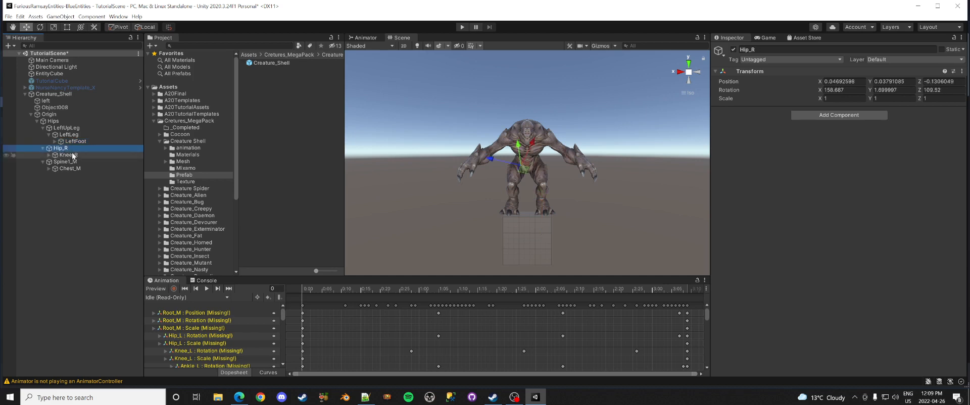
text(Right)
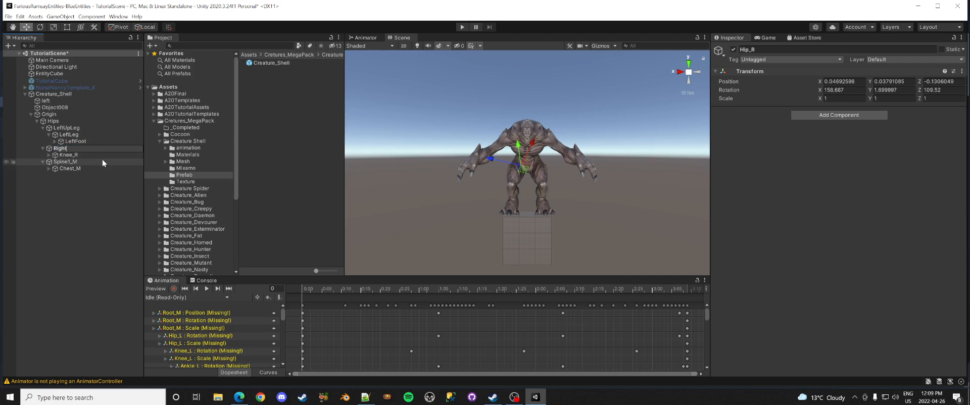
text(UpLeg)
key(Return)
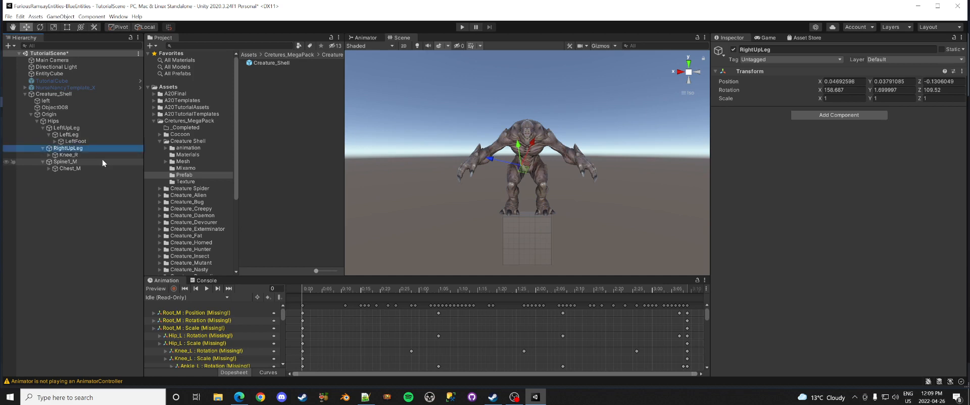
click(79, 154)
click(80, 154)
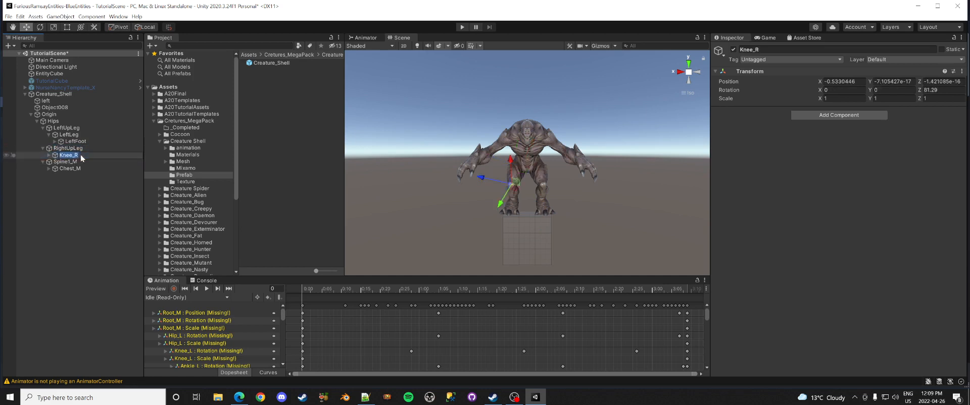
text(RightLeg)
key(Return)
Step: Rename Ankle_R to RightFoot and expand the bones under Chest_M
key(Right)
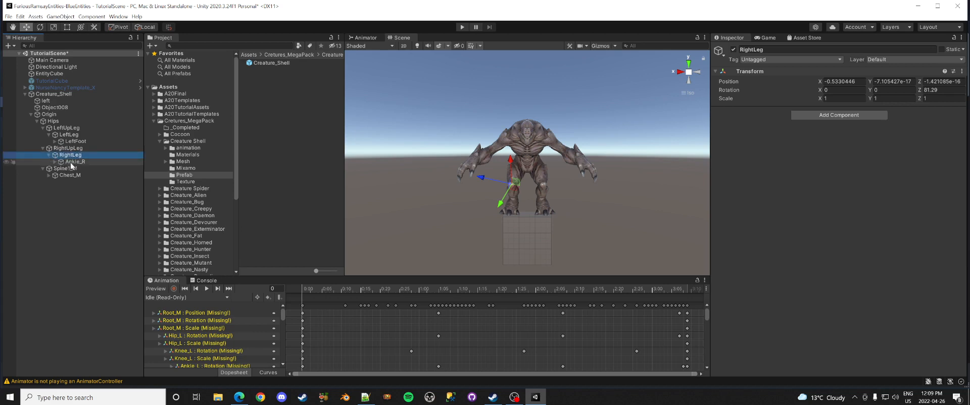
click(79, 162)
key(F2)
text(Ri)
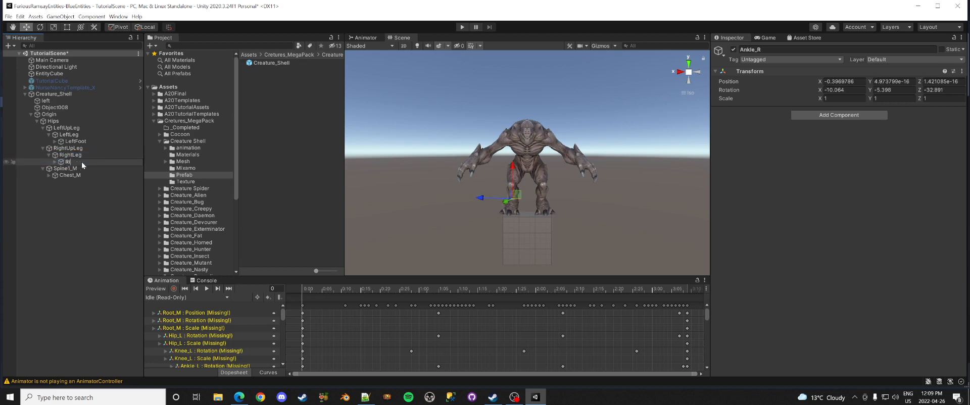
text(ghtFoot)
key(Return)
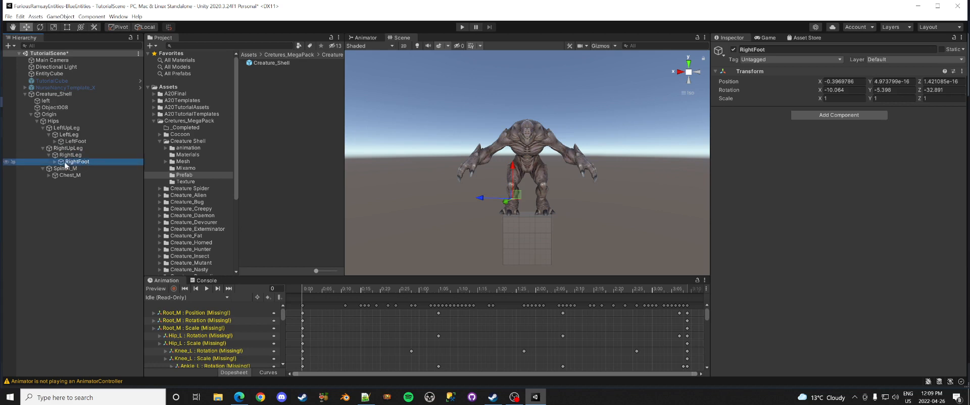
click(48, 175)
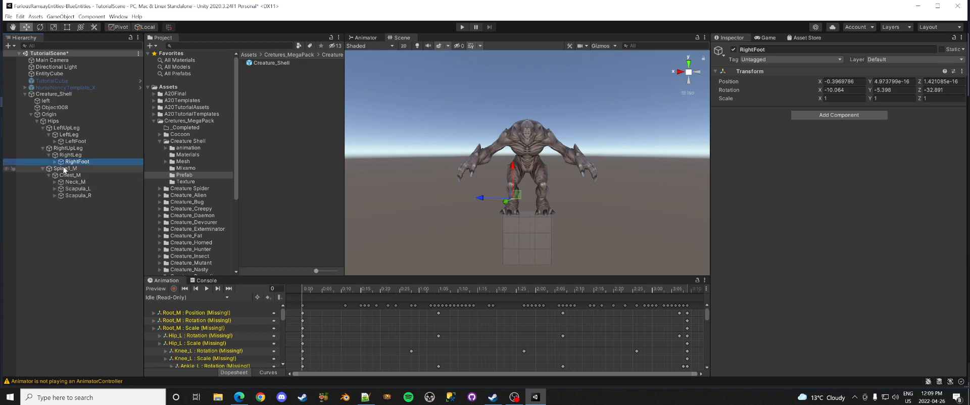
Step: Rename Spine1_M to Spine and Chest_M to Spine1
click(63, 169)
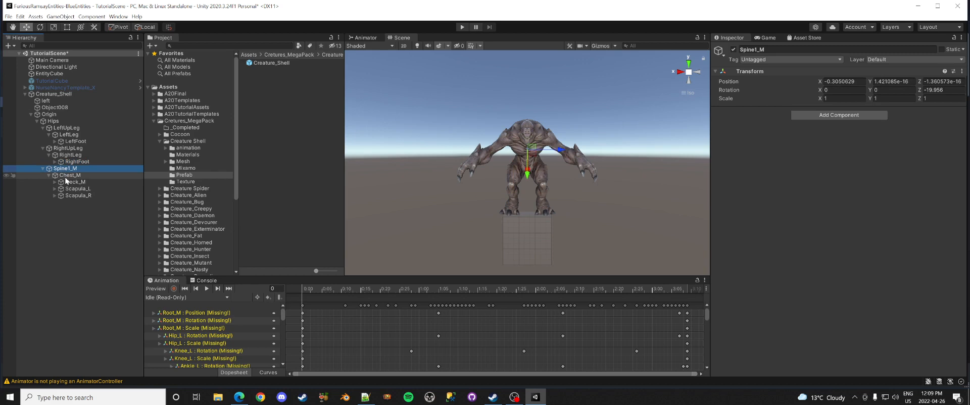
click(65, 177)
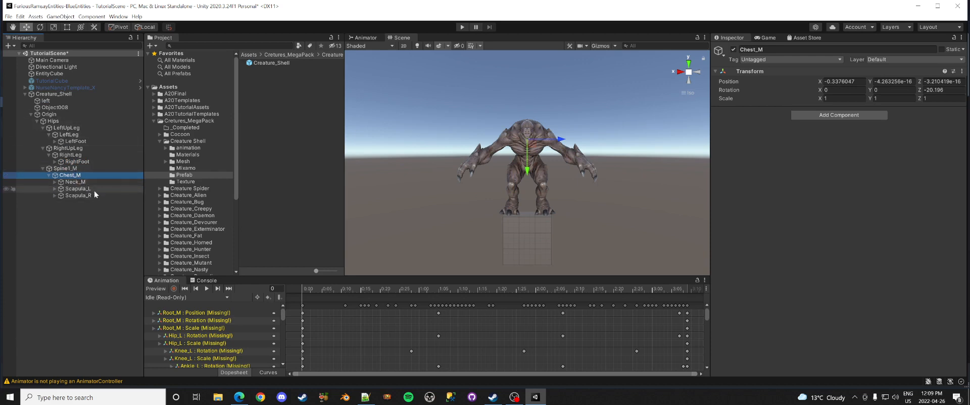
click(70, 170)
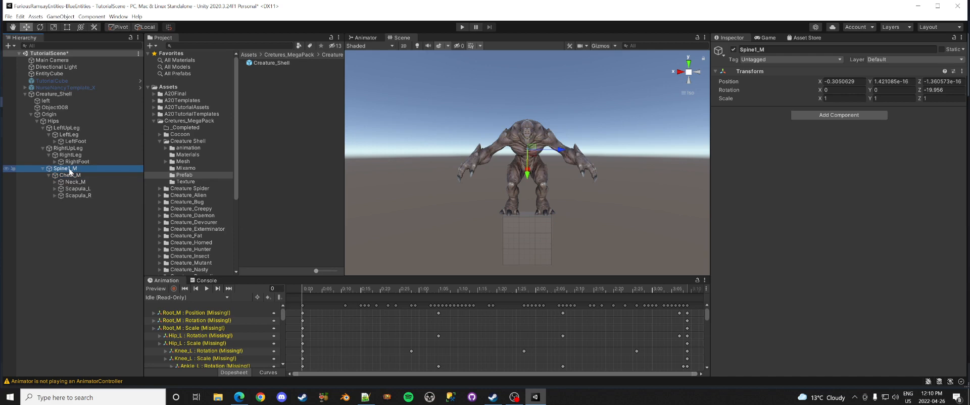
key(F2)
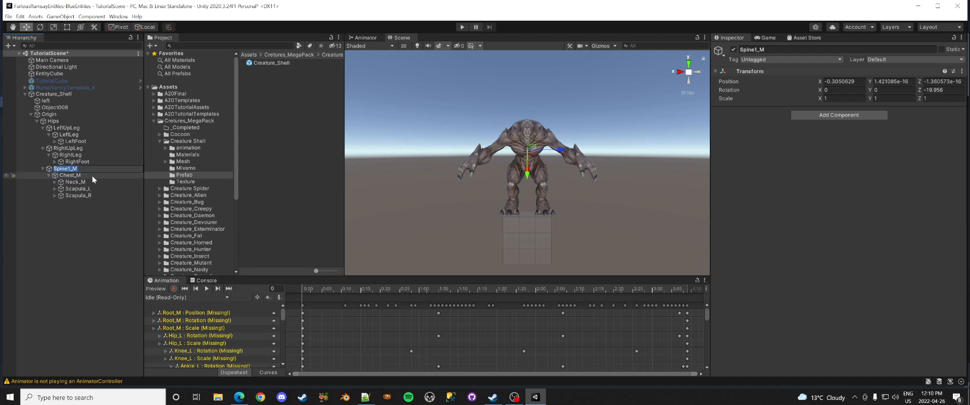
text(S)
key(Return)
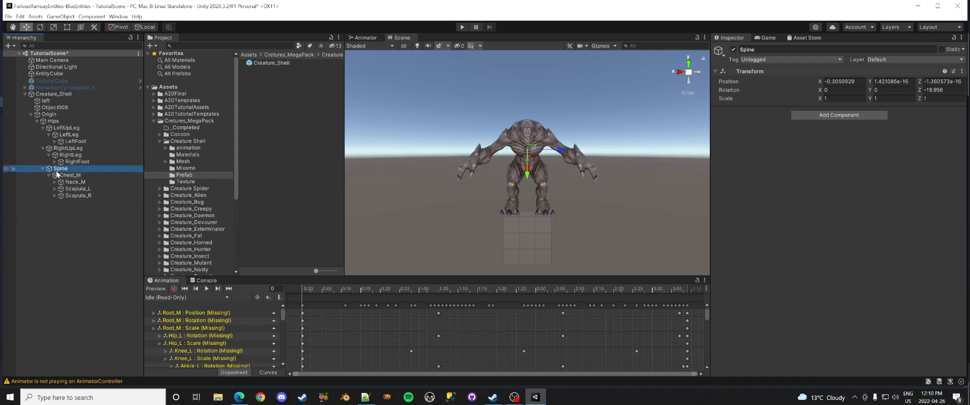
click(82, 176)
key(F2)
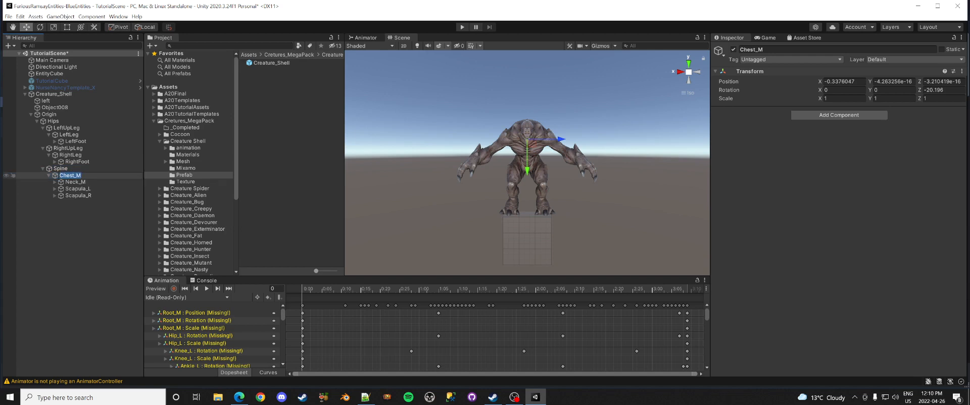
text(Spine1)
key(Return)
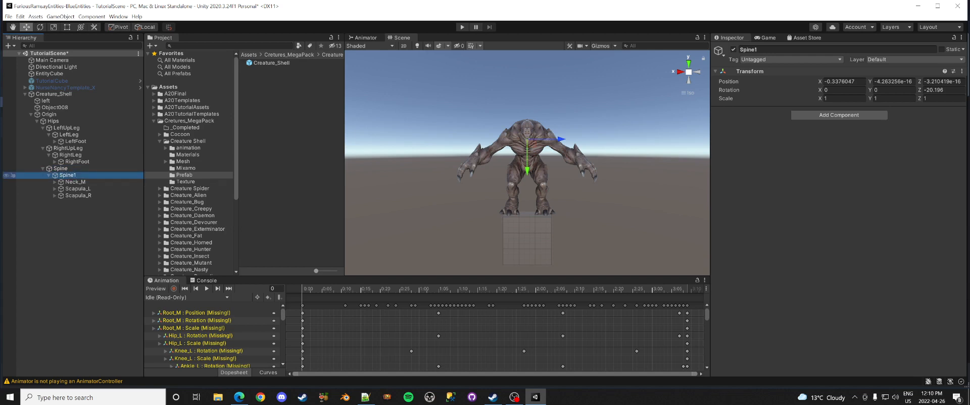
Step: Rename Neck_M to Neck and Head_M to Head, and start renaming Scapula_L
click(70, 181)
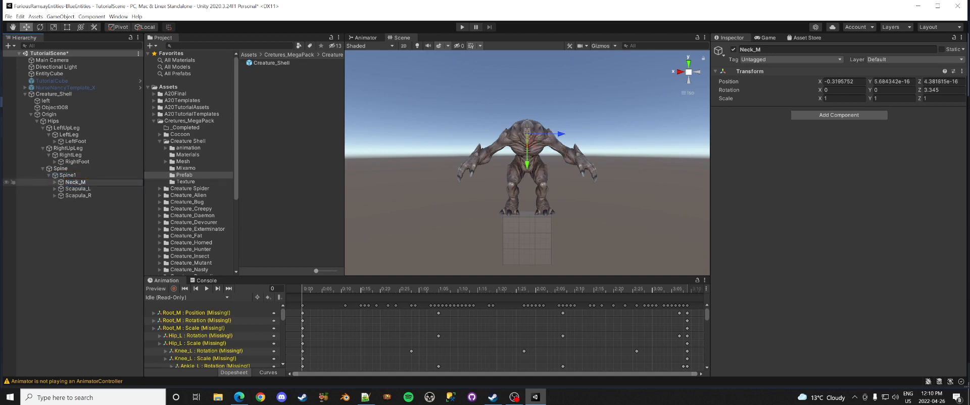
key(BackSpace)
key(BackSpace)
key(Return)
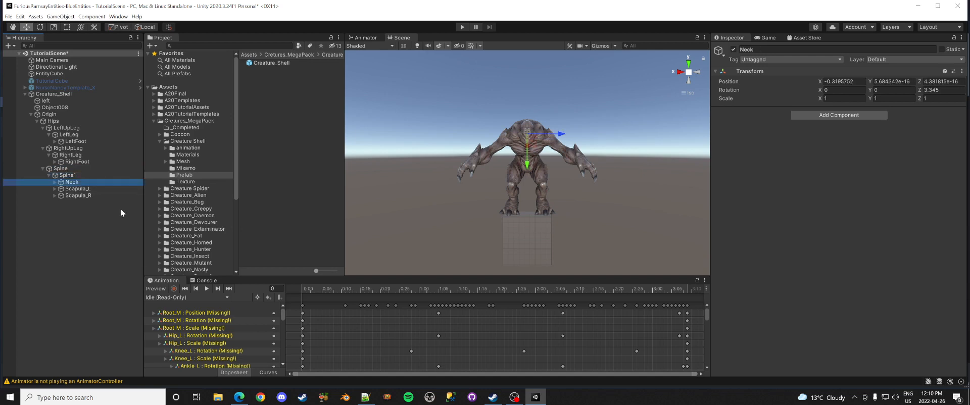
click(86, 189)
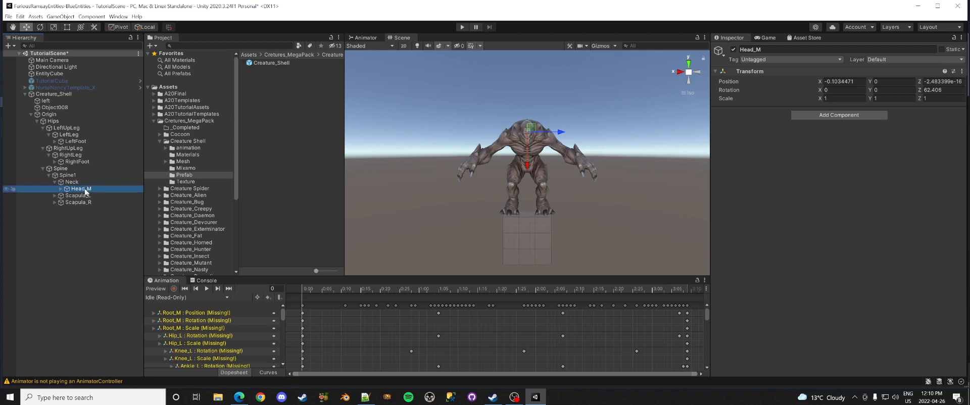
key(F2)
key(BackSpace)
key(BackSpace)
key(Return)
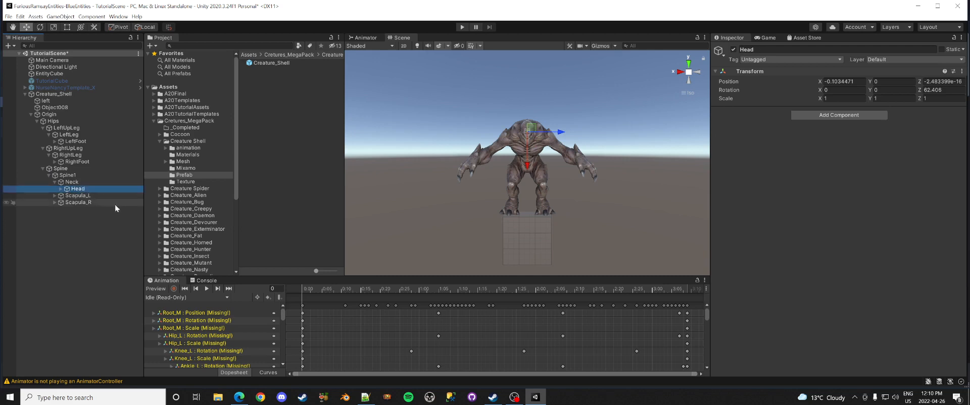
click(76, 196)
key(F2)
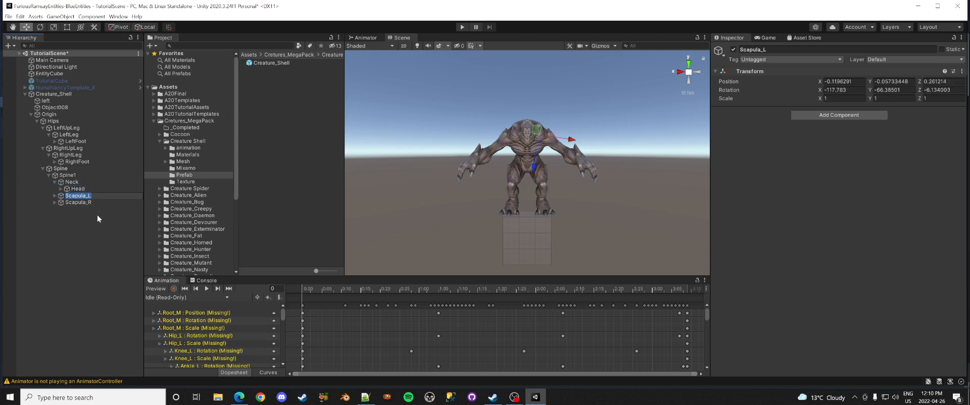
Step: Name Scapula_L LeftShoulder and Shoulder_L LeftArm
text(LeftShoulder)
key(Return)
click(54, 196)
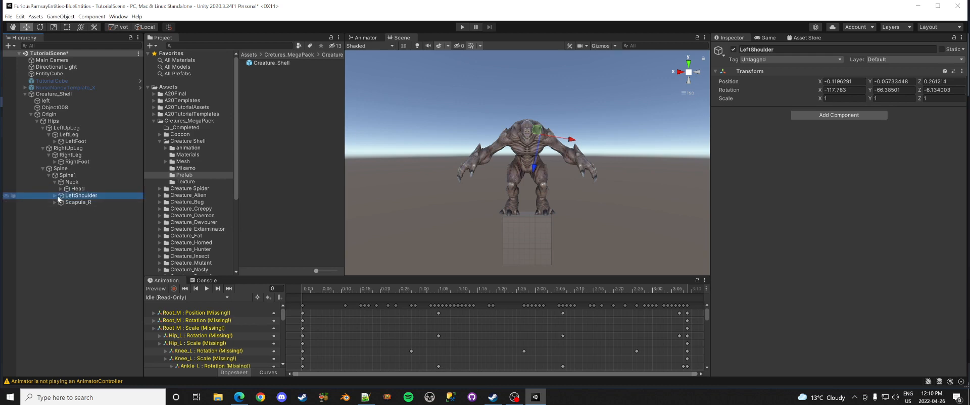
click(84, 202)
key(F2)
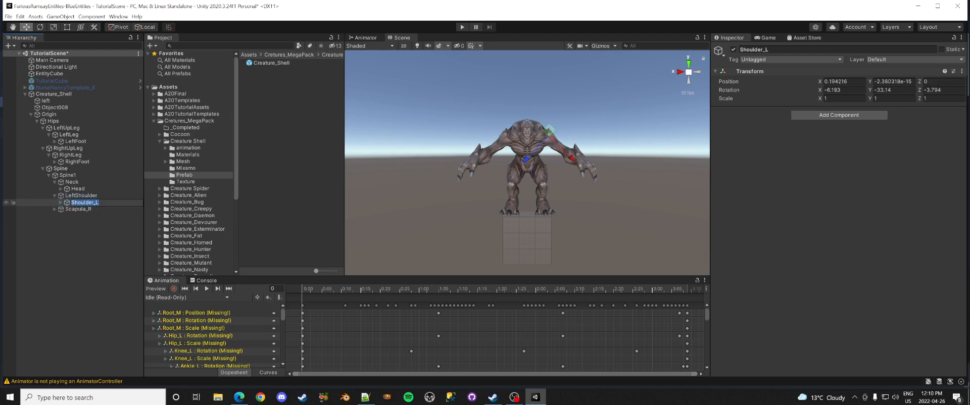
text(LeftArm)
key(Return)
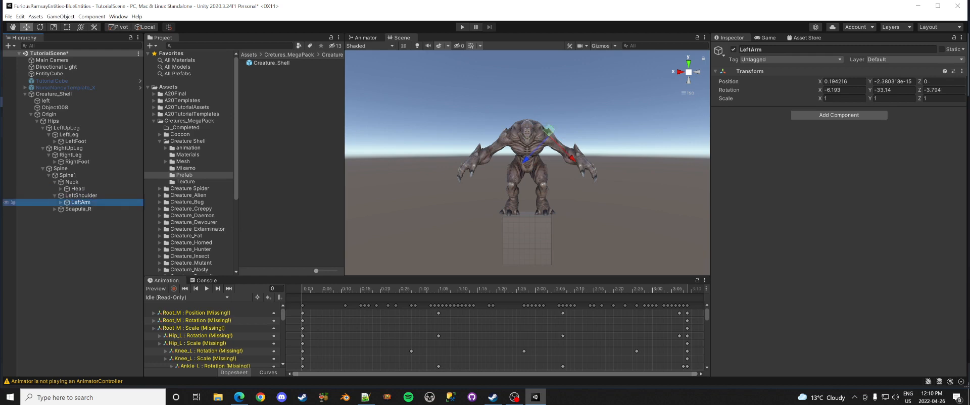
Step: Expand the left arm chain down to the wrist and rename Wrist_L to LeftHand
click(60, 203)
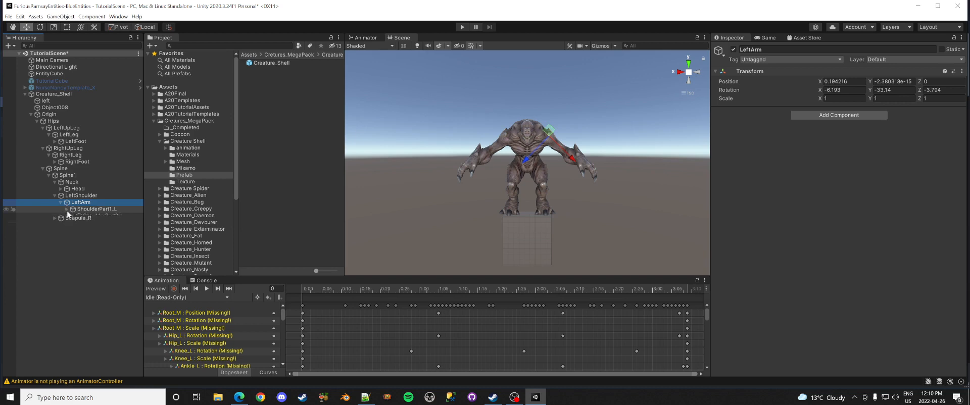
click(67, 209)
click(73, 216)
click(78, 223)
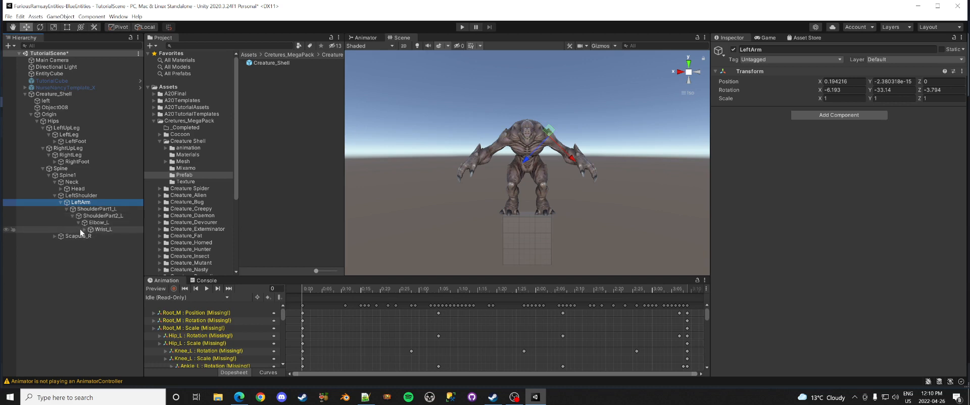
click(81, 229)
click(86, 230)
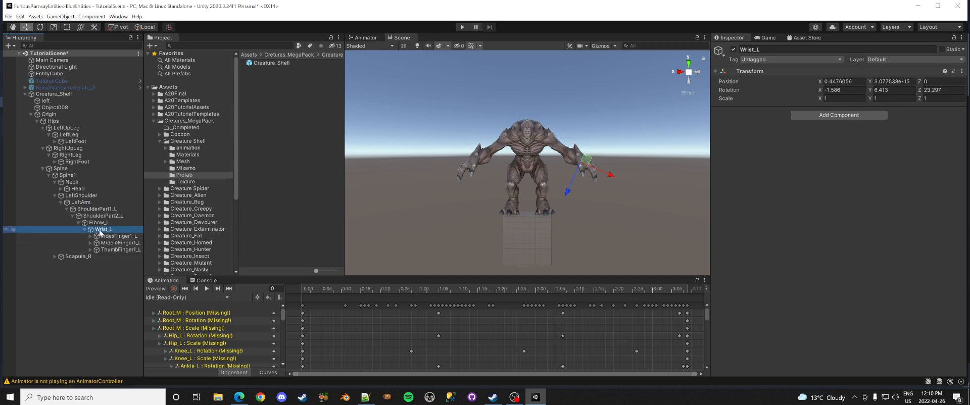
click(100, 230)
text(LeftHan)
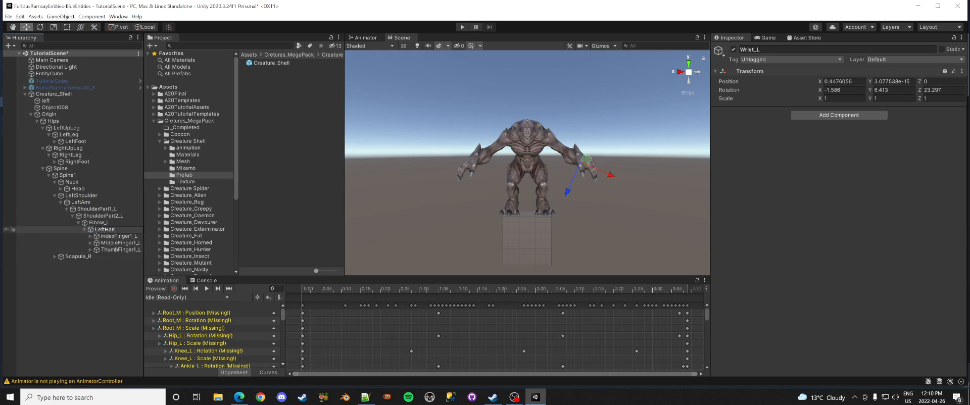
text(d)
key(Return)
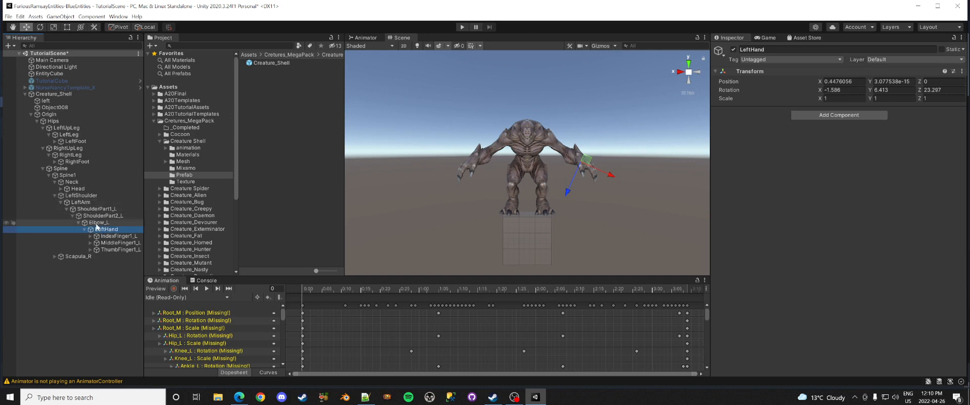
Step: Compare the left arm bones and undo the LeftHand and LeftArm renames
click(75, 197)
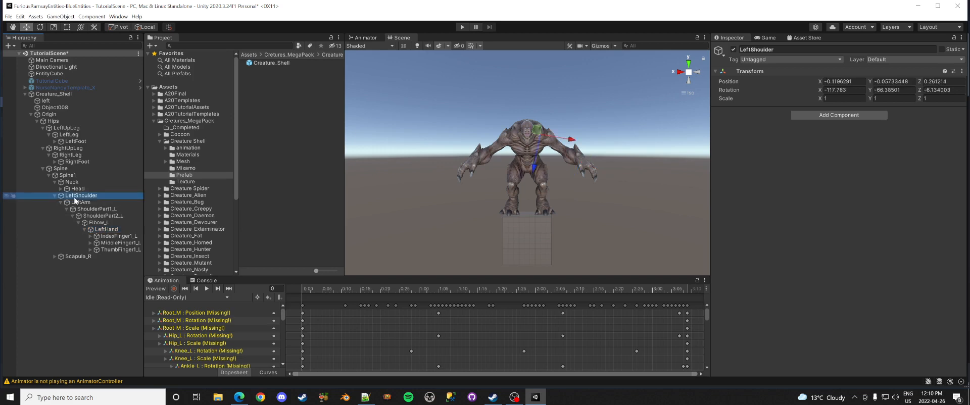
click(81, 203)
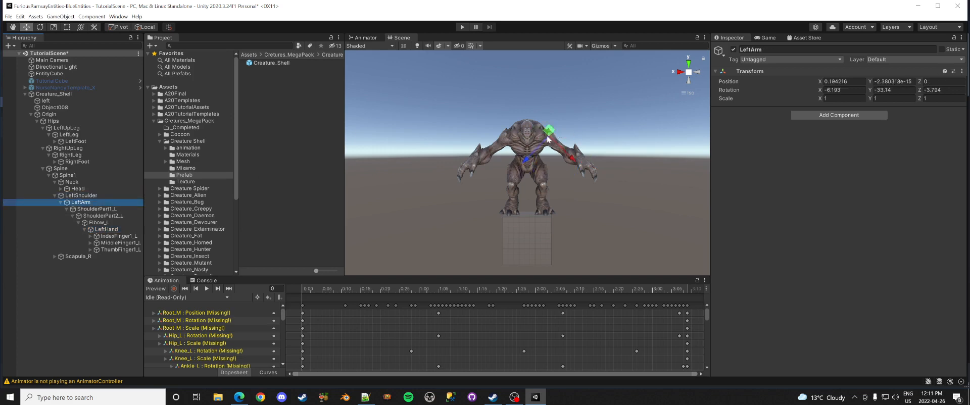
click(94, 196)
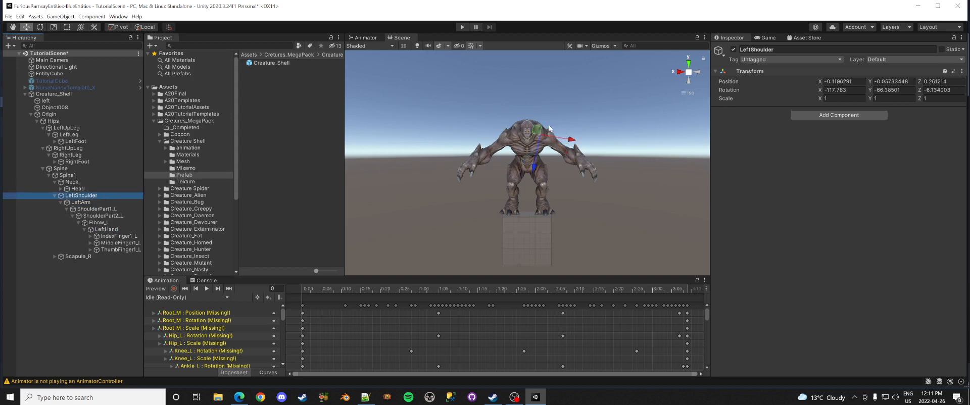
click(126, 202)
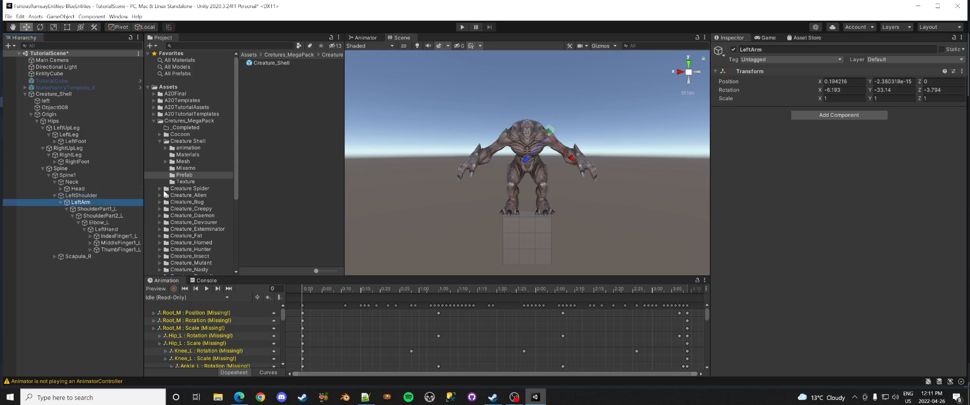
click(87, 209)
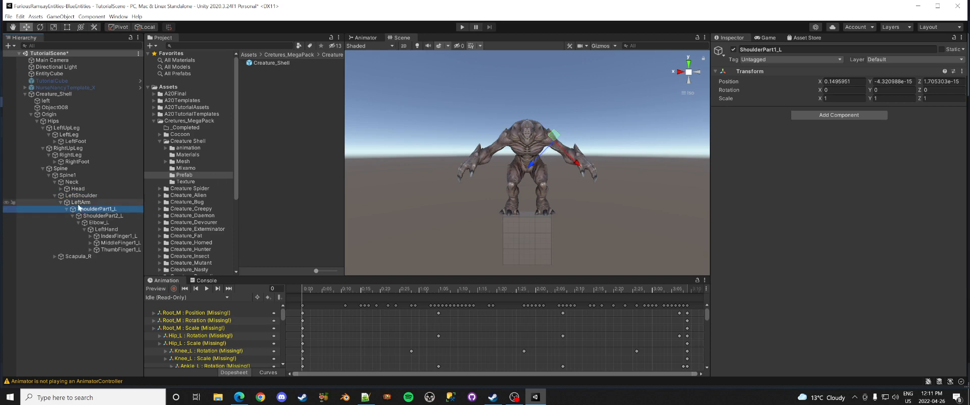
key(Up)
key(Up)
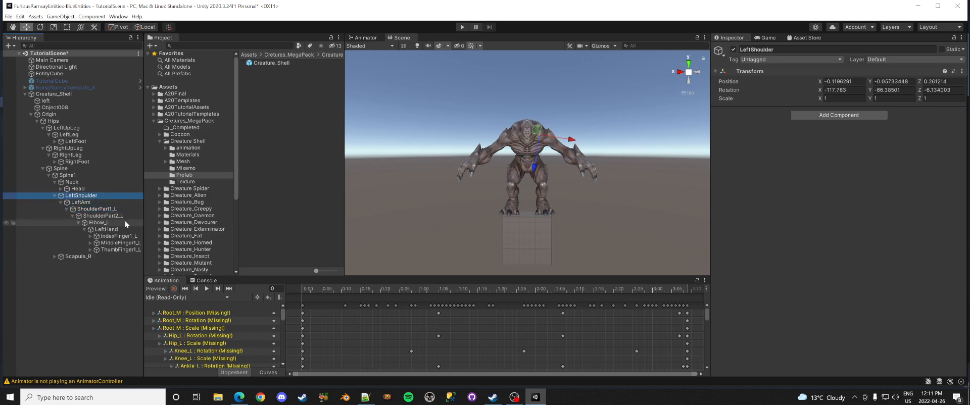
key(ctrl+z)
key(ctrl+z)
key(ctrl+z)
key(ctrl+z)
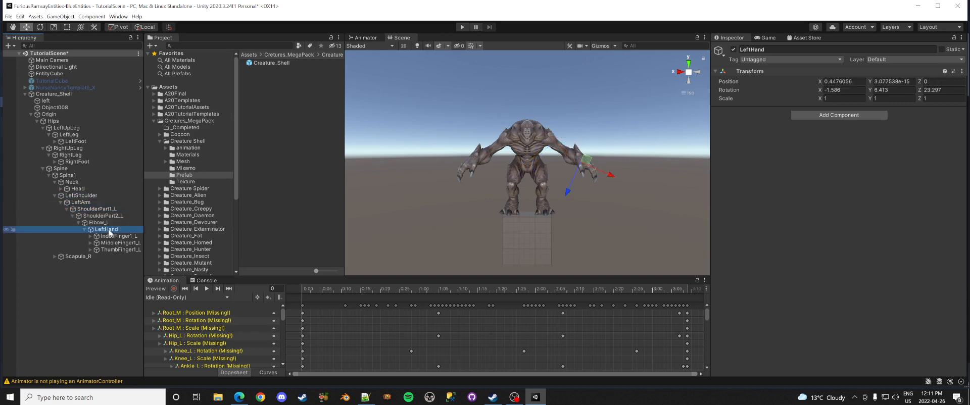
key(ctrl+z)
key(ctrl+z)
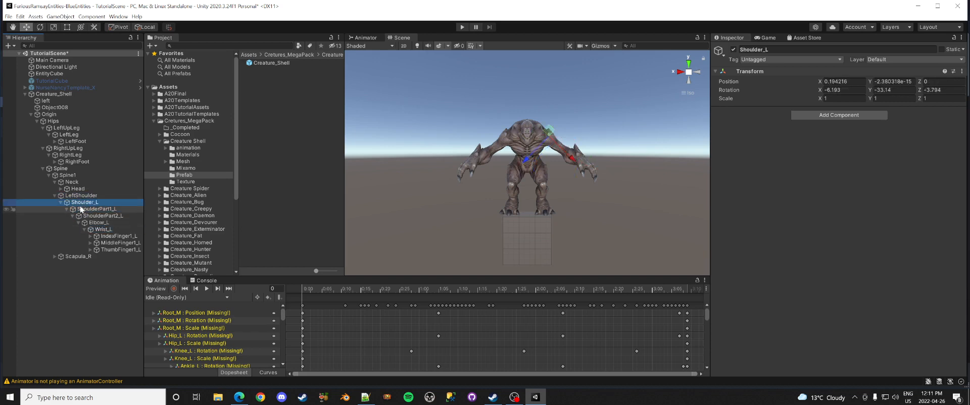
Step: Rename ShoulderPart1_L to LeftArm and Wrist_L to LeftHand
click(87, 211)
click(108, 211)
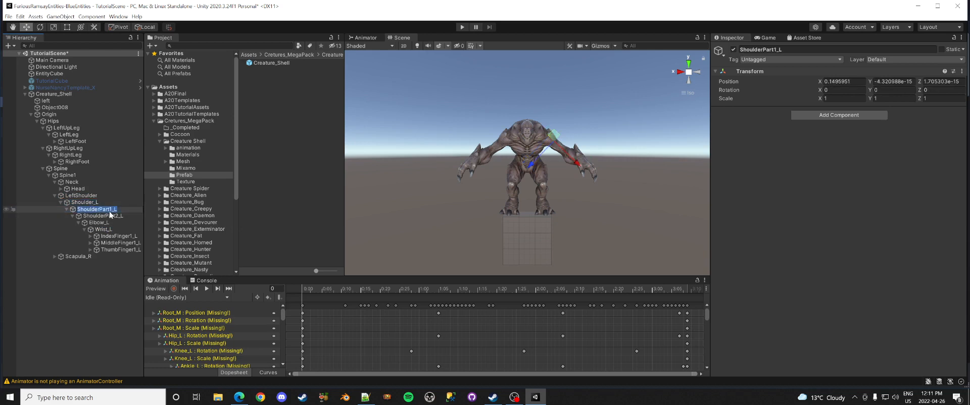
text(LeftArm)
key(Return)
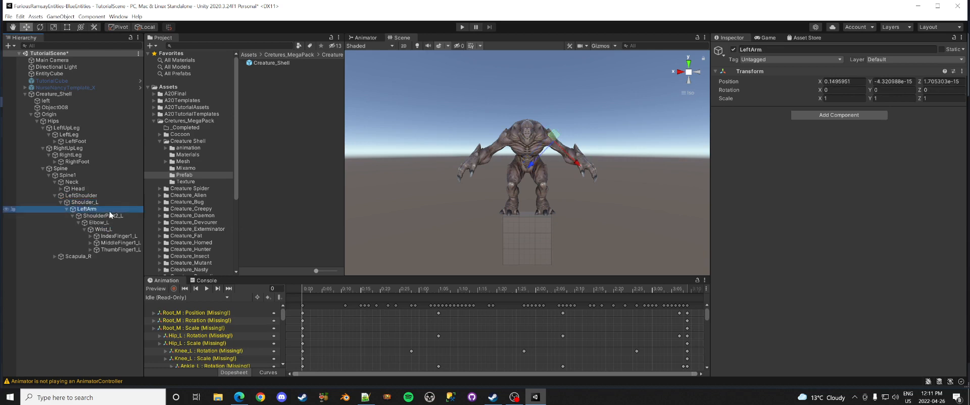
click(111, 230)
click(117, 232)
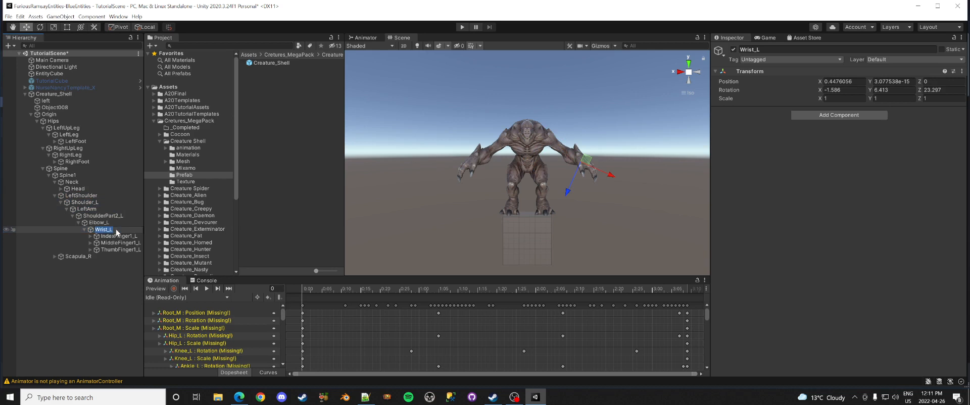
text(LeftHand)
key(Return)
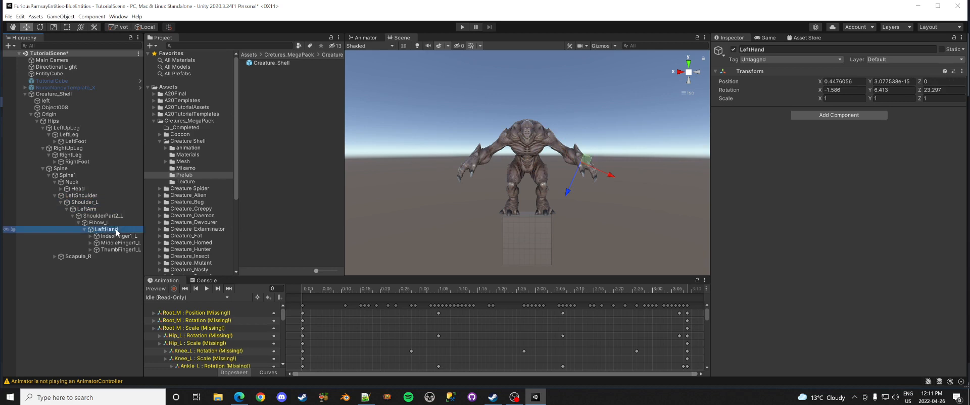
Step: Rename Elbow_L to LeftForeArm
click(90, 217)
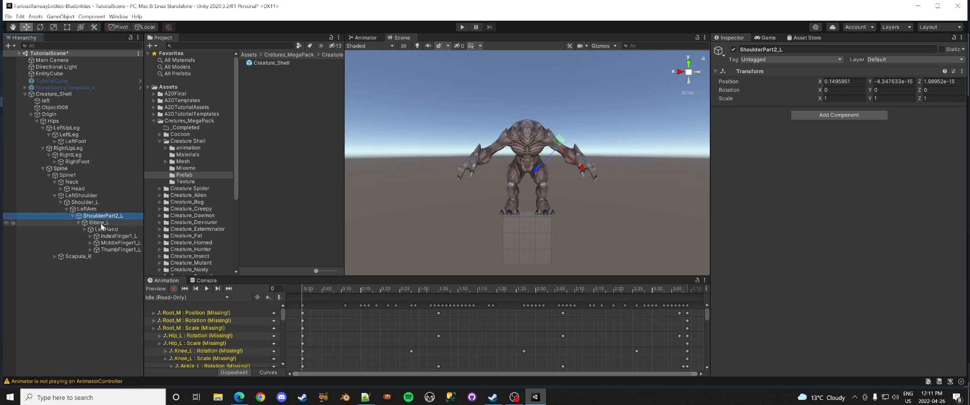
click(102, 223)
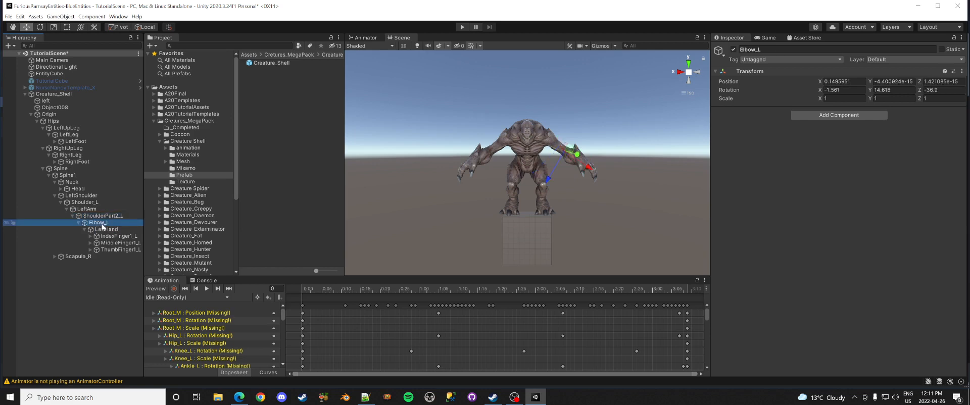
click(98, 223)
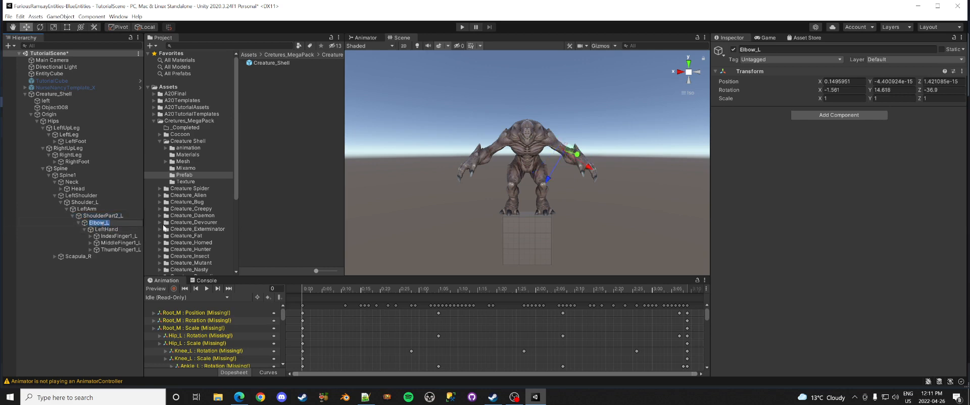
text(LeftForeArm)
key(Return)
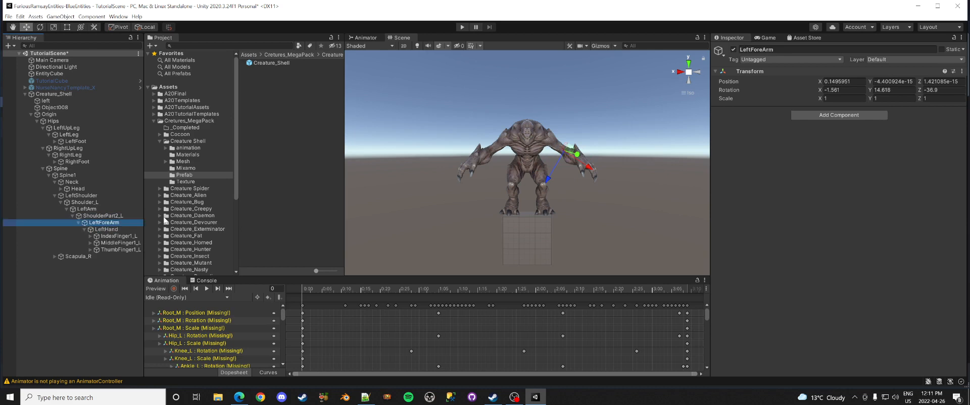
Step: Review the renamed left arm chain and expand the Scapula_R bone
click(112, 229)
click(107, 223)
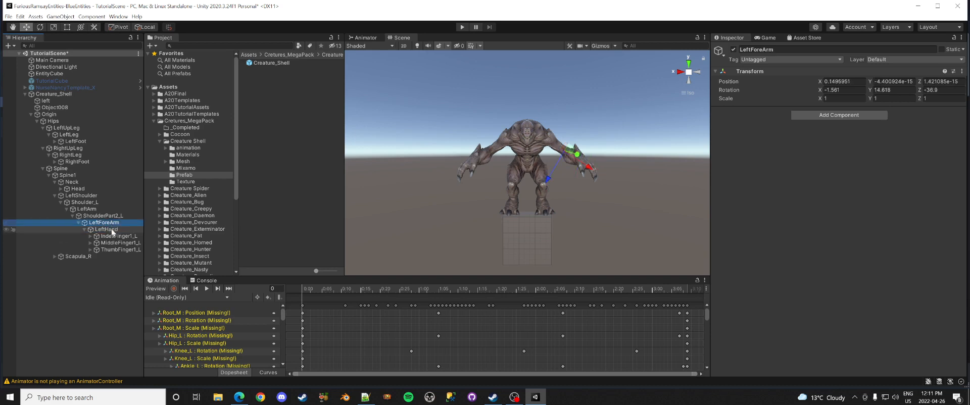
click(110, 229)
click(107, 223)
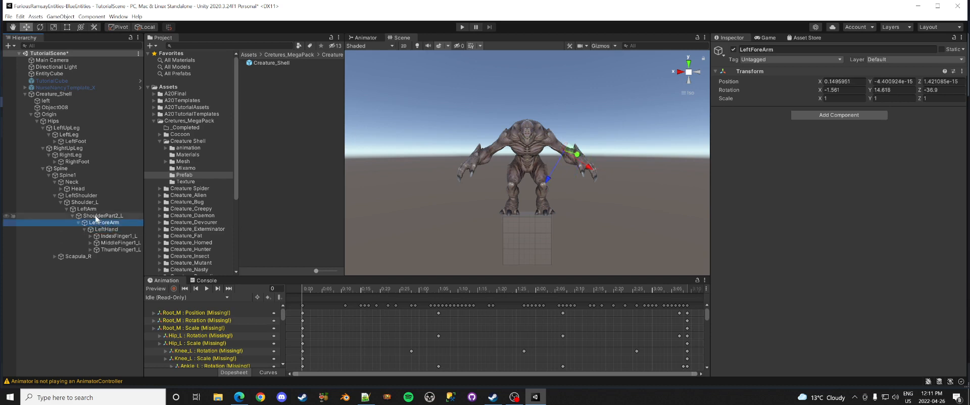
click(101, 216)
click(87, 208)
click(81, 202)
key(Up)
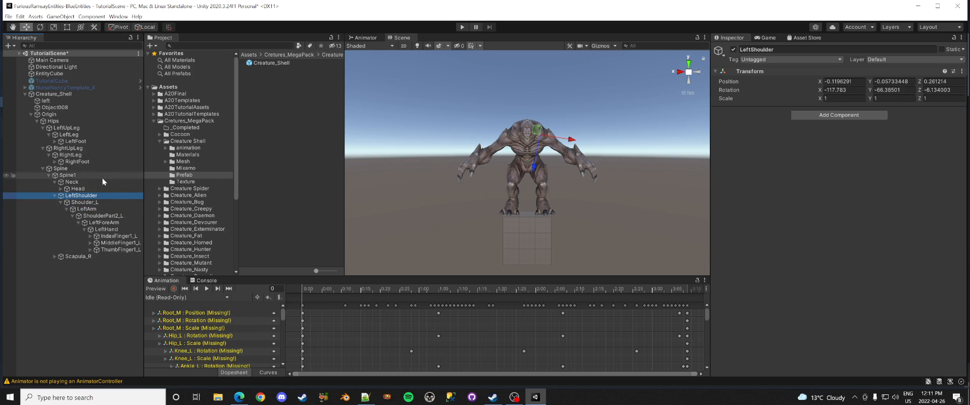
click(93, 210)
click(101, 222)
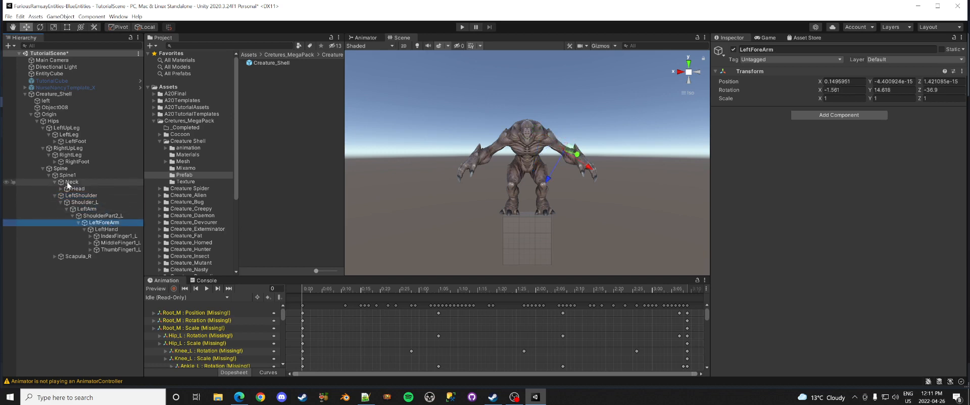
click(54, 256)
Step: Expand the right arm bone chain and rename Scapula_R to RightShoulder
click(60, 263)
click(66, 270)
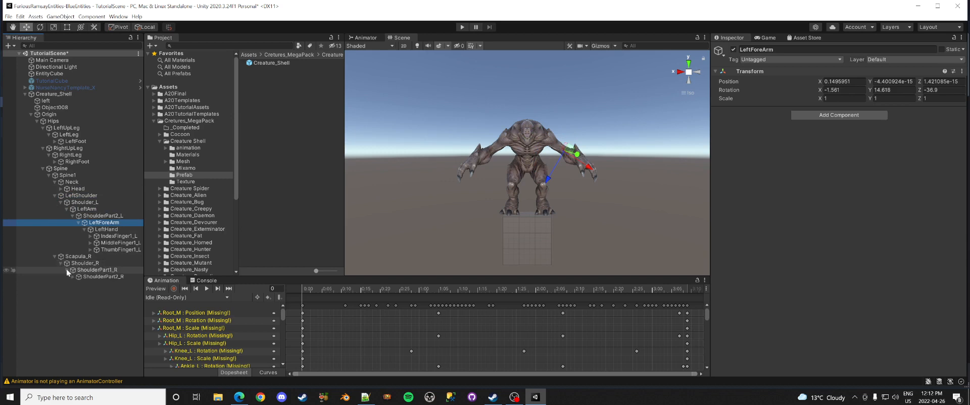
click(72, 276)
click(78, 283)
click(72, 256)
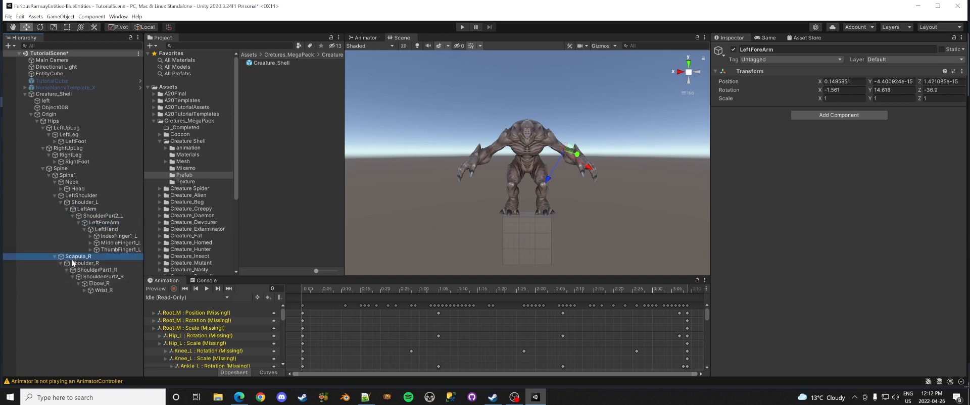
key(F2)
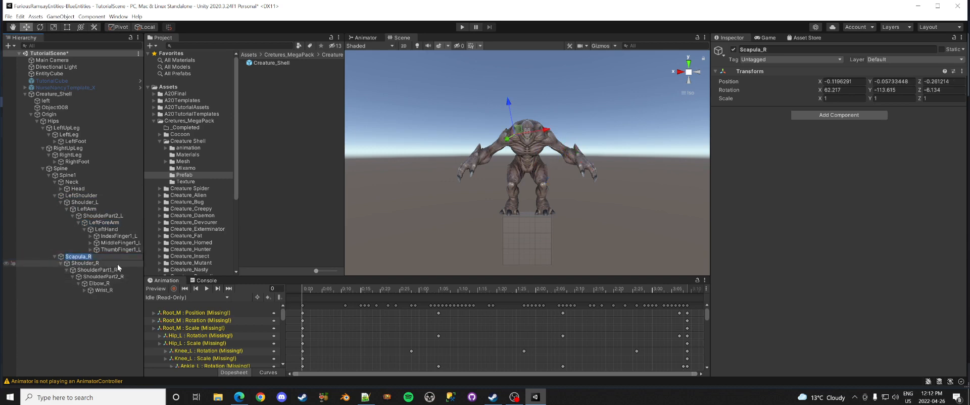
text(RightShoulder)
key(Return)
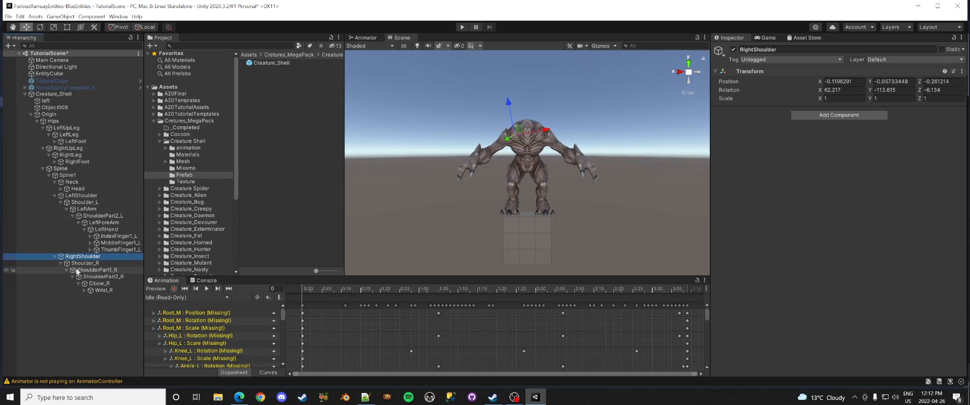
Step: Rename ShoulderPart1_R to RightArm and Elbow_R to RightForeArm
click(101, 270)
click(101, 270)
text(RightArm)
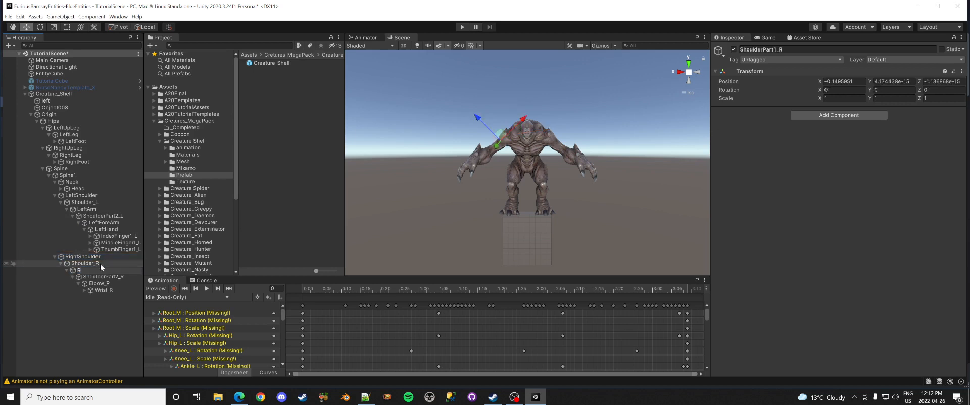
key(Return)
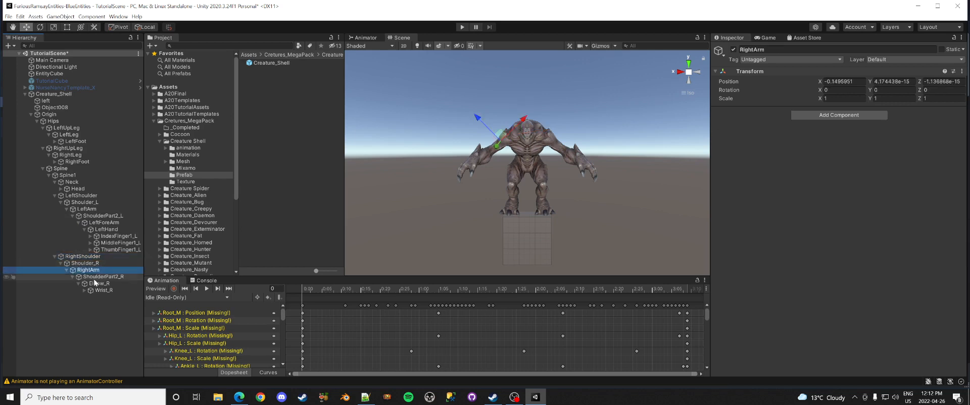
click(103, 284)
click(103, 284)
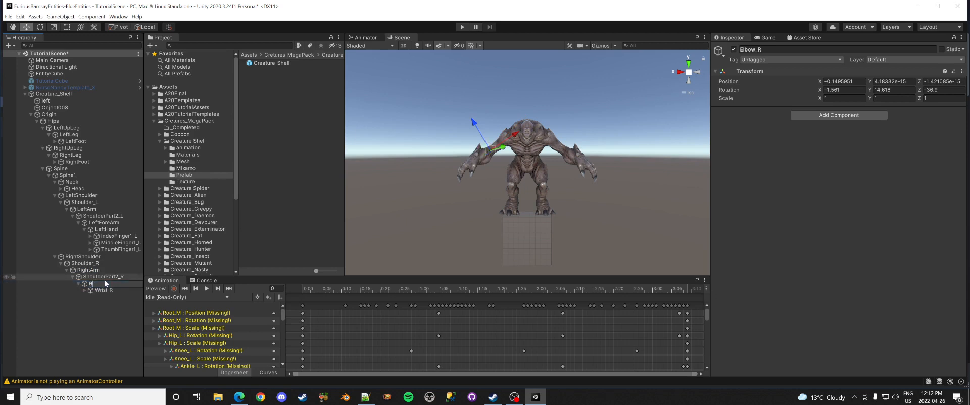
text(RightForeArm)
key(Return)
Step: Rename Wrist_R to RightHand and collapse the left hand's finger bones
click(105, 291)
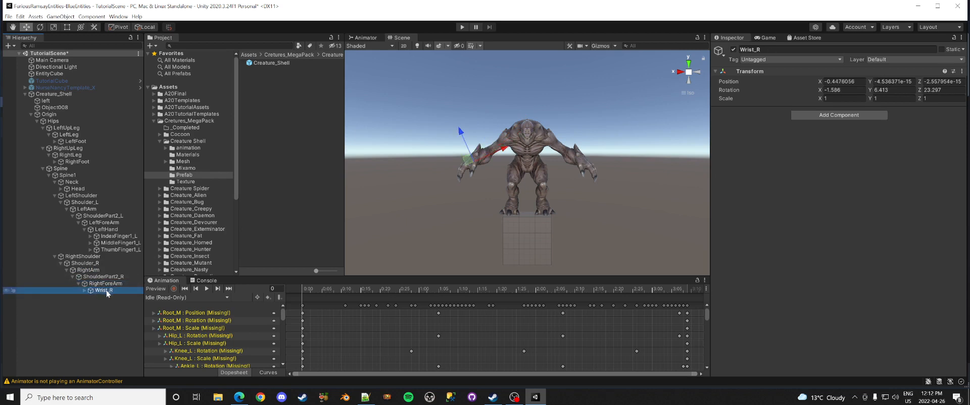
click(103, 291)
text(Right)
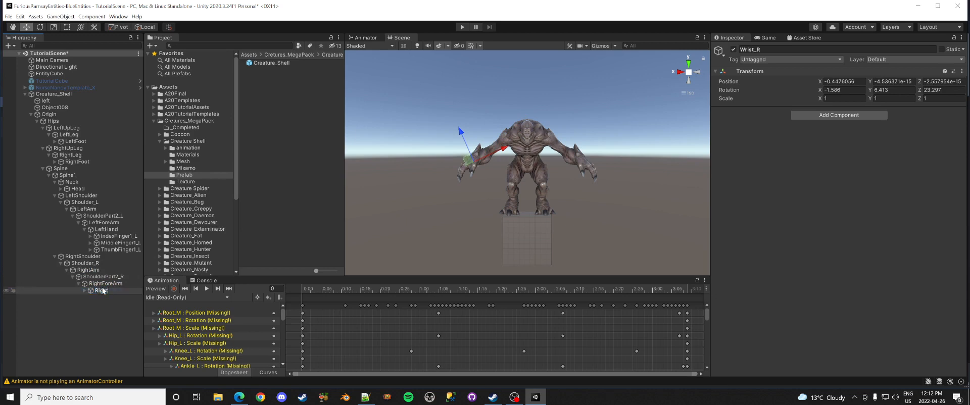
text(Hand)
key(Return)
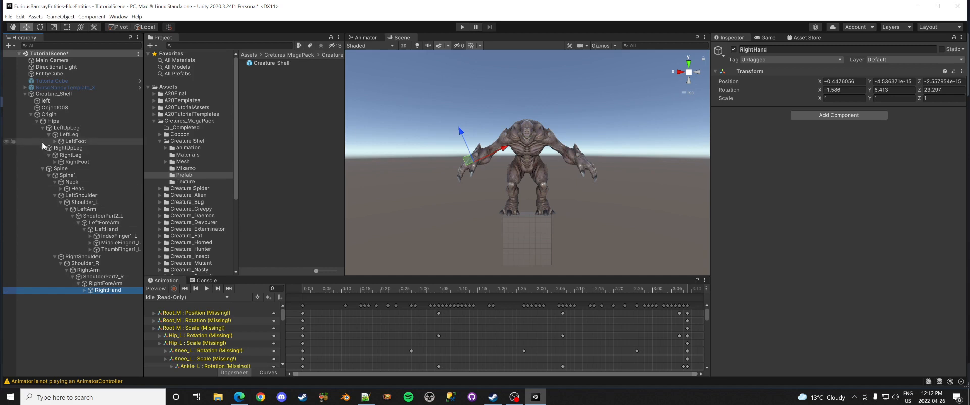
click(83, 230)
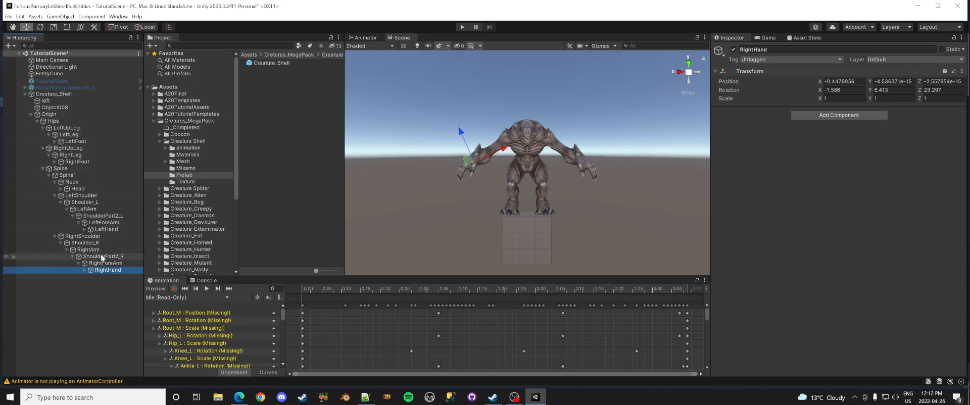
Step: Export Creature_Shell to FBX with Include set to Model(s) Only, overwriting the existing Creature_Shell.fbx
right_click(62, 94)
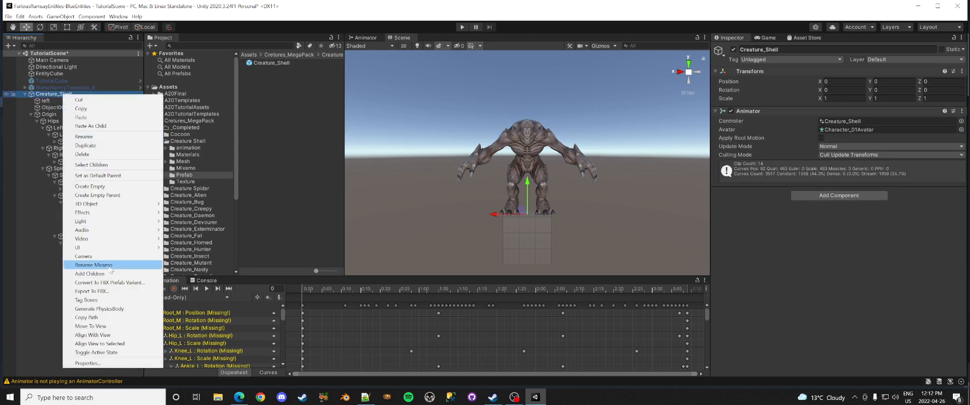
click(112, 292)
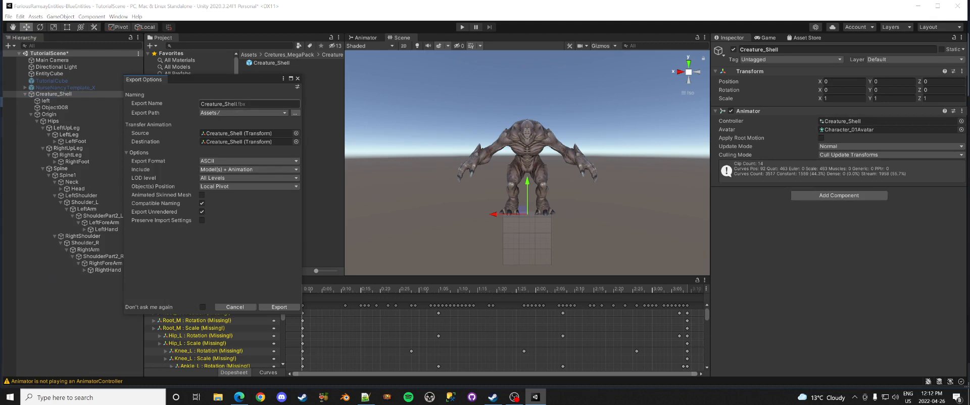
click(234, 171)
click(235, 178)
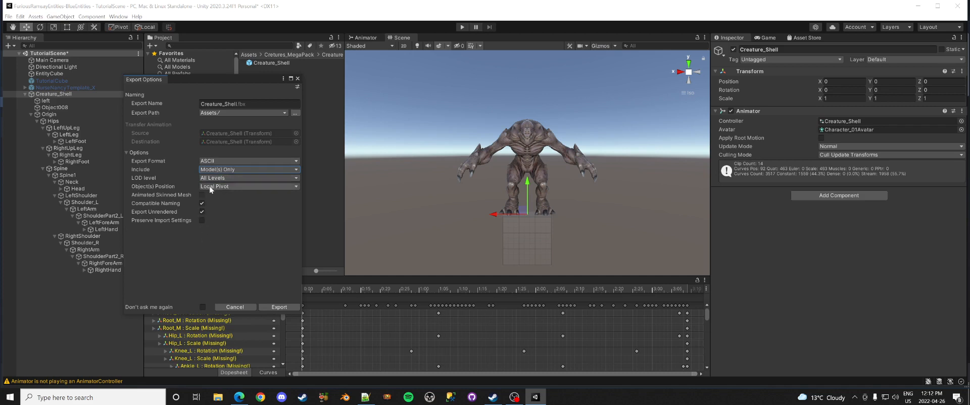
click(275, 310)
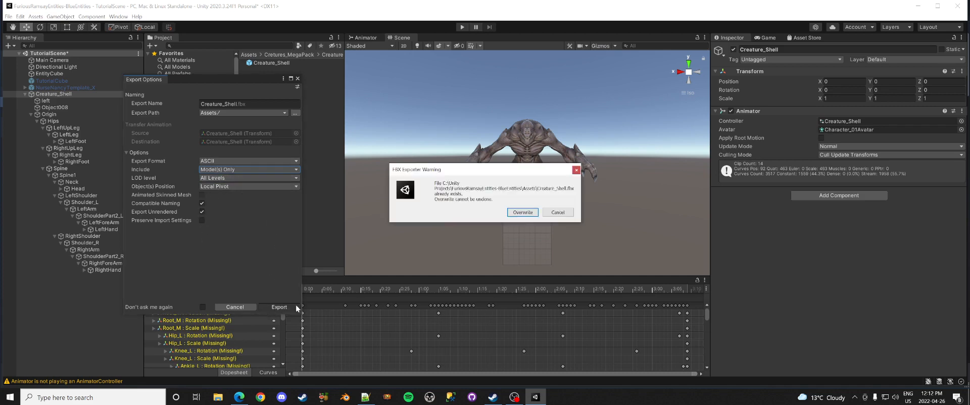
click(523, 213)
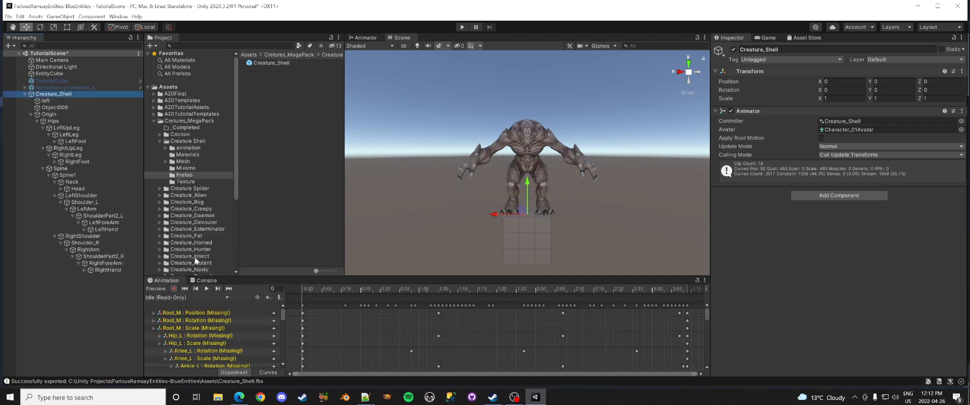
Step: Show the Assets folder in File Explorer, select Creature_Shell.fbx, and switch to Mixamo in Edge
right_click(175, 87)
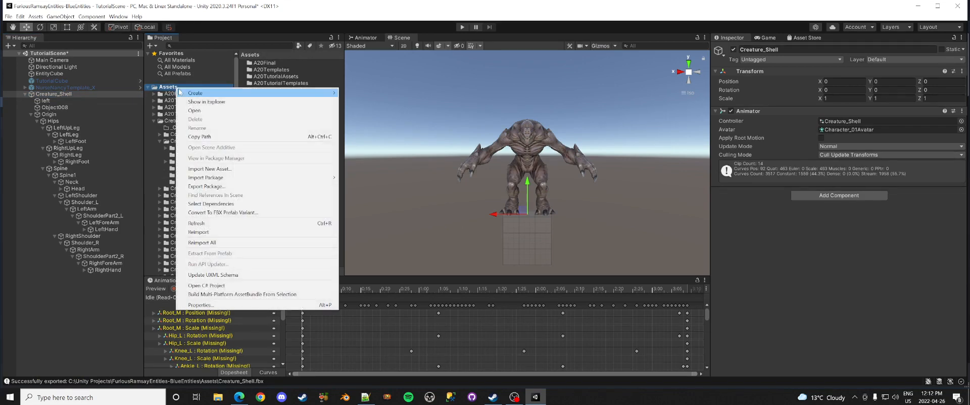
click(203, 101)
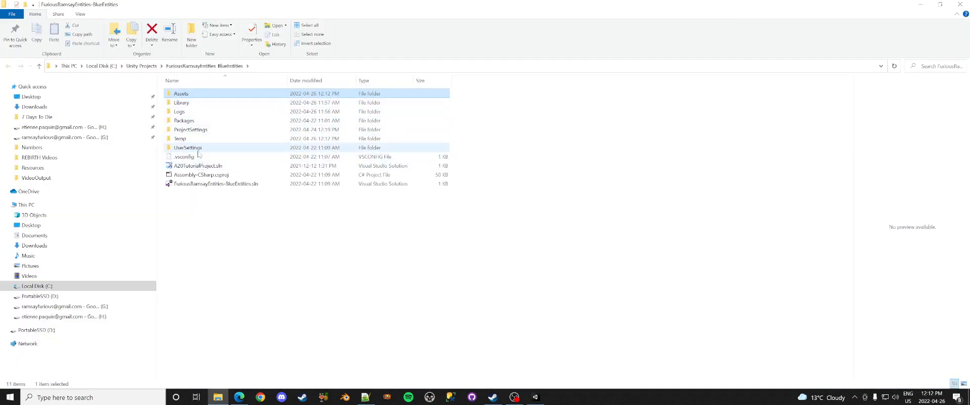
double_click(183, 95)
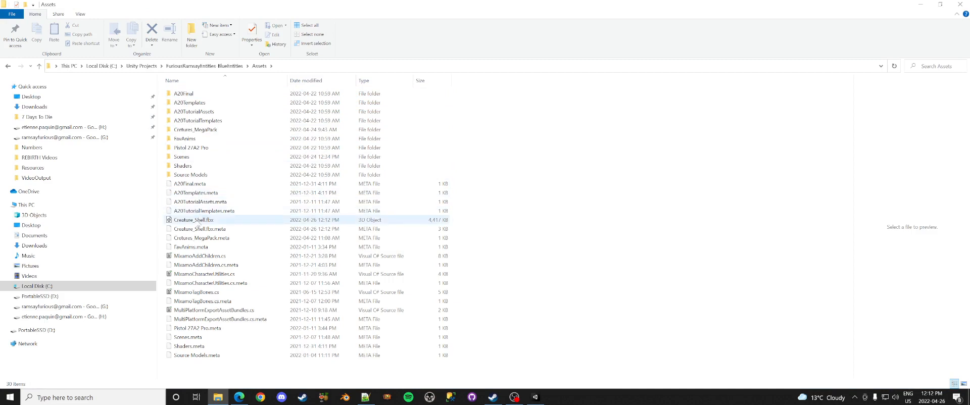
click(196, 221)
click(239, 397)
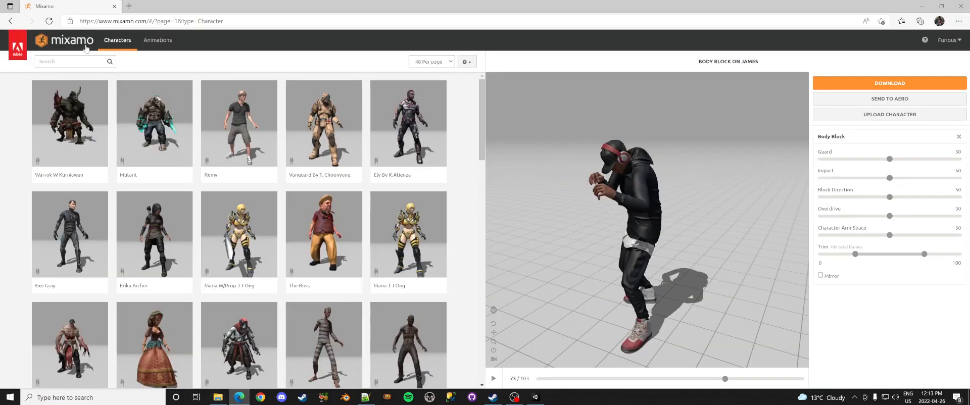
Step: Upload Creature_Shell.fbx by dragging it from Explorer into Mixamo, then accept the auto-rig
click(872, 116)
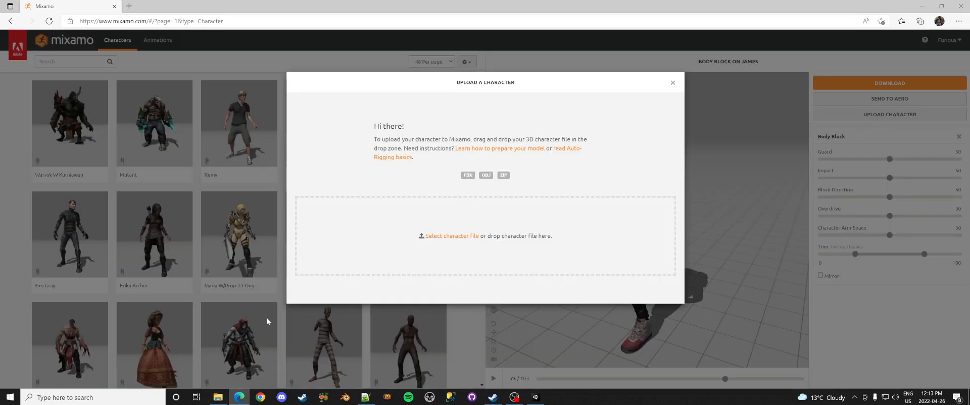
click(218, 398)
drag(202, 221, 440, 226)
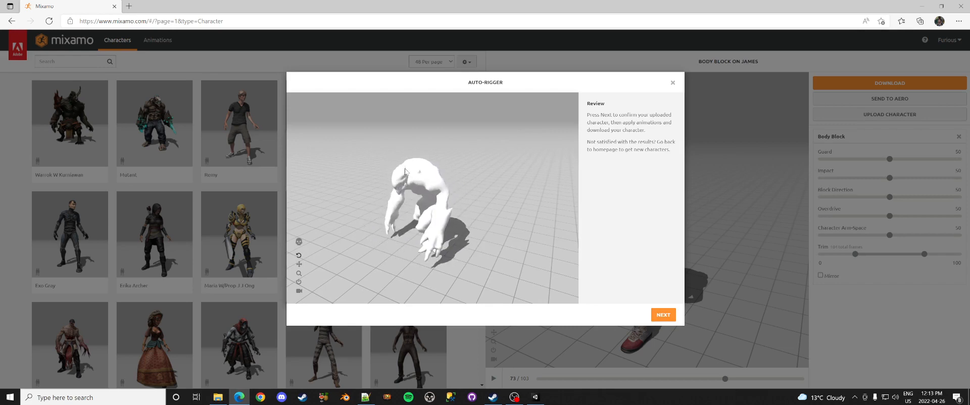
click(665, 314)
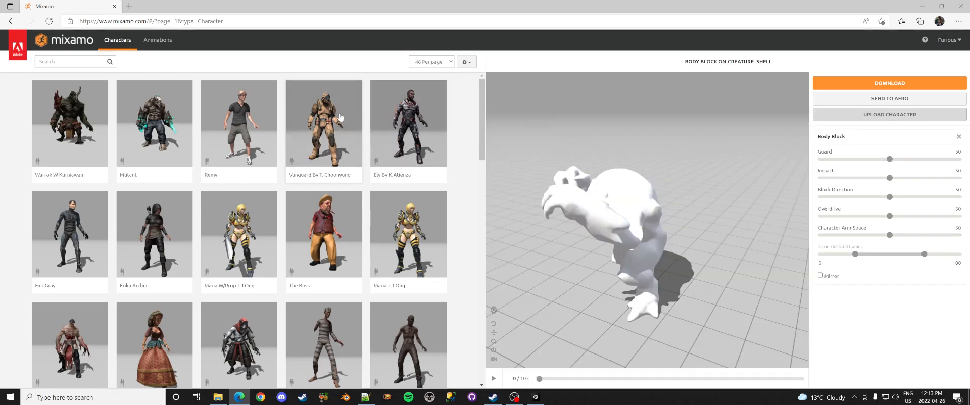
Step: Preview the Old Man Idle and Taunt animations on the creature, then remove the animation
click(159, 42)
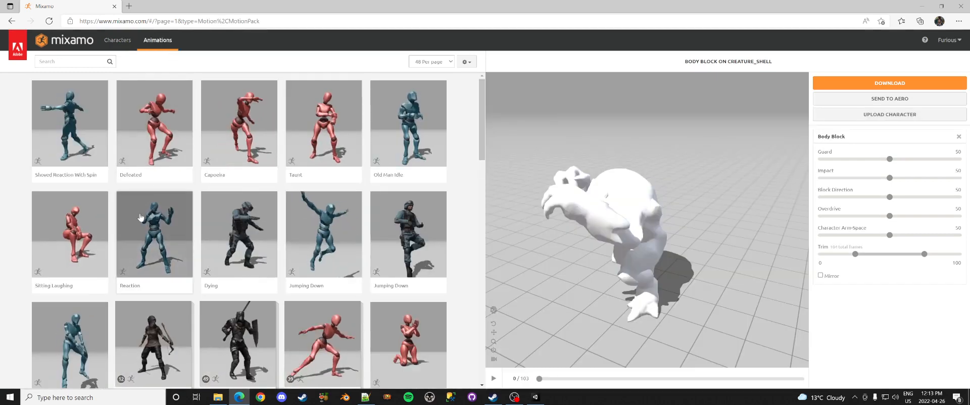
click(399, 126)
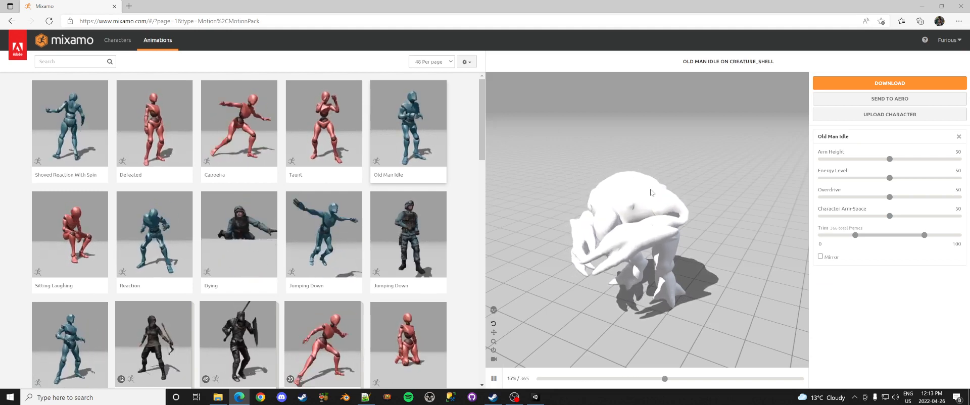
click(330, 147)
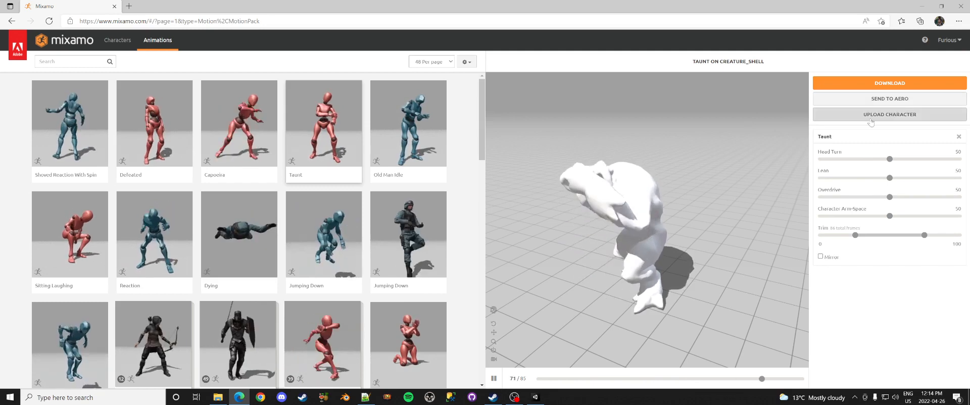
click(959, 137)
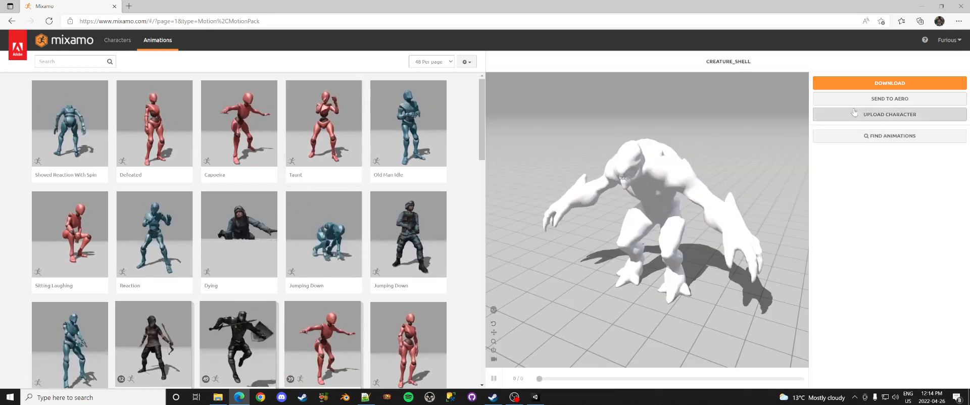
Step: Download the creature in FBX for Unity format and show the file in its folder
click(880, 82)
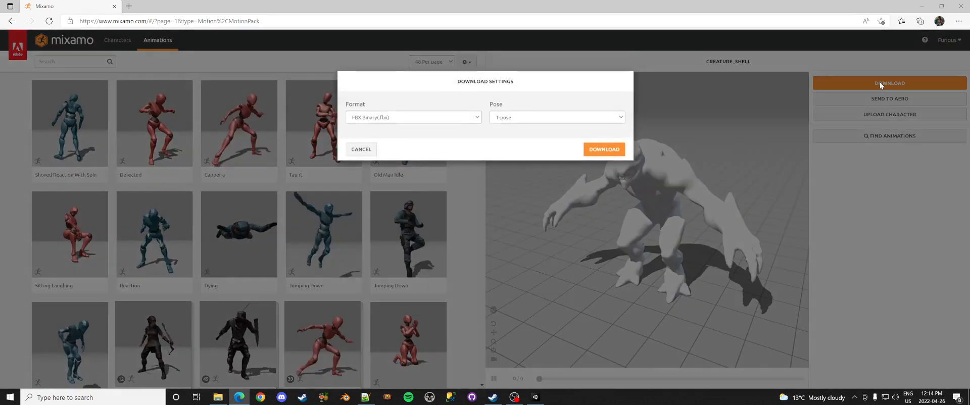
click(407, 119)
click(397, 143)
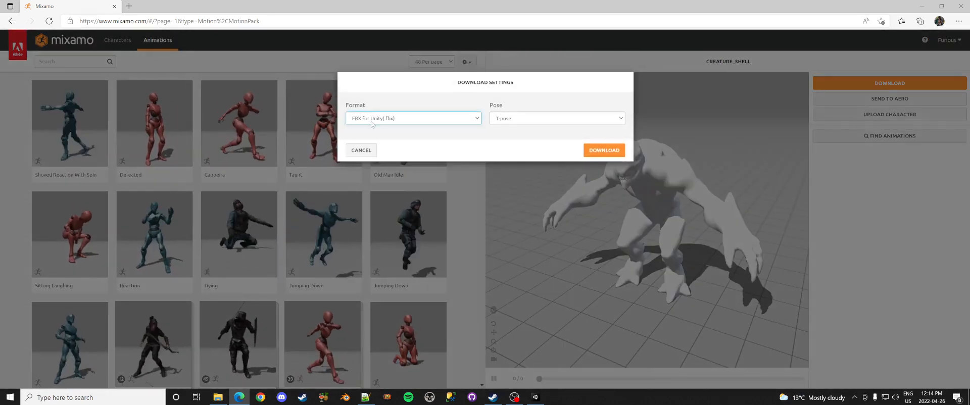
click(612, 151)
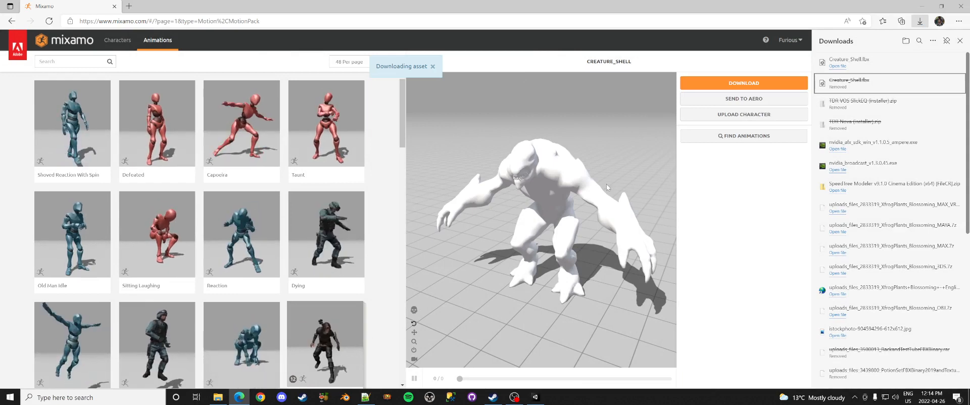
click(932, 62)
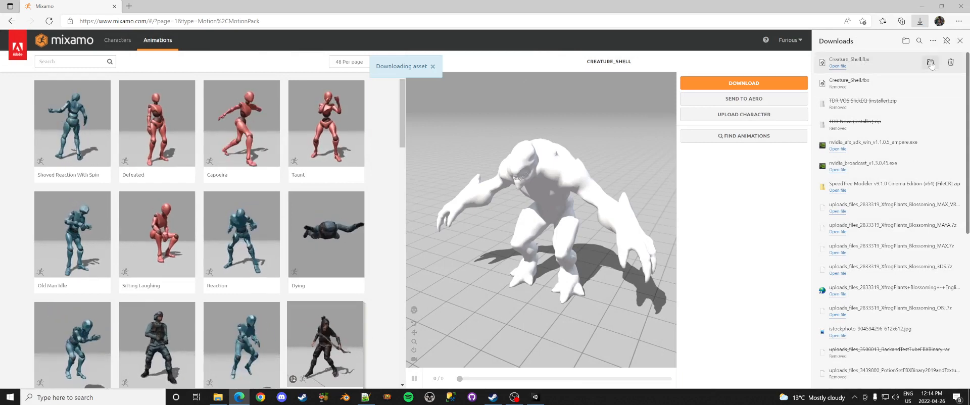
Step: Cut the downloaded Creature_Shell.fbx and browse the project's Source Models folders
right_click(191, 105)
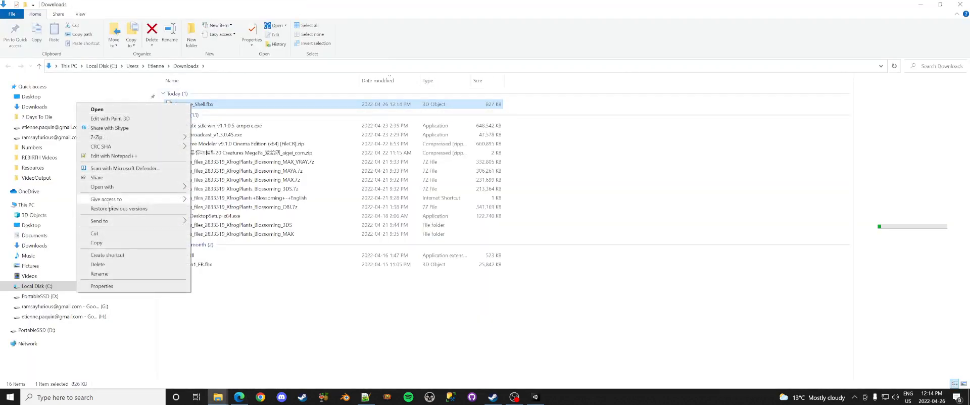
click(95, 234)
mouse_move(218, 397)
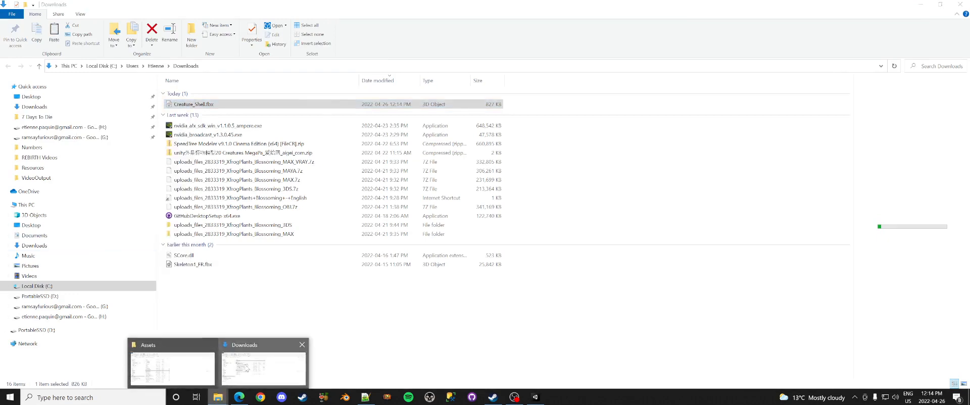
click(187, 372)
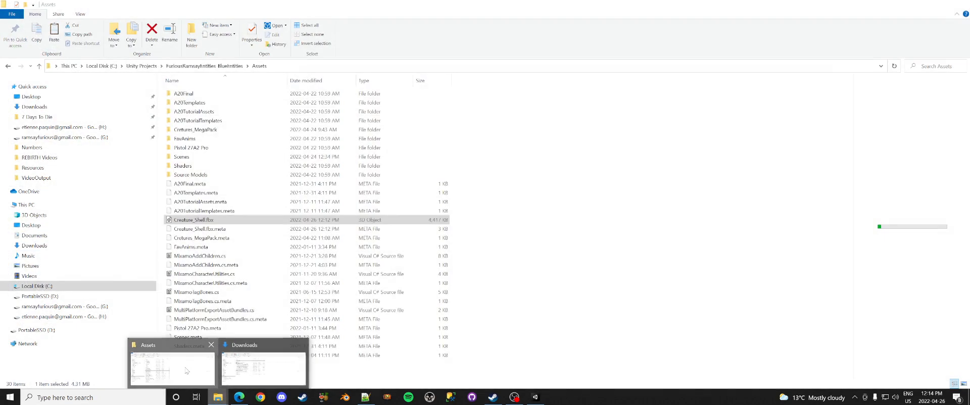
click(182, 177)
double_click(182, 176)
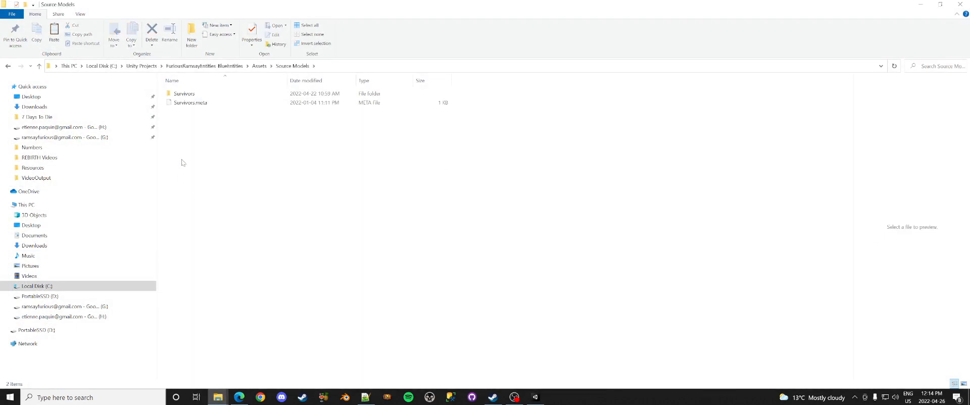
double_click(175, 95)
double_click(201, 95)
click(302, 67)
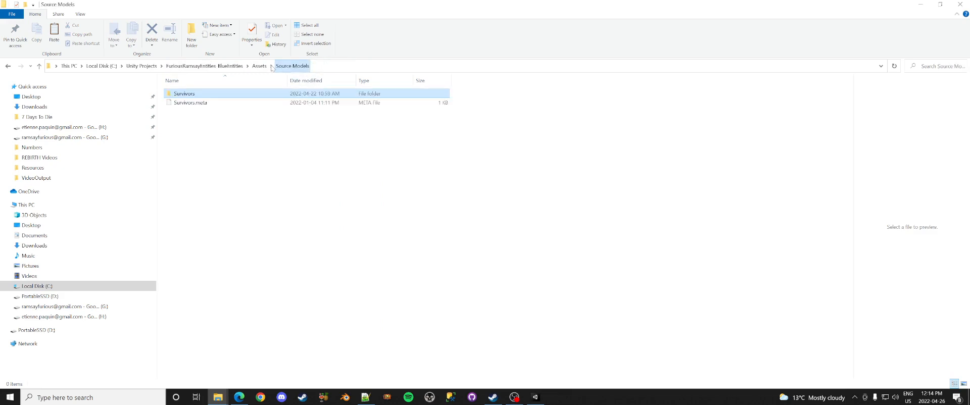
click(259, 66)
Step: Go to Cretures_MegaPack > Creature Shell and delete the old Mixamo folder
double_click(203, 134)
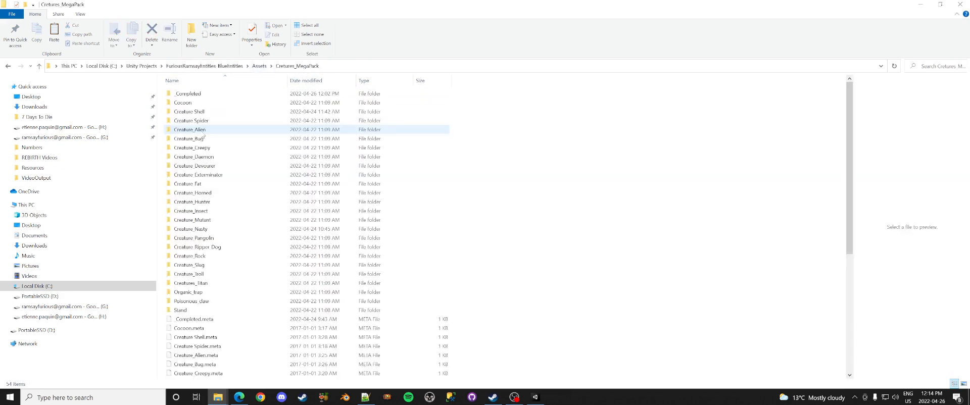
double_click(190, 112)
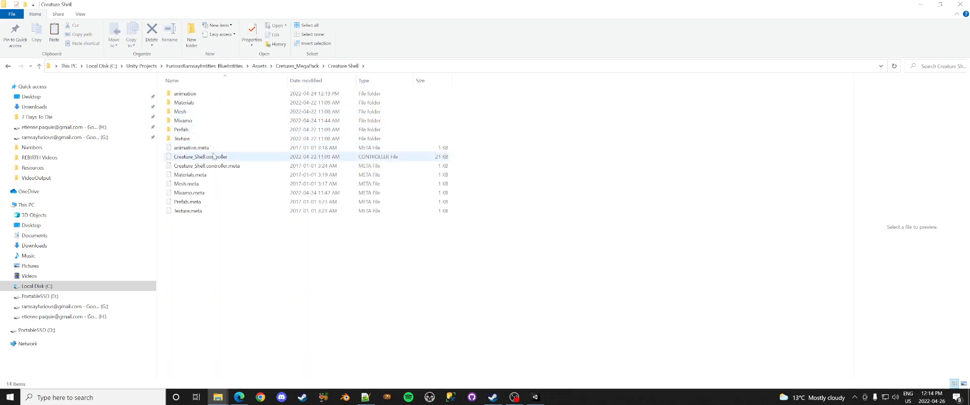
click(191, 123)
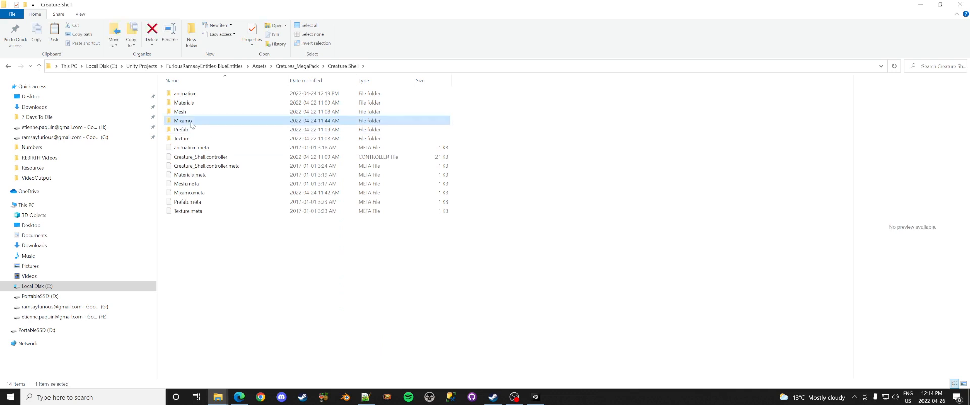
key(Delete)
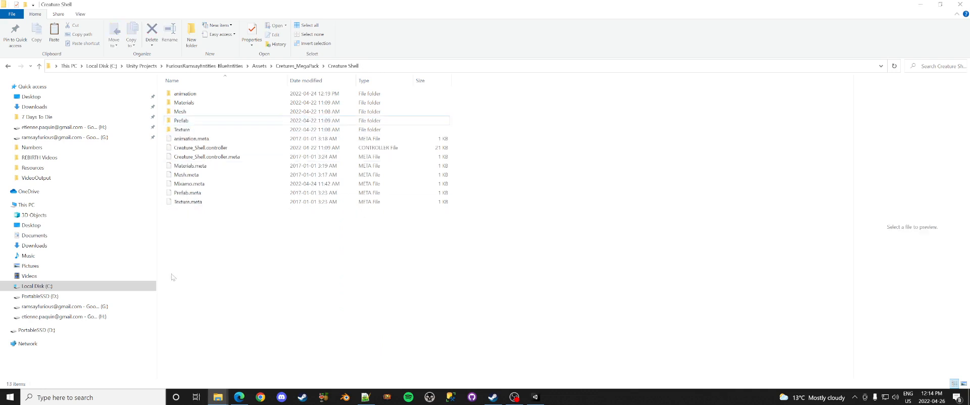
Step: Create a new Mixamo folder, paste Creature_Shell.fbx into it, and return to Unity
right_click(172, 144)
mouse_move(162, 261)
click(212, 257)
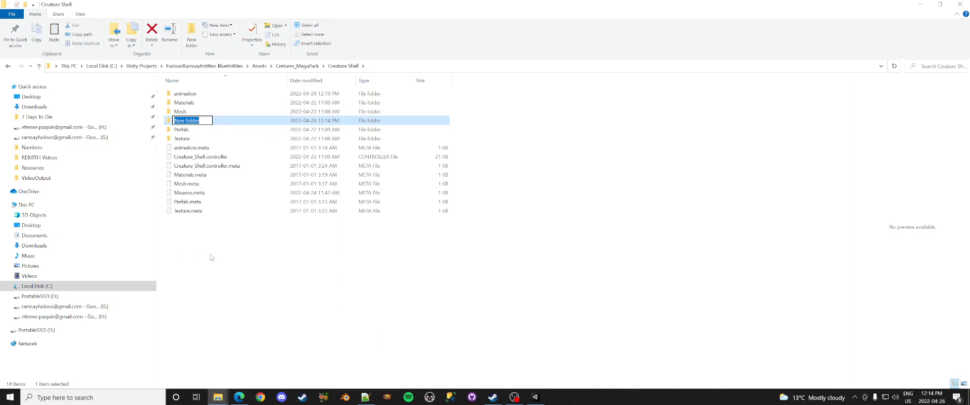
text(Mixamo)
key(Return)
key(Return)
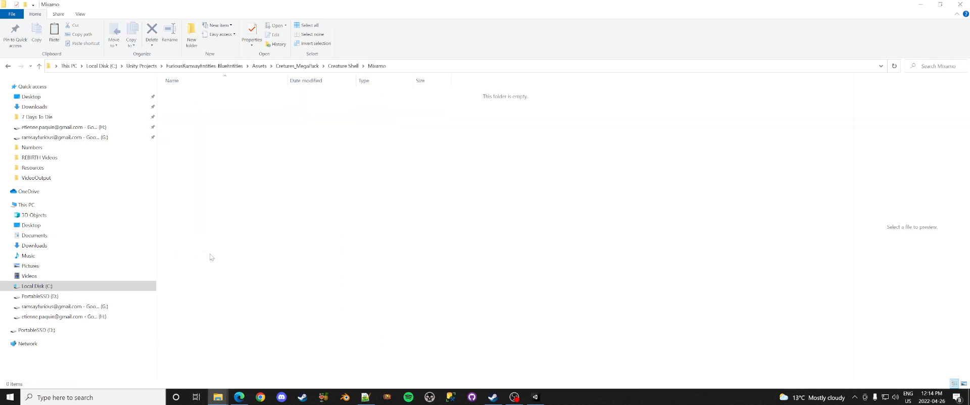
key(ctrl+v)
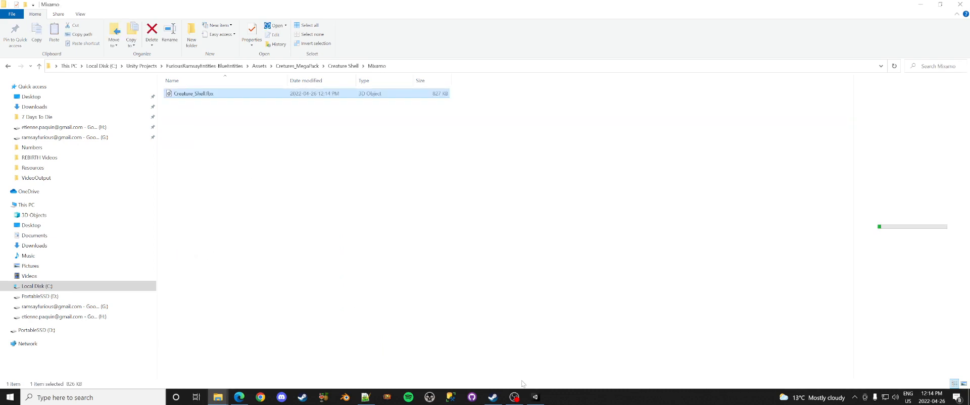
click(536, 397)
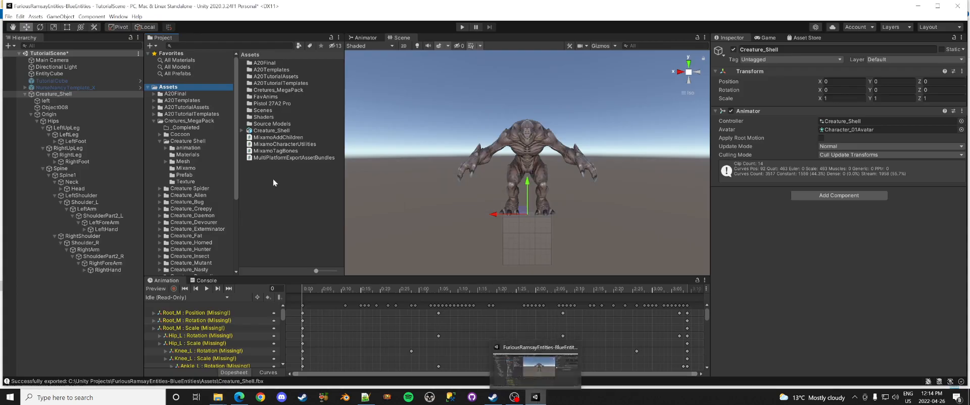
Step: Locate the new Creature_Shell asset in the Mixamo folder and delete the old Creature_Shell from the scene
click(190, 171)
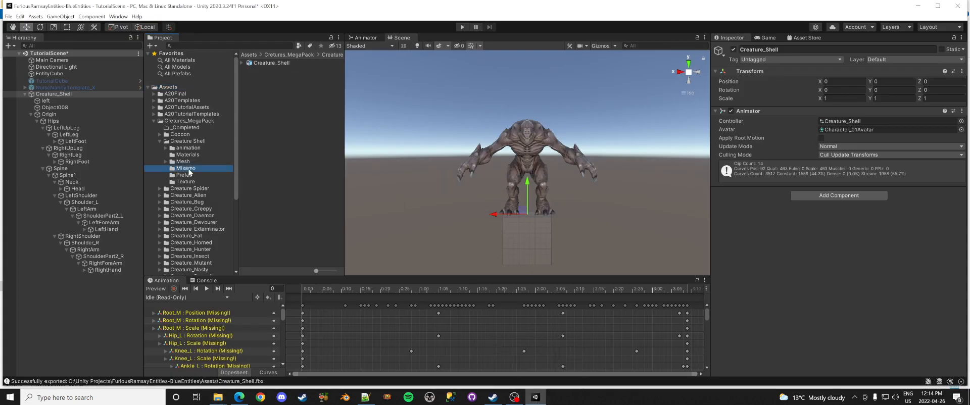
click(271, 63)
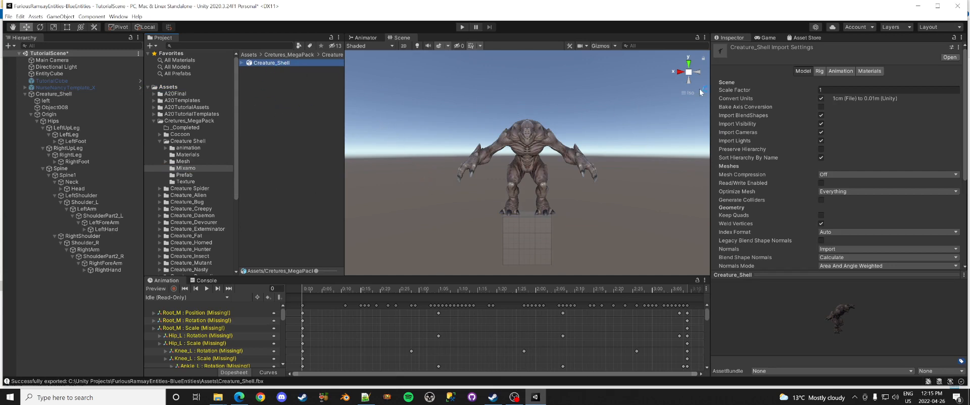
click(53, 95)
key(Delete)
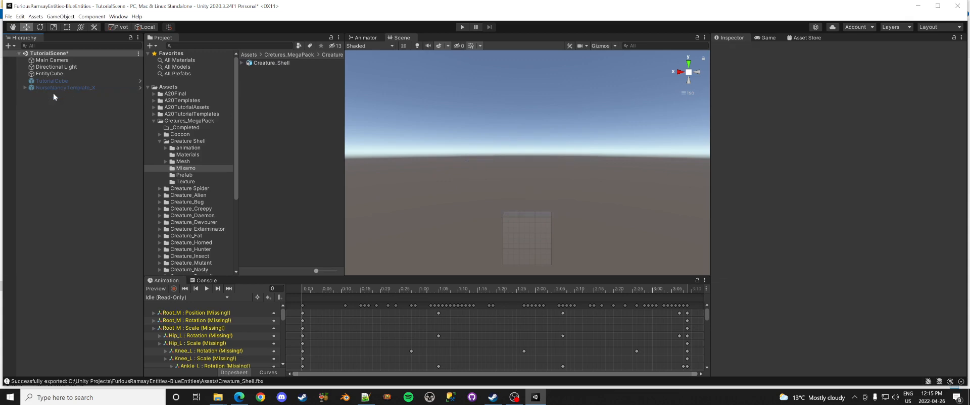
Step: Enable Read/Write on the Creature_Shell model and apply the import settings
click(272, 63)
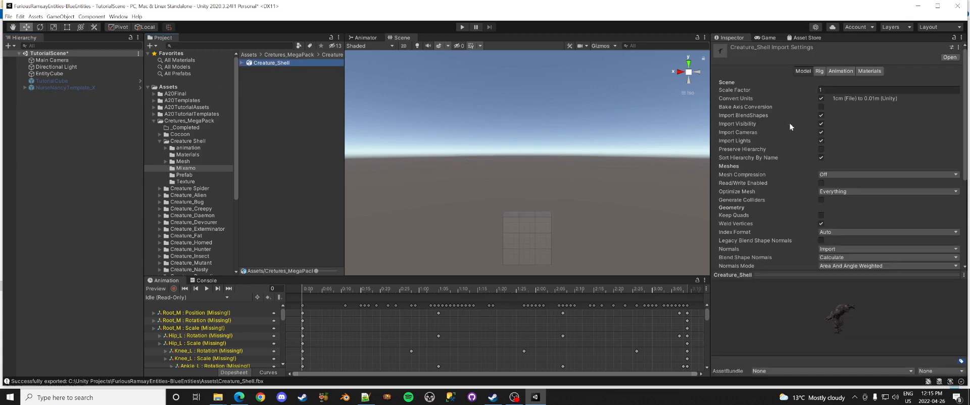
click(821, 183)
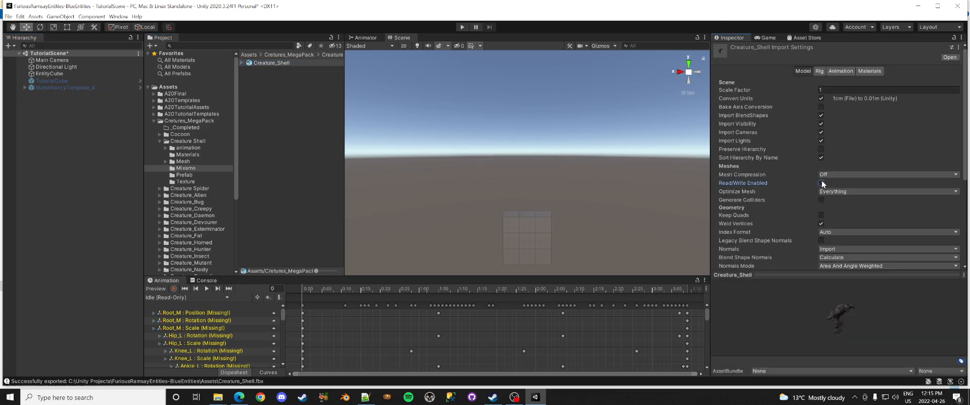
scroll(904, 231, down, 3)
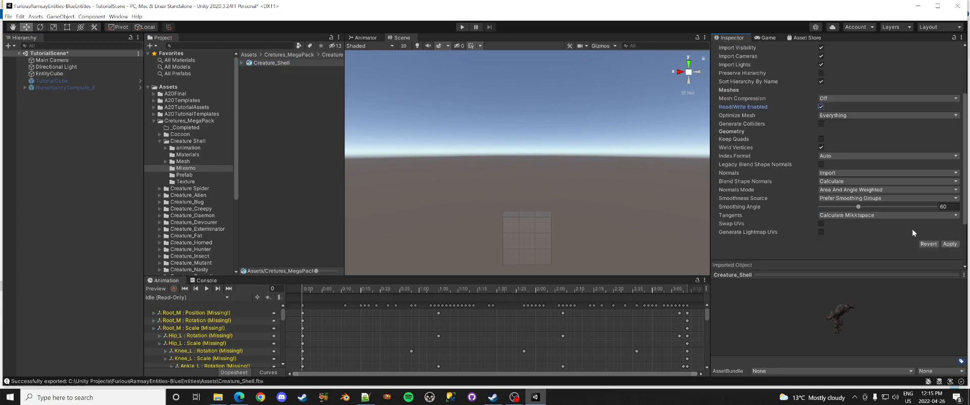
click(940, 244)
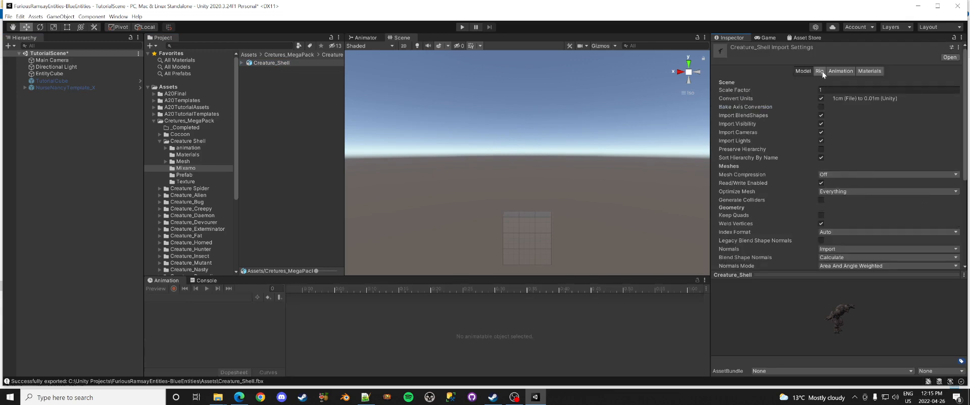
Step: Set the model's Rig animation type to Humanoid and apply
click(821, 72)
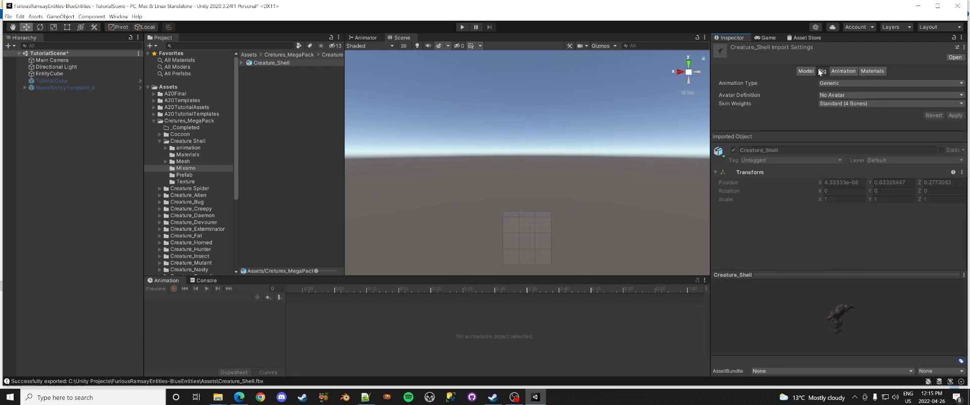
click(861, 83)
click(850, 119)
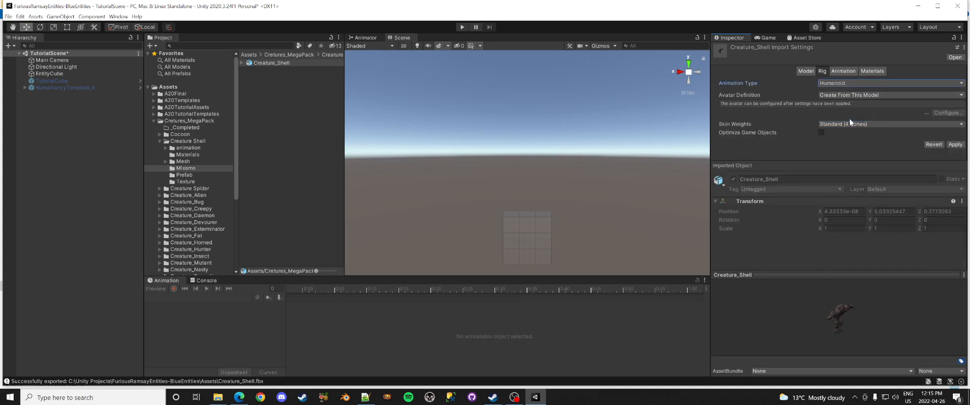
click(955, 144)
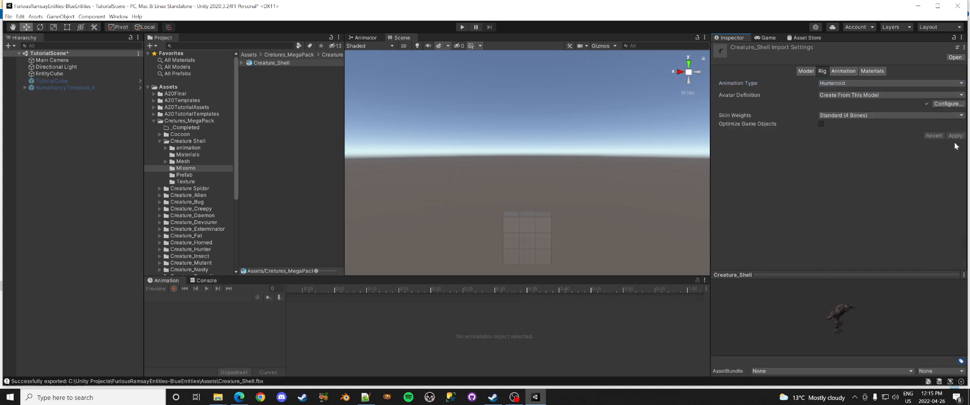
Step: Configure the avatar with an enforced T-pose, finish with Done, and apply pending settings
click(948, 104)
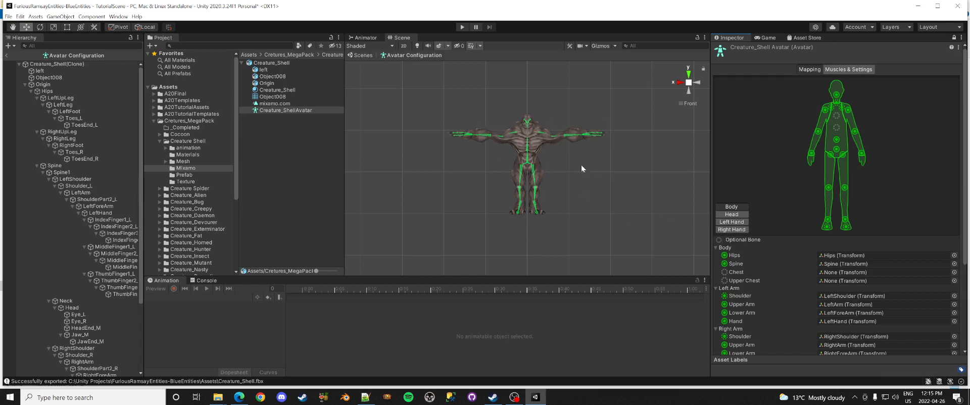
scroll(769, 228, down, 5)
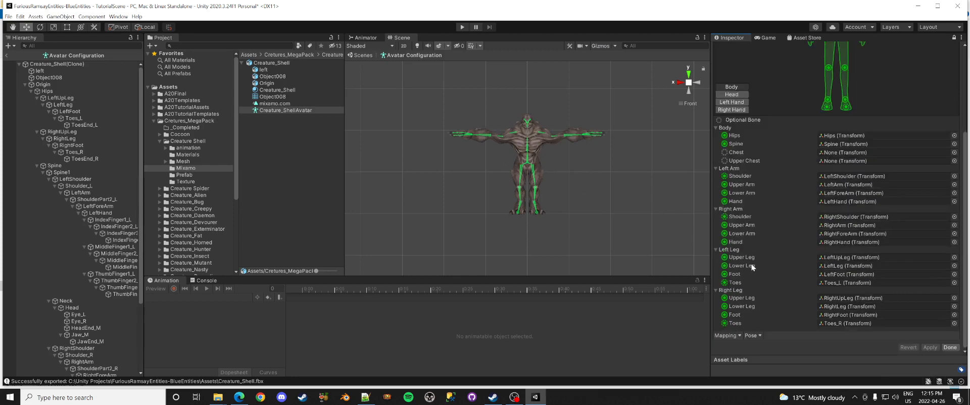
click(762, 336)
click(784, 358)
click(754, 336)
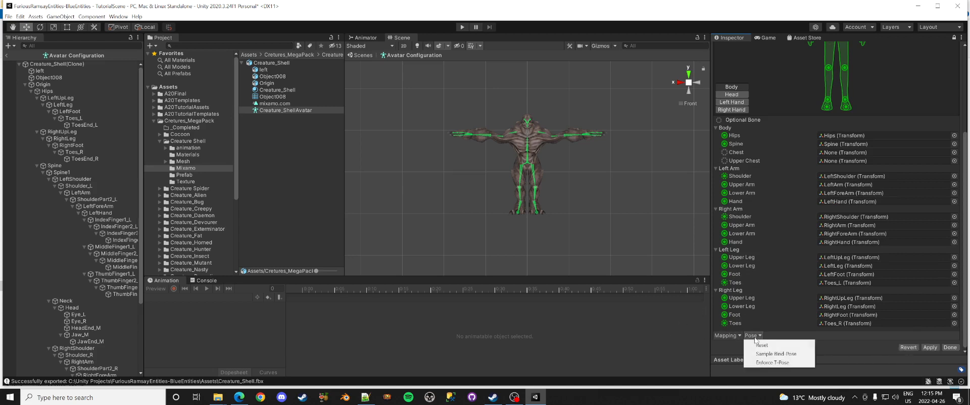
click(801, 351)
click(950, 348)
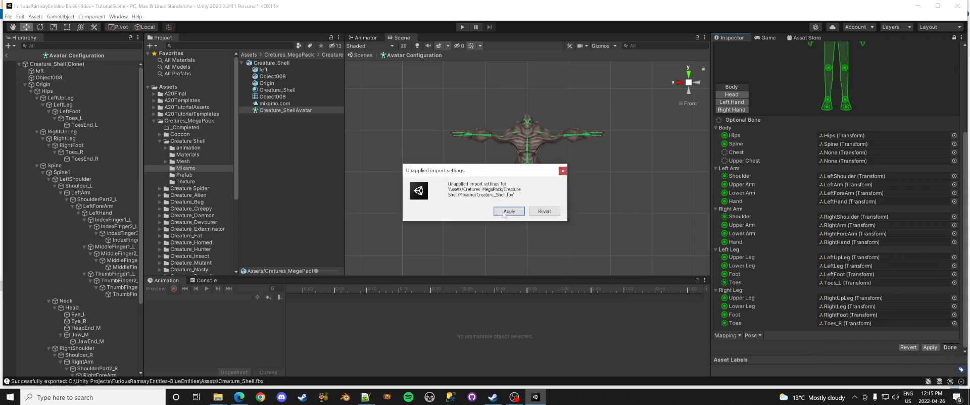
click(496, 211)
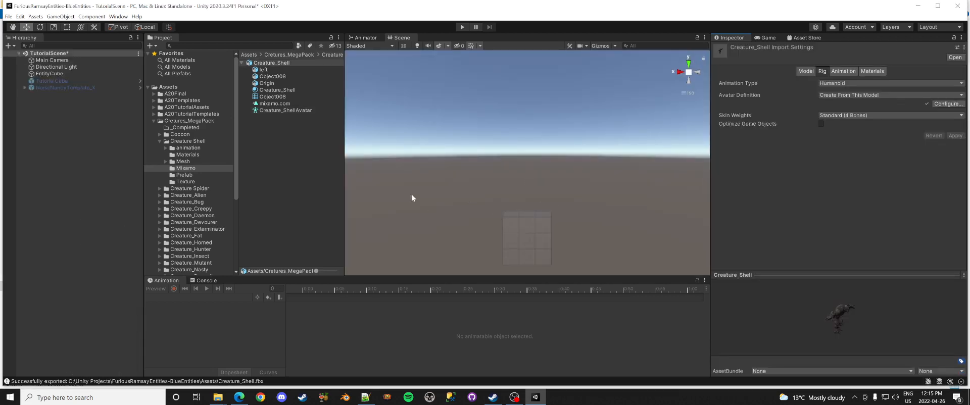
Step: Drag the Creature_Shell model into the Hierarchy and zoom the Scene view onto it
click(241, 62)
drag(271, 63, 55, 128)
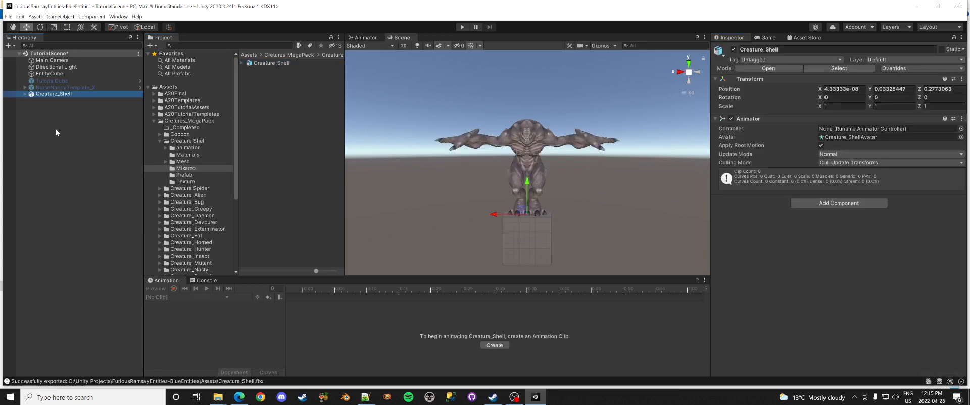
scroll(519, 128, up, 3)
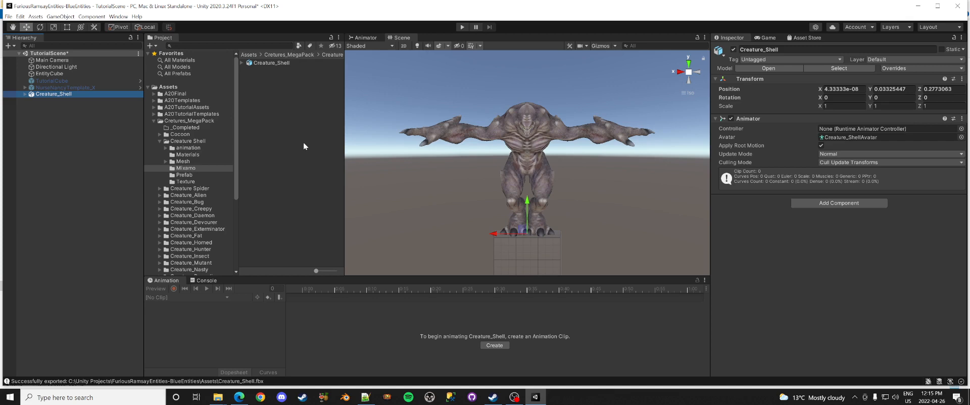
Step: Duplicate A20ZombieController02 in A20TutorialAssets/A20Controllers
click(193, 109)
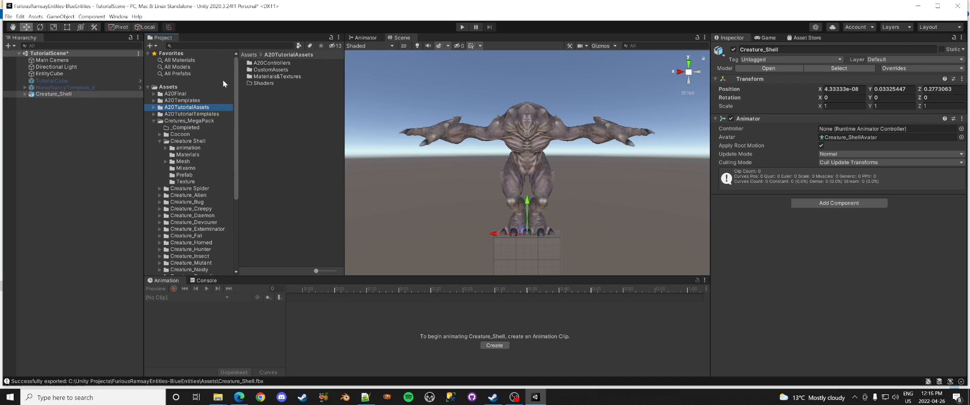
double_click(270, 63)
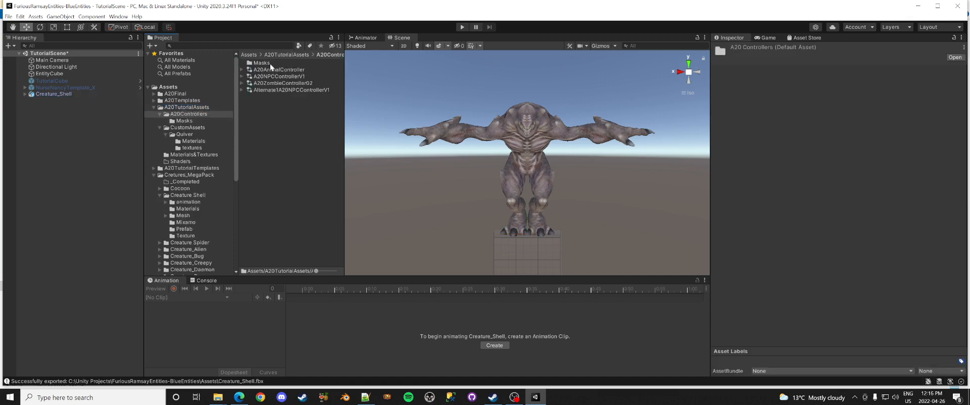
click(290, 84)
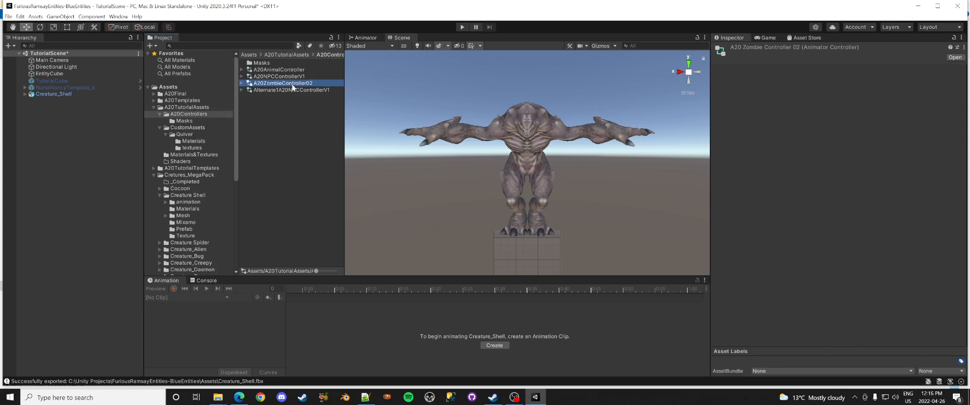
key(ctrl+d)
Step: Move the controller copy into the Mixamo folder and rename it Creature_ShellAnimator
click(159, 114)
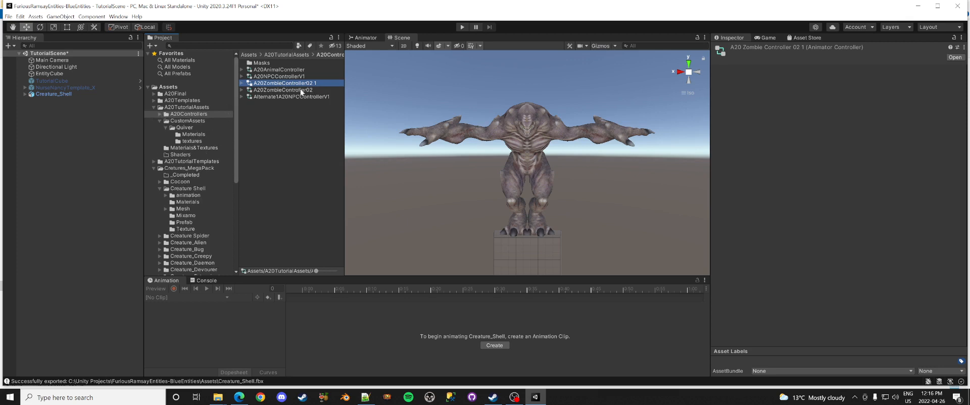
drag(306, 85, 190, 217)
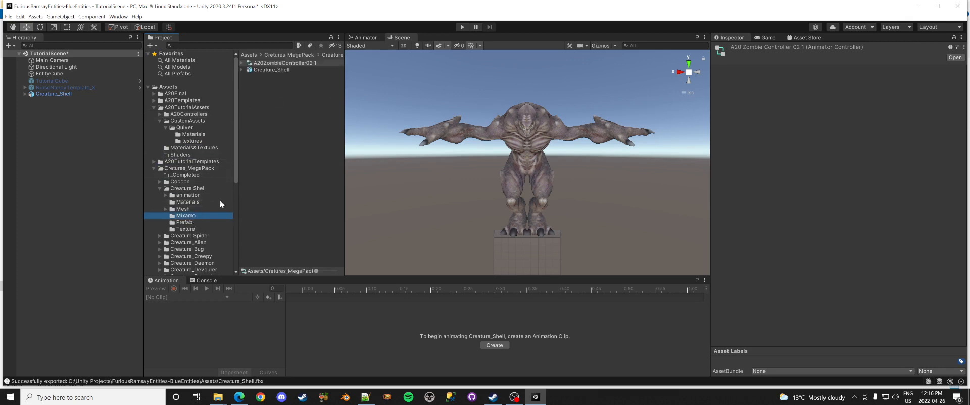
click(303, 63)
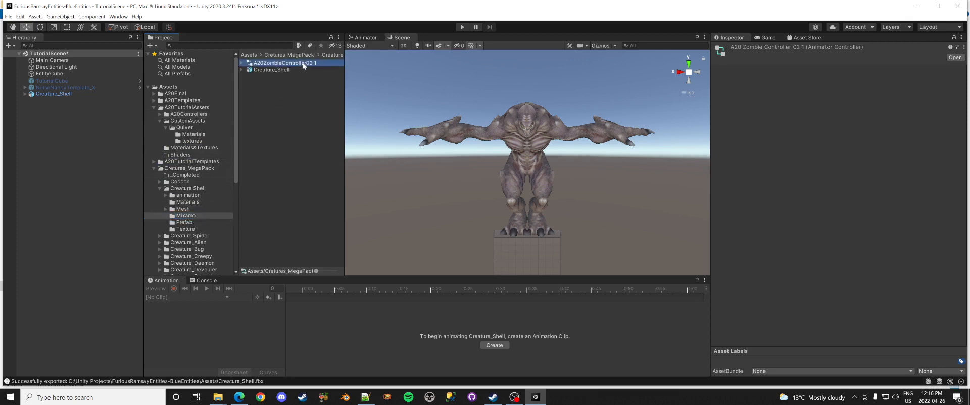
click(257, 65)
text(Creature_ShellAnimator)
key(Return)
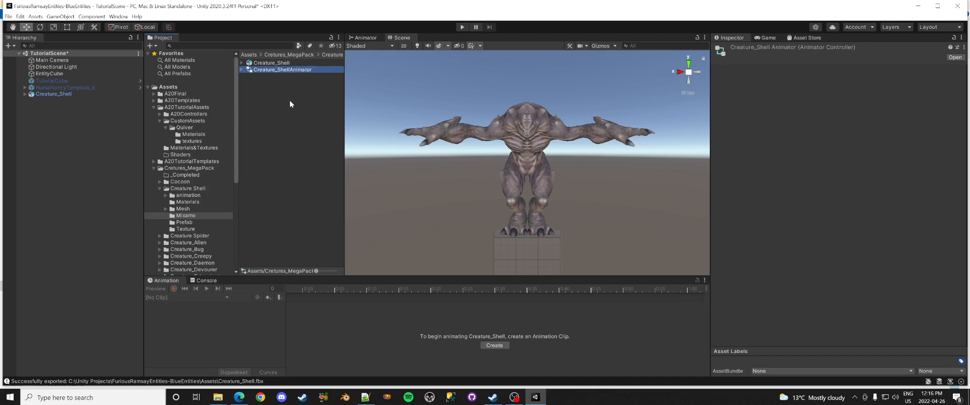
click(80, 95)
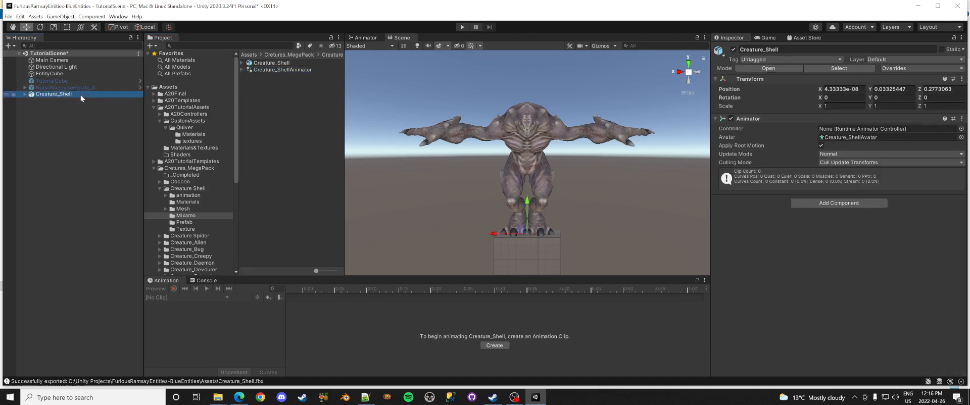
Step: Assign Creature_ShellAnimator to the Animator's Controller field and expand Creature_Shell down to Hips
drag(690, 142, 845, 129)
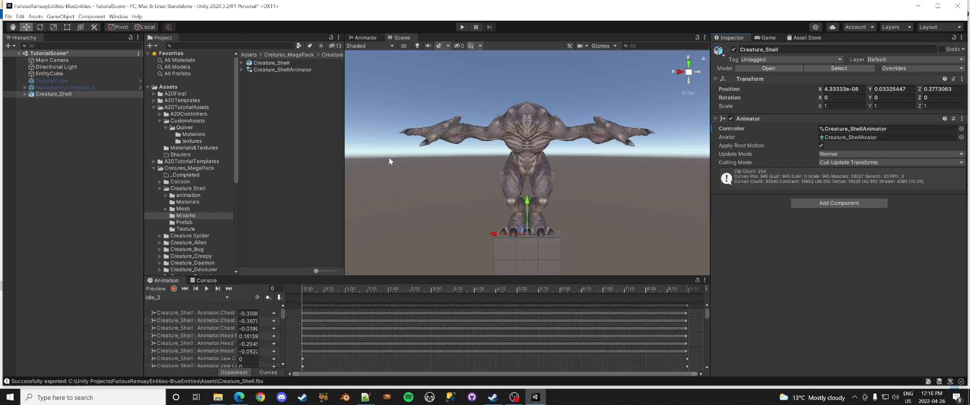
click(25, 94)
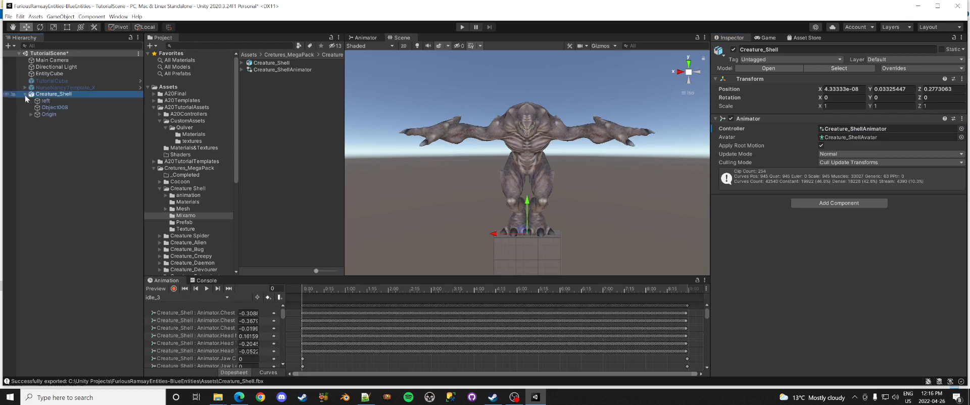
click(31, 114)
click(37, 121)
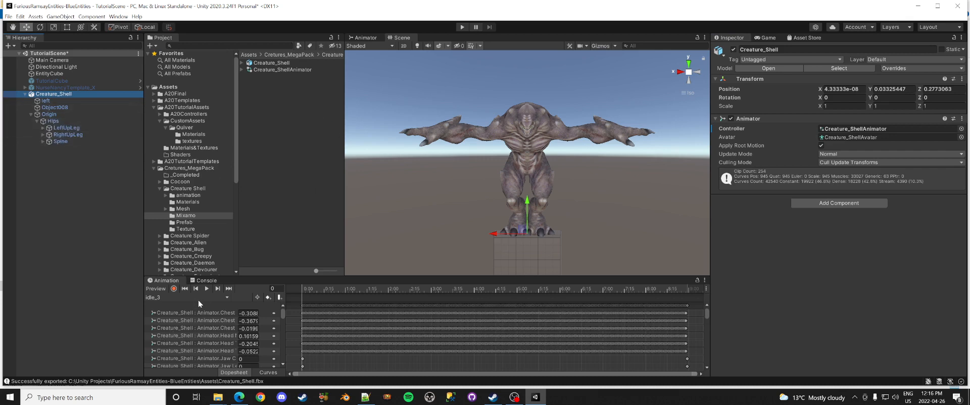
Step: Preview the idle_3 clip, then the dig clip, on the creature in the Animation window
click(207, 289)
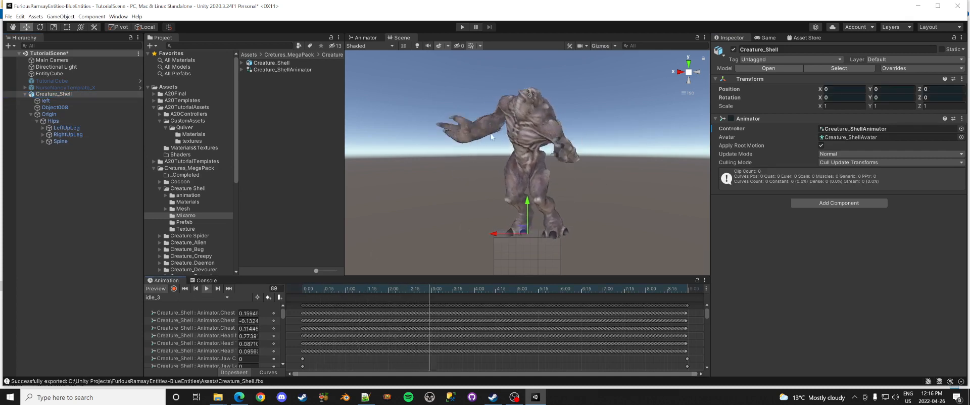
click(159, 290)
click(171, 297)
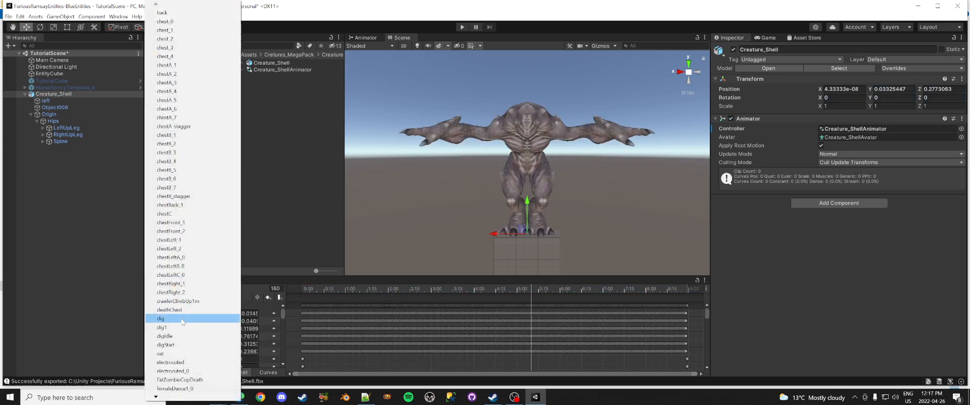
click(183, 322)
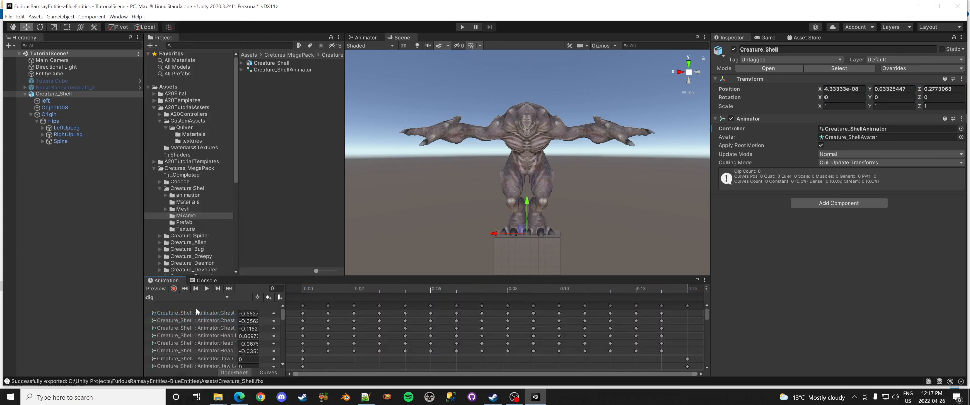
click(207, 287)
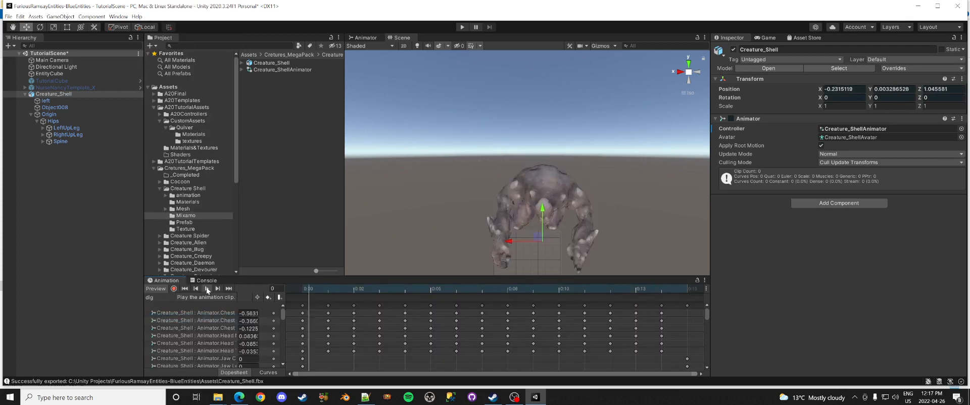
click(153, 290)
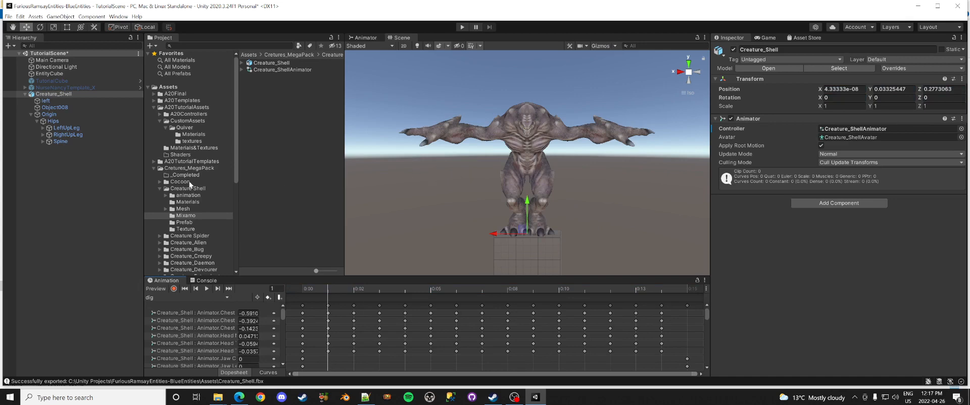
Step: Expand Spine and both leg chains under Hips down to LeftFoot and RightFoot
click(43, 141)
click(43, 135)
click(43, 128)
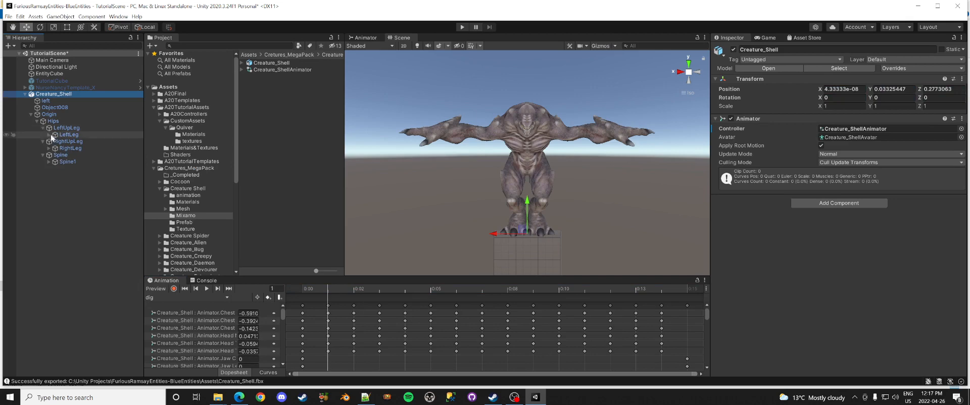
click(49, 135)
click(55, 141)
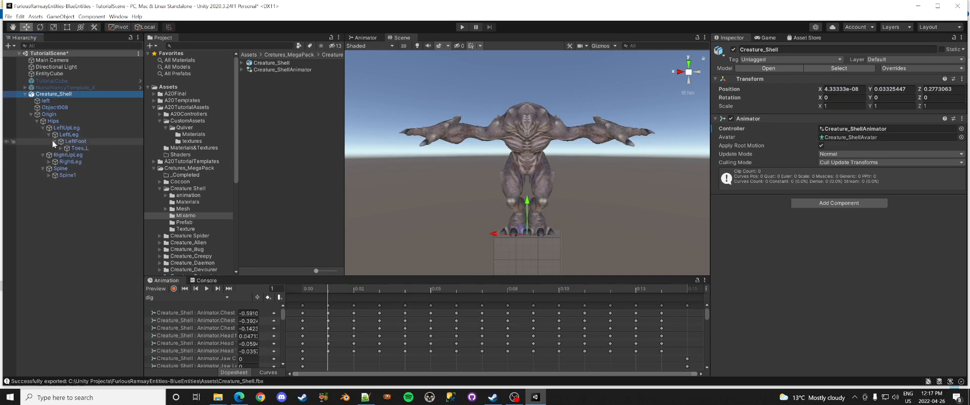
click(55, 141)
click(49, 155)
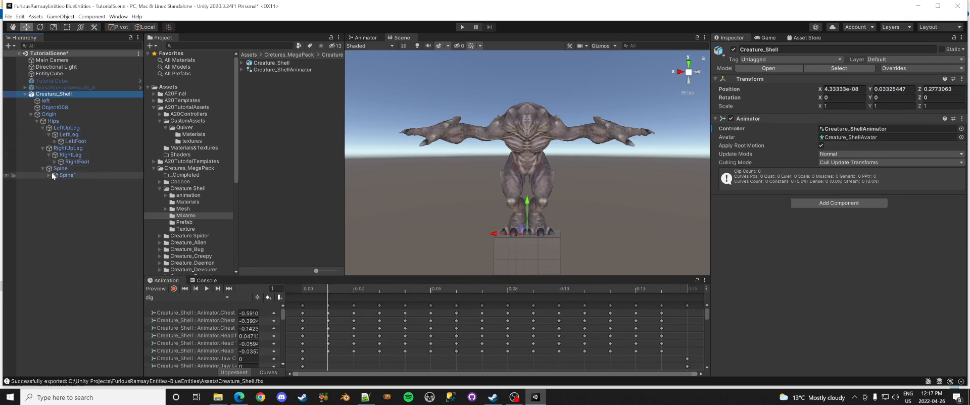
Step: Expand Spine1 and the left shoulder chain through LeftArm and LeftForeArm to LeftHand
click(49, 174)
click(55, 182)
click(61, 189)
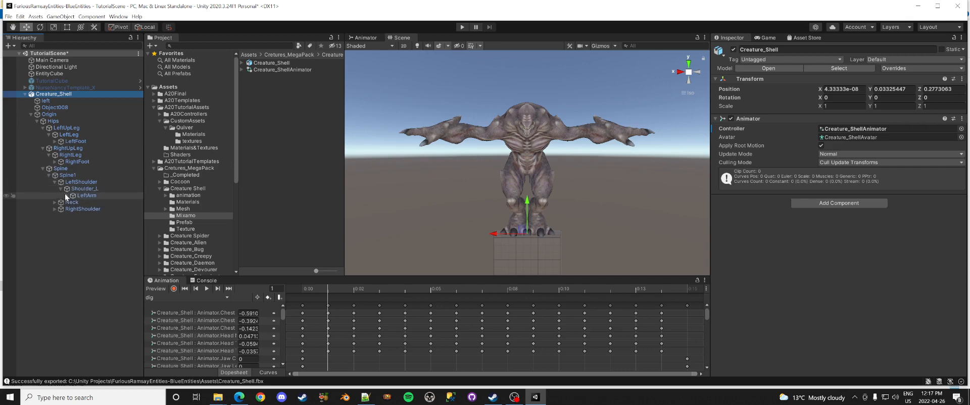
click(67, 196)
click(73, 203)
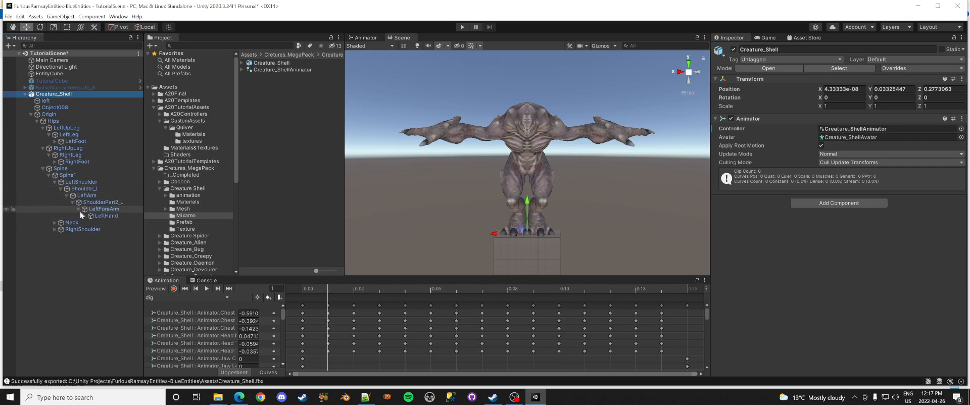
click(80, 209)
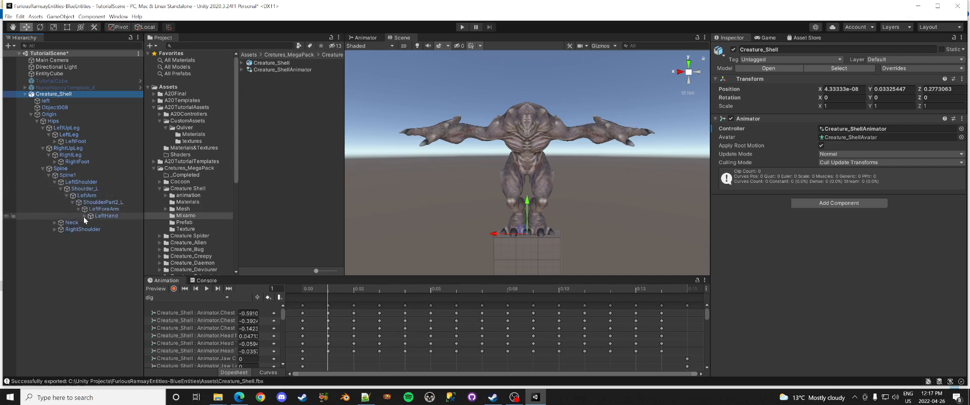
Step: Expand the right shoulder chain through RightArm and RightForeArm to RightHand
click(54, 229)
click(60, 236)
click(66, 243)
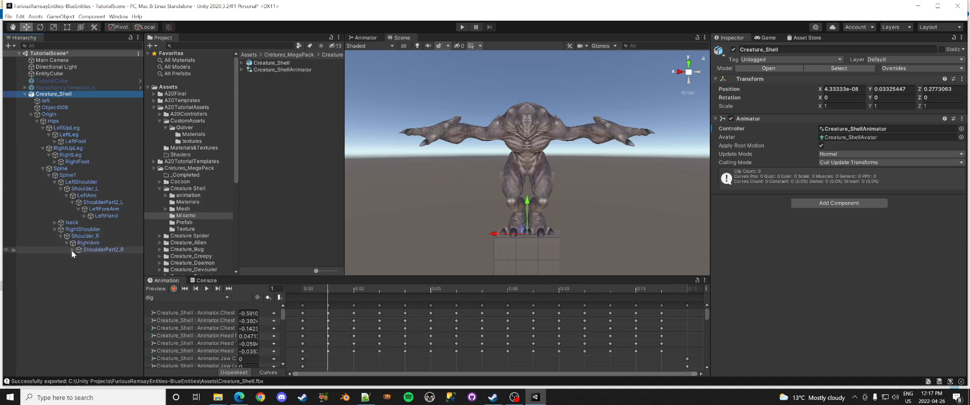
click(73, 250)
click(77, 257)
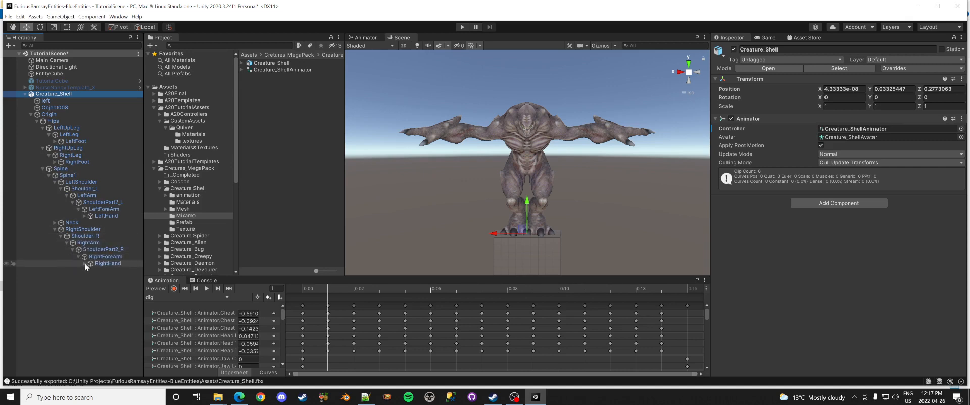
Step: Collapse both forearms, expand Neck to reveal Head, and select the Origin bone
click(78, 257)
click(79, 209)
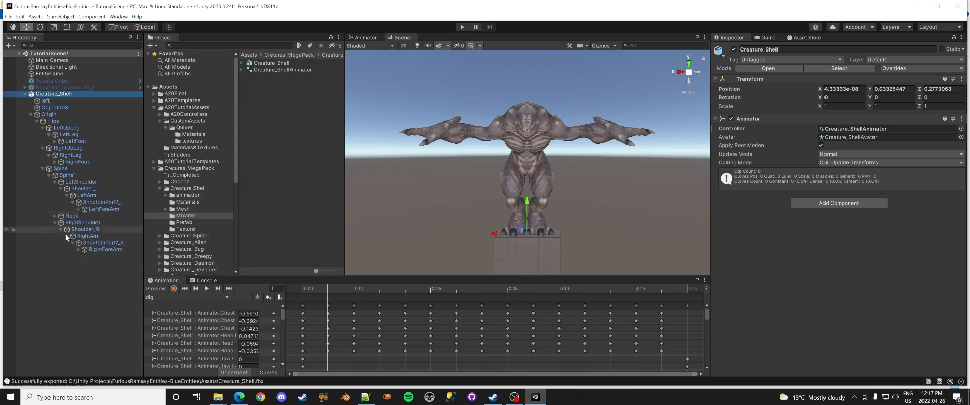
click(55, 216)
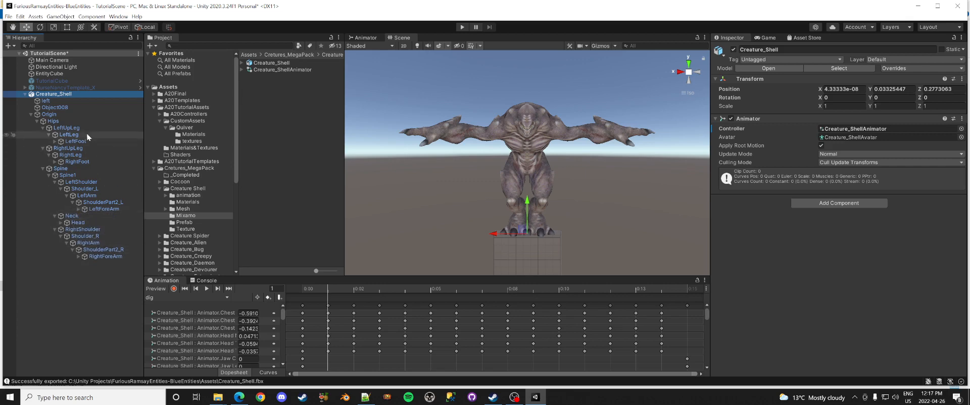
click(69, 114)
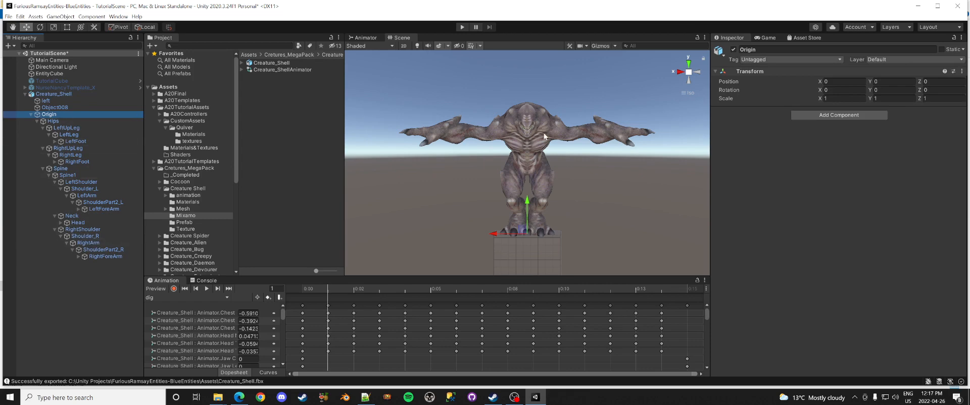
Step: Tag Origin as E_BP_BipedRoot, Hips and Spine1 as E_BP_Body, and Head as E_BP_Head
click(767, 59)
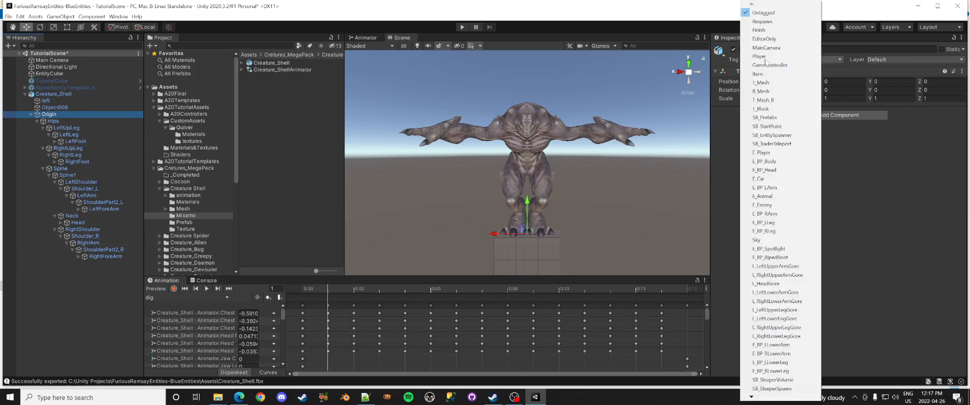
click(803, 257)
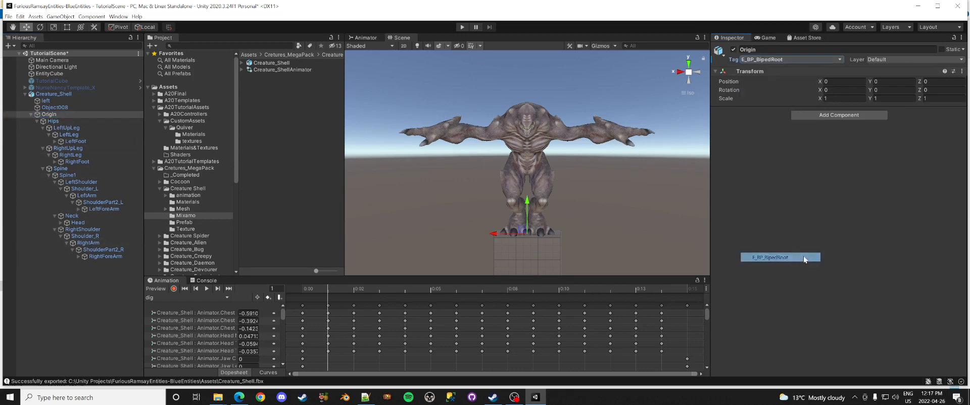
click(54, 122)
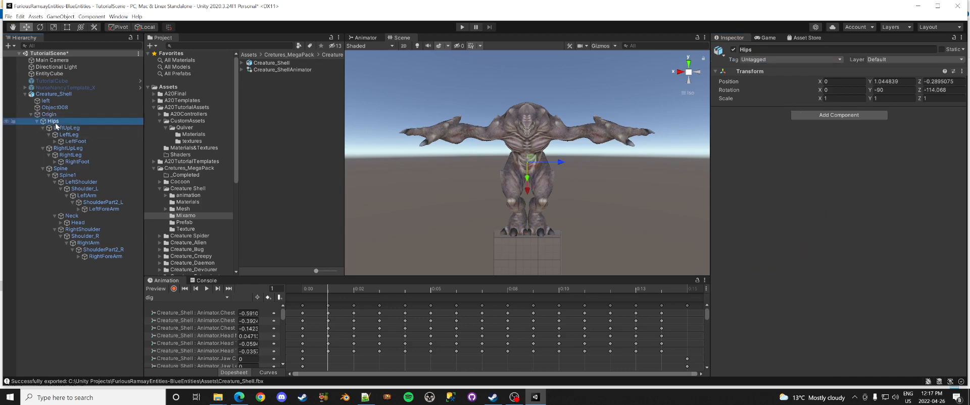
ctrl+click(67, 176)
click(751, 58)
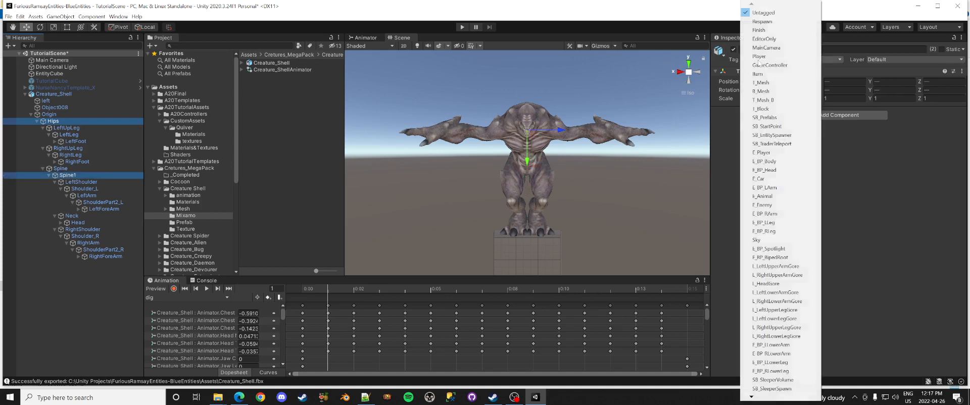
click(780, 162)
click(81, 223)
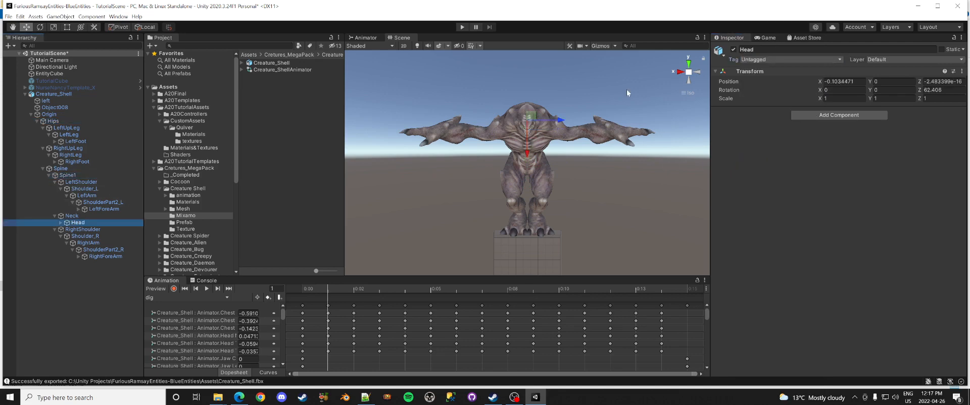
click(756, 62)
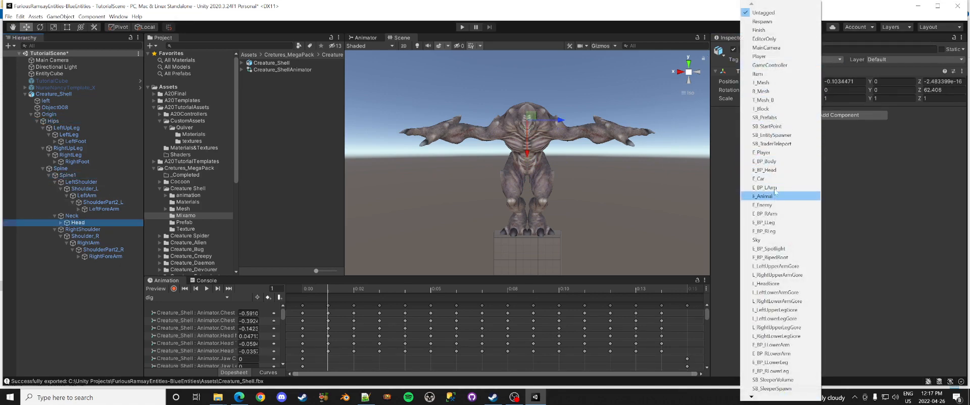
click(775, 171)
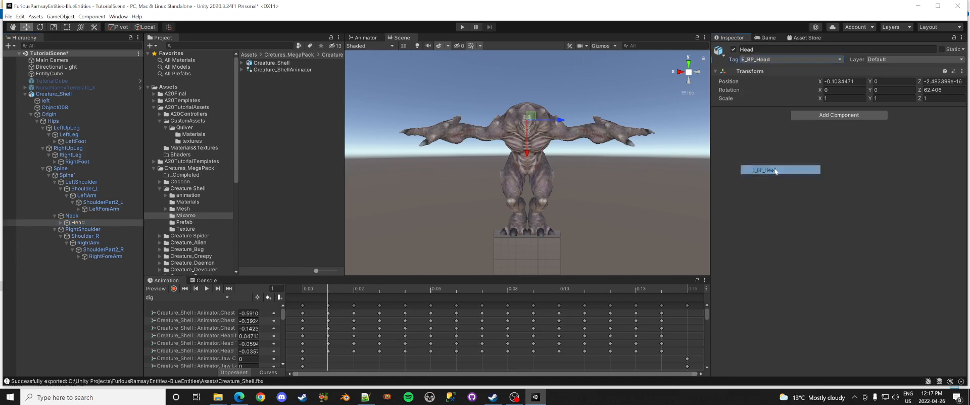
Step: Tag LeftUpLeg E_BP_LLeg, LeftLeg E_BP_LLowerLeg, RightUpLeg E_BP_RLeg, RightLeg E_BP_RLowerLeg
click(72, 129)
click(761, 60)
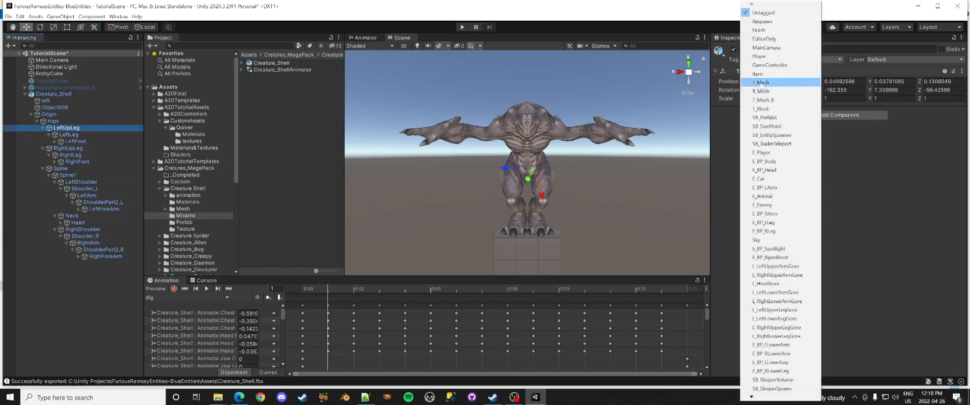
click(765, 223)
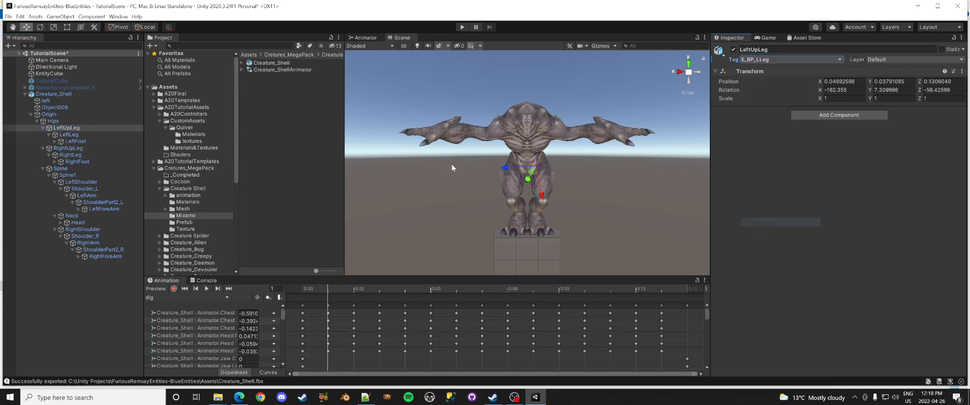
click(69, 134)
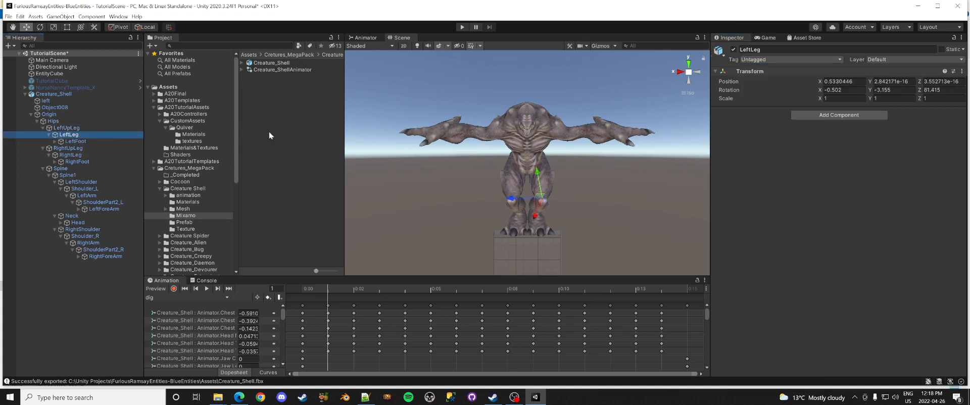
click(782, 60)
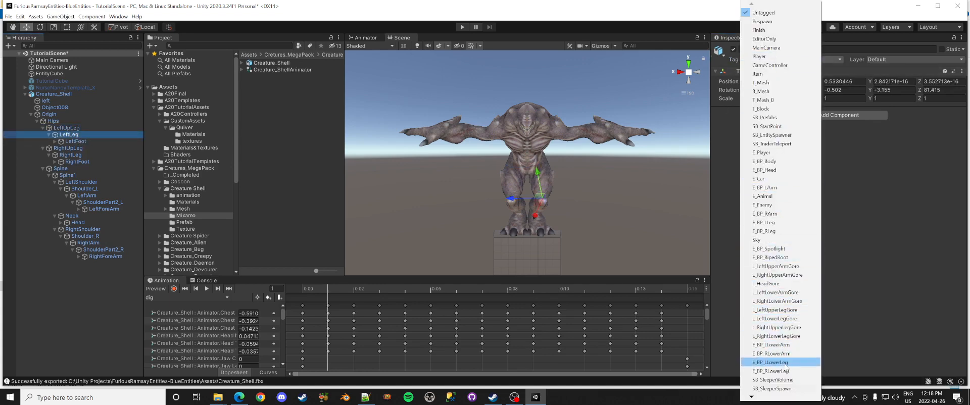
click(778, 362)
click(86, 149)
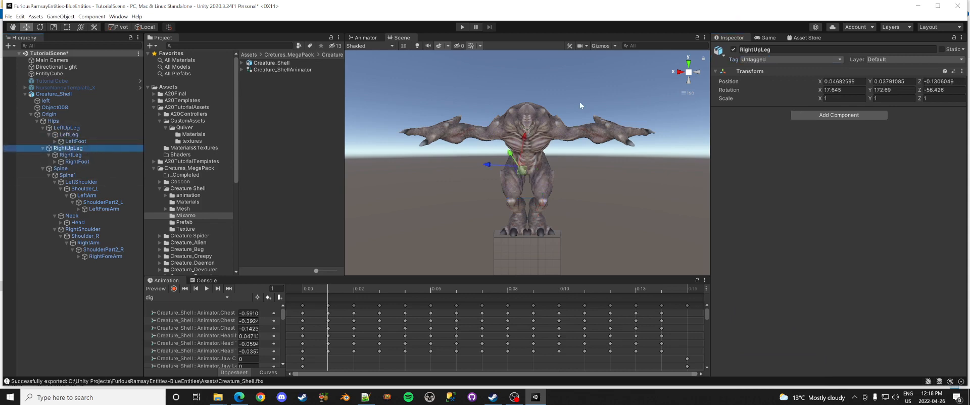
click(768, 60)
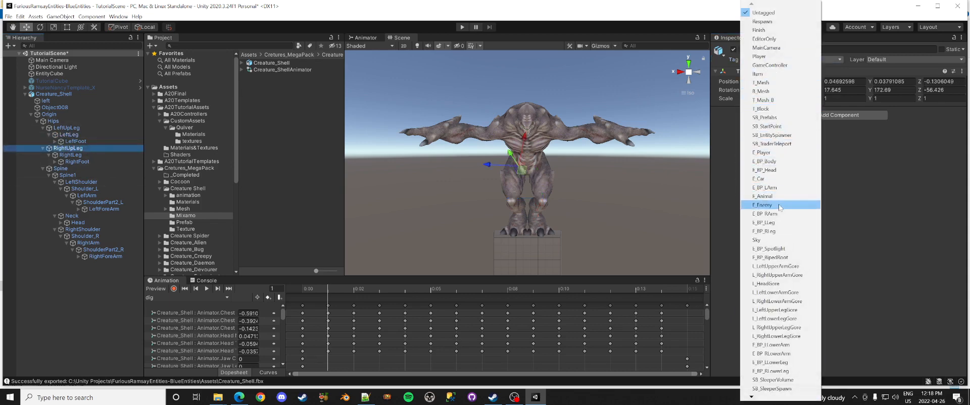
click(770, 231)
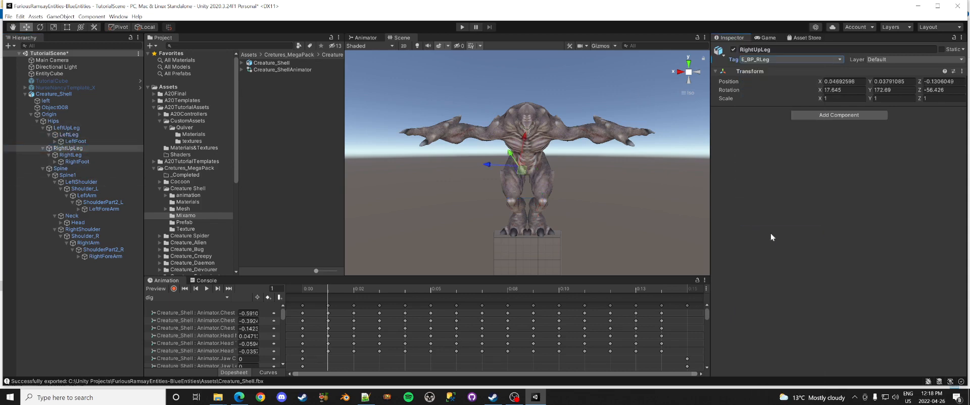
click(90, 154)
click(776, 59)
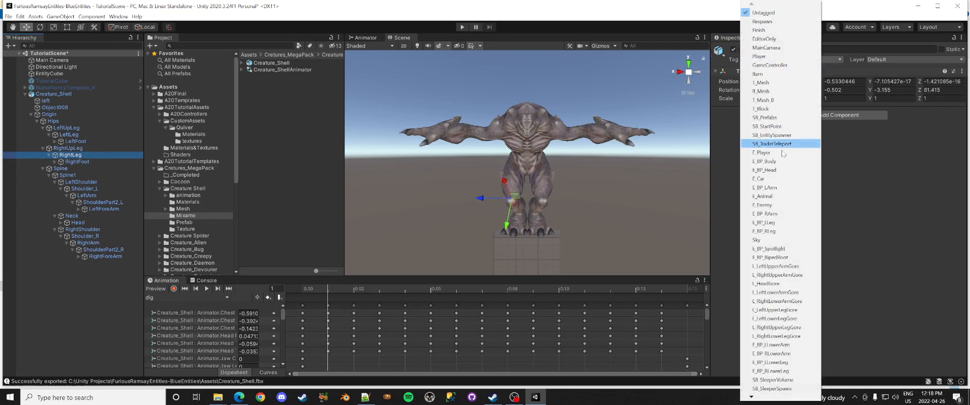
click(781, 371)
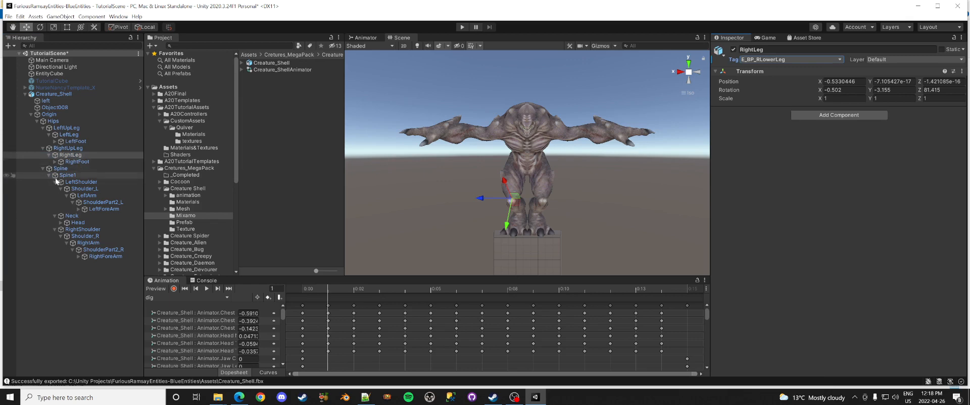
Step: Tag LeftArm E_BP_LArm, LeftForeArm E_BP_LLowerArm, RightArm E_BP_RArm, RightForeArm E_BP_RLowerArm
click(87, 196)
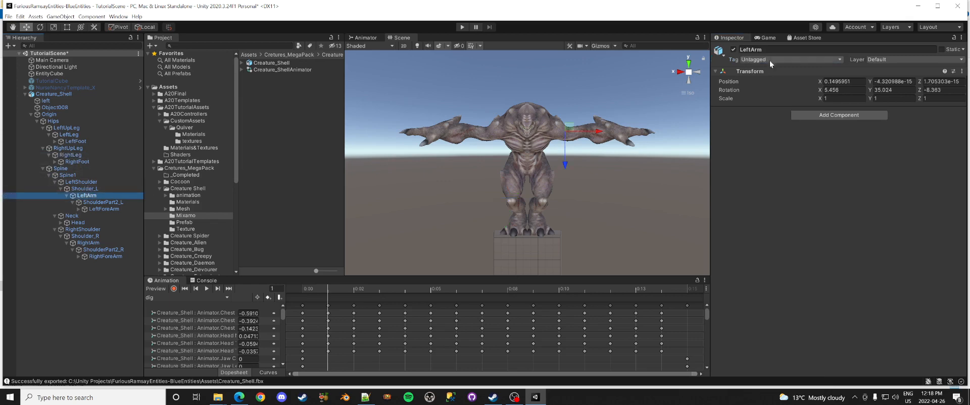
click(785, 60)
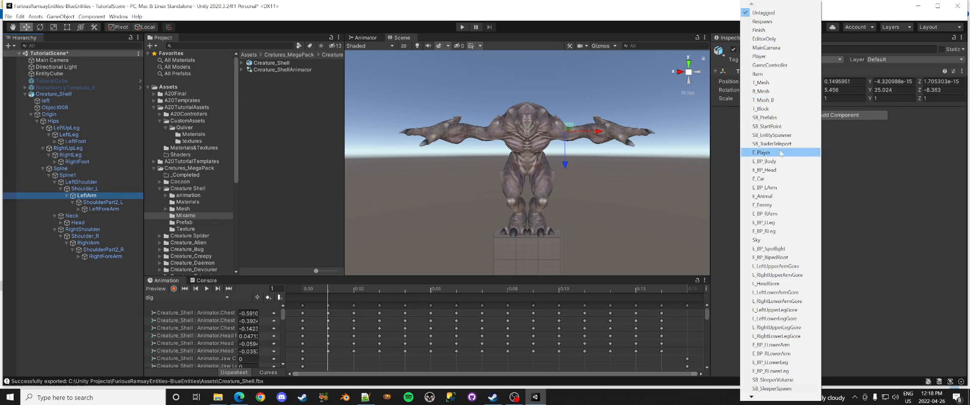
click(773, 188)
click(96, 209)
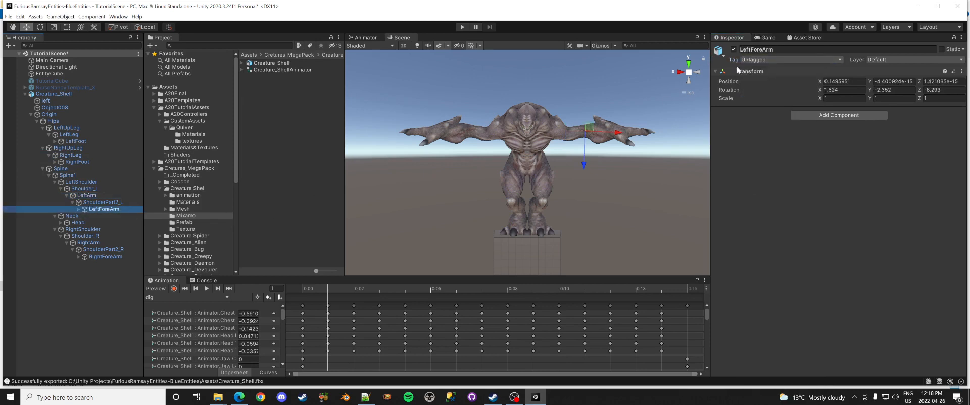
click(753, 60)
click(775, 346)
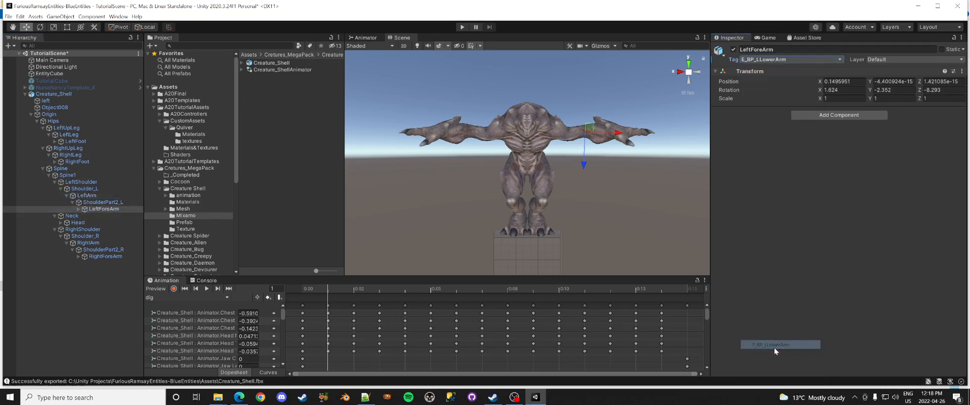
click(88, 243)
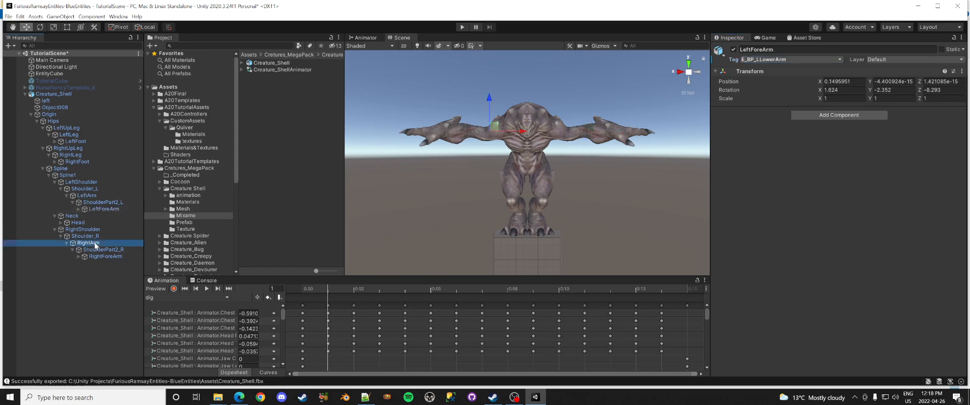
click(767, 60)
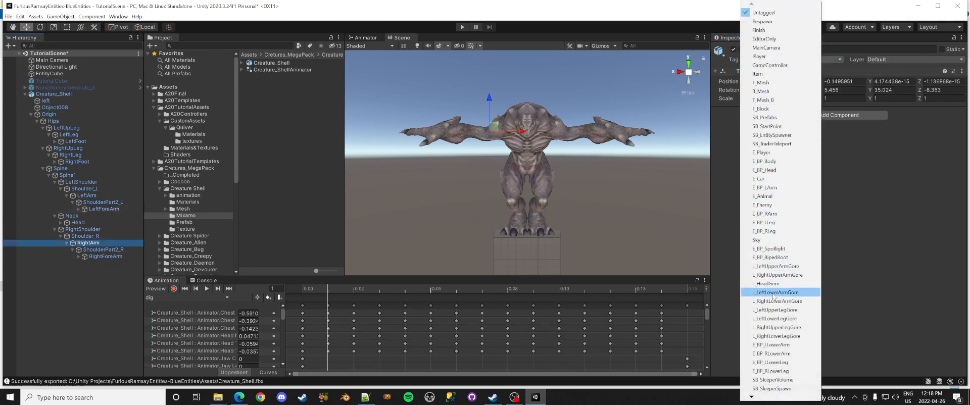
click(764, 214)
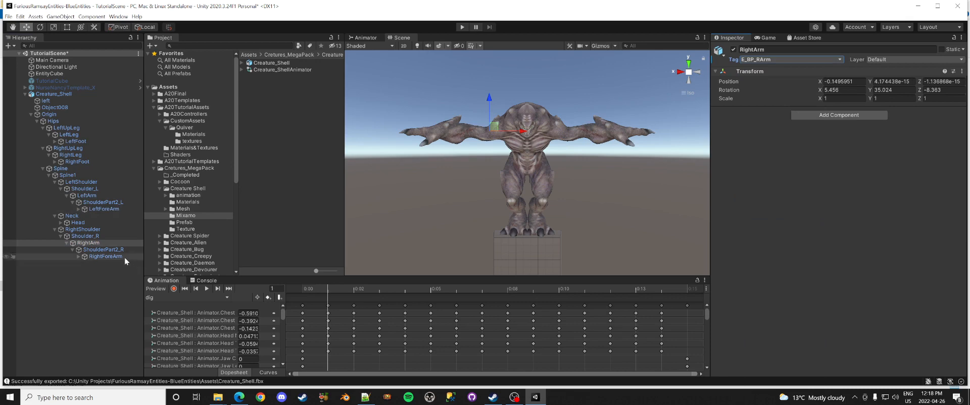
click(106, 257)
click(828, 59)
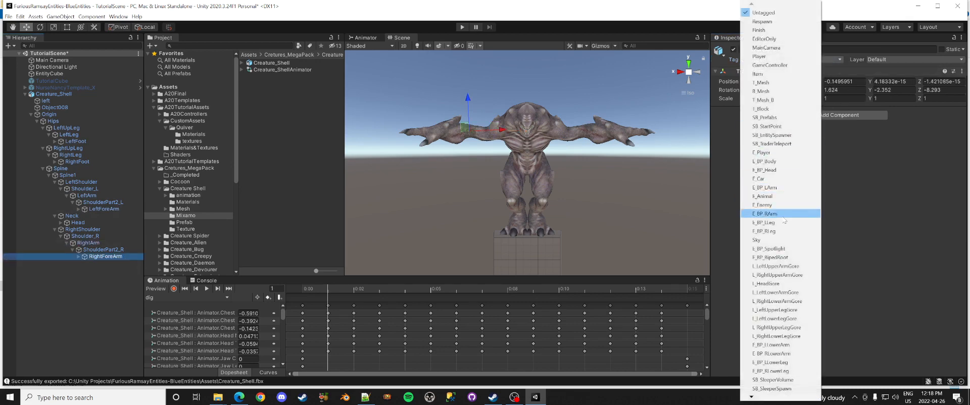
click(784, 354)
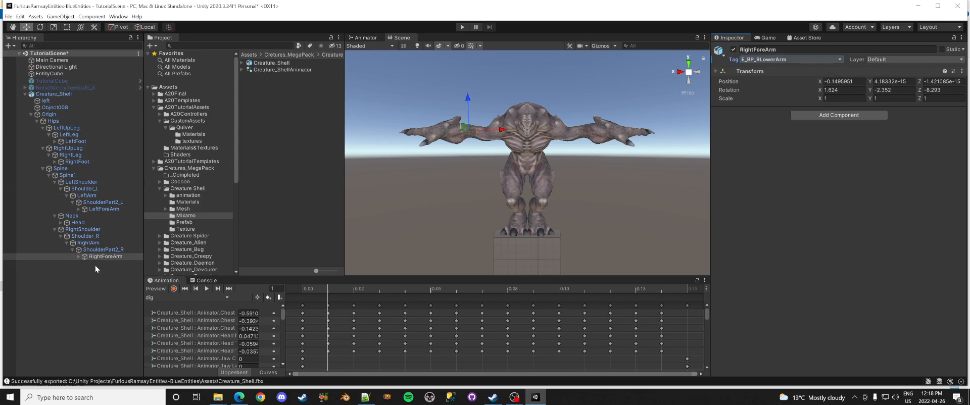
Step: Open the Create Ragdoll wizard for Creature_Shell via 3D Object > Ragdoll
right_click(51, 94)
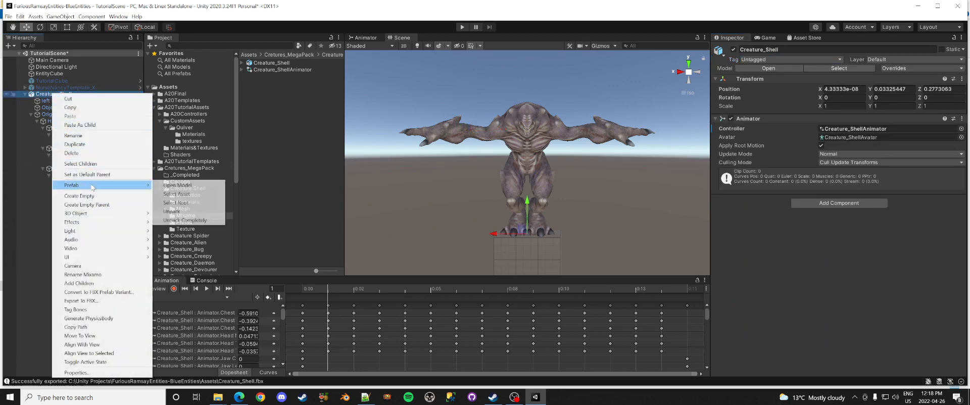
mouse_move(96, 213)
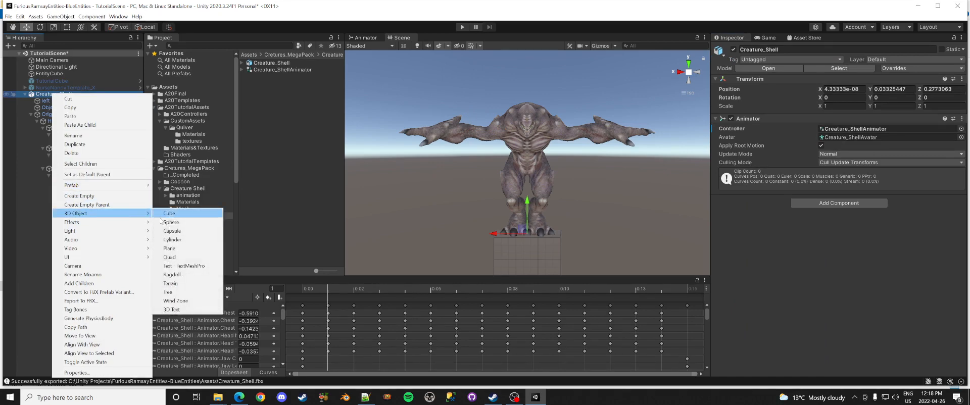
click(193, 277)
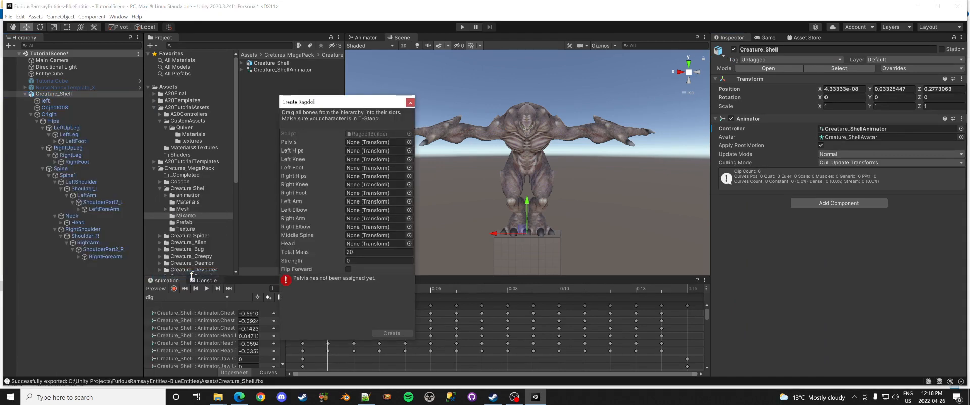
Step: Assign Hips as pelvis and LeftUpLeg, LeftLeg, RightUpLeg, RightLeg as hips and knees
drag(53, 121, 363, 145)
drag(77, 127, 354, 159)
drag(75, 142, 354, 167)
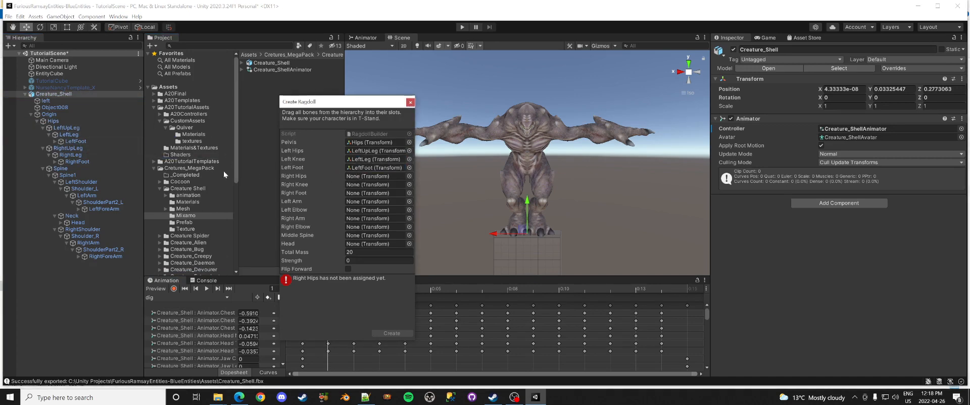
drag(66, 148, 354, 177)
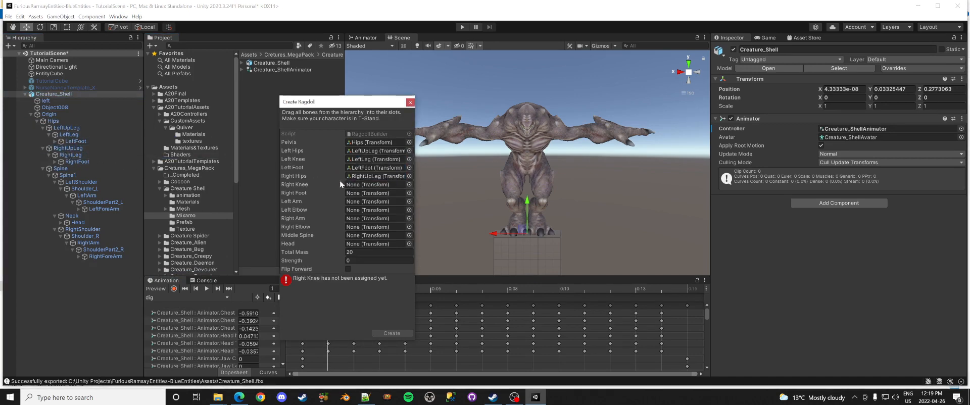
drag(61, 158, 363, 193)
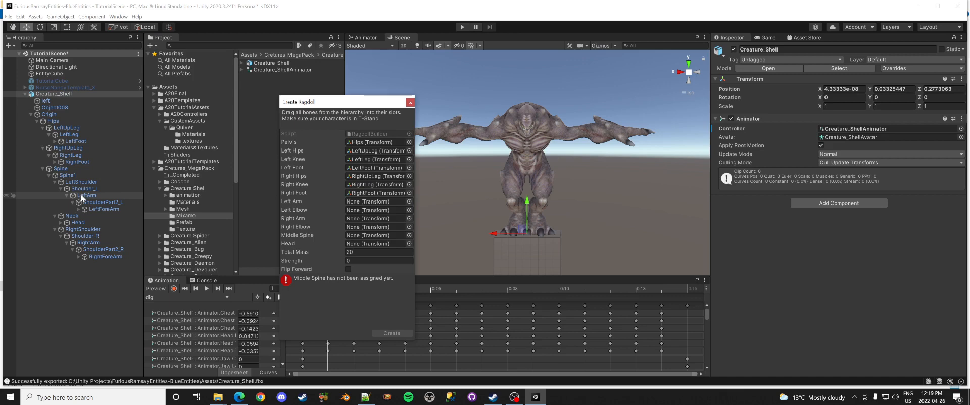
Step: Assign LeftArm, LeftForeArm, RightArm and RightForeArm as the ragdoll's arms and elbows
drag(82, 198, 365, 202)
drag(104, 209, 366, 210)
drag(88, 243, 377, 219)
drag(102, 257, 376, 227)
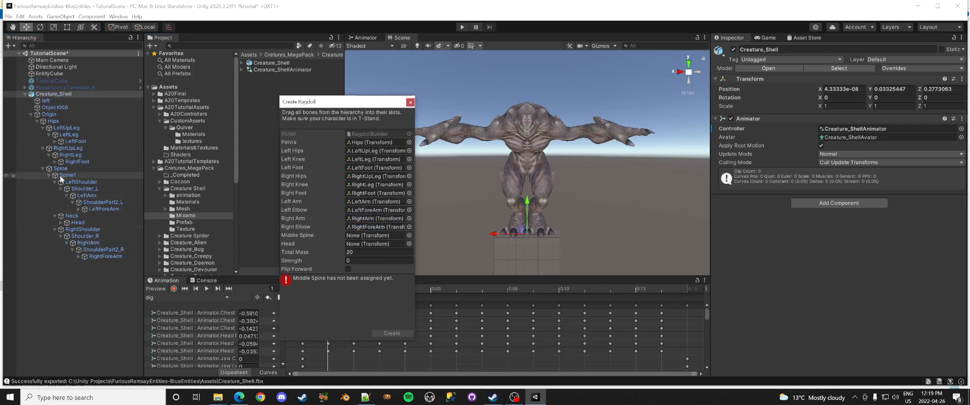
Step: Assign Spine1 as middle spine and Head as head, then create the ragdoll
drag(67, 176, 377, 236)
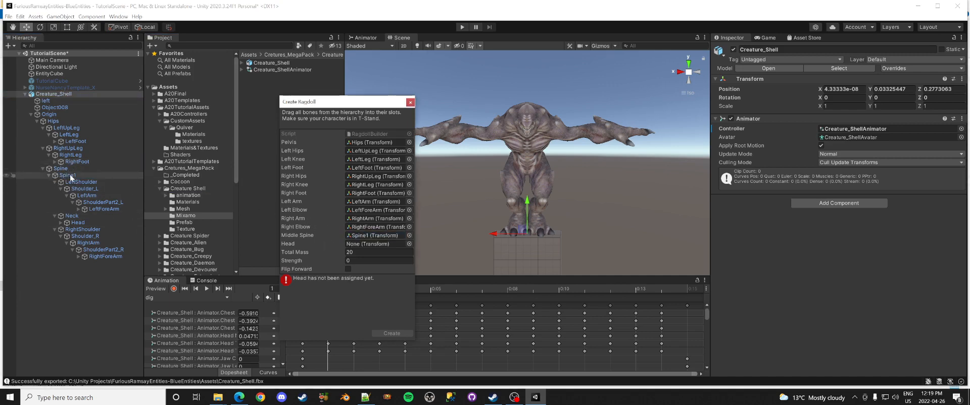
drag(76, 223, 363, 241)
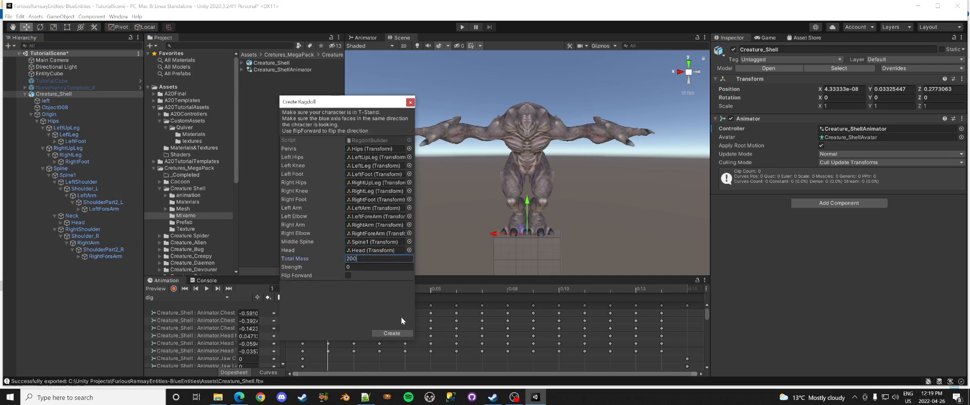
click(392, 334)
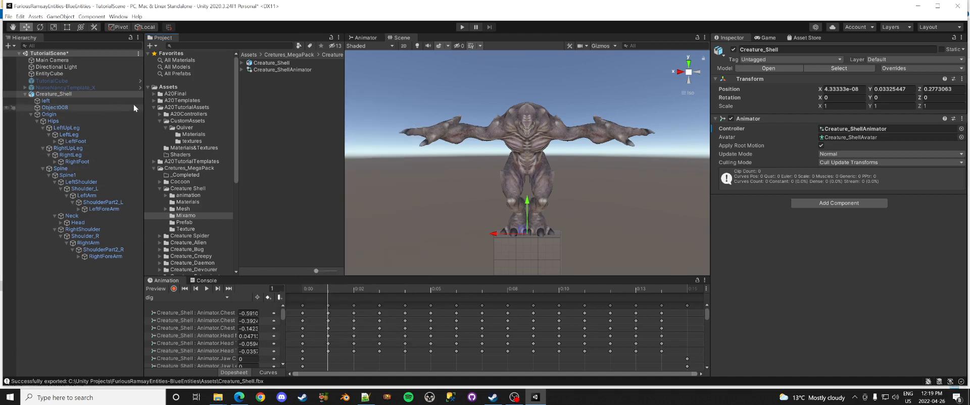
Step: Turn on Gizmos to show the ragdoll colliders and compare them in side and front views
click(601, 46)
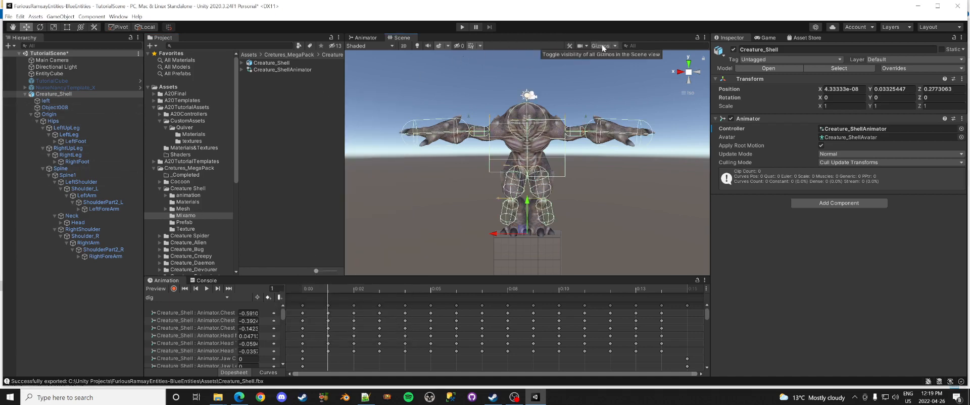
click(699, 73)
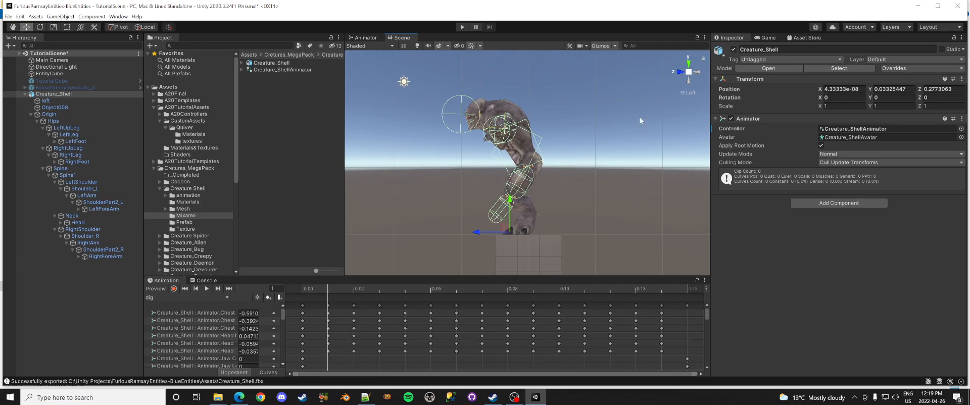
click(680, 73)
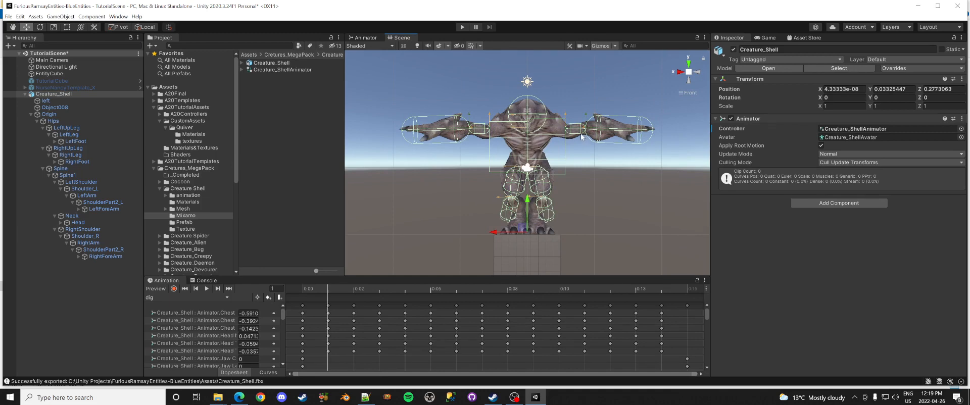
click(698, 72)
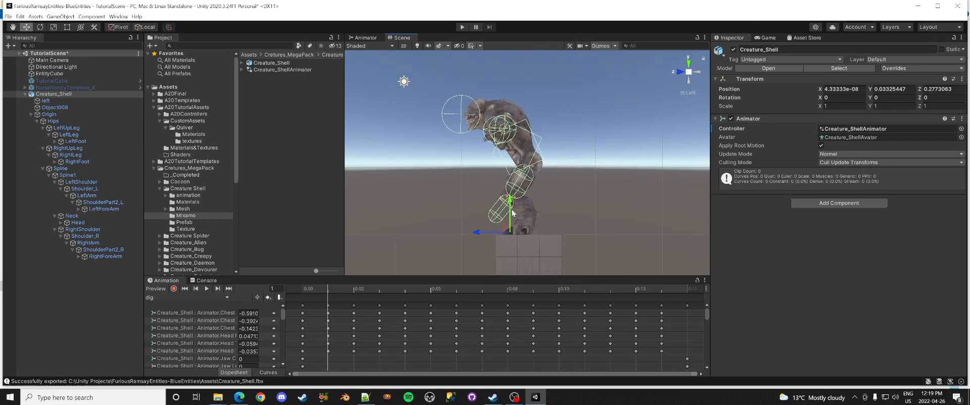
click(680, 74)
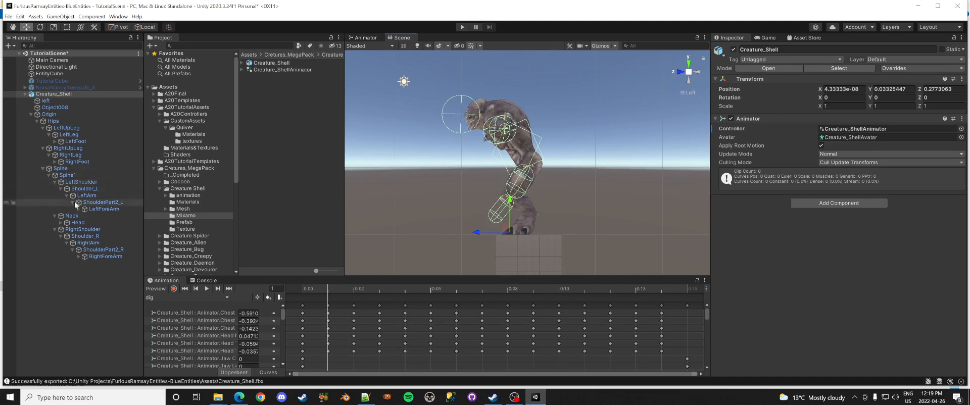
Step: Frame Head and drag its sphere collider handles to enclose the skull, radius about 0.258
double_click(79, 223)
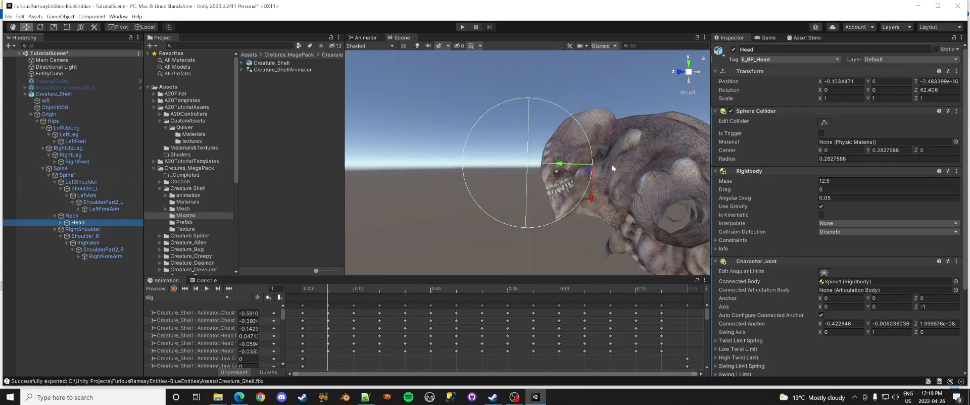
click(824, 123)
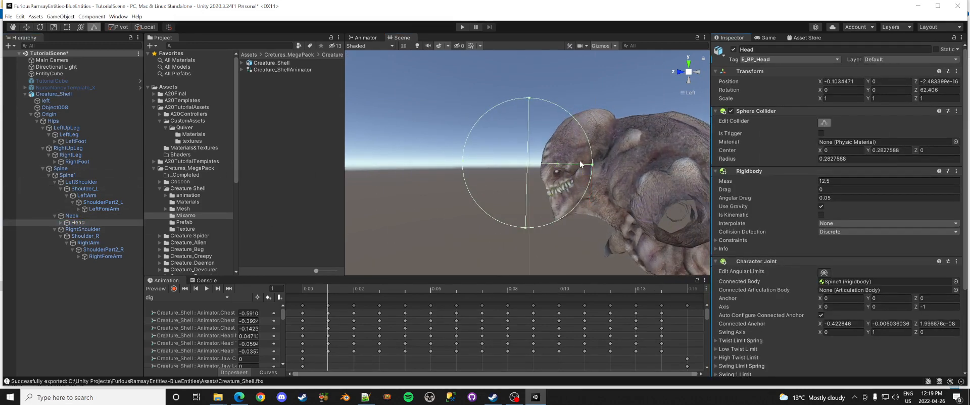
drag(592, 165, 626, 169)
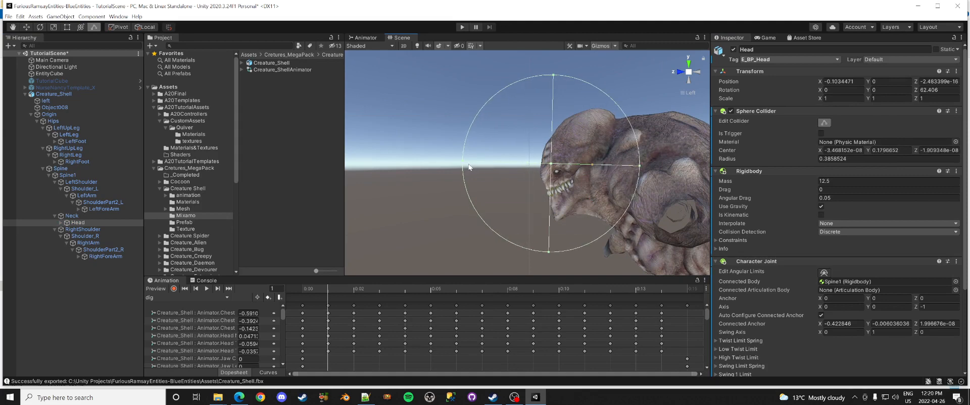
drag(466, 165, 556, 167)
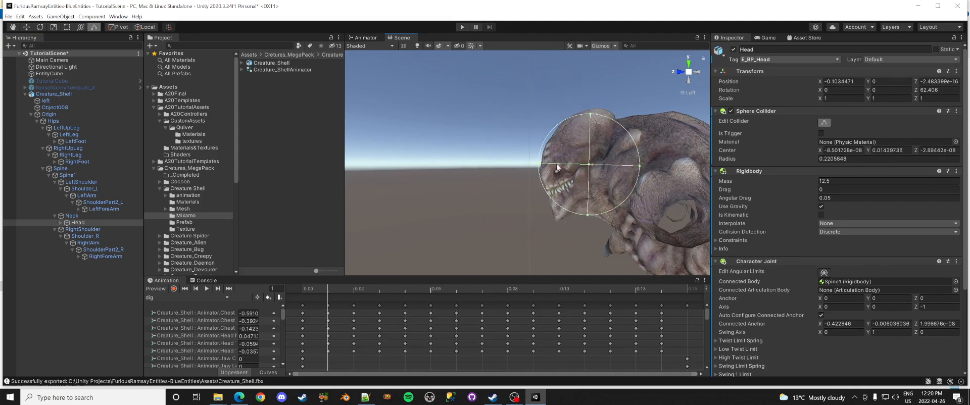
drag(591, 116, 591, 112)
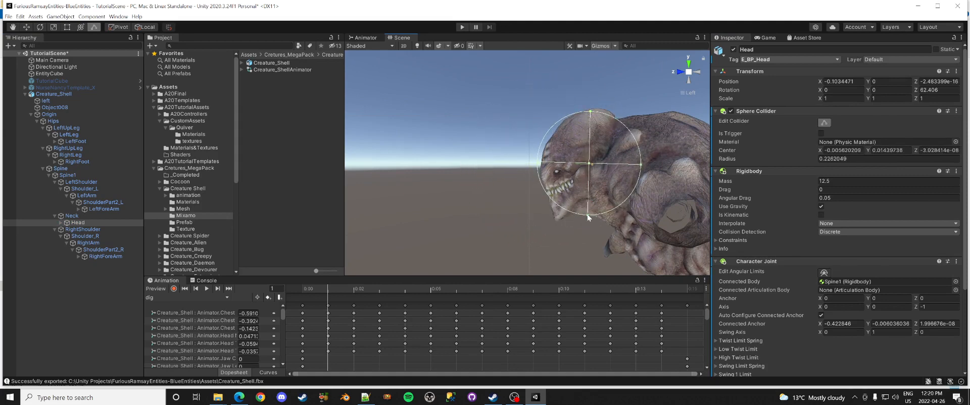
drag(587, 214, 586, 226)
drag(591, 115, 592, 108)
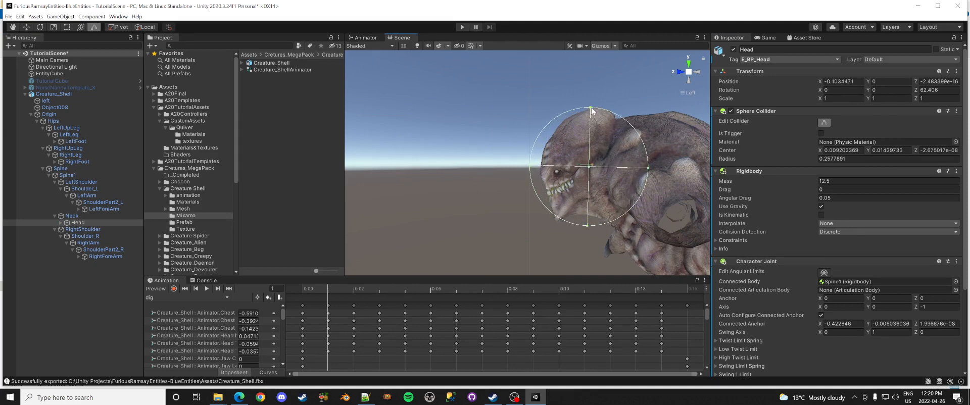
Step: Check the head collider from front and side, then zoom out to show more of the creature
click(681, 73)
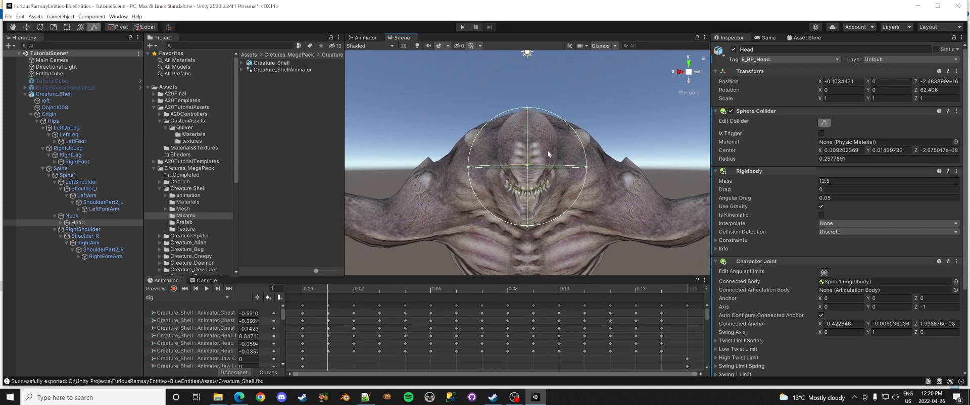
click(693, 75)
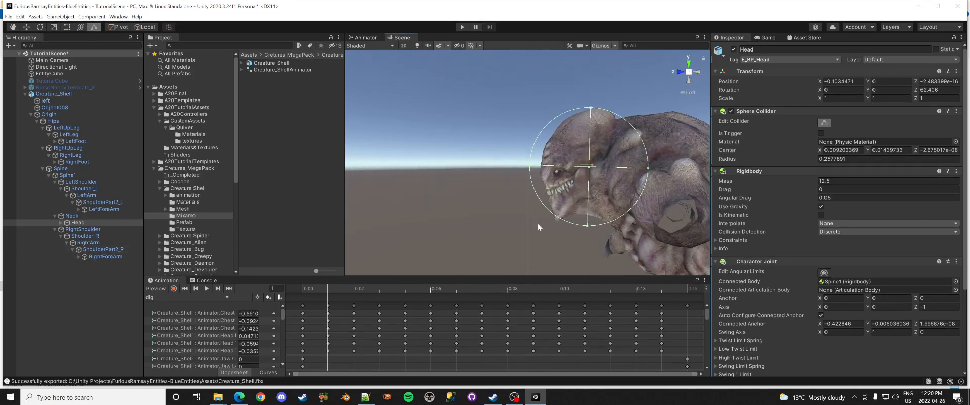
scroll(539, 223, down, 5)
middle_drag(580, 237, 477, 209)
scroll(493, 191, down, 4)
scroll(502, 196, down, 3)
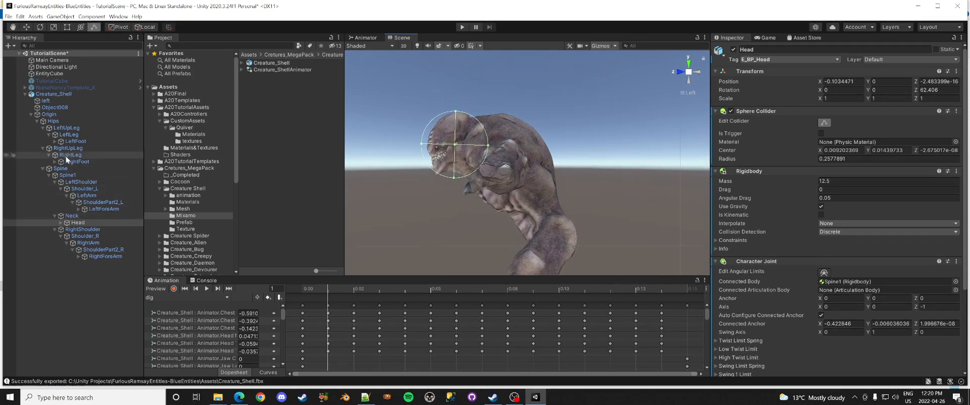
Step: Review the Spine and Spine1 colliders from the front and side views
click(61, 168)
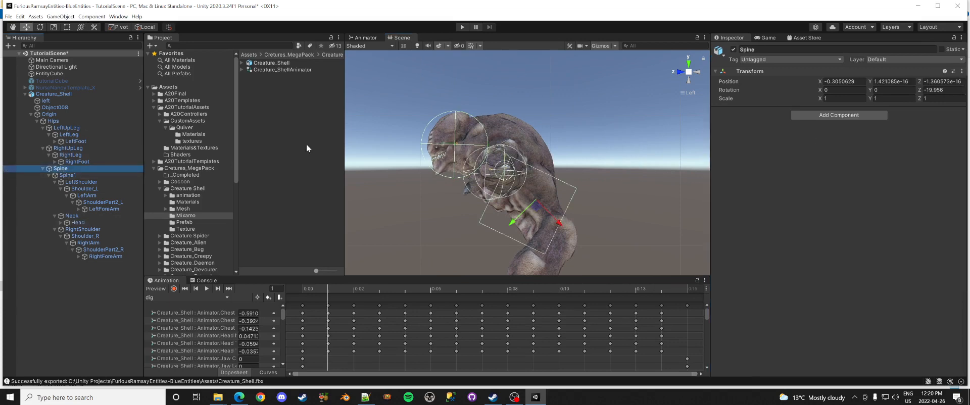
click(679, 76)
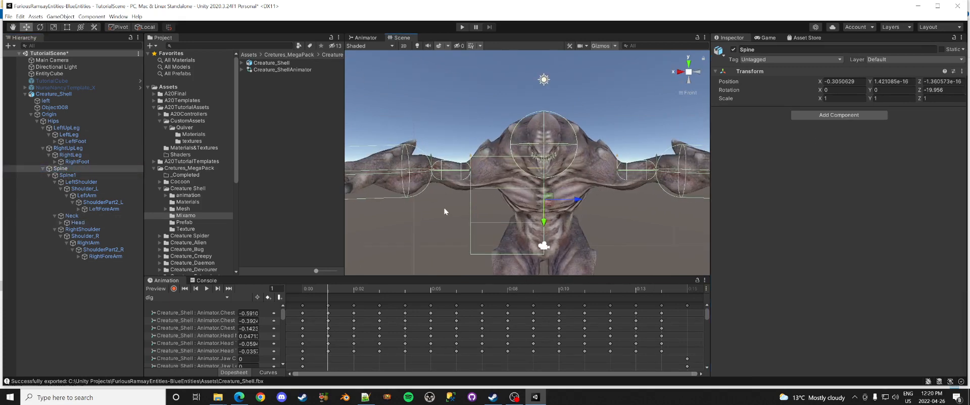
click(700, 73)
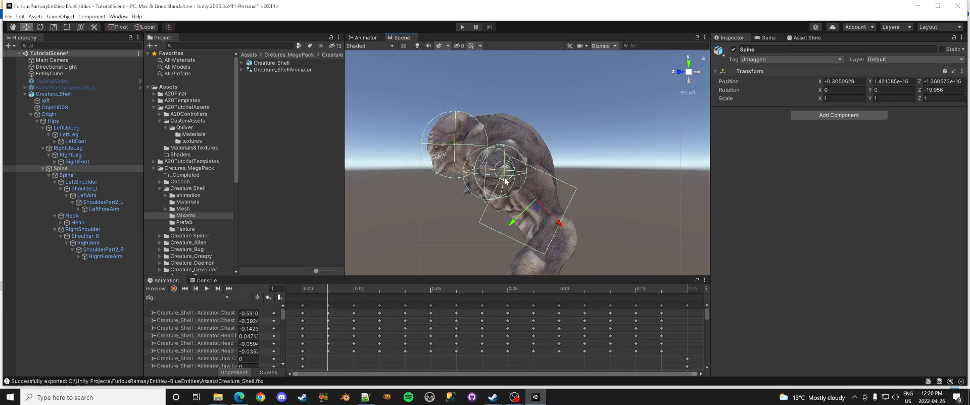
click(77, 179)
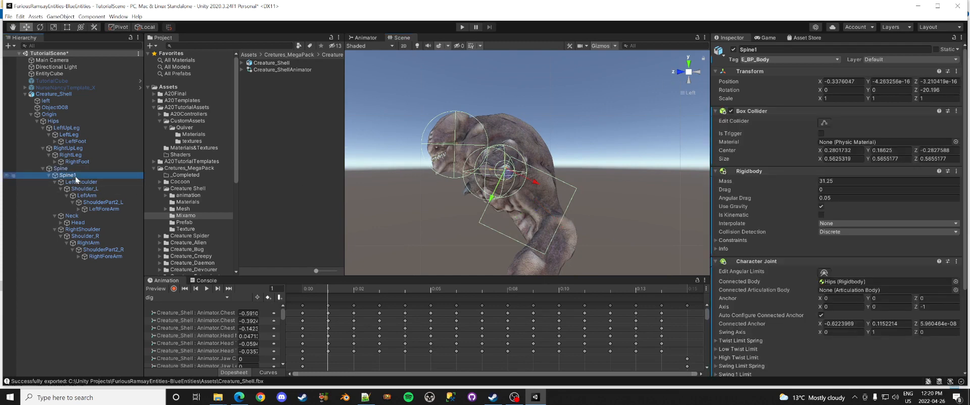
click(681, 73)
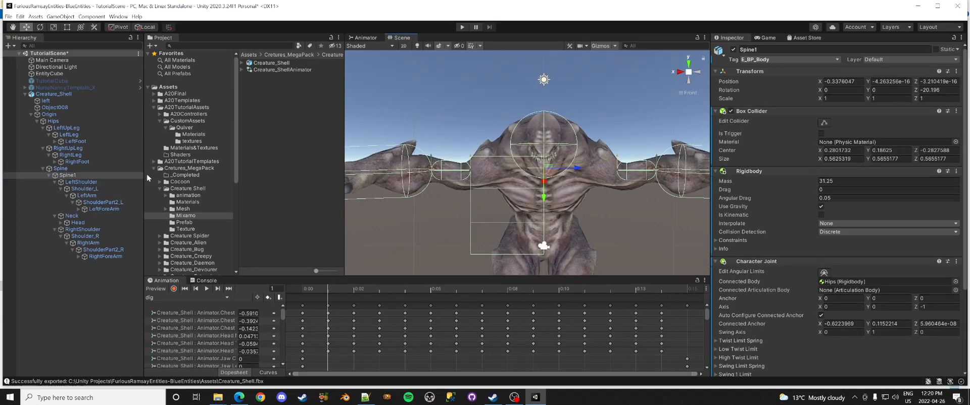
Step: Select Hips, enter Edit Collider on its Box Collider, and view it from the side
click(56, 123)
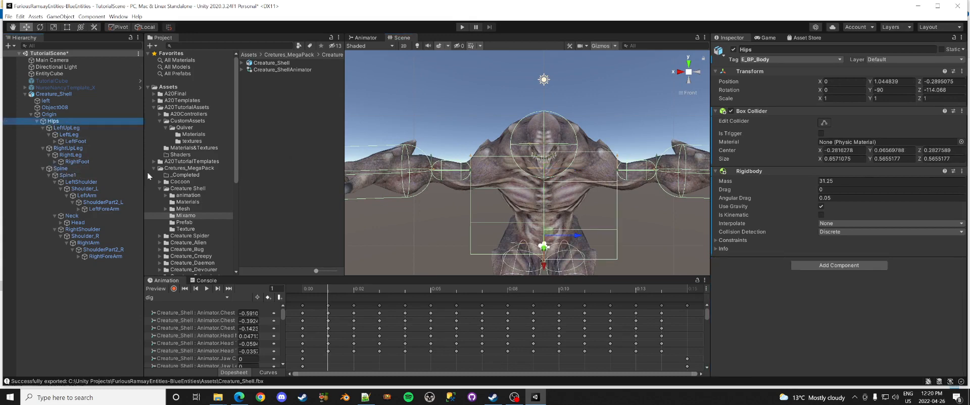
click(829, 122)
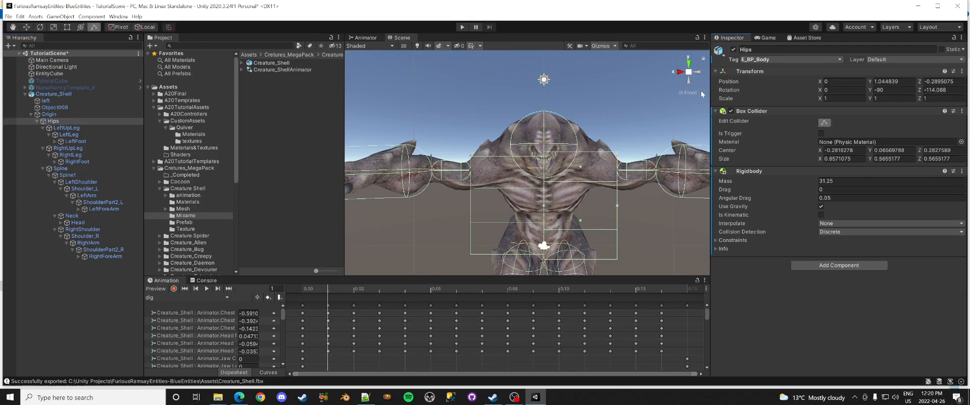
click(698, 71)
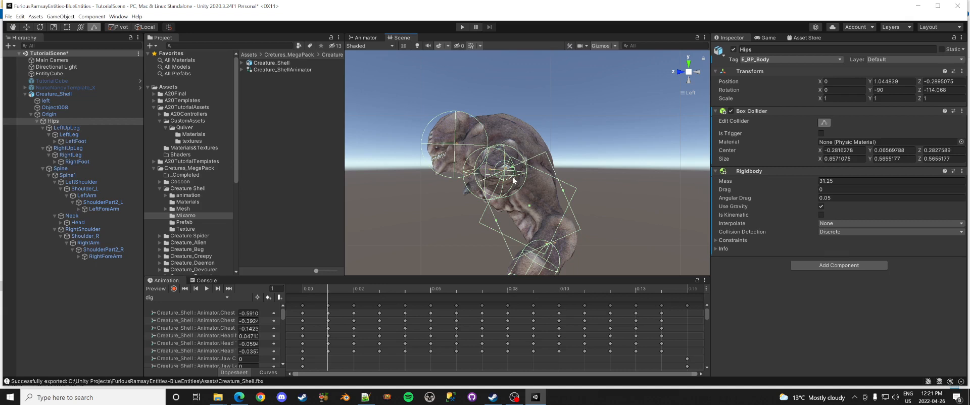
Step: In the side view, trim the Hips box collider's depth and height
click(680, 74)
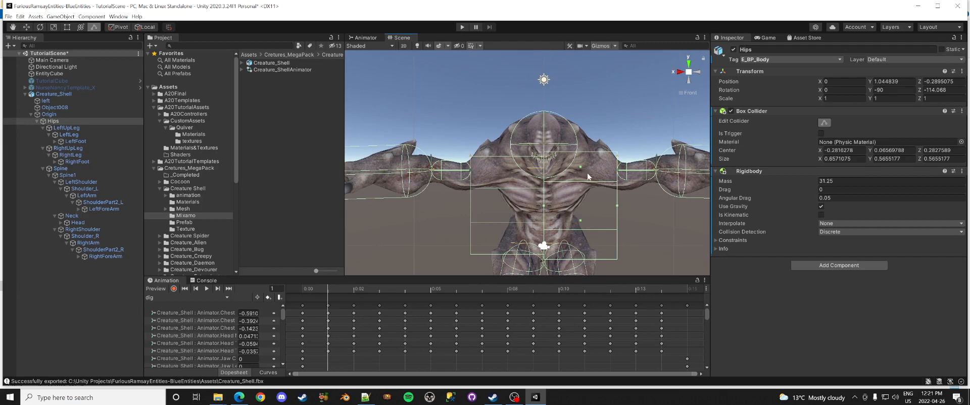
click(697, 74)
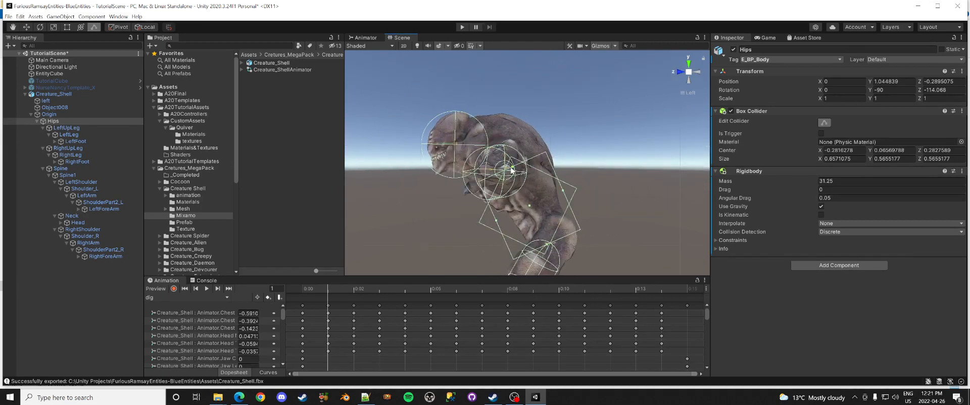
drag(519, 179, 542, 208)
drag(548, 246, 556, 265)
drag(528, 204, 542, 219)
drag(513, 261, 529, 251)
drag(580, 234, 579, 232)
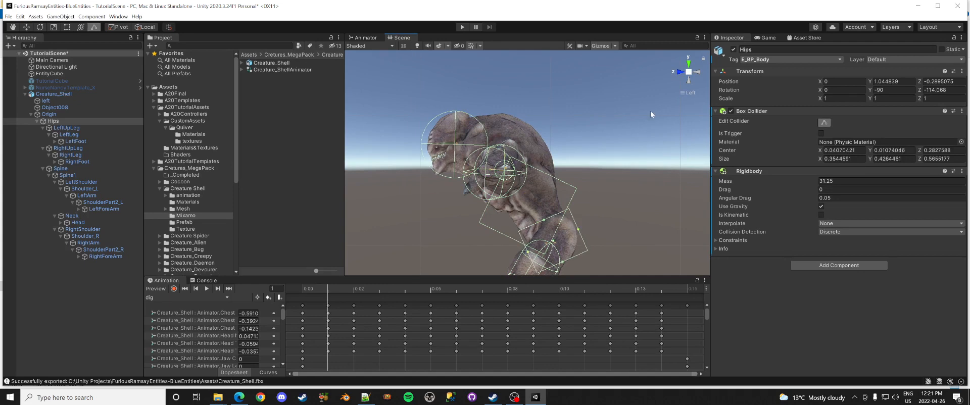
Step: Adjust the Hips collider's width from the front, then shrink its height to size Y 0.241 from the side
click(680, 72)
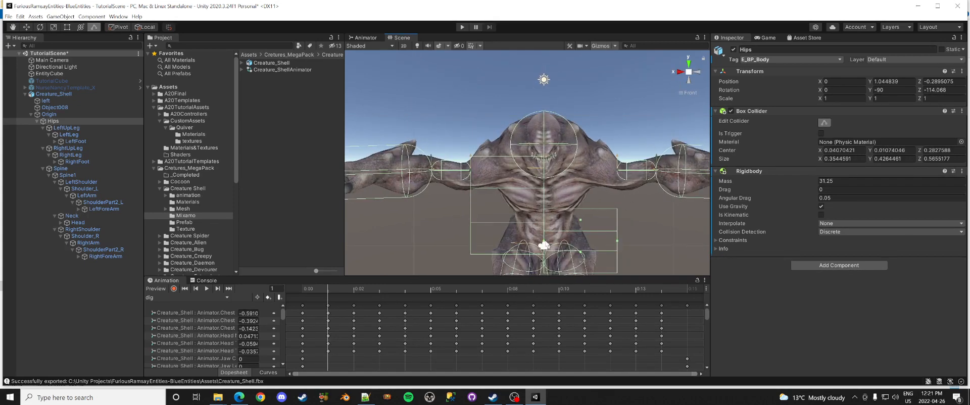
drag(544, 242, 491, 245)
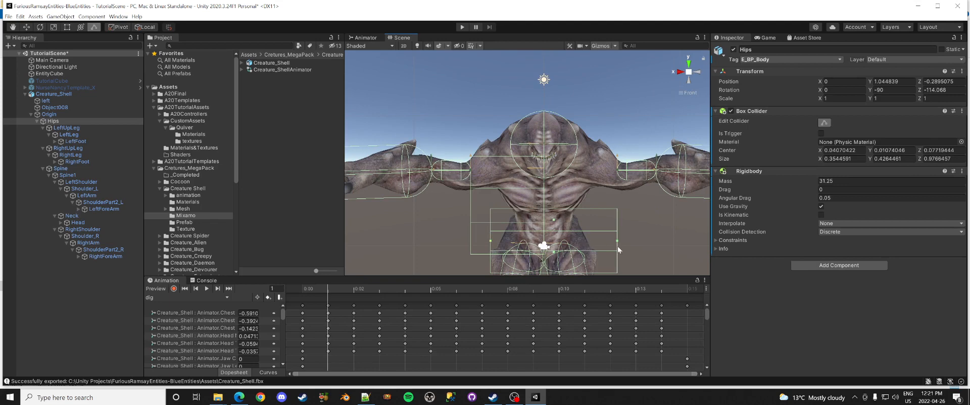
drag(616, 241, 597, 241)
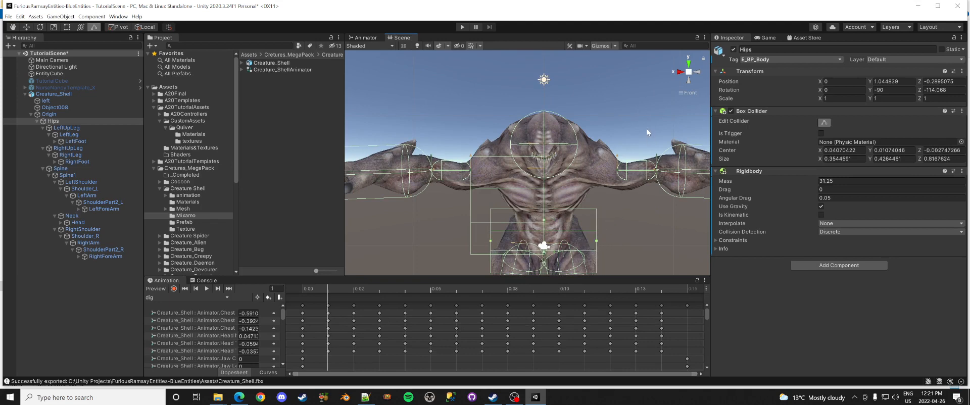
click(698, 72)
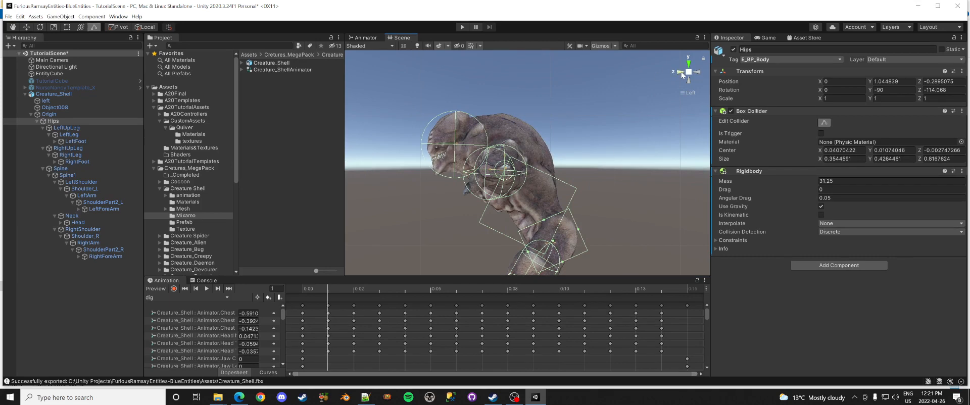
middle_drag(592, 221, 620, 145)
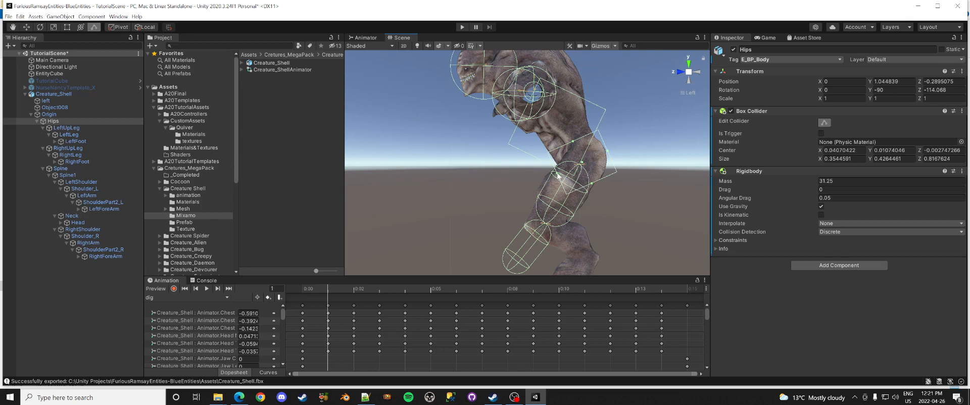
drag(558, 176, 580, 143)
click(602, 179)
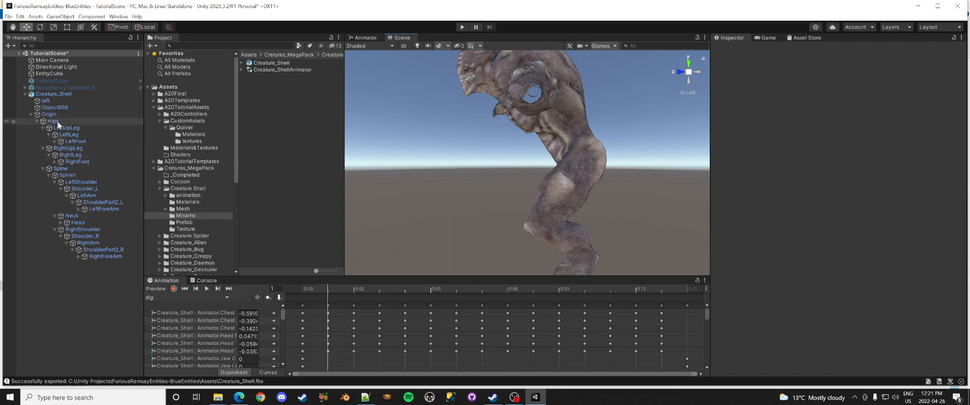
Step: Narrow the Hips collider slightly and check it from the front and side
click(105, 123)
click(823, 122)
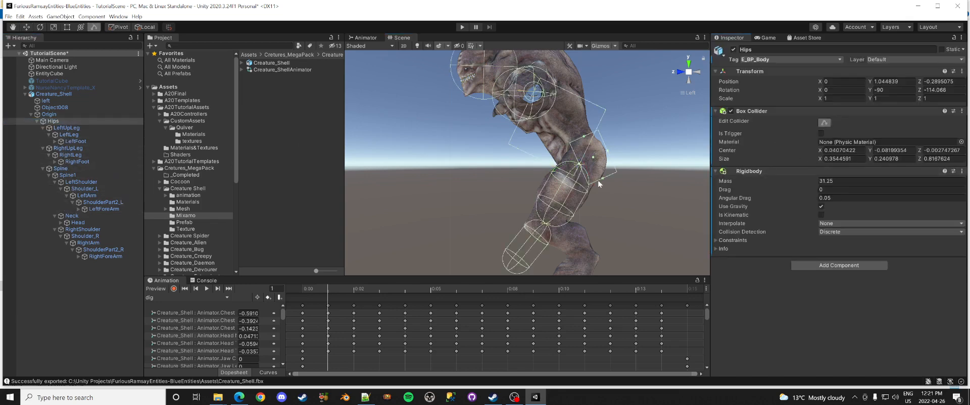
drag(604, 181, 602, 175)
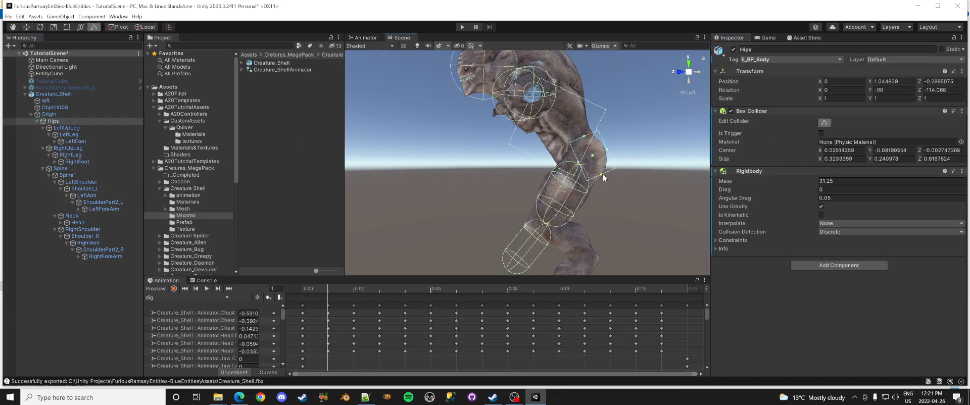
click(585, 138)
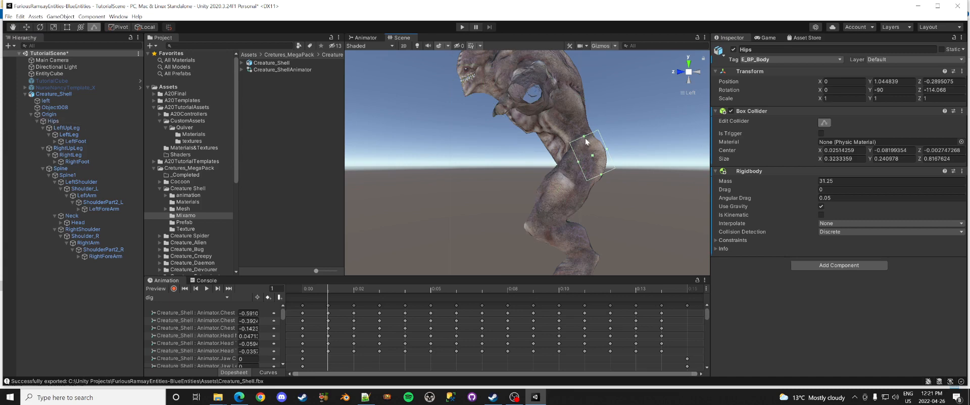
click(681, 72)
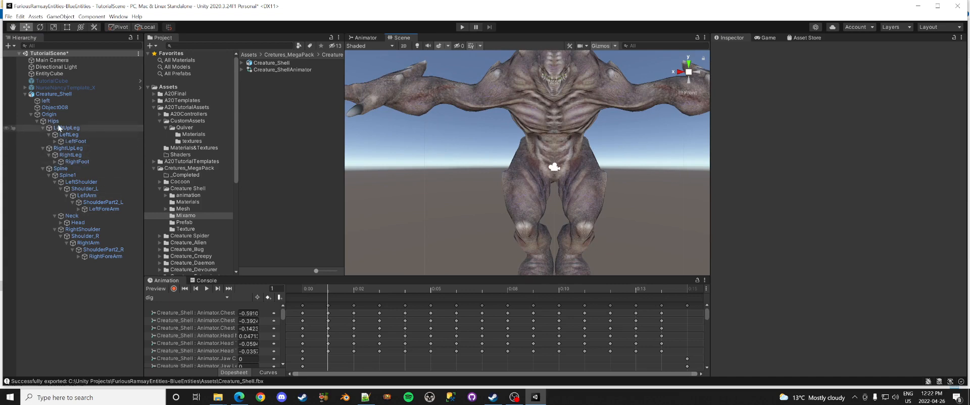
click(53, 121)
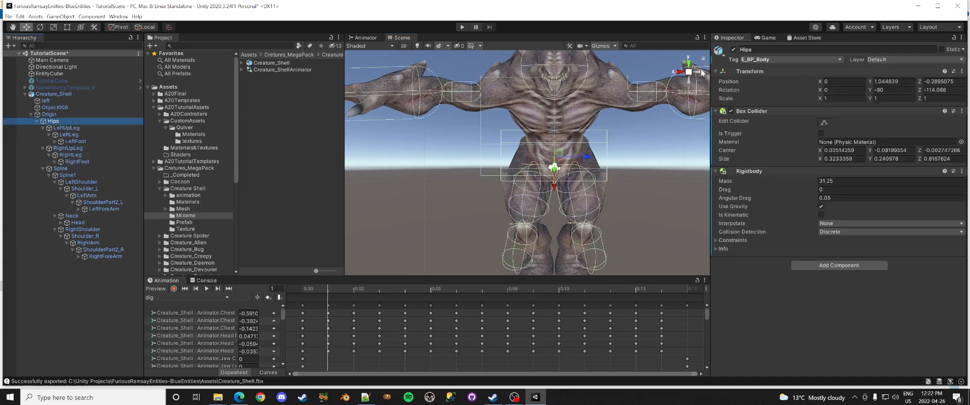
click(702, 73)
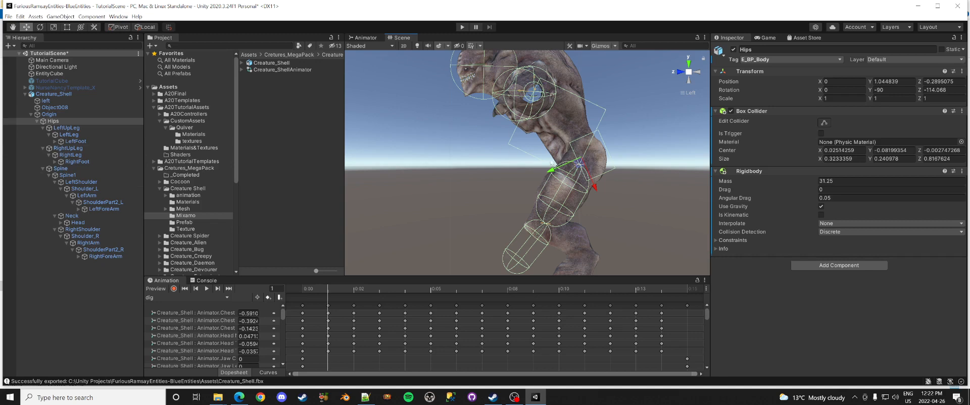
Step: Test-rotate Spine1, undo the rotation, and disable its Box Collider
click(67, 175)
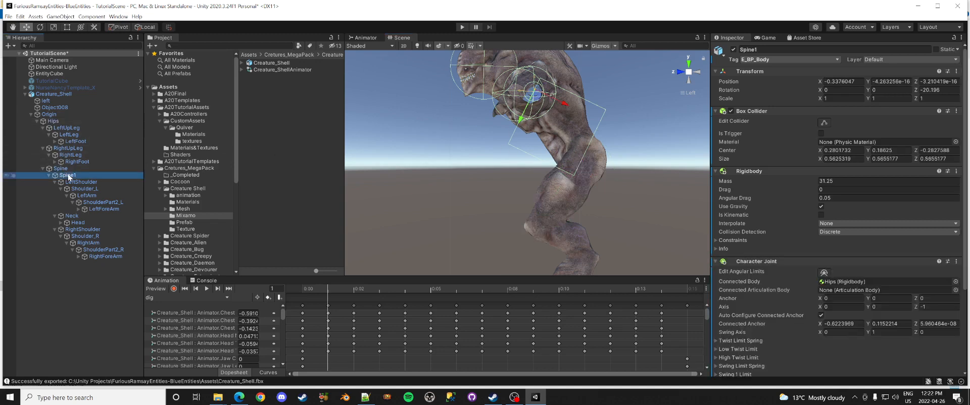
click(824, 123)
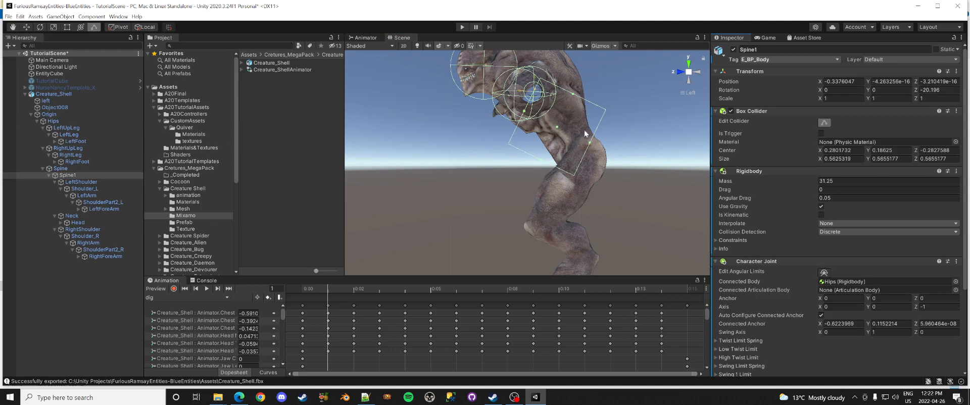
click(40, 27)
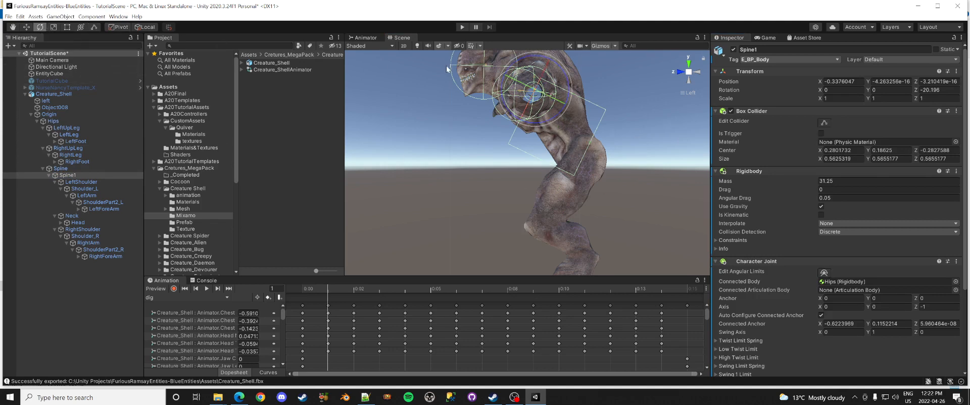
drag(518, 63, 538, 68)
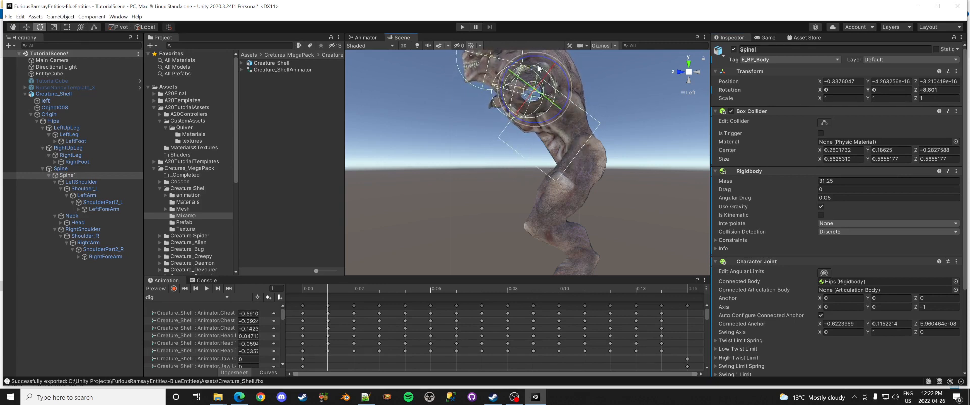
key(ctrl+z)
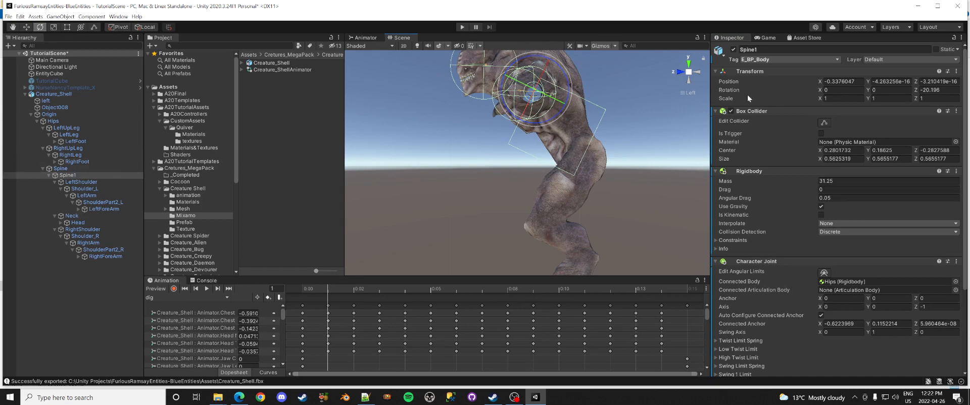
click(730, 111)
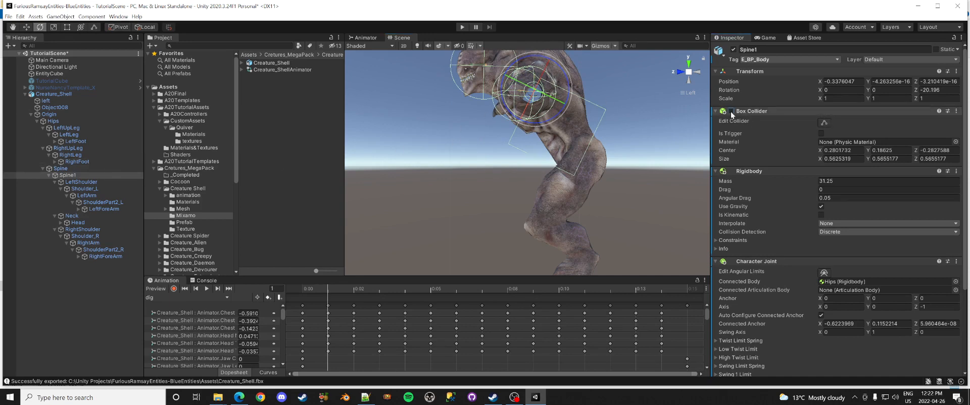
Step: Create an empty child 'Collider-Spine1' under Spine1 and add a Box Collider to it
right_click(71, 177)
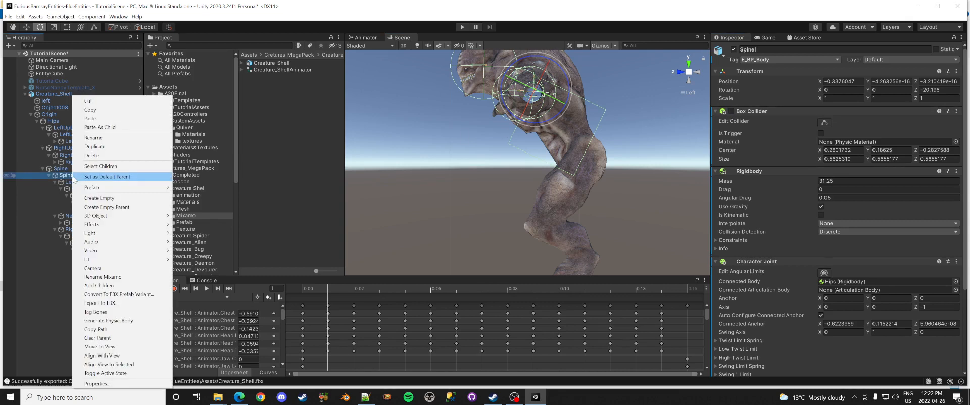
click(106, 199)
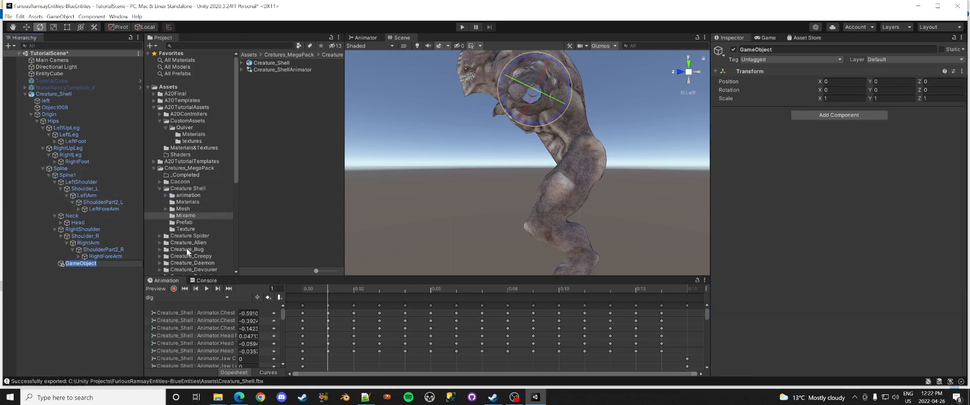
text(Collider-Spine1)
key(Return)
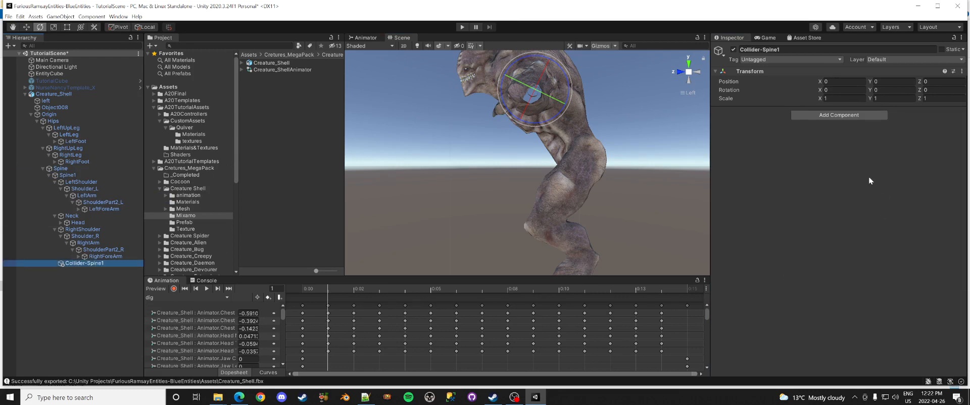
click(836, 117)
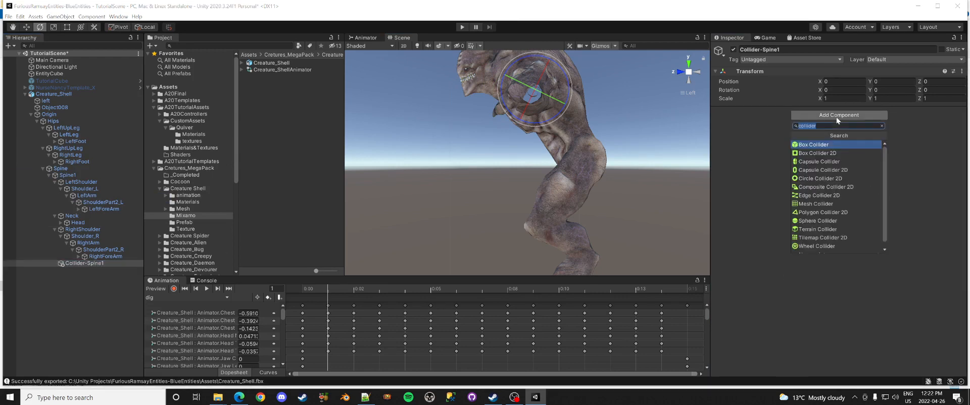
click(817, 146)
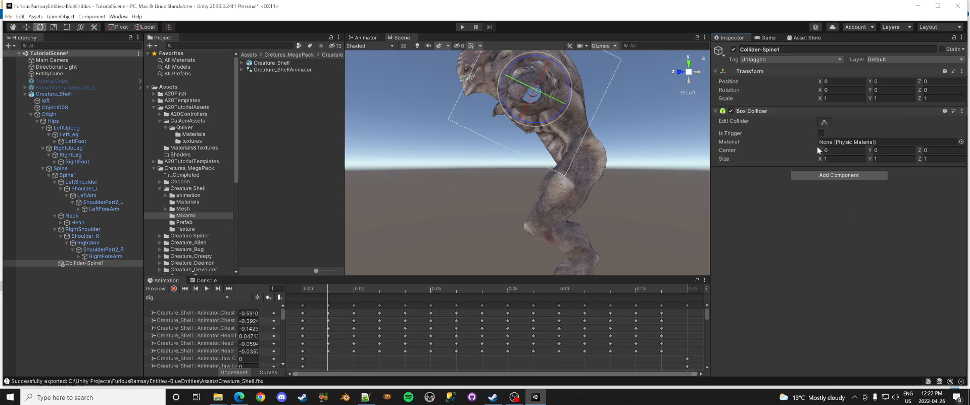
Step: Tilt Collider-Spine1 about 28° on Z and shrink its box to 0.618 × 0.617 × 1
middle_drag(623, 115, 599, 197)
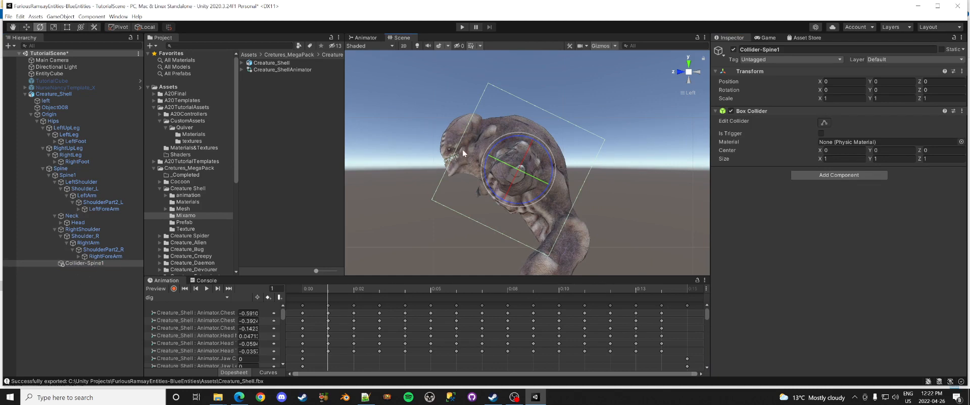
drag(506, 140, 540, 142)
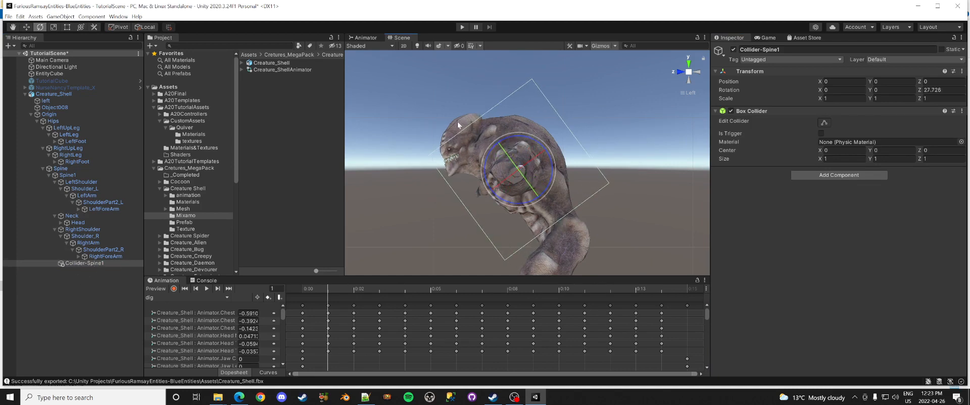
click(824, 123)
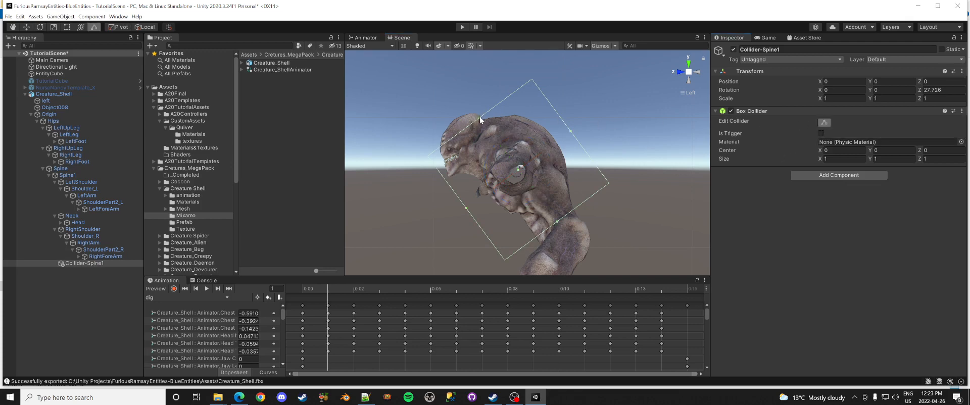
drag(480, 117, 511, 158)
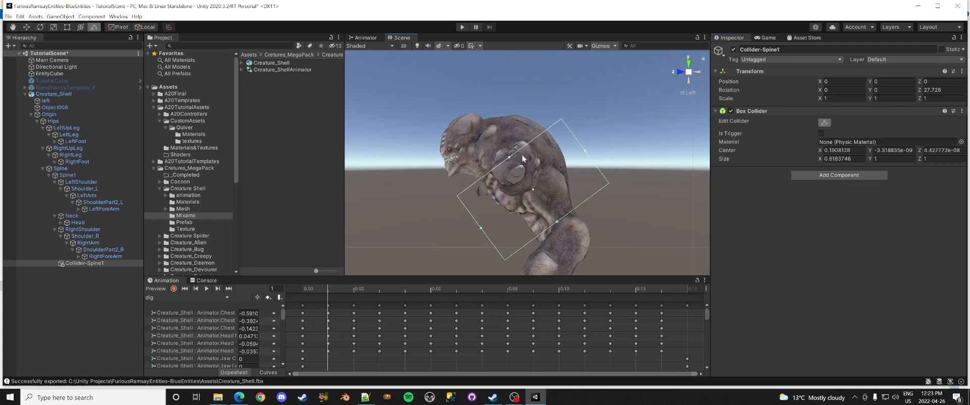
drag(581, 158, 568, 166)
drag(481, 228, 507, 213)
click(52, 117)
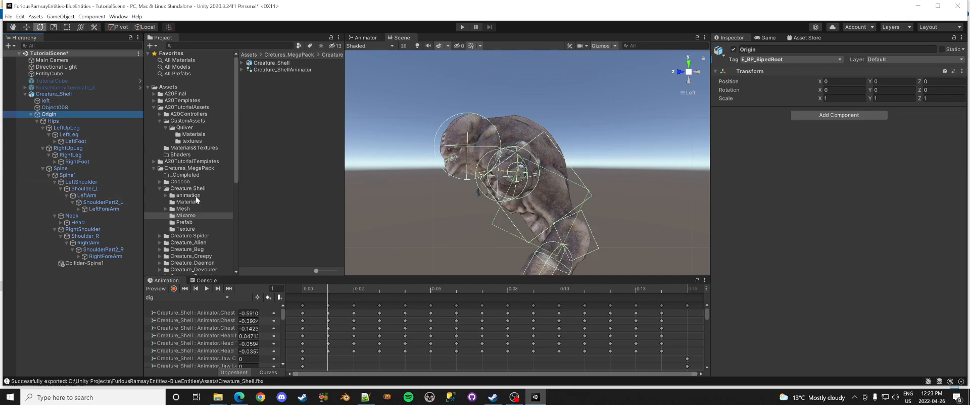
Step: Reduce Collider-Spine1's Z tilt to 18.526° and widen its box to 0.69 on X
click(97, 262)
drag(520, 137, 508, 136)
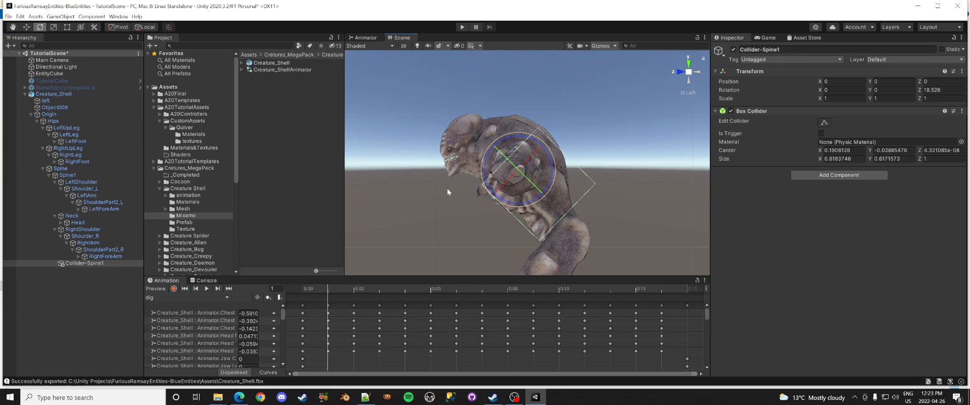
click(50, 94)
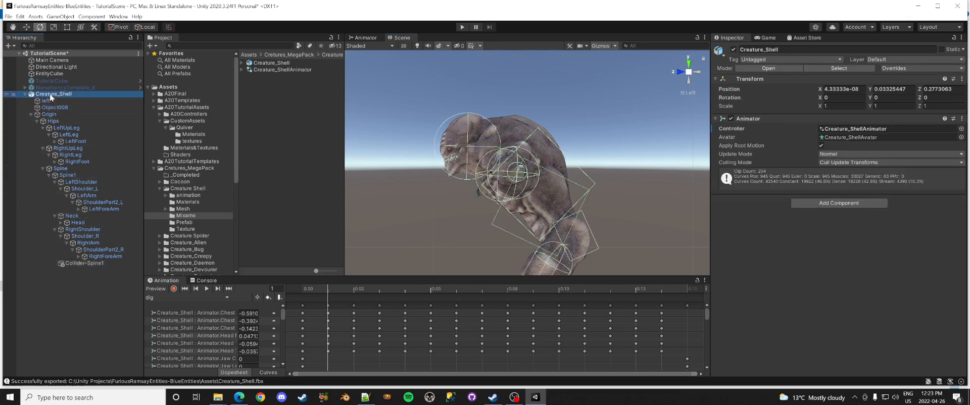
click(84, 263)
click(824, 124)
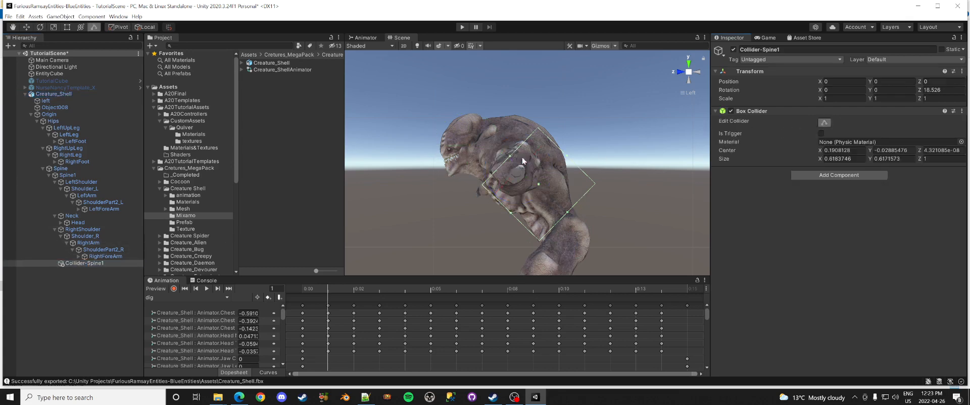
drag(510, 159, 504, 152)
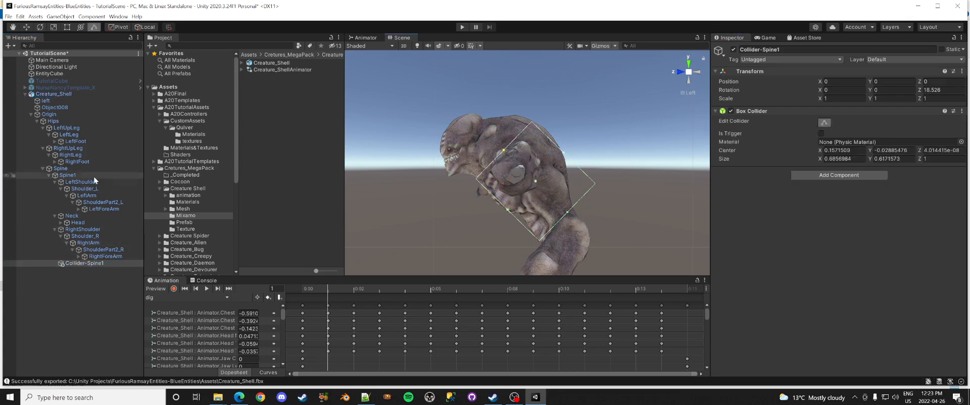
click(43, 95)
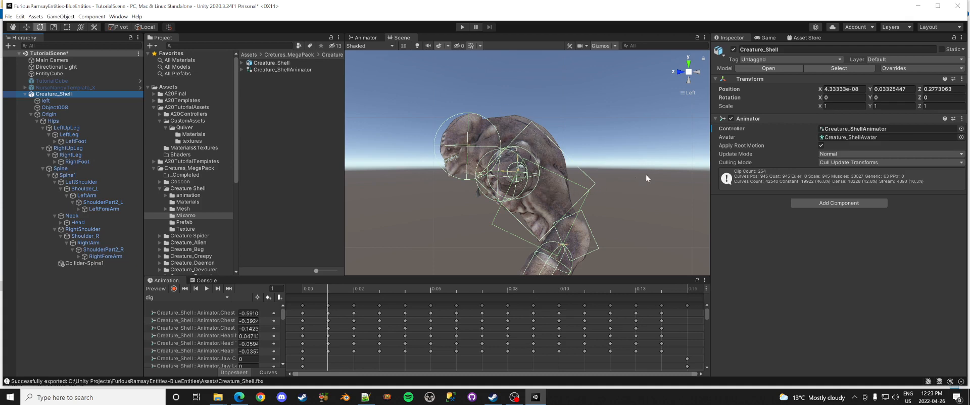
Step: Give Collider-Spine1 the E_BP_Body tag, matching Spine1
click(86, 261)
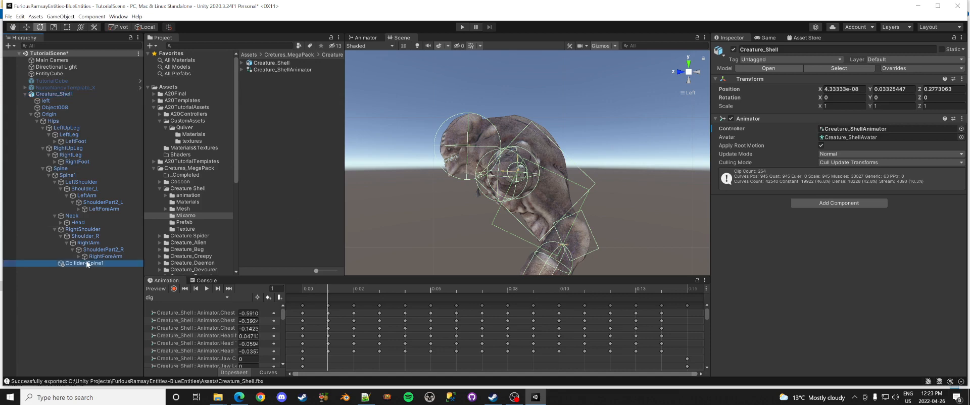
click(72, 174)
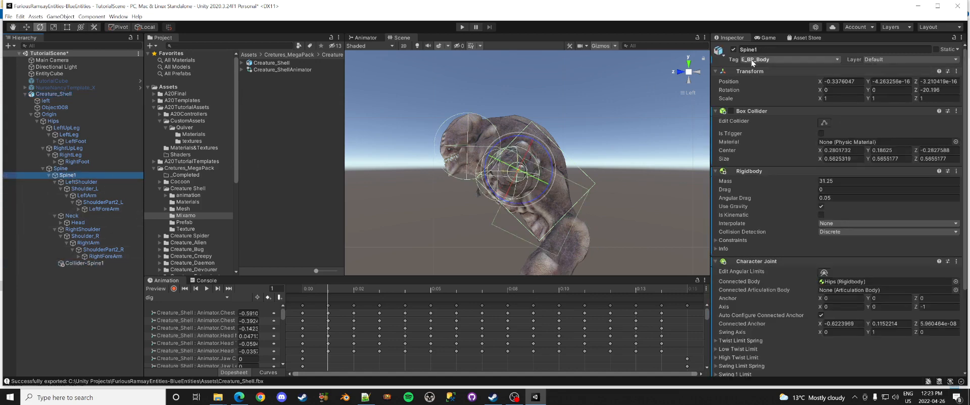
click(84, 265)
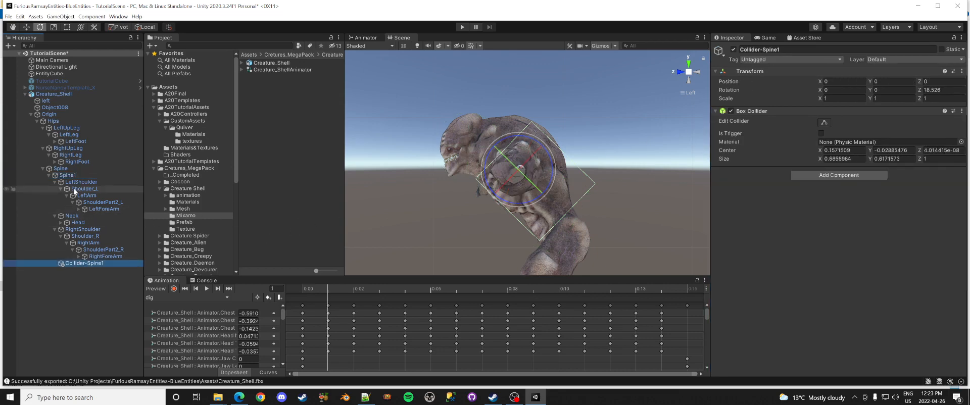
click(785, 60)
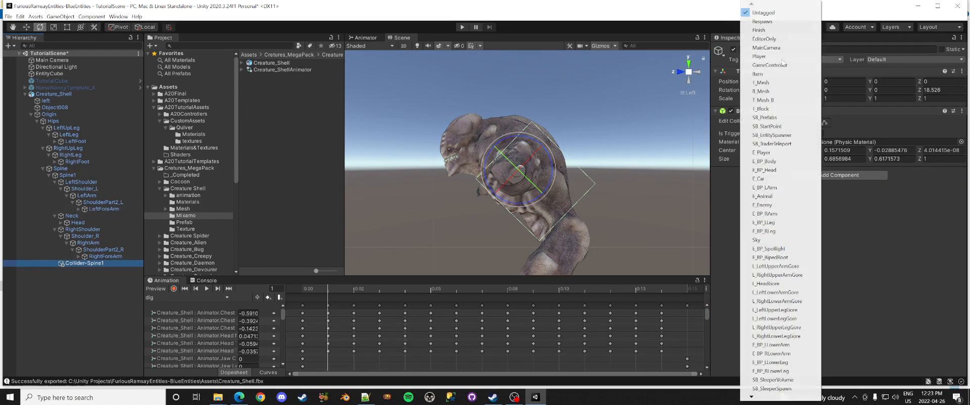
click(780, 163)
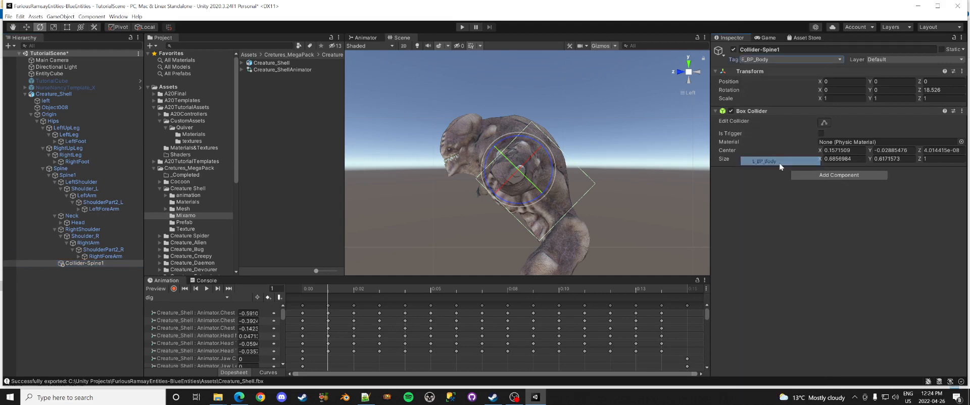
Step: From the front, pull the chest box's right side in to Z size 0.863
click(680, 73)
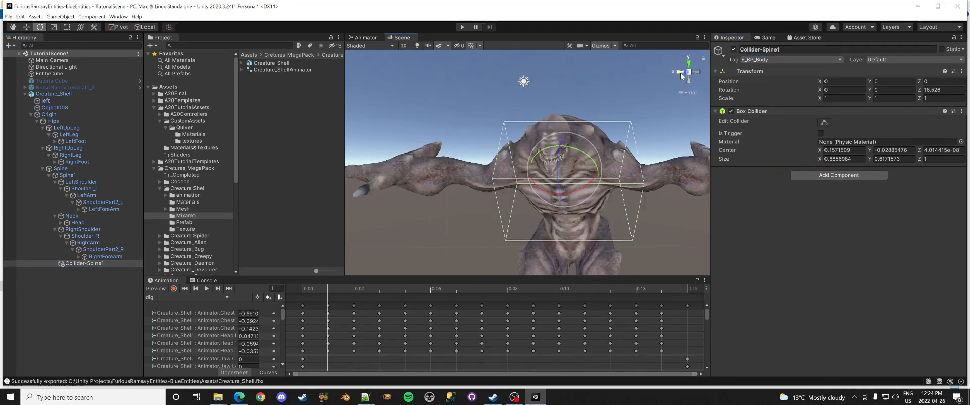
click(824, 122)
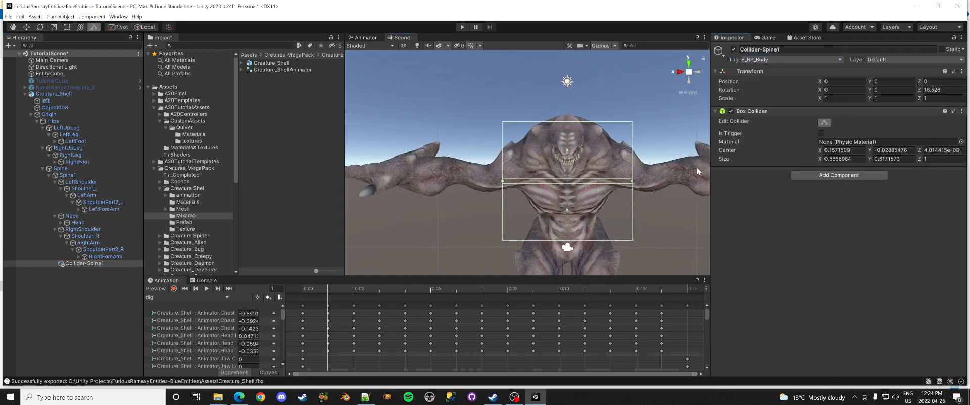
drag(633, 181, 615, 181)
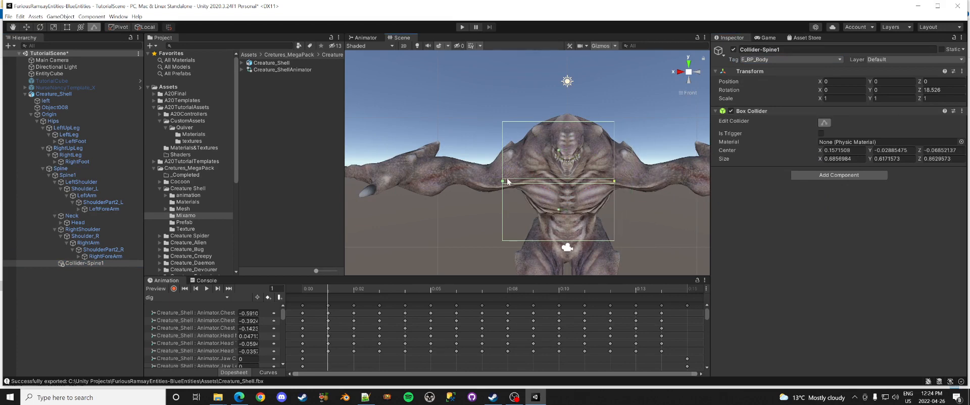
Step: Pull in the chest box's left side to Z size 0.726, then pan to the Hips and legs
drag(503, 182, 520, 182)
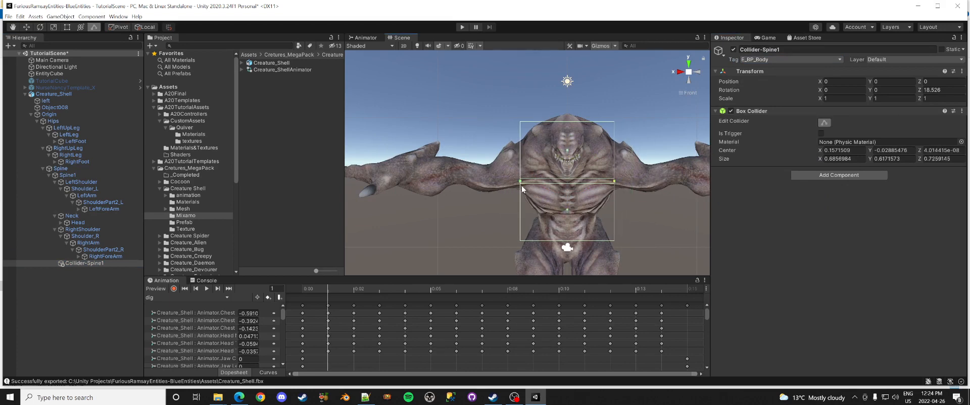
click(697, 71)
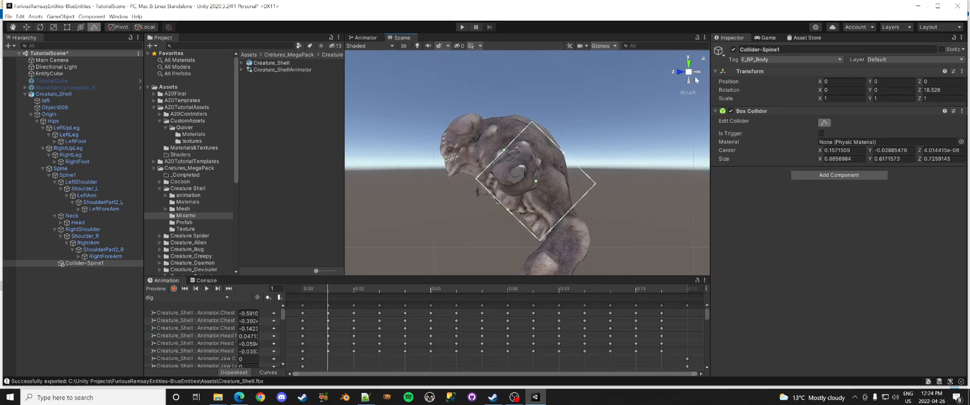
click(54, 122)
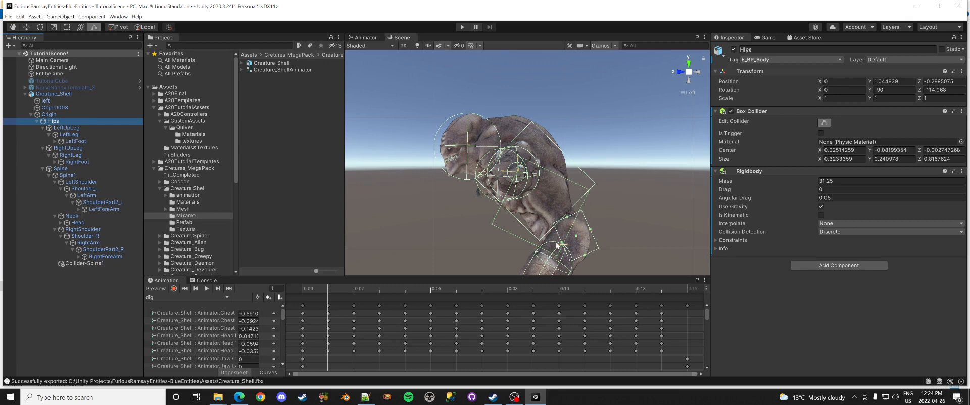
middle_drag(557, 246, 575, 143)
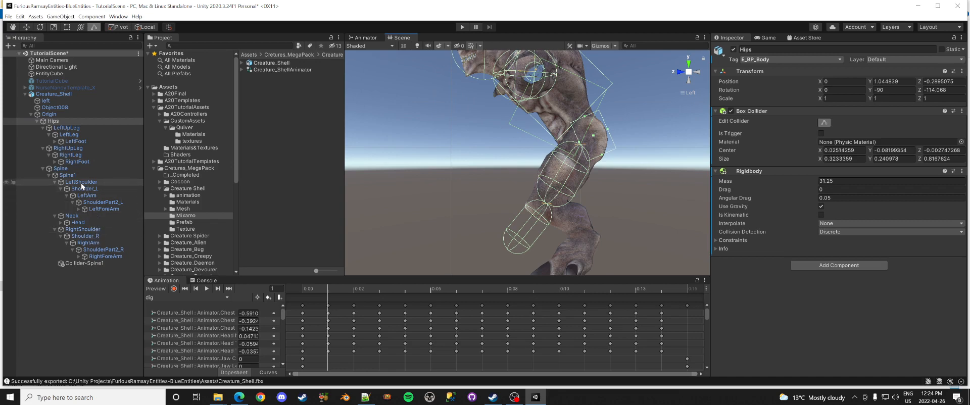
Step: Widen the LeftUpLeg capsule collider to radius 0.1808, checking it from front and side
click(64, 129)
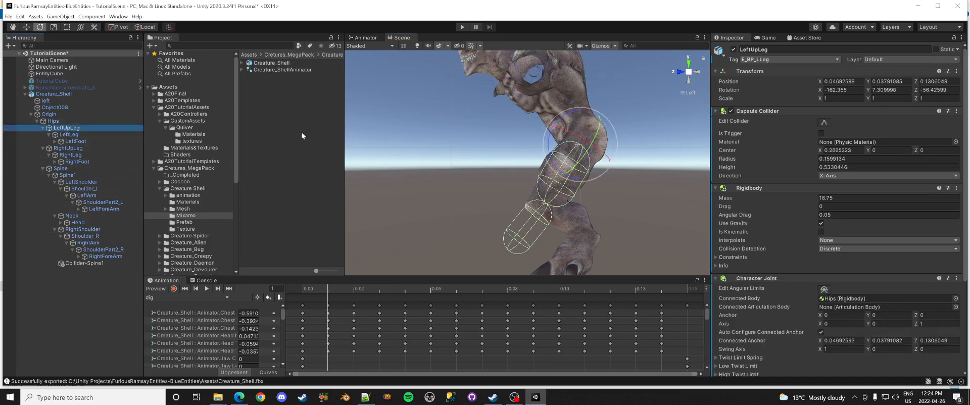
click(697, 73)
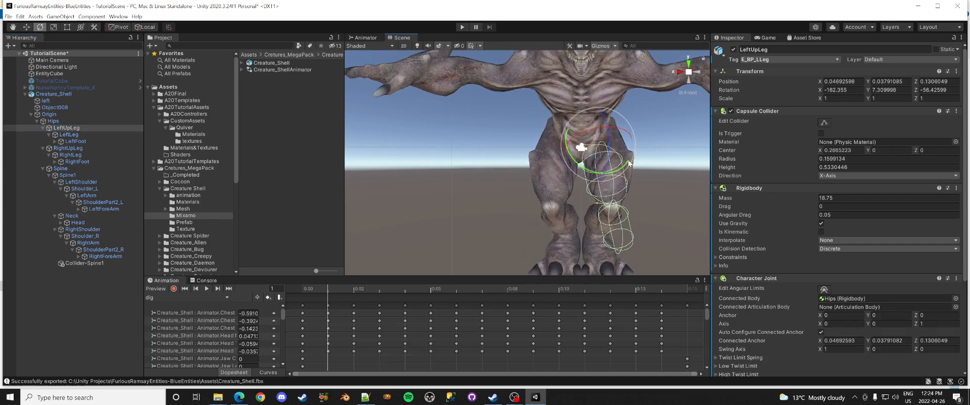
click(696, 73)
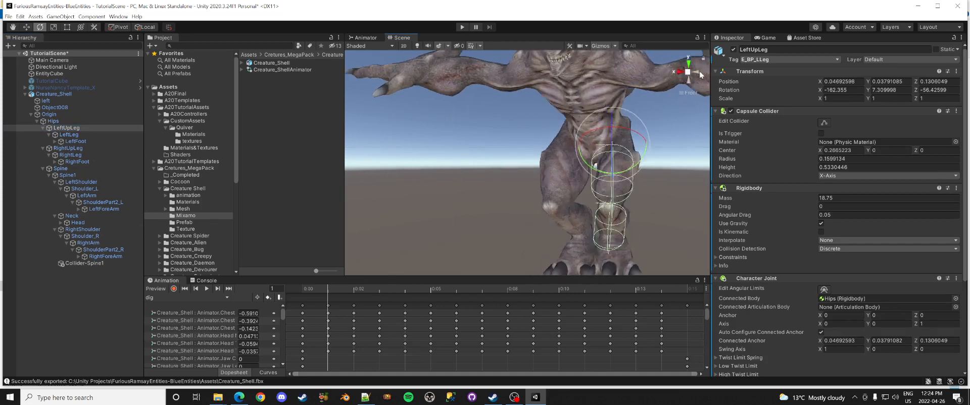
click(825, 123)
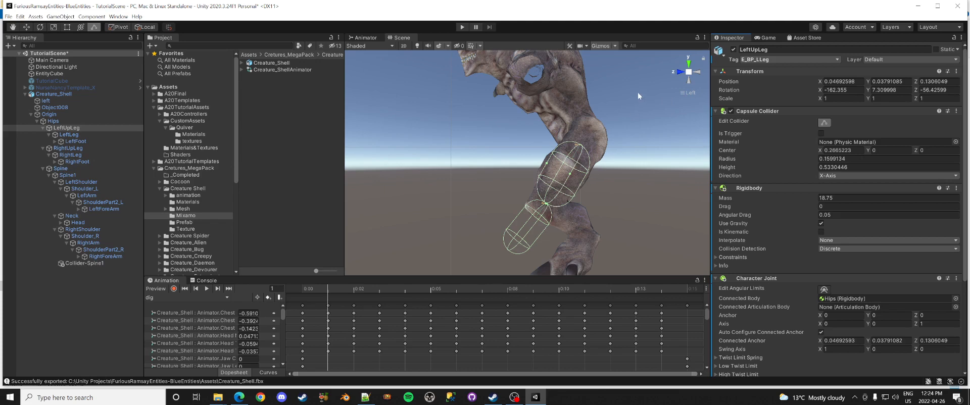
click(681, 72)
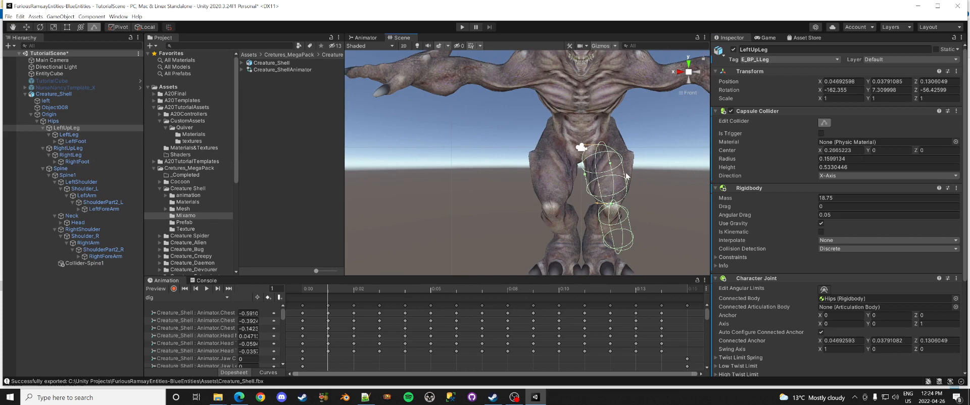
drag(626, 176, 598, 177)
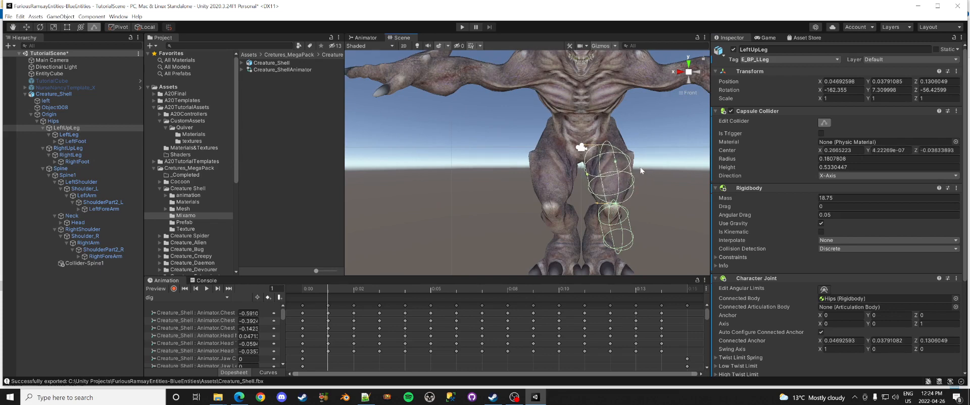
click(695, 74)
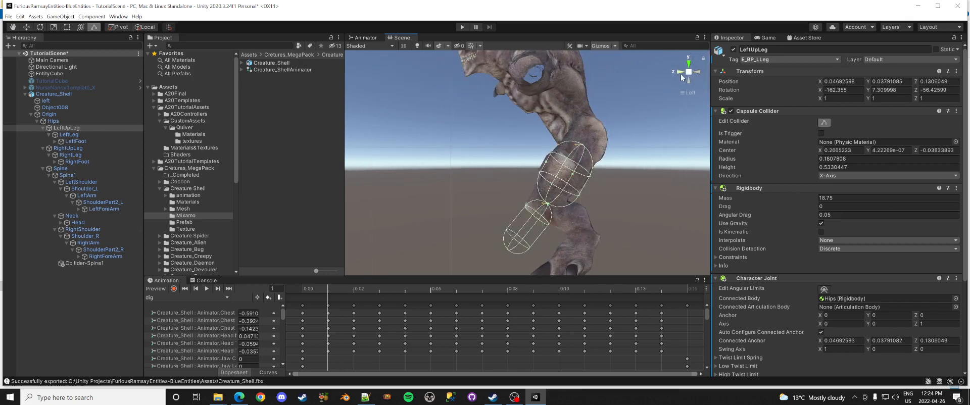
click(680, 74)
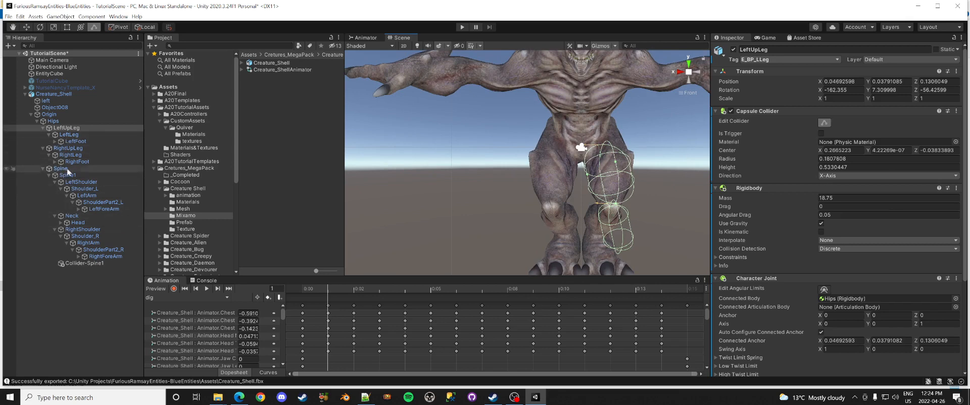
Step: Widen the RightUpLeg capsule collider to radius 0.1807 to match the left thigh
click(67, 149)
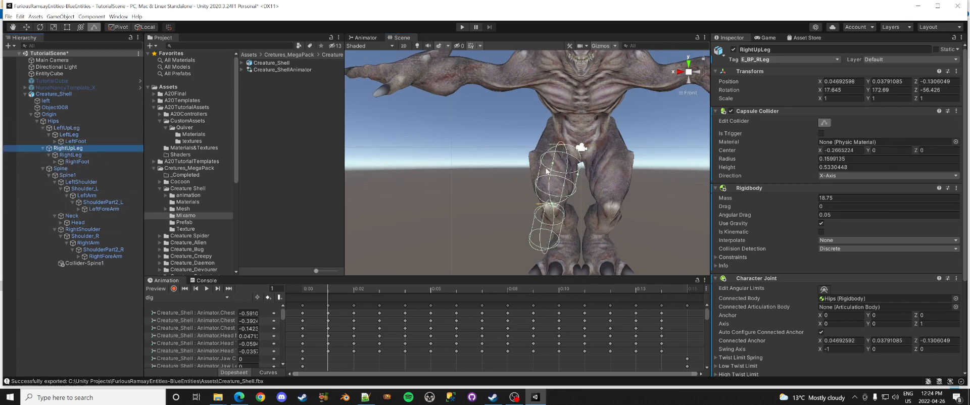
click(824, 123)
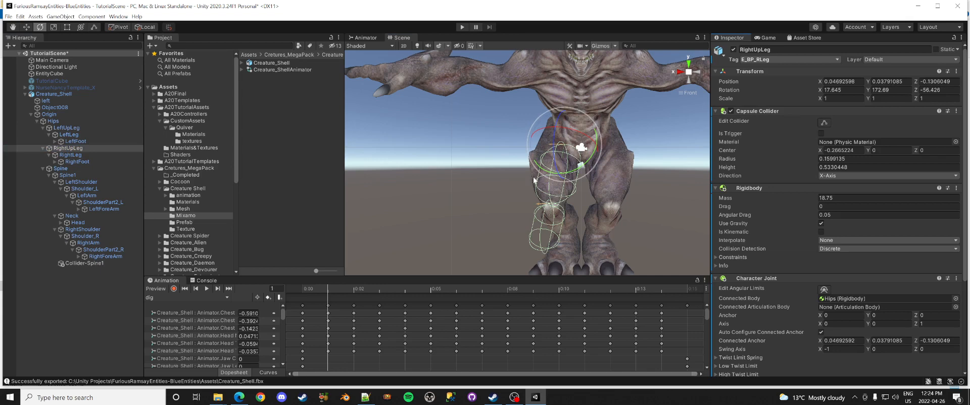
click(26, 27)
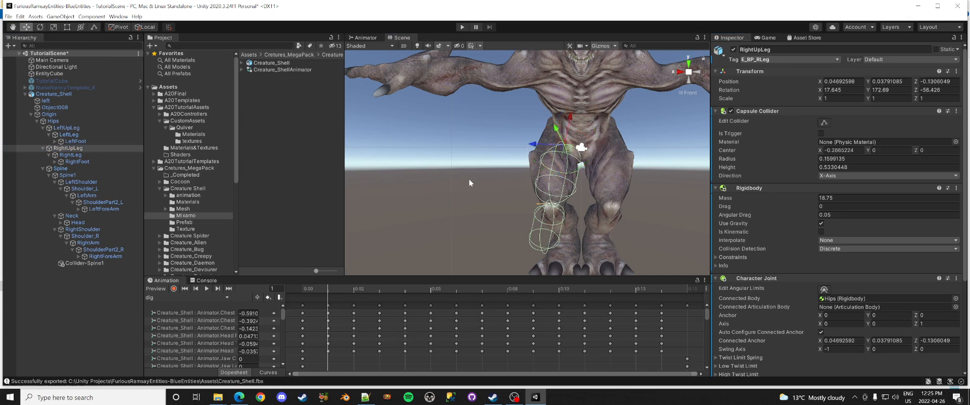
click(826, 123)
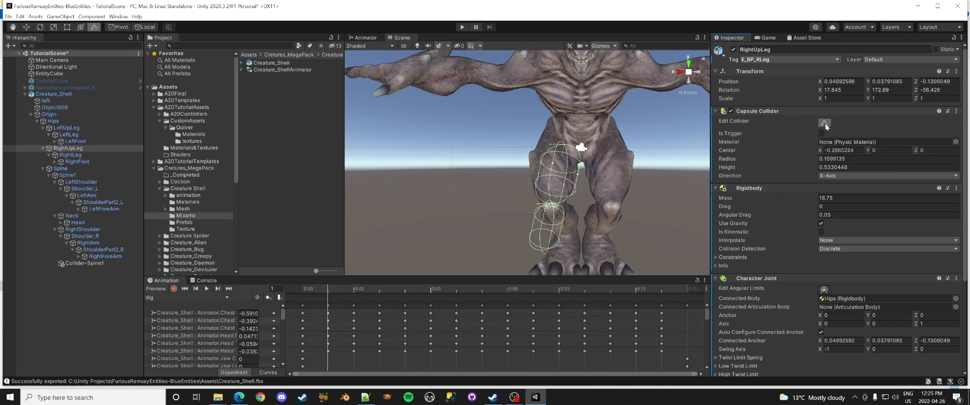
drag(540, 178, 578, 177)
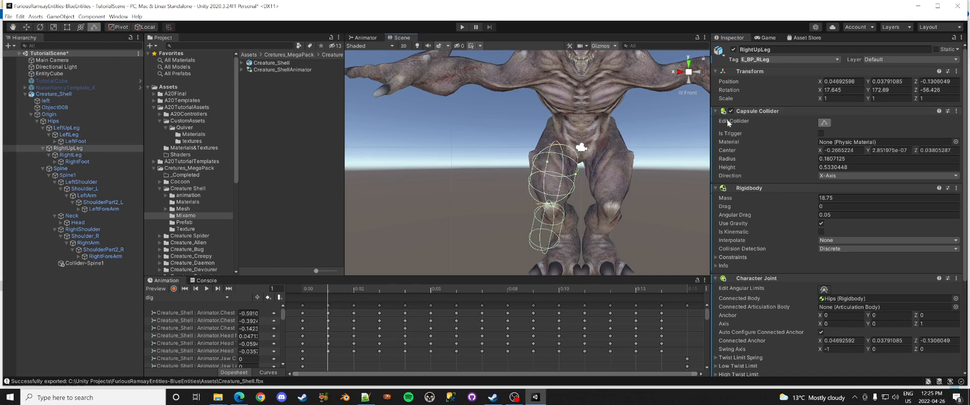
Step: Disable the Capsule Colliders on RightLeg and LeftLeg
click(71, 155)
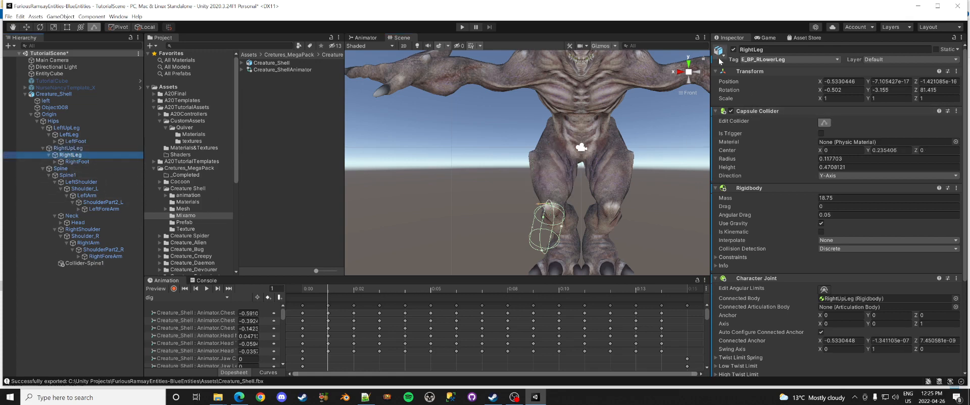
click(679, 74)
click(679, 75)
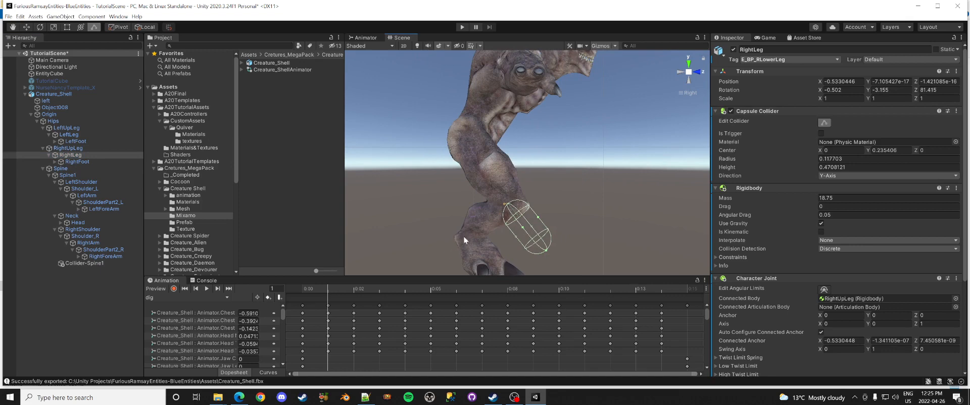
click(731, 110)
click(71, 135)
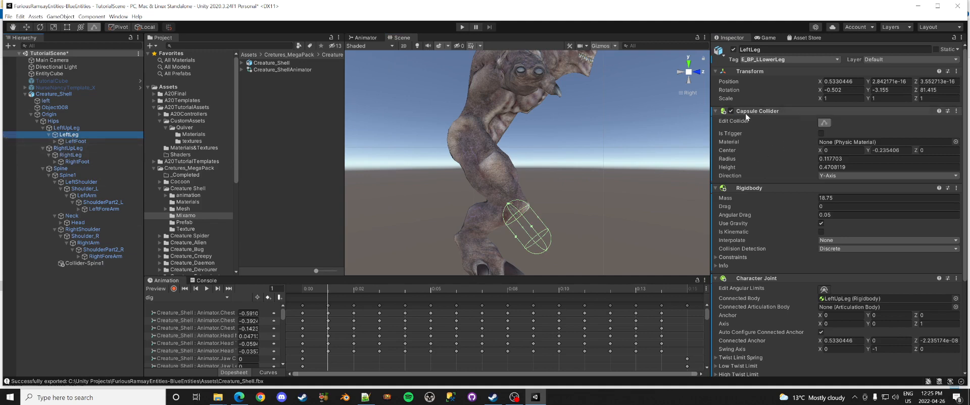
click(731, 111)
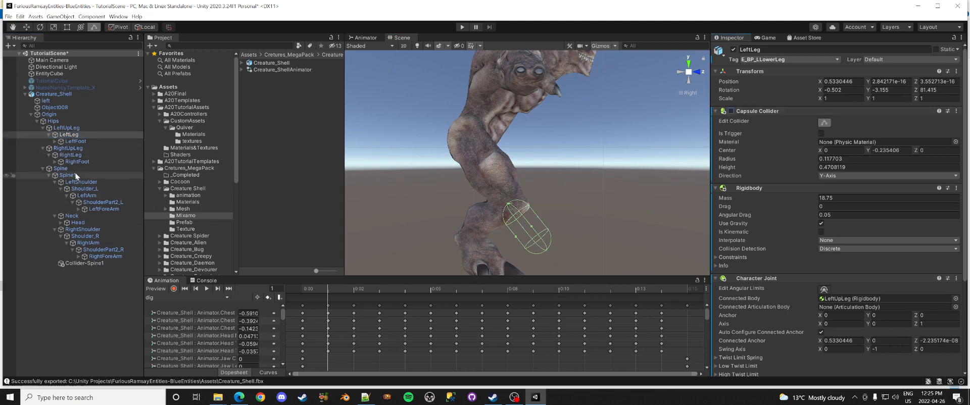
Step: Create an empty child named 'Collider-LeftLeg' under LeftLeg
right_click(71, 135)
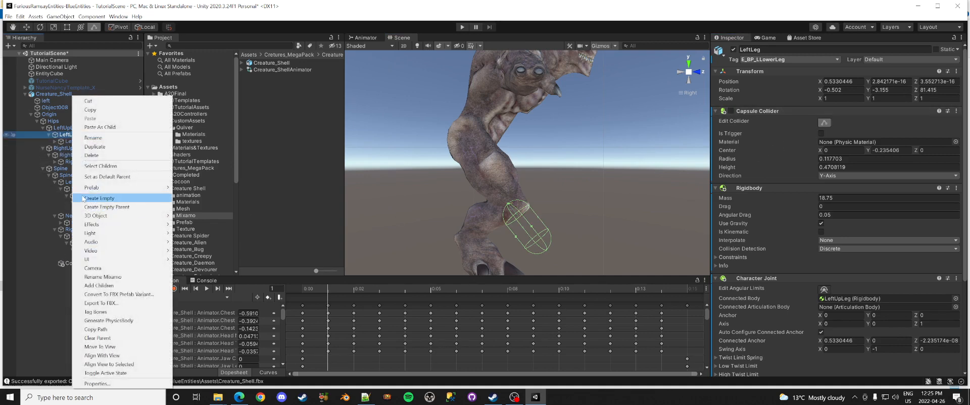
click(100, 198)
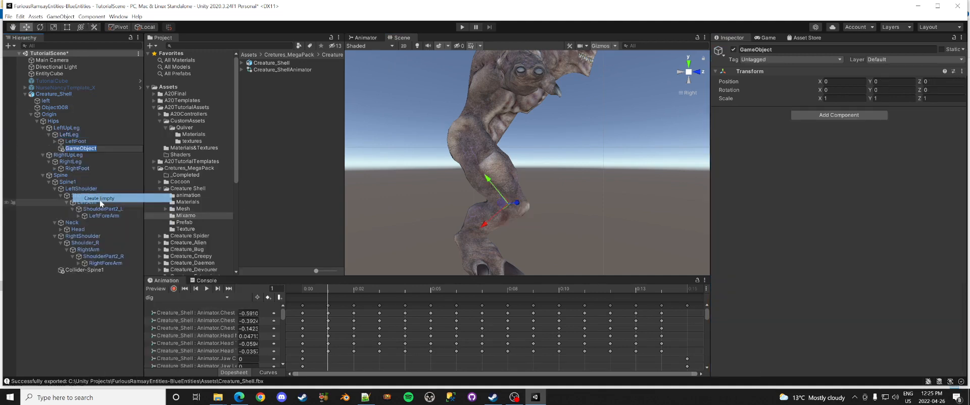
text(Co)
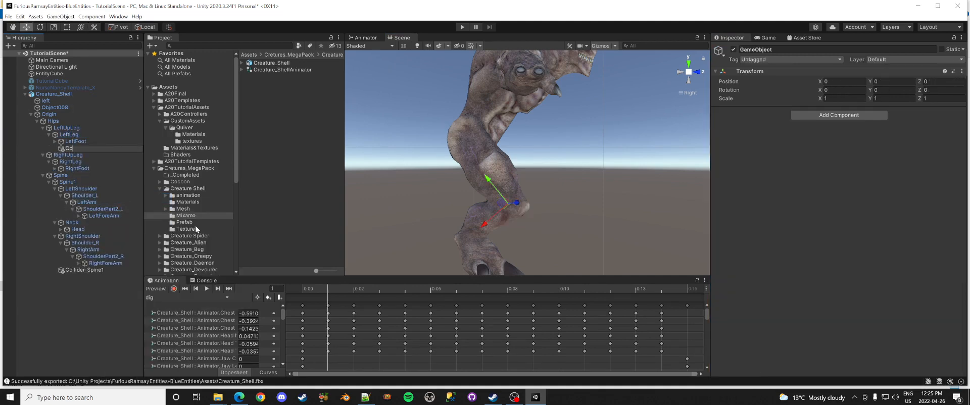
text(llider-LeftLeg)
key(Return)
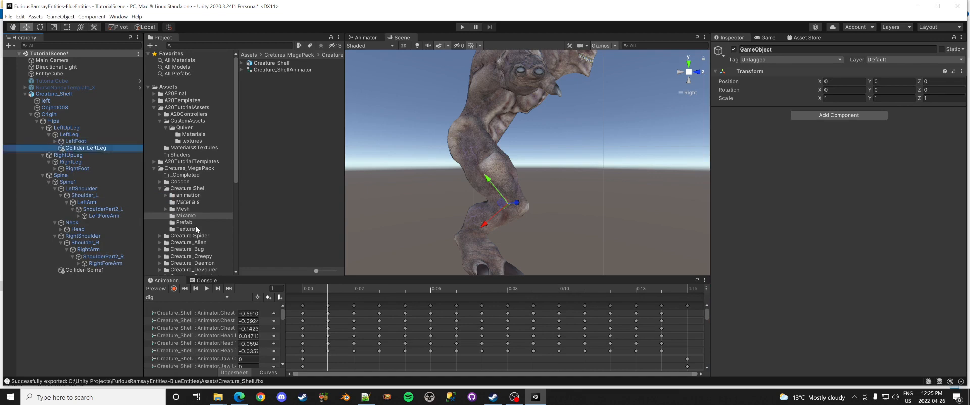
Step: Create an empty child named 'Collider-RightLeg' under RightLeg
click(80, 162)
right_click(79, 162)
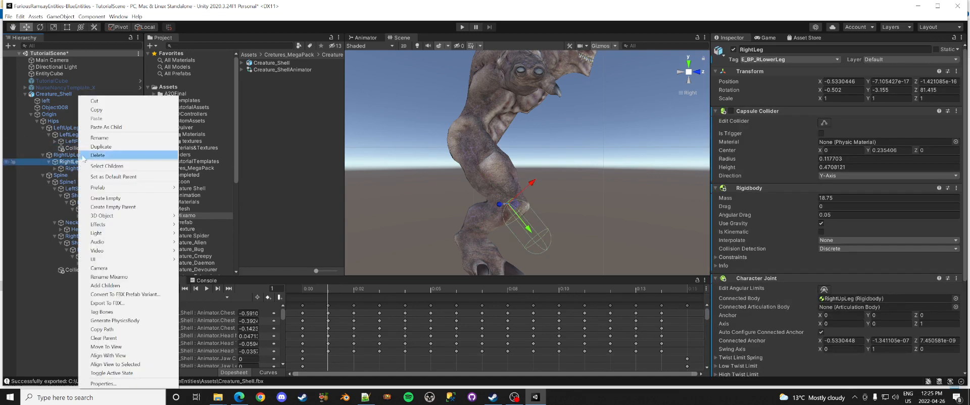
click(110, 198)
text(Collider-R)
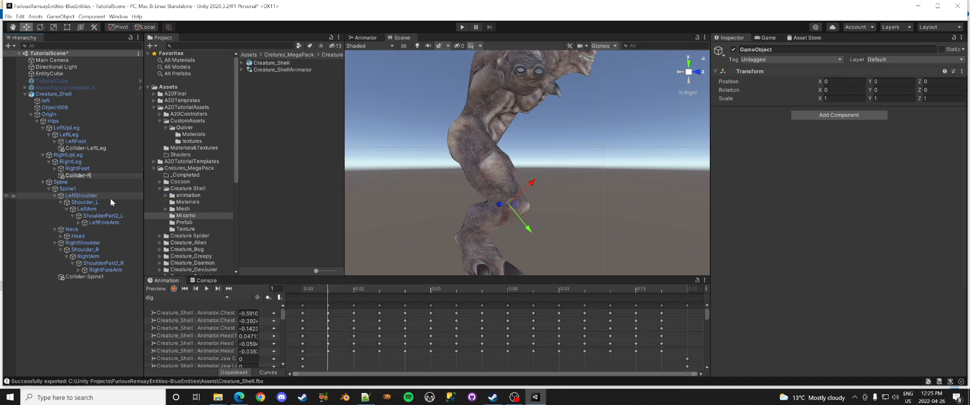
text(ightLeg)
key(Return)
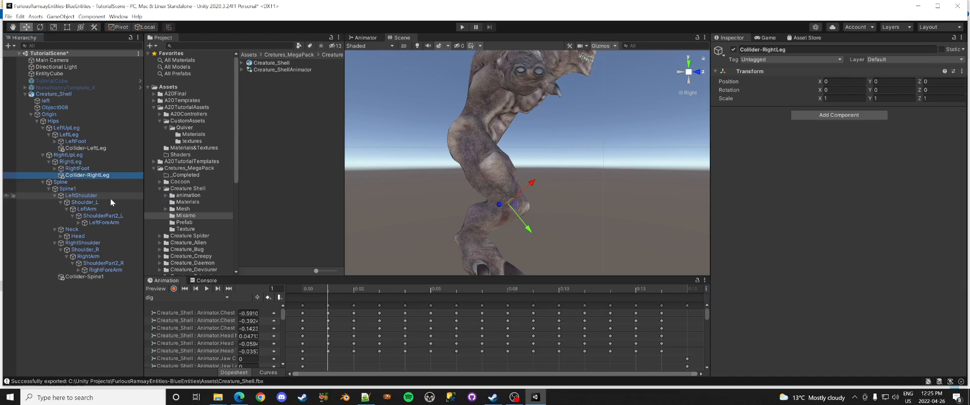
click(101, 150)
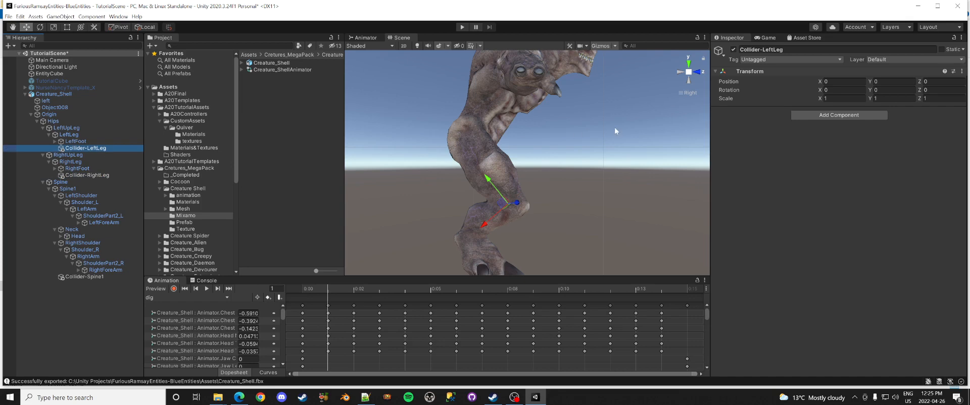
Step: Add a Capsule Collider to Collider-LeftLeg and shrink its radius and height
click(832, 114)
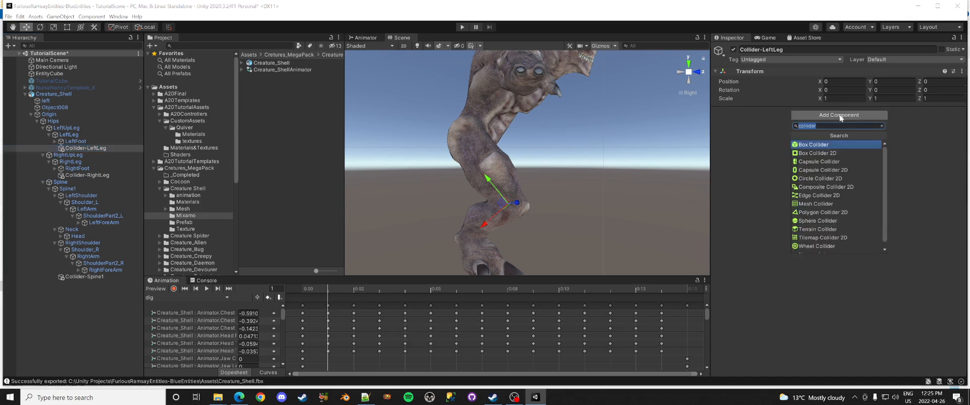
click(814, 162)
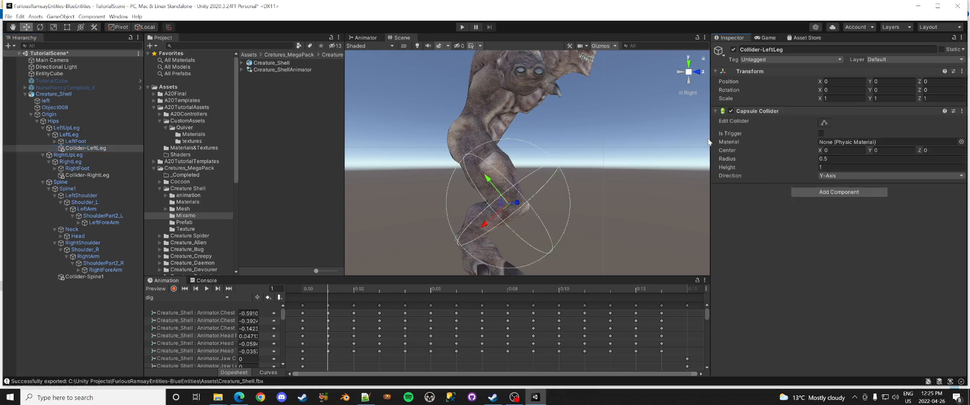
click(829, 121)
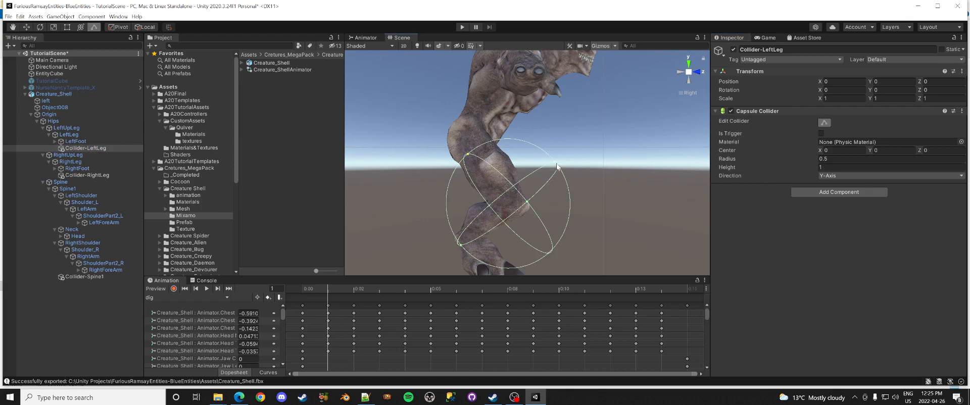
drag(558, 167, 473, 207)
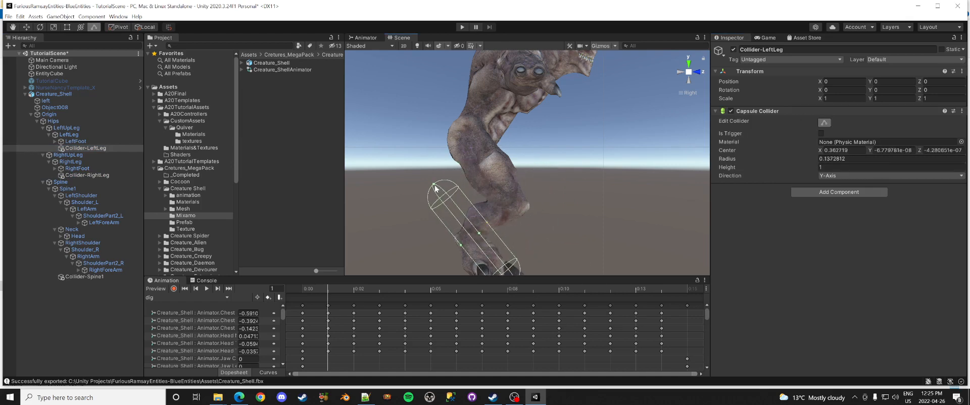
drag(434, 184, 457, 214)
middle_drag(532, 232, 509, 163)
drag(493, 216, 479, 197)
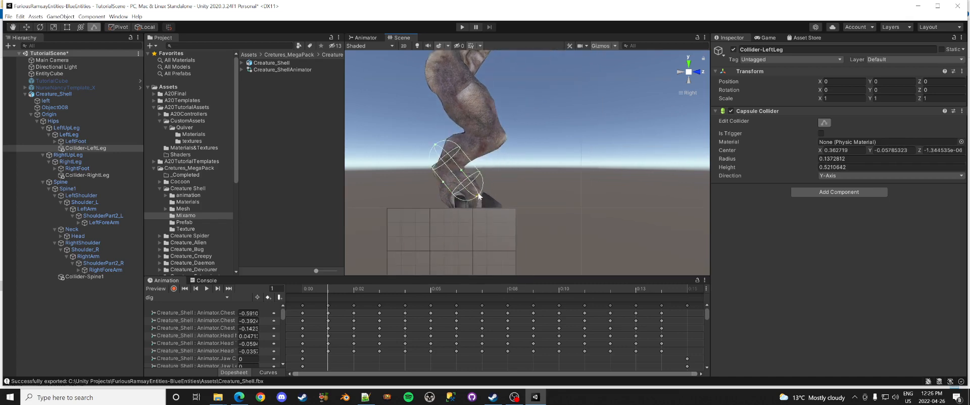
Step: Rotate Collider-LeftLeg about 90° on Z and move it down onto the shin
click(40, 27)
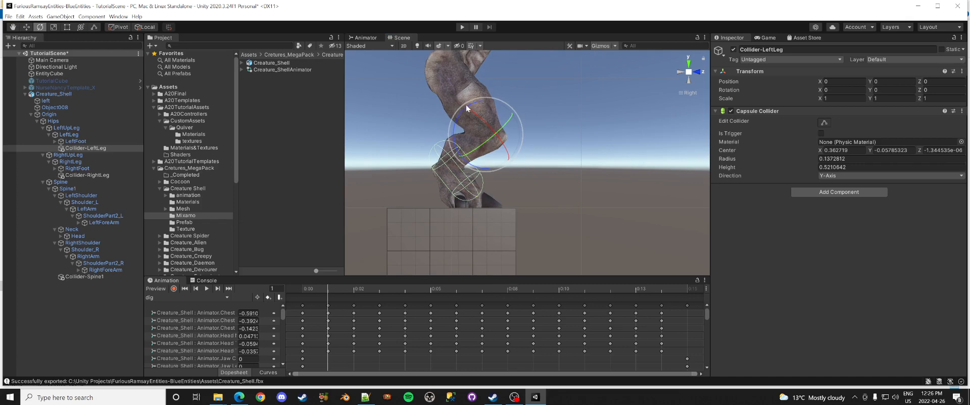
drag(466, 105, 635, 171)
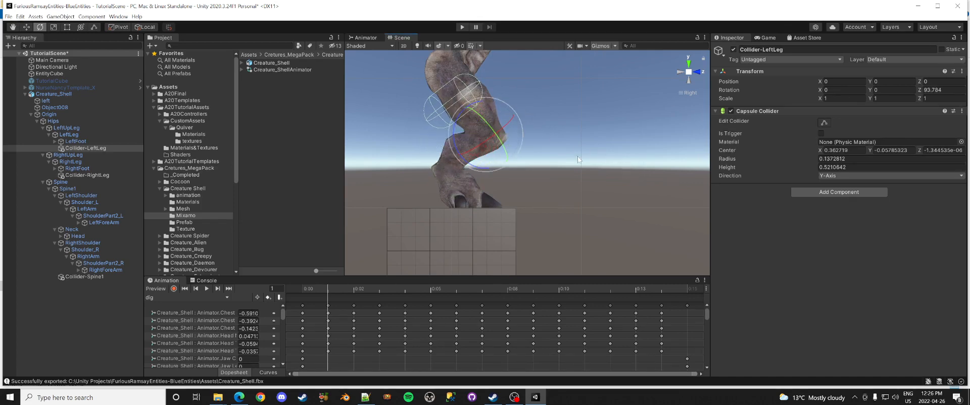
click(31, 27)
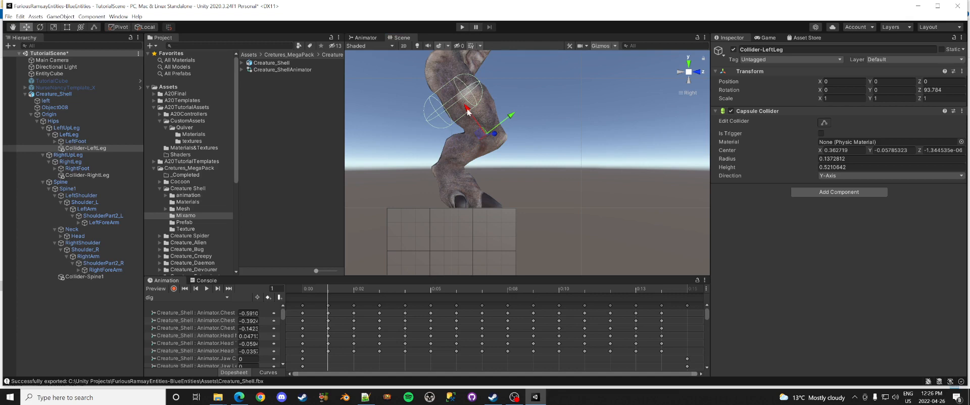
drag(468, 111, 474, 162)
click(685, 72)
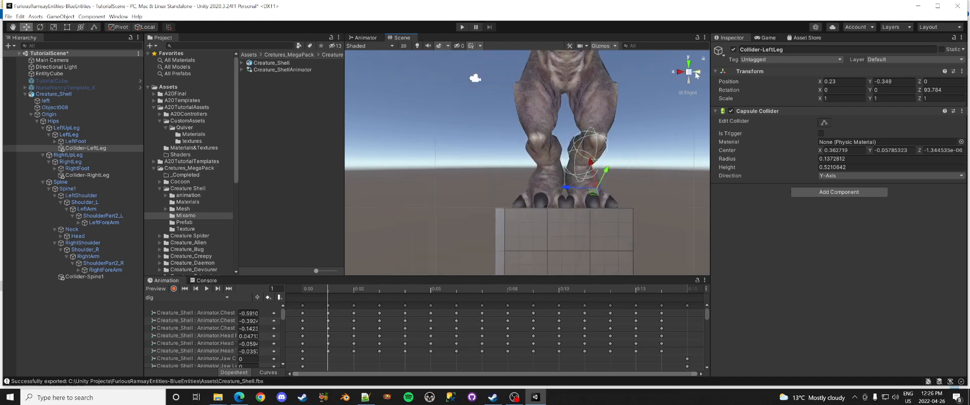
middle_drag(631, 162, 553, 150)
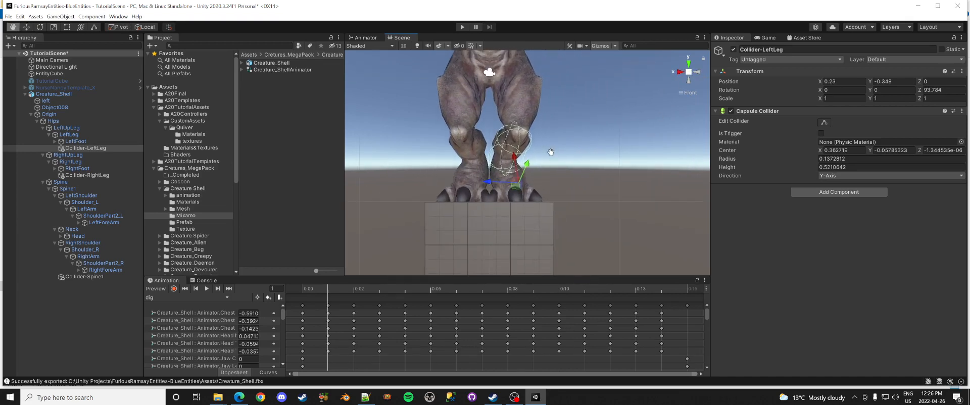
click(699, 72)
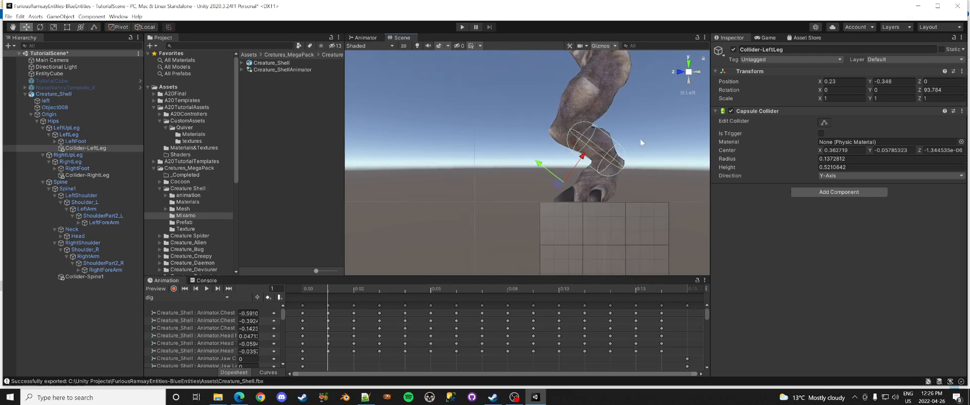
middle_drag(640, 139, 609, 155)
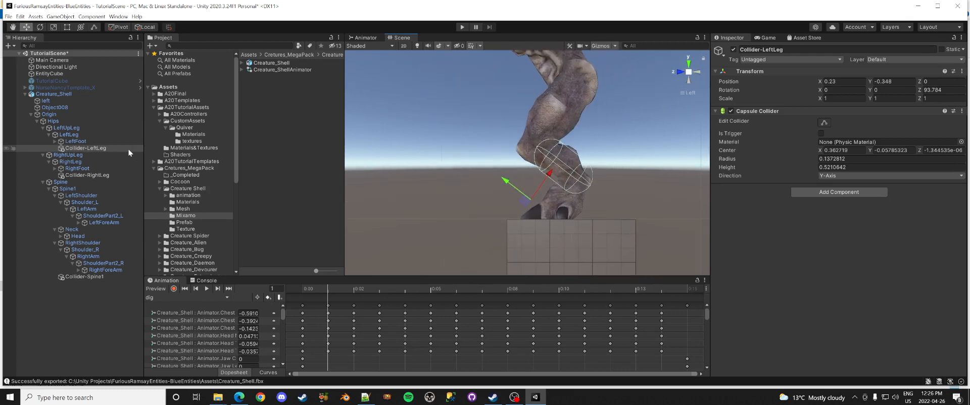
Step: Fine-tune the shin capsule to radius 0.128 and height 0.458, comparing it with LeftUpLeg
click(824, 124)
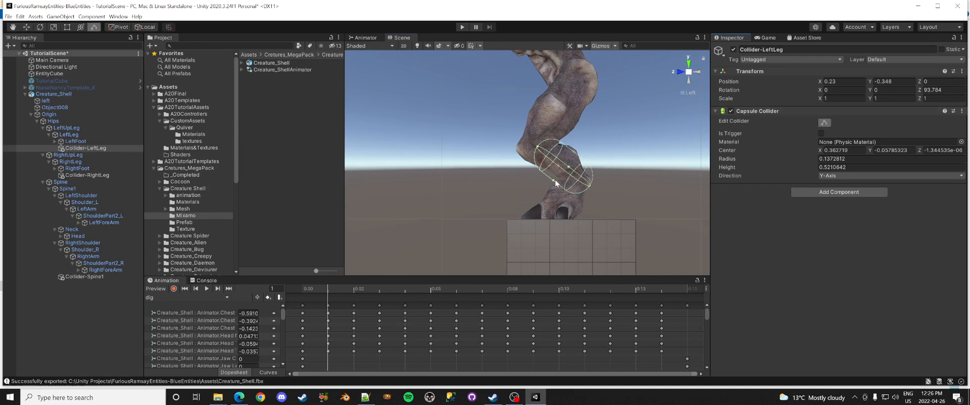
drag(554, 180, 556, 178)
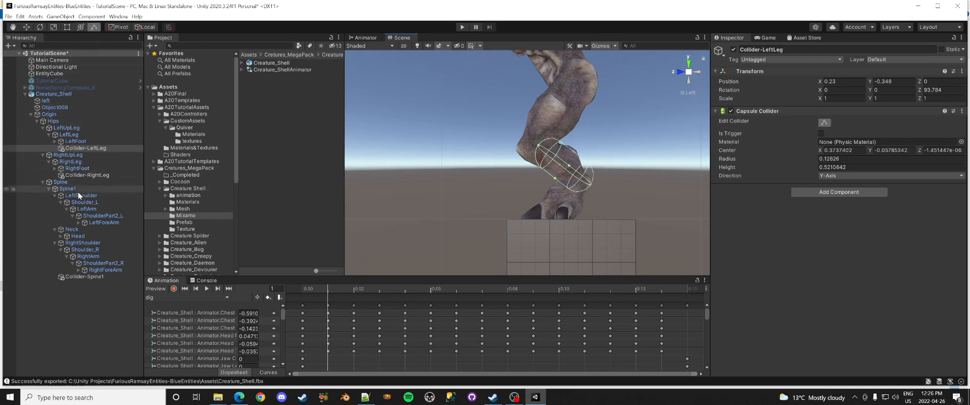
click(61, 129)
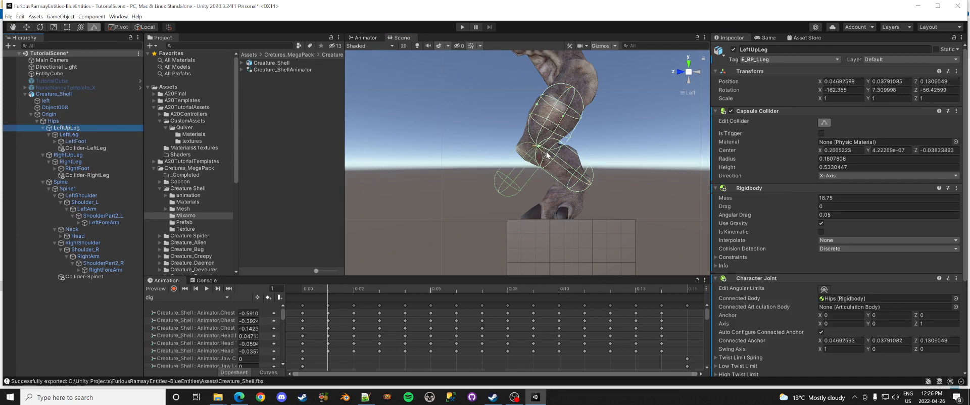
click(824, 123)
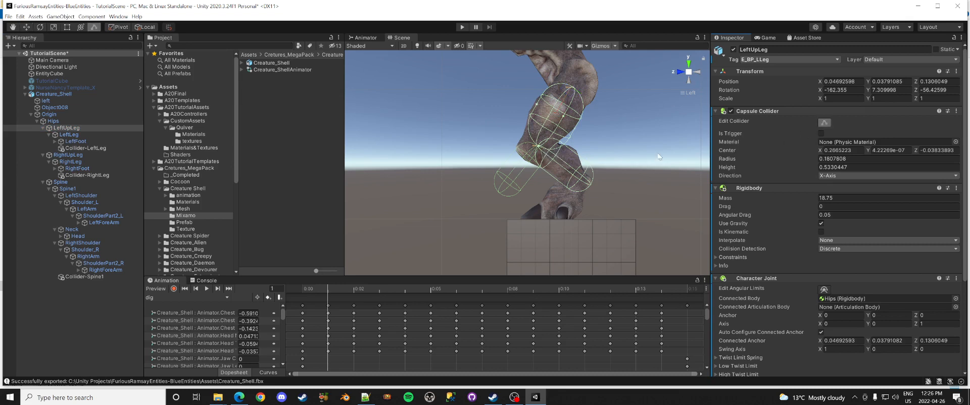
click(70, 136)
click(76, 148)
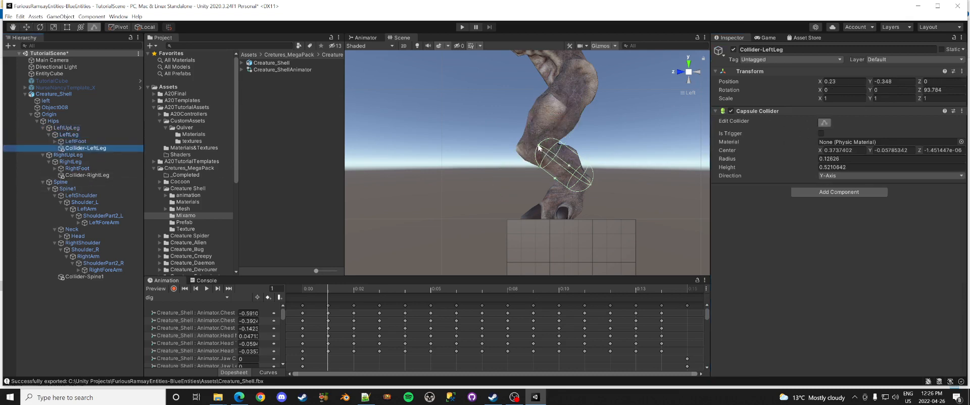
drag(538, 148, 545, 152)
click(67, 130)
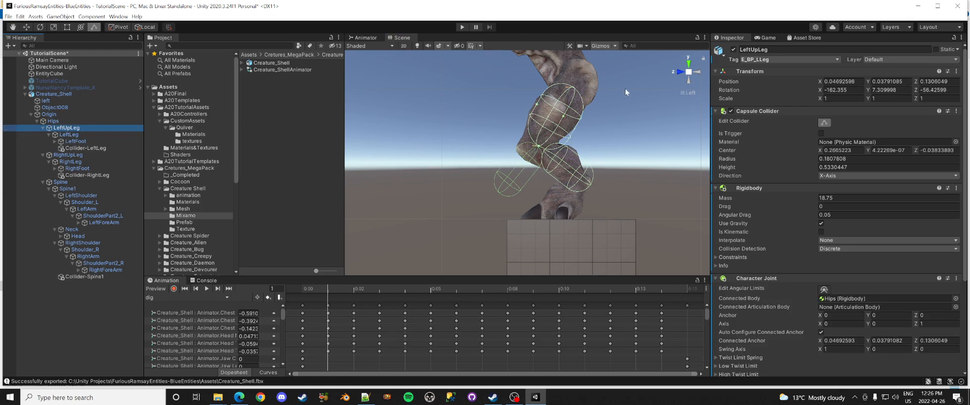
click(681, 73)
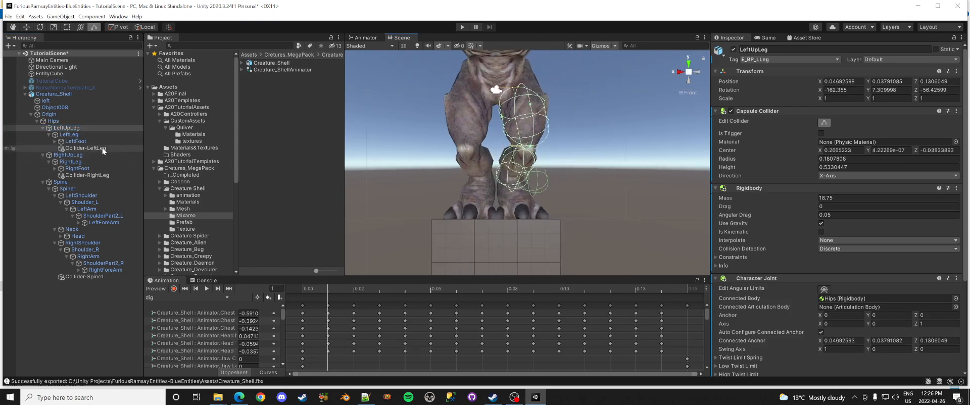
Step: Delete the empty placeholder Collider-RightLeg object
click(100, 175)
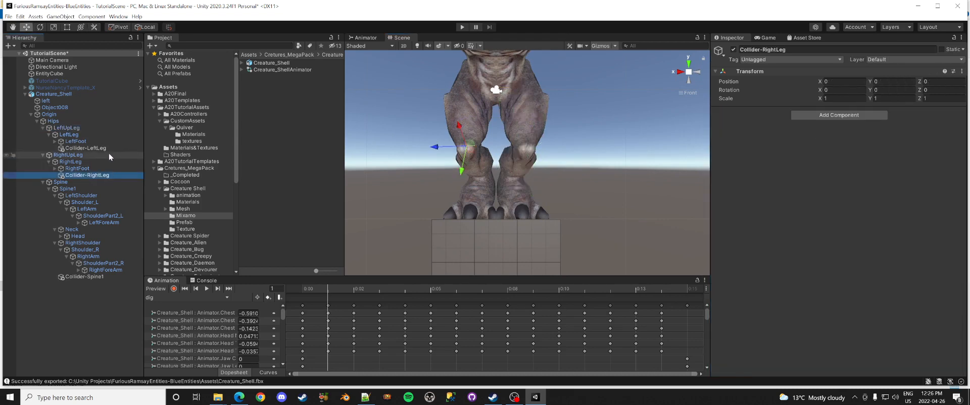
click(107, 174)
key(ctrl+c)
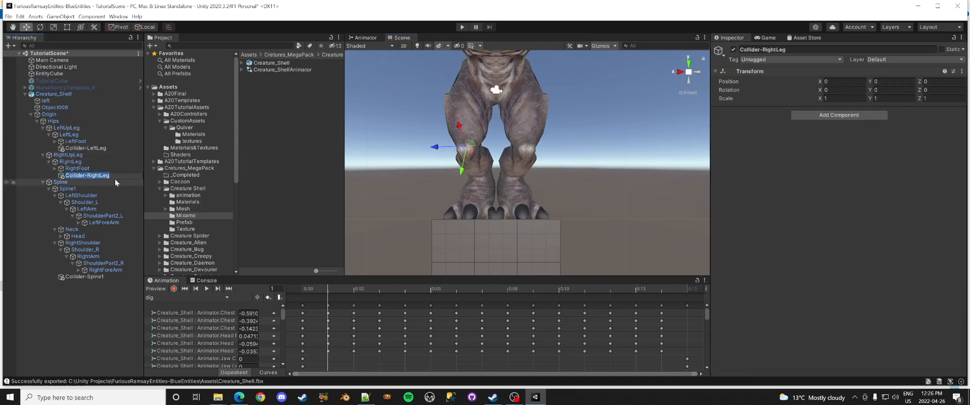
click(105, 187)
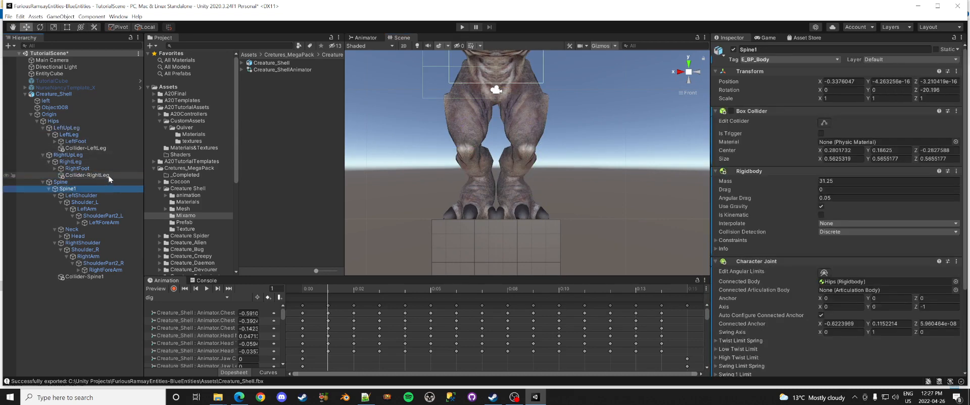
click(113, 174)
key(Delete)
Step: Duplicate Collider-LeftLeg under RightUpLeg and name the copy Collider-RightLeg
click(95, 148)
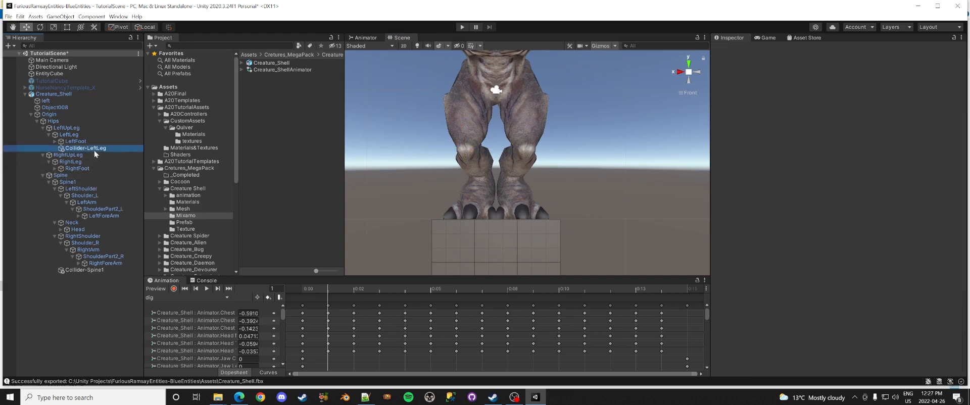
key(ctrl+d)
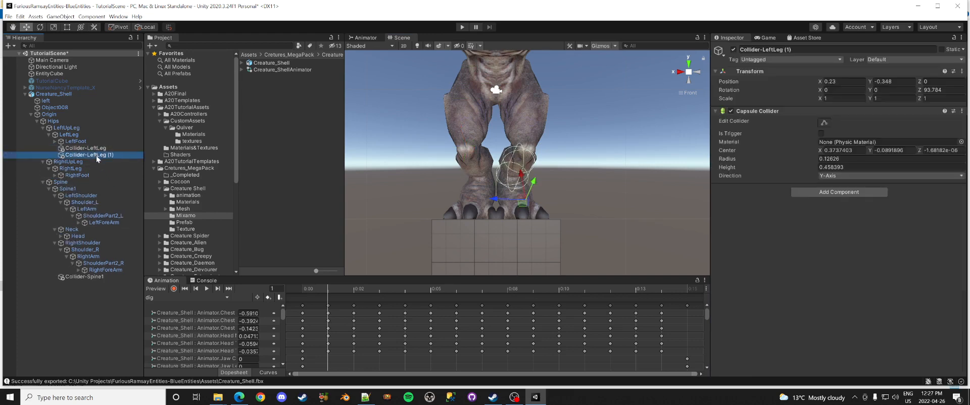
drag(96, 156, 87, 168)
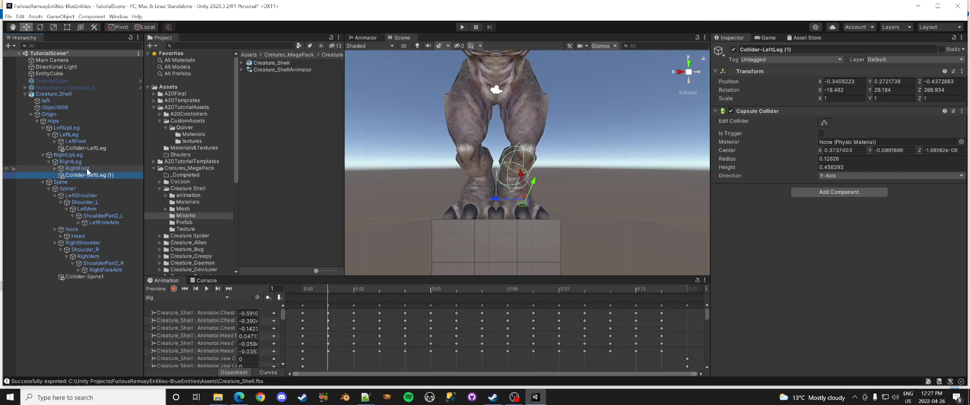
click(105, 176)
key(ctrl+v)
click(107, 189)
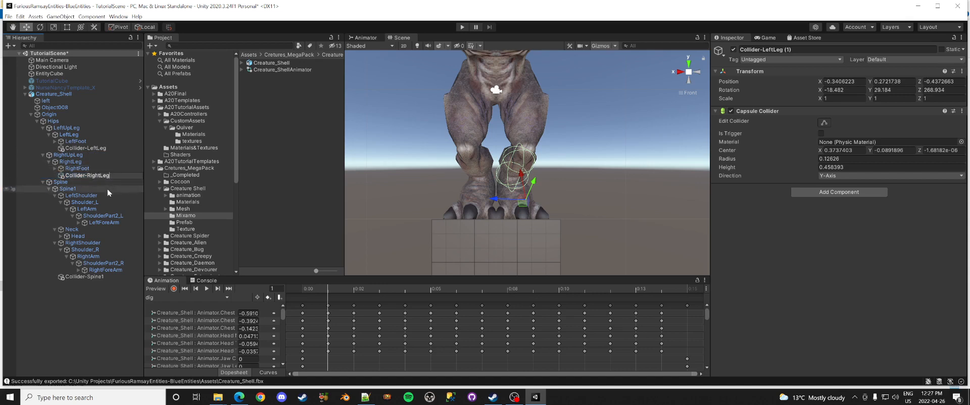
click(102, 175)
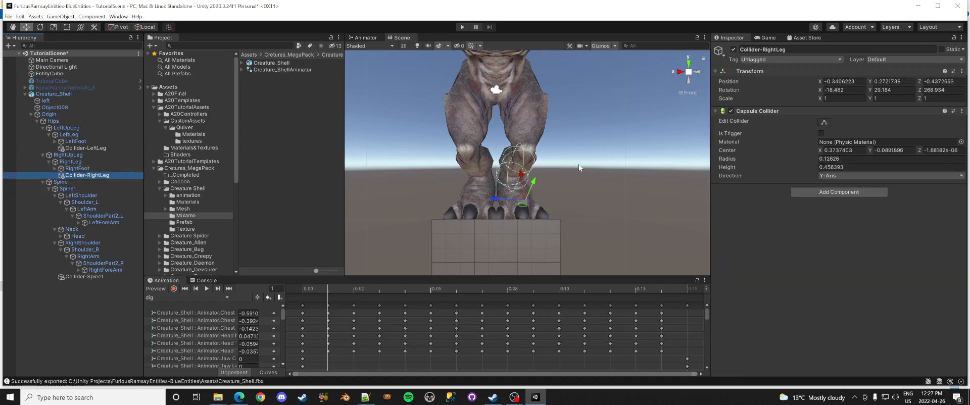
Step: Move Collider-RightLeg across onto the other lower leg, up along the shin
drag(499, 201, 475, 196)
click(66, 128)
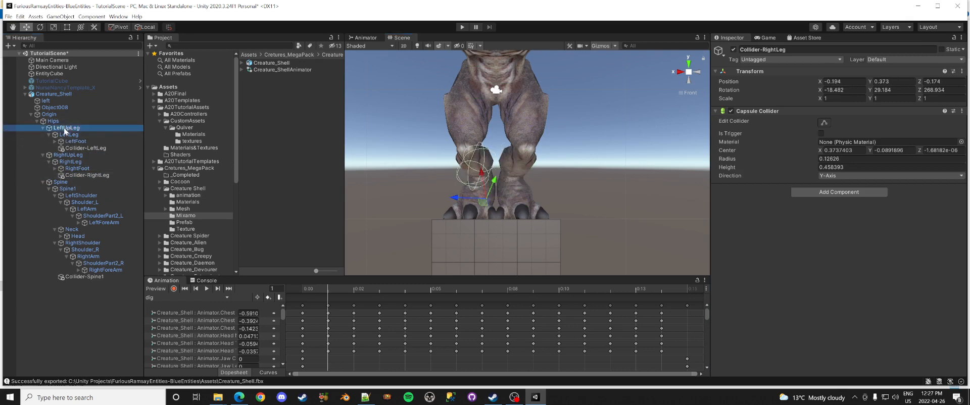
click(75, 155)
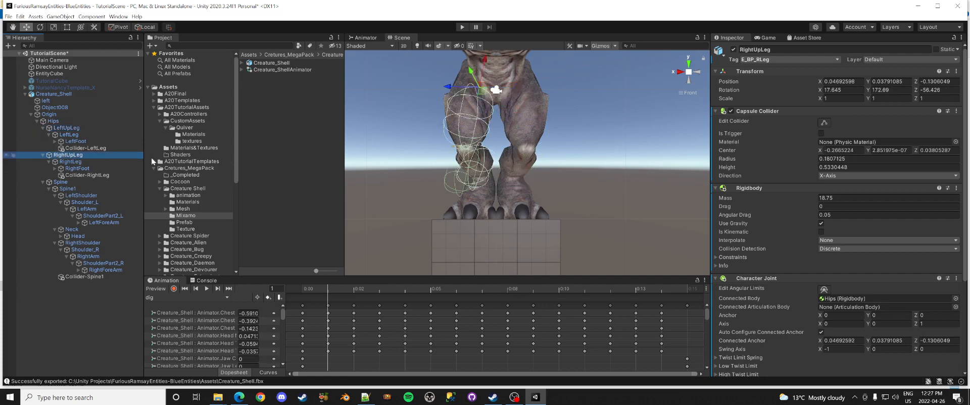
click(92, 175)
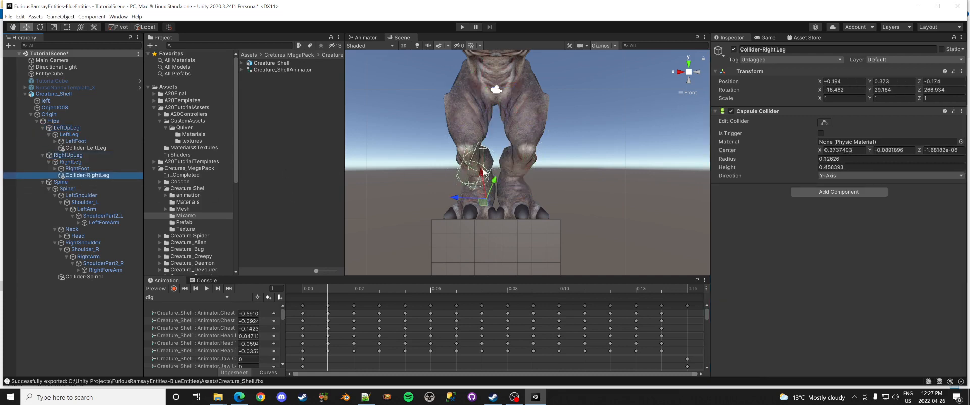
click(681, 73)
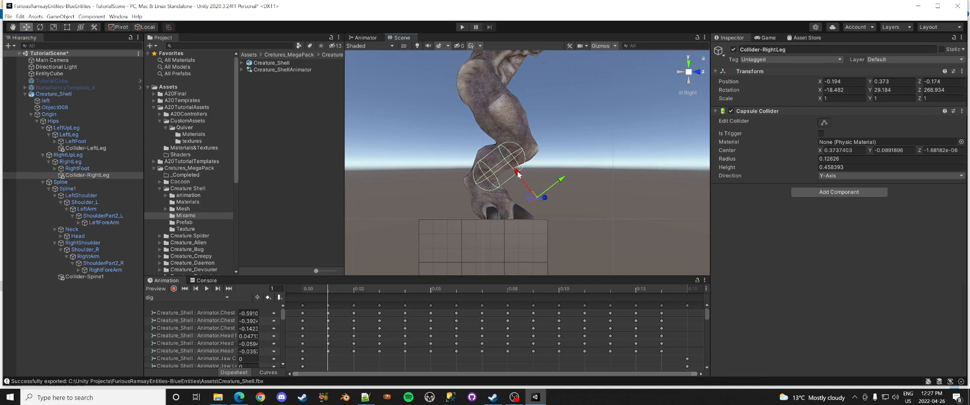
mouse_move(516, 176)
mouse_down()
mouse_move(510, 169)
mouse_move(521, 171)
mouse_up()
click(704, 73)
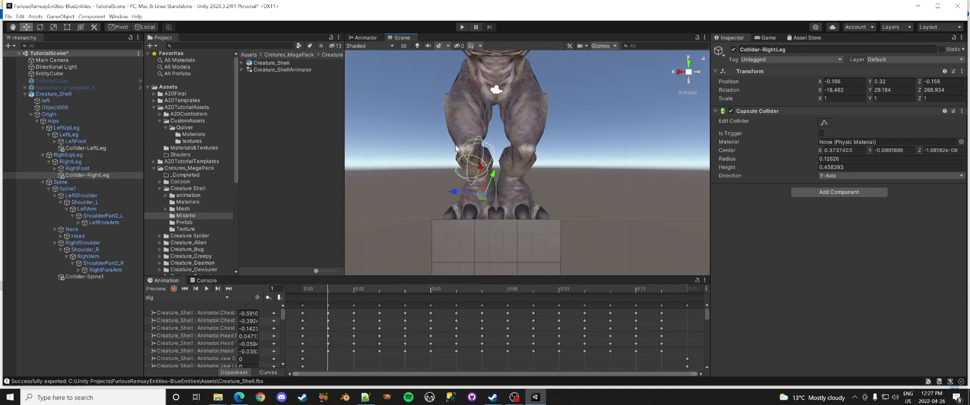
Step: Rotate the collider so it follows the angle of the lower leg
click(39, 27)
drag(494, 176, 475, 179)
click(681, 74)
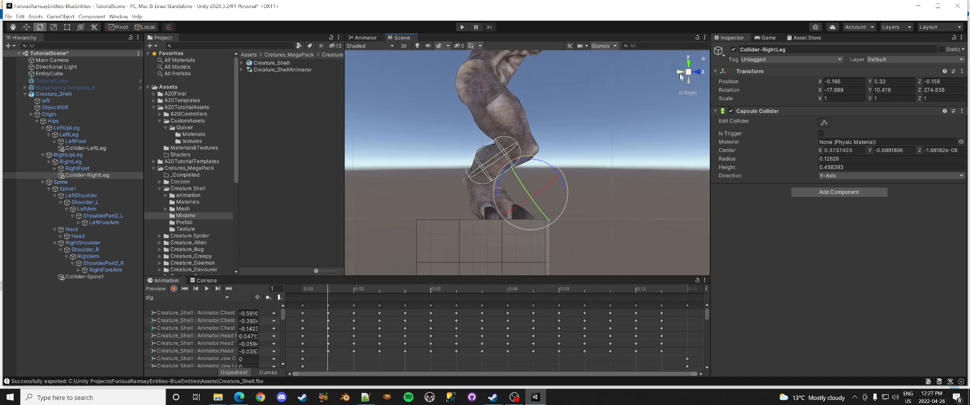
click(702, 74)
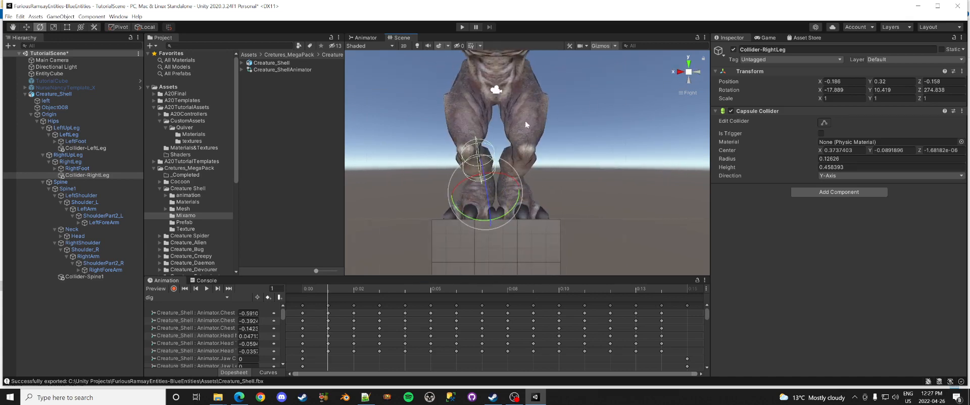
drag(476, 176, 486, 184)
click(27, 28)
click(680, 72)
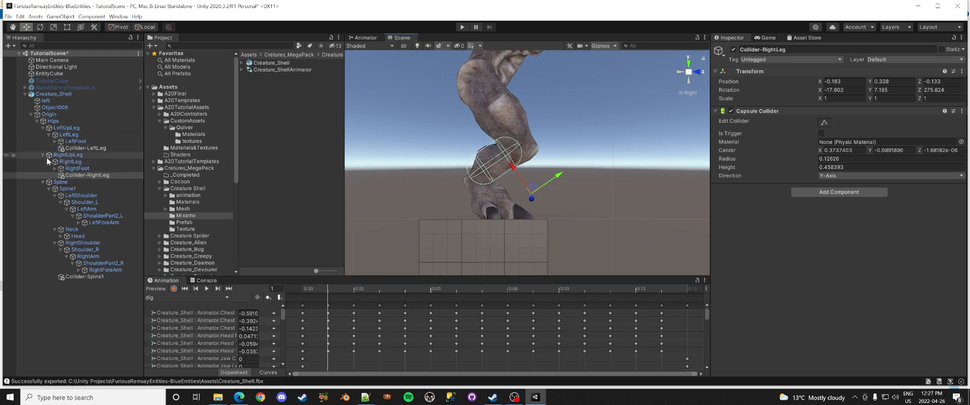
Step: Shorten the Collider-RightLeg capsule to fit the shin, comparing against RightUpLeg's collider
click(68, 155)
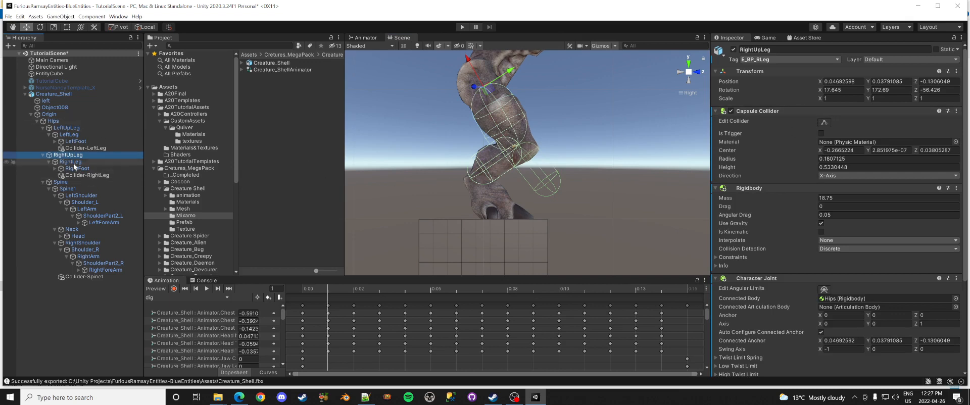
click(87, 175)
click(823, 123)
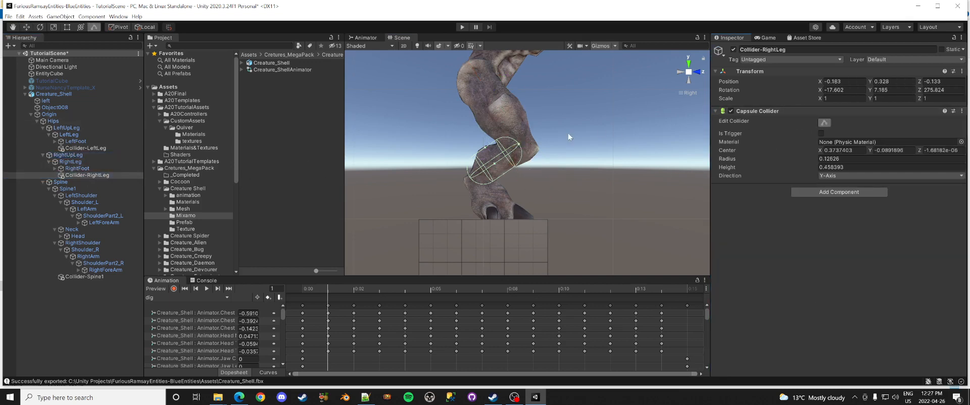
drag(521, 148, 483, 153)
click(68, 156)
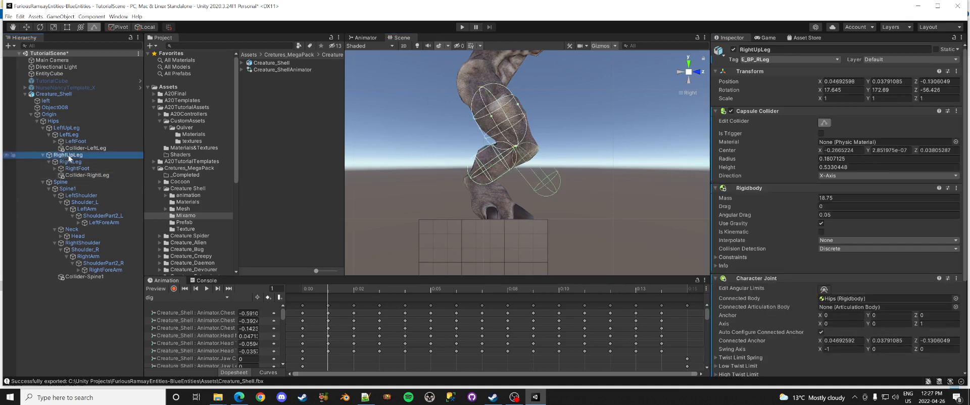
click(680, 71)
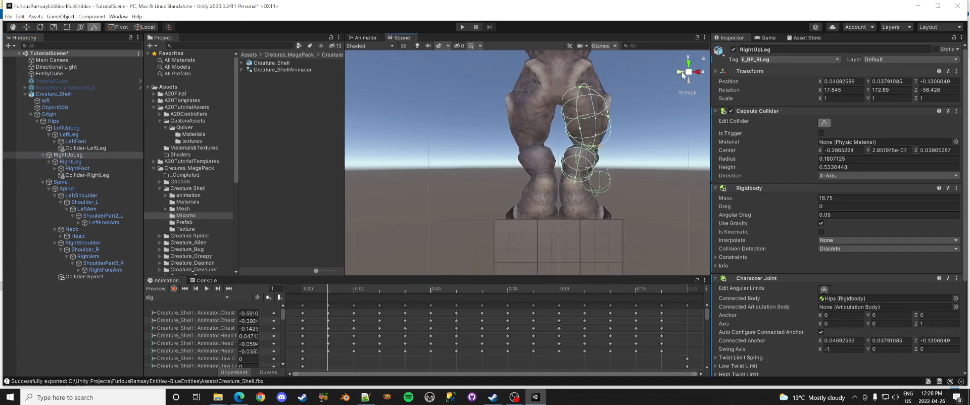
click(701, 74)
click(701, 76)
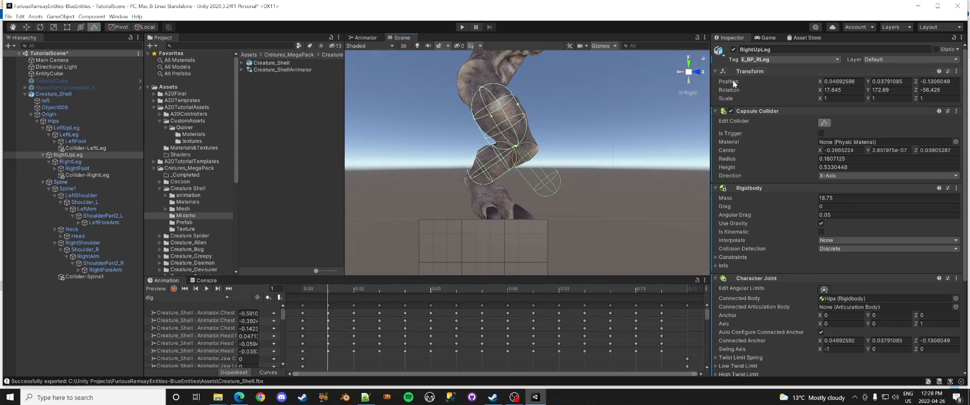
click(88, 148)
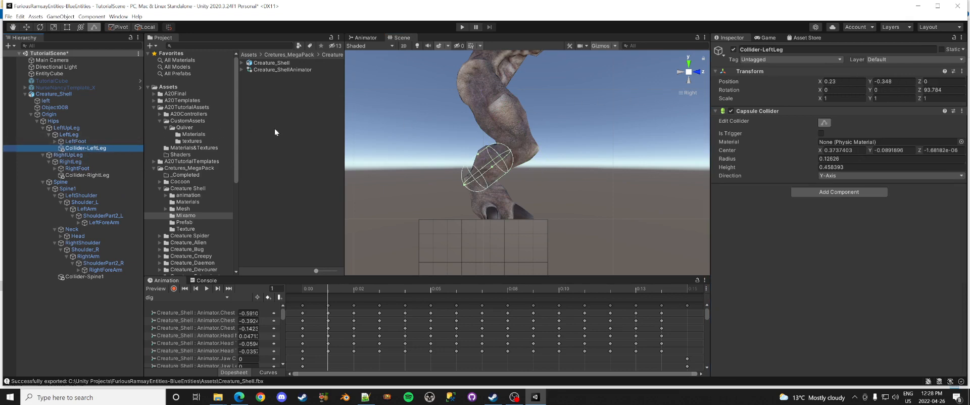
Step: Set the Tag dropdowns to E_BP_LLowerLeg (left collider) and E_BP_RLowerLeg (right collider)
click(774, 59)
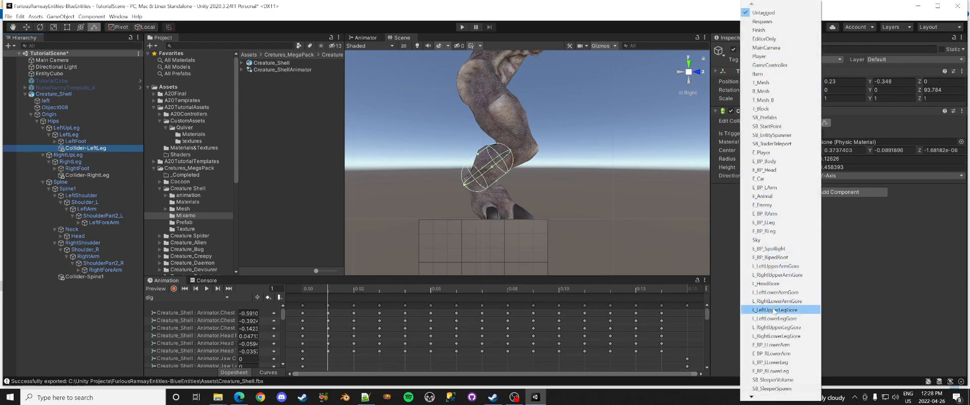
click(773, 362)
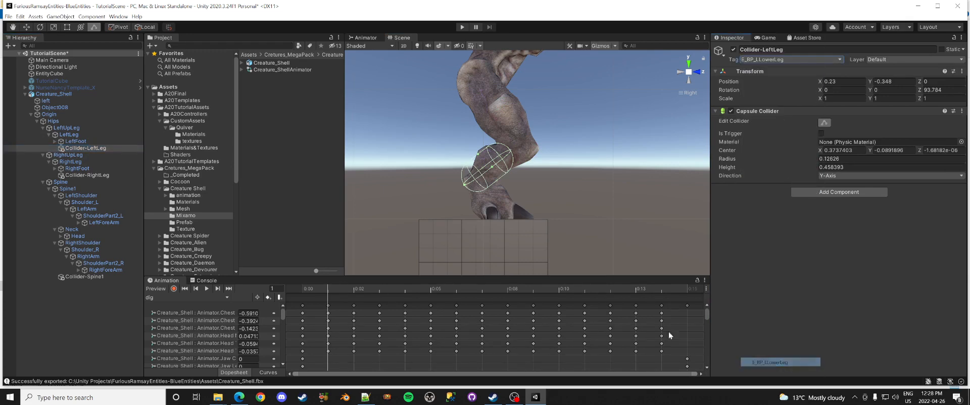
click(120, 175)
click(819, 58)
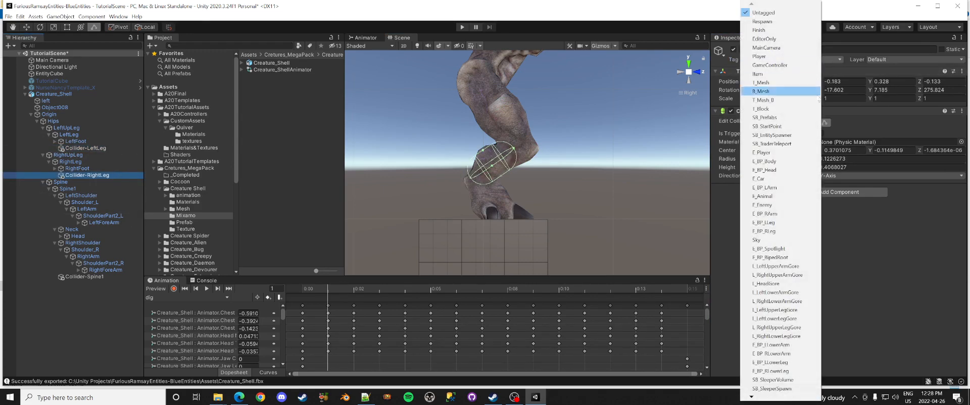
click(795, 371)
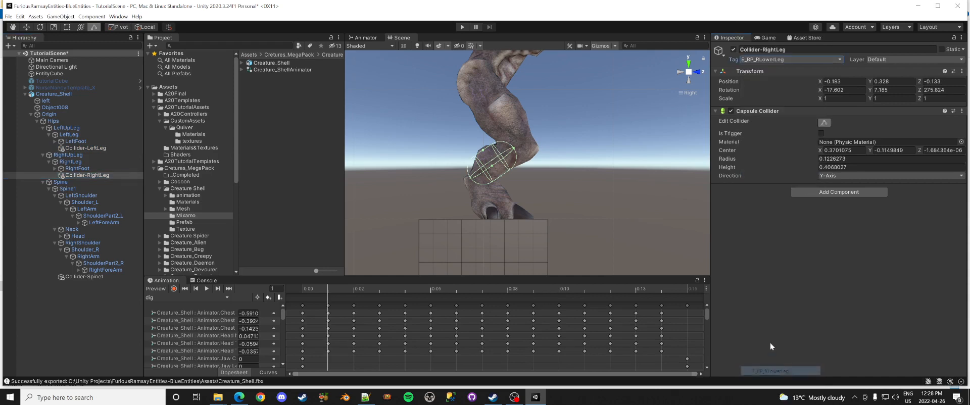
click(679, 70)
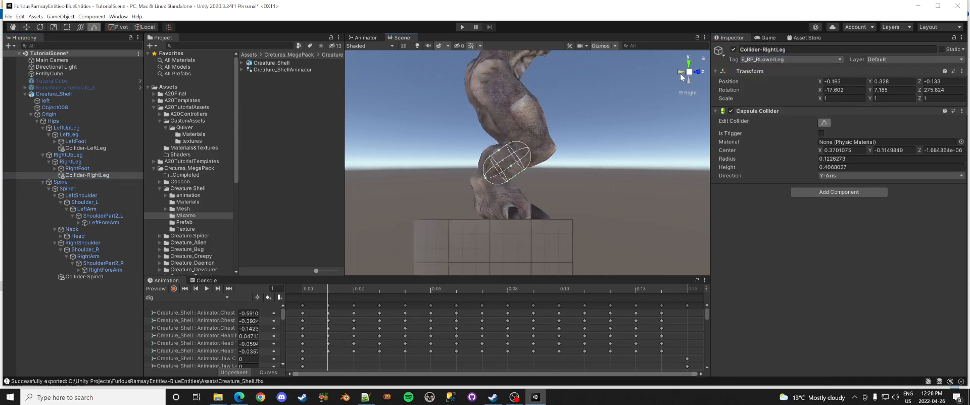
Step: Inspect all of Origin's colliders from the Left and Top views, then select LeftShoulder
click(50, 114)
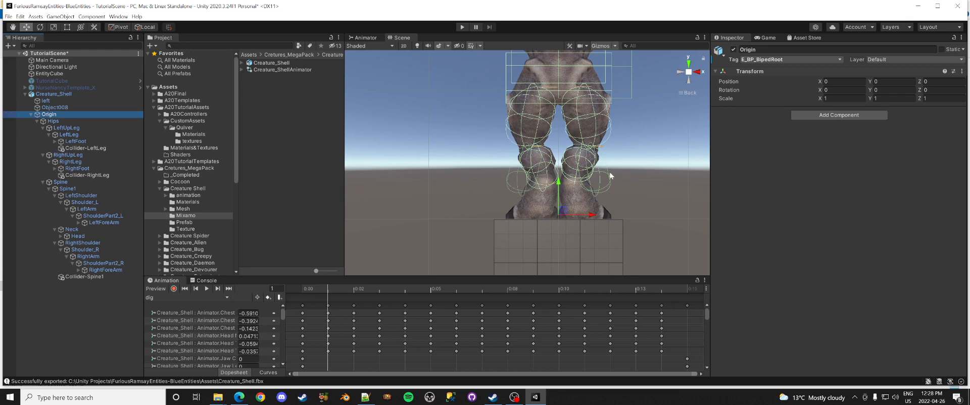
click(681, 73)
middle_drag(561, 100, 582, 215)
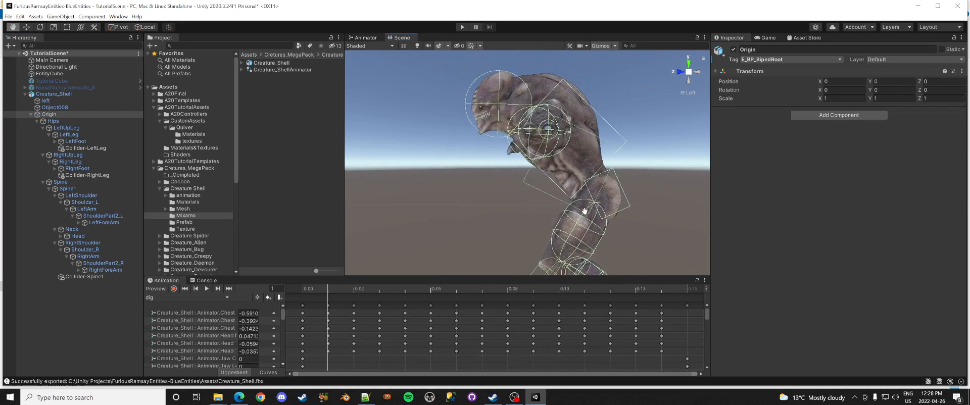
click(689, 64)
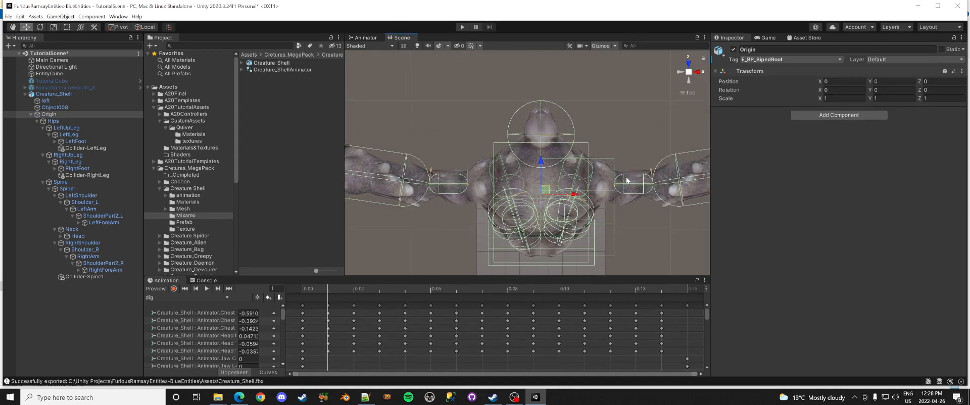
middle_drag(620, 179, 508, 172)
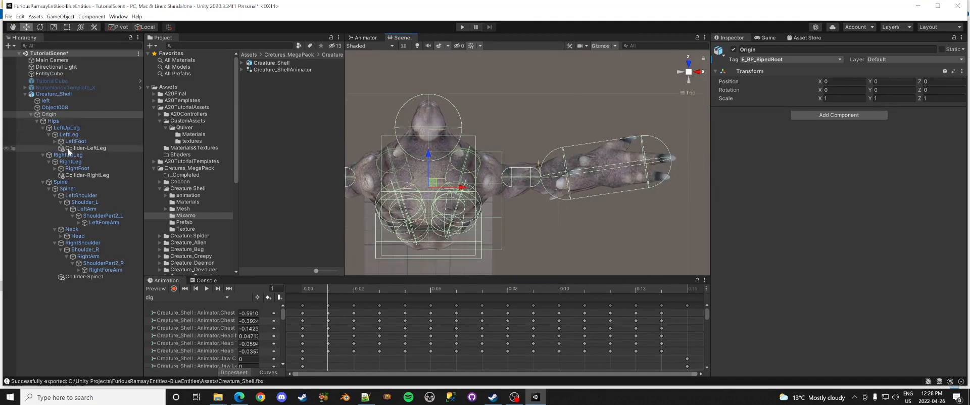
click(81, 195)
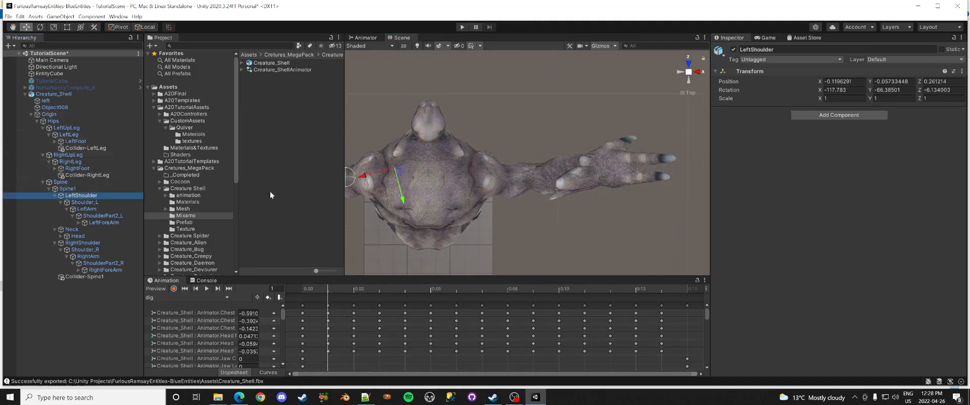
Step: Widen LeftArm's capsule collider to radius about 0.104 around the upper arm
middle_drag(431, 168, 574, 174)
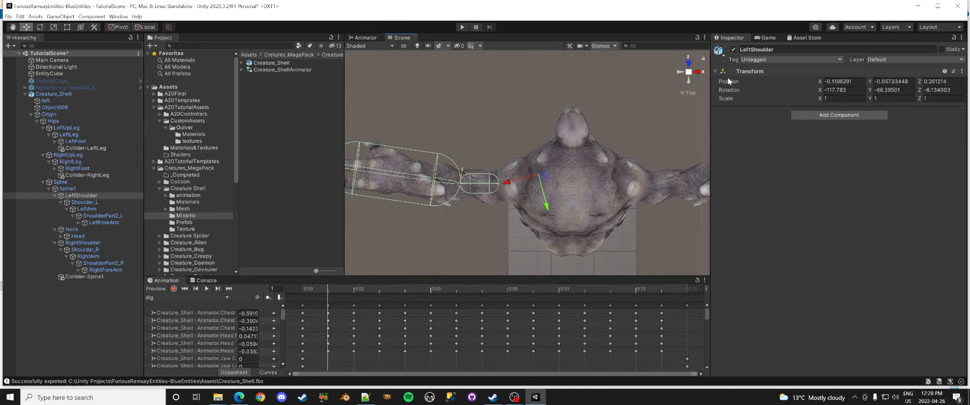
click(86, 209)
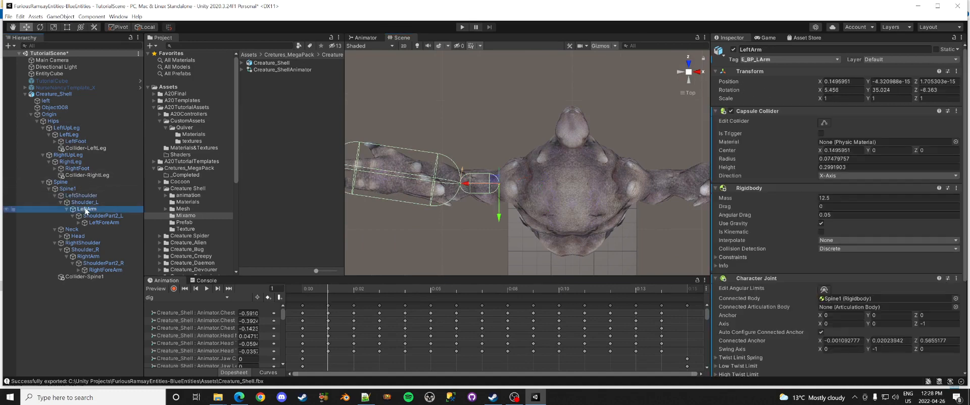
click(825, 122)
drag(481, 178, 478, 198)
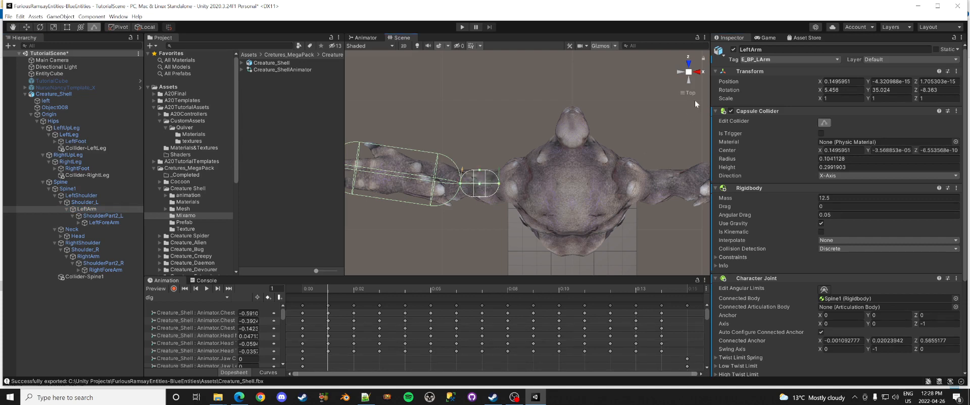
click(682, 72)
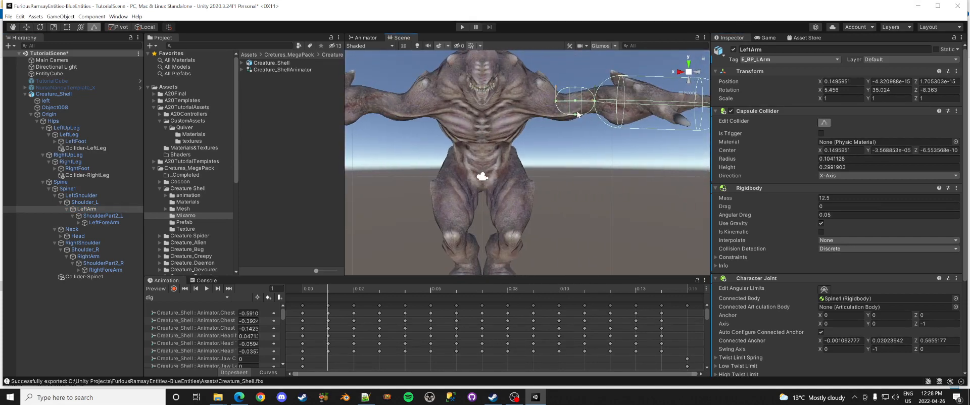
click(576, 116)
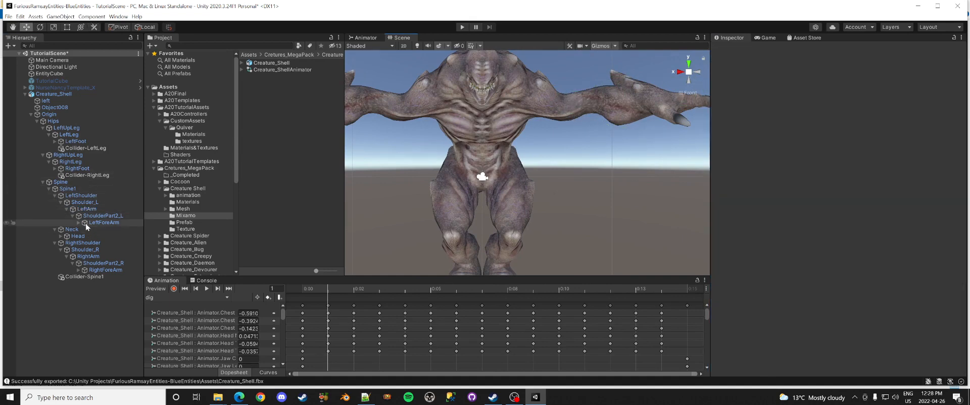
click(85, 211)
click(824, 123)
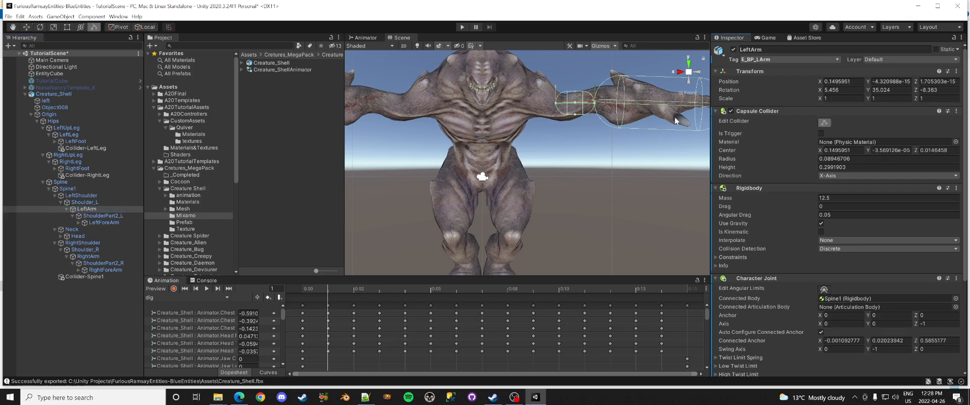
drag(575, 116, 575, 118)
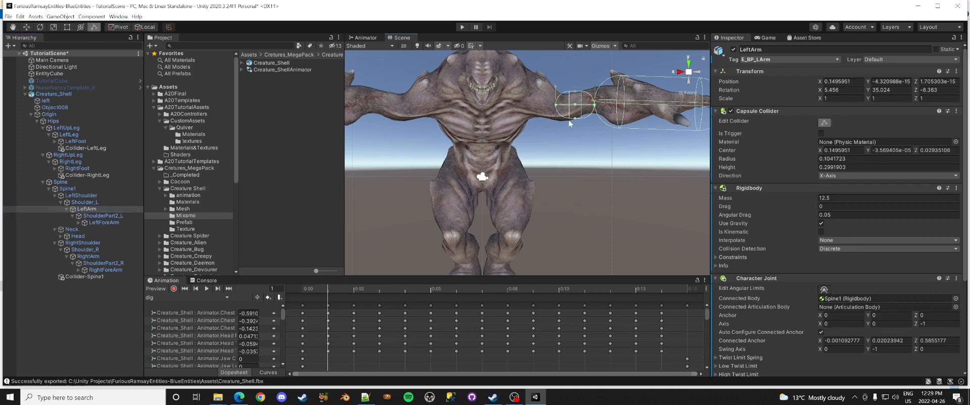
middle_drag(630, 115, 549, 140)
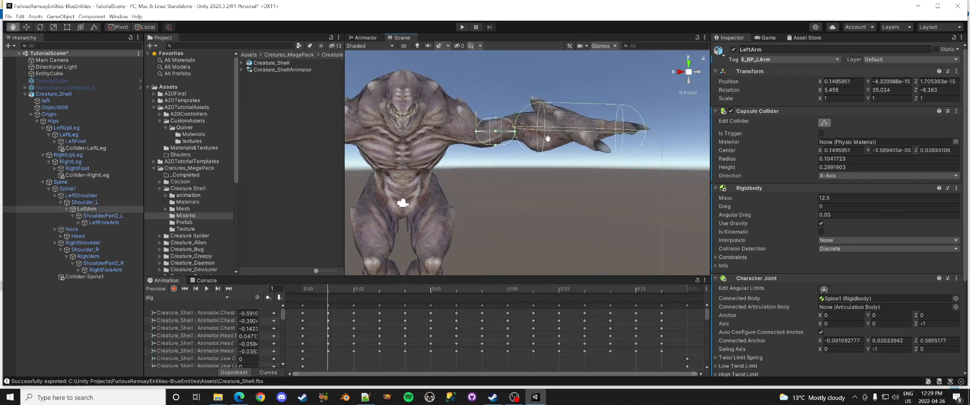
click(101, 223)
Step: Shorten the LeftForeArm capsule to height 0.6546 and thin it to radius 0.1487
click(828, 123)
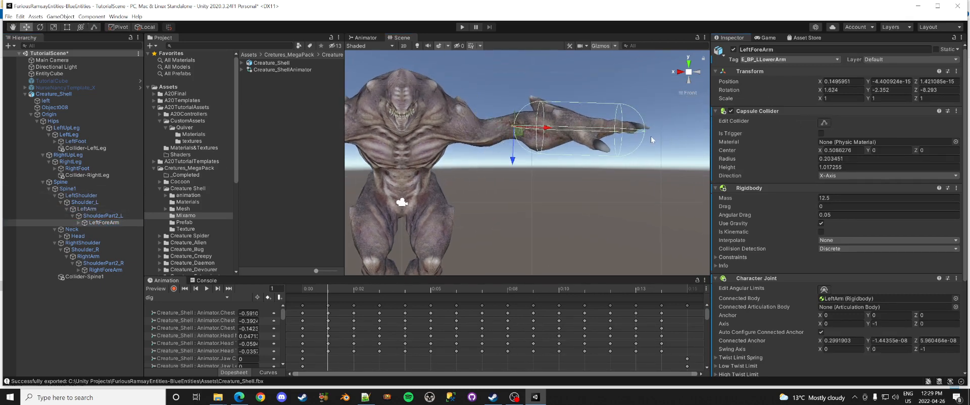
click(825, 122)
drag(645, 133, 598, 136)
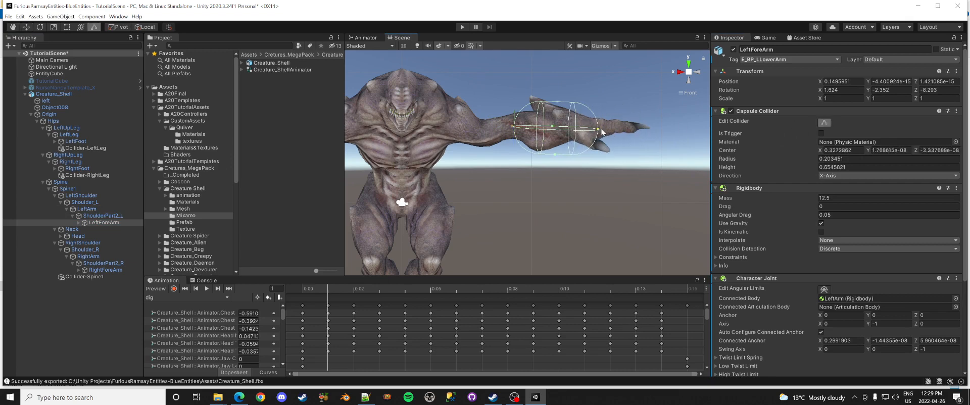
drag(558, 103, 556, 112)
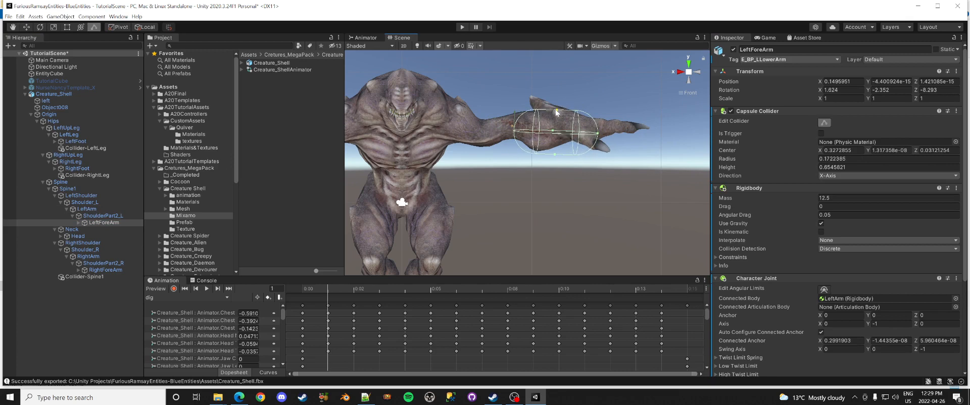
drag(555, 154, 556, 150)
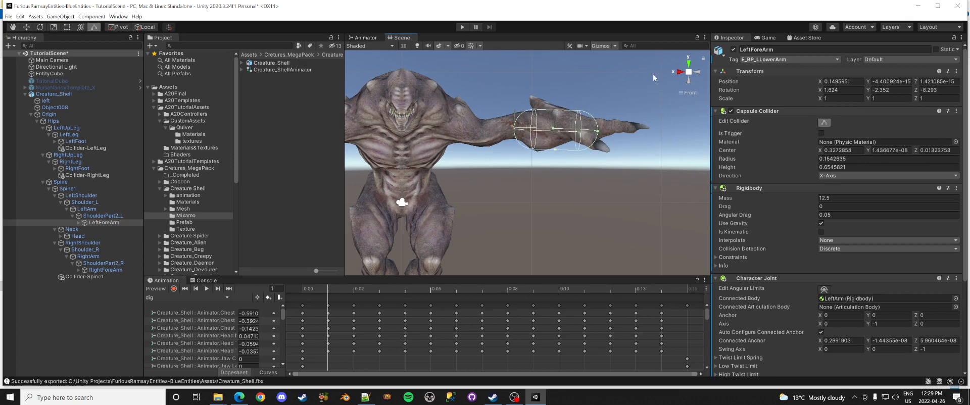
click(688, 65)
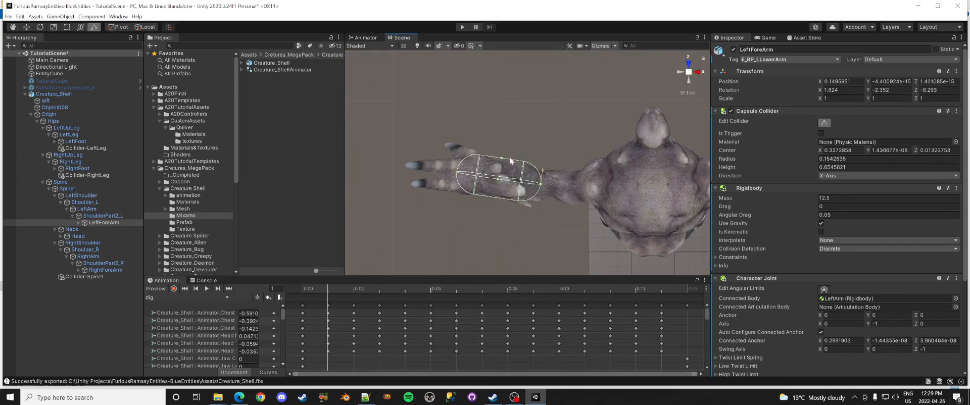
drag(501, 160, 499, 162)
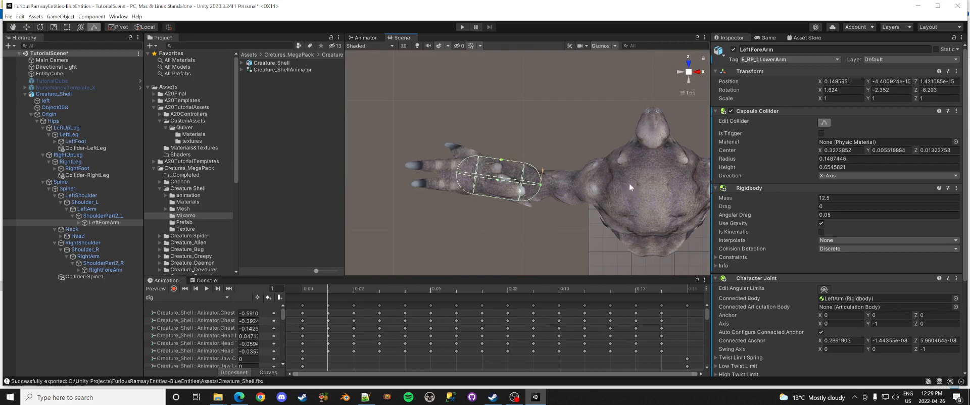
middle_drag(649, 189, 401, 187)
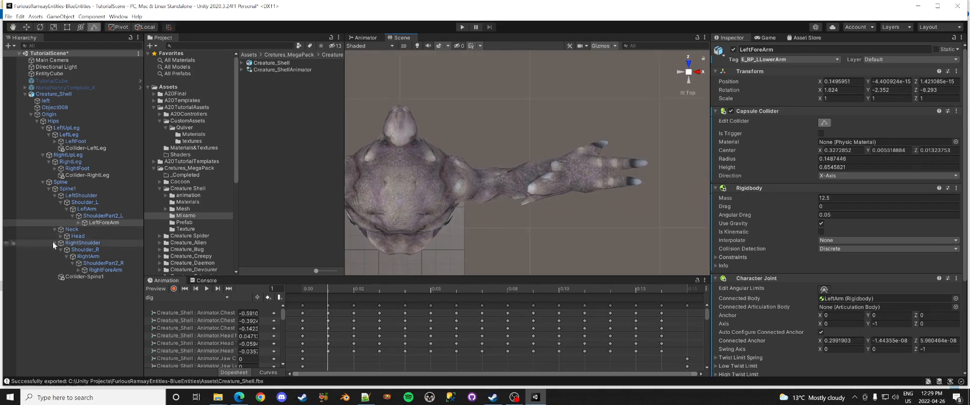
Step: Resize and slim the RightArm capsule collider around the right upper arm
click(102, 256)
drag(493, 173, 491, 198)
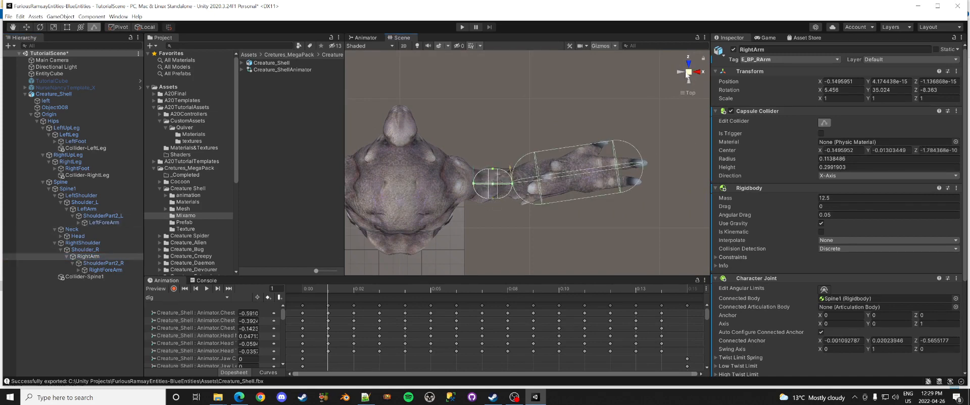
click(689, 65)
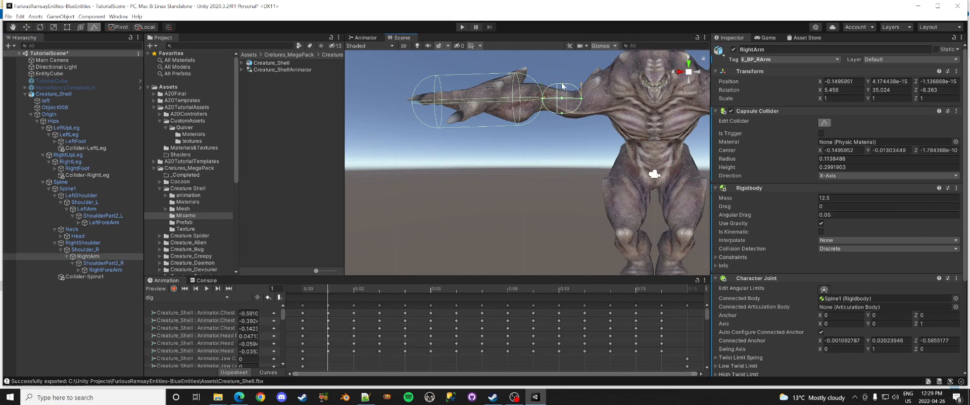
drag(562, 85, 563, 92)
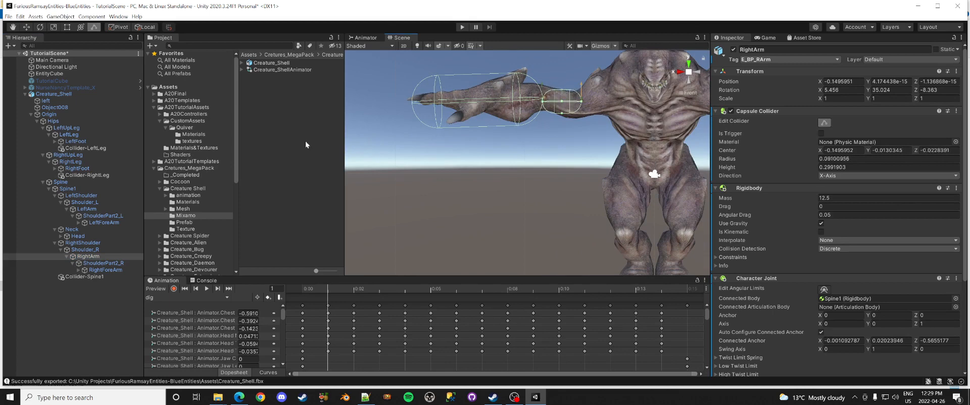
Step: Shorten the RightForeArm capsule to height 0.7036 and thin it to radius 0.1434
click(103, 270)
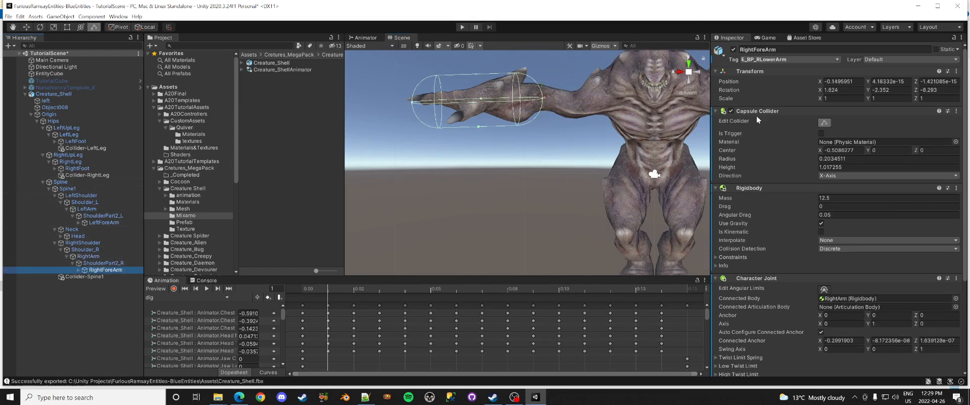
click(824, 122)
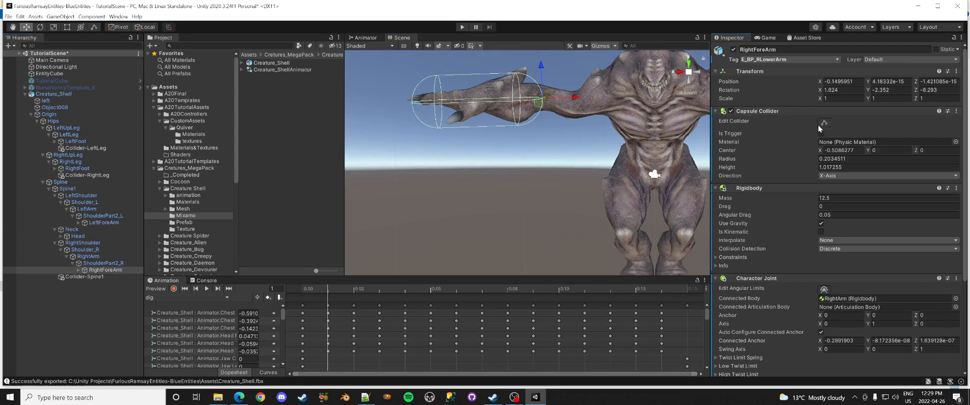
click(823, 123)
drag(414, 105, 452, 102)
drag(497, 72, 497, 90)
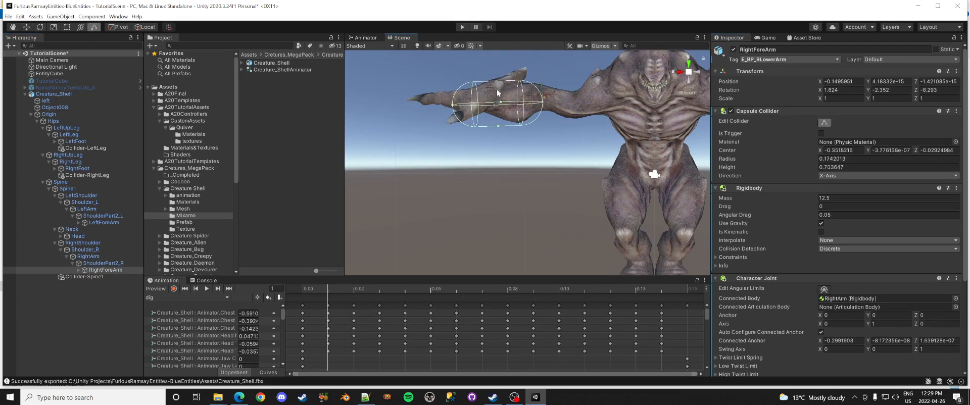
drag(499, 126, 499, 120)
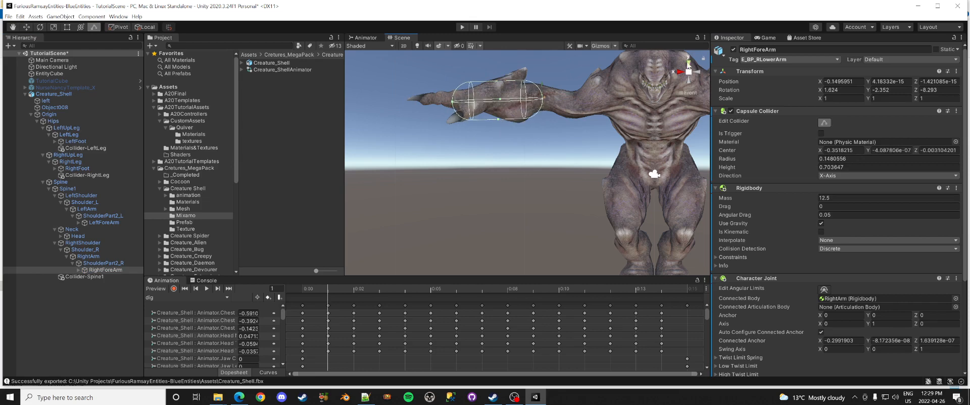
click(688, 62)
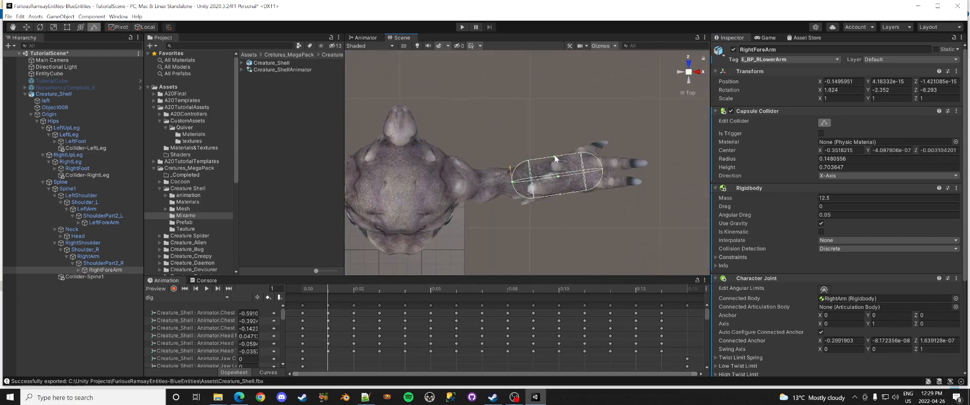
drag(554, 159, 554, 161)
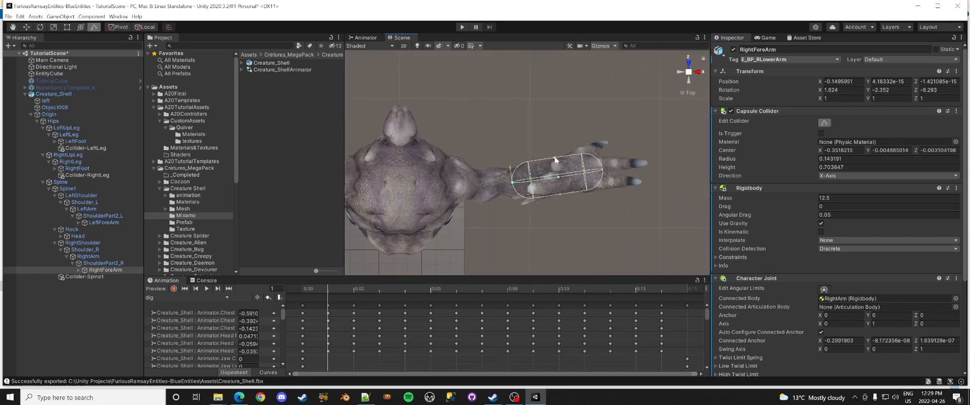
click(50, 115)
Step: Frame the creature's full collider set in Front view, then select Spine1's Box Collider for editing
click(680, 73)
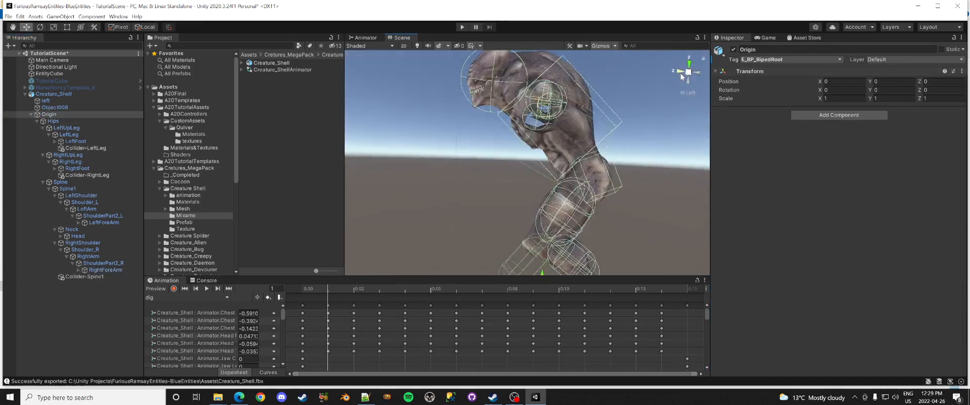
click(680, 74)
scroll(534, 132, up, 5)
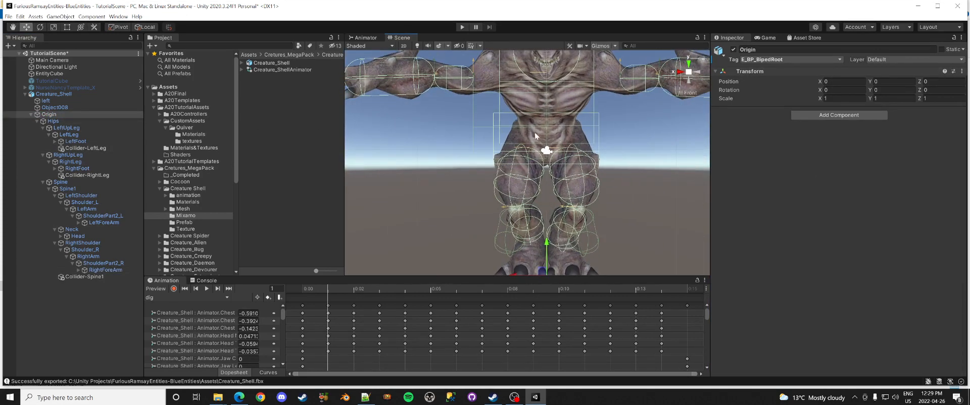
scroll(548, 126, down, 5)
middle_drag(547, 129, 544, 151)
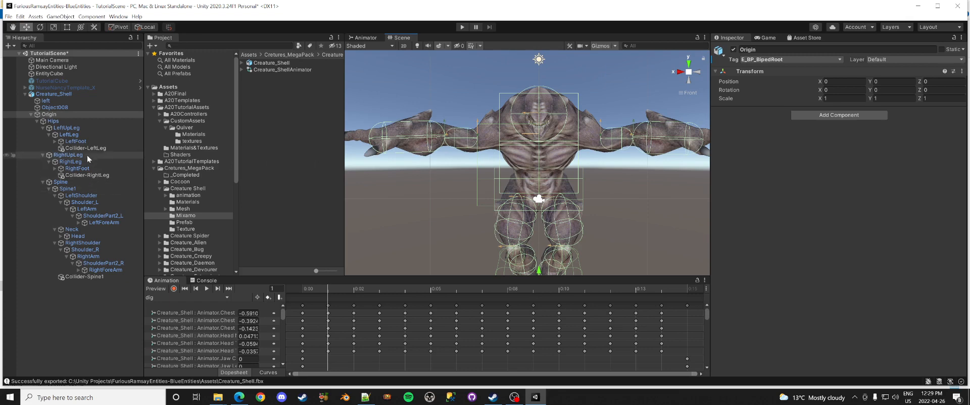
click(74, 187)
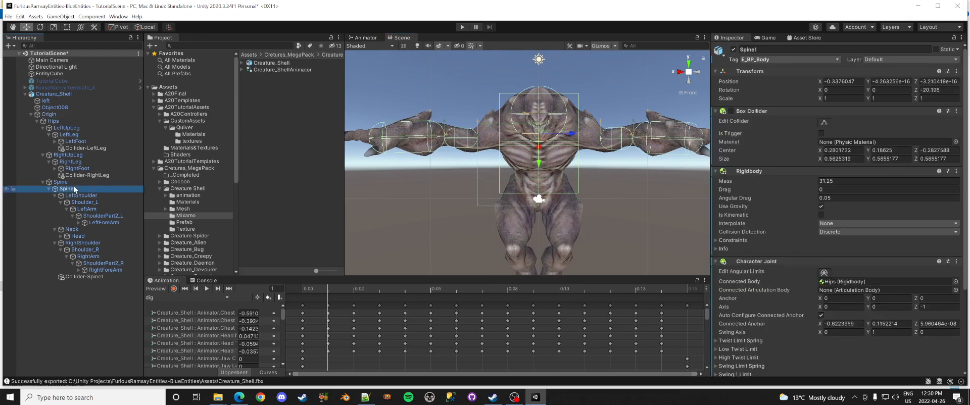
click(825, 123)
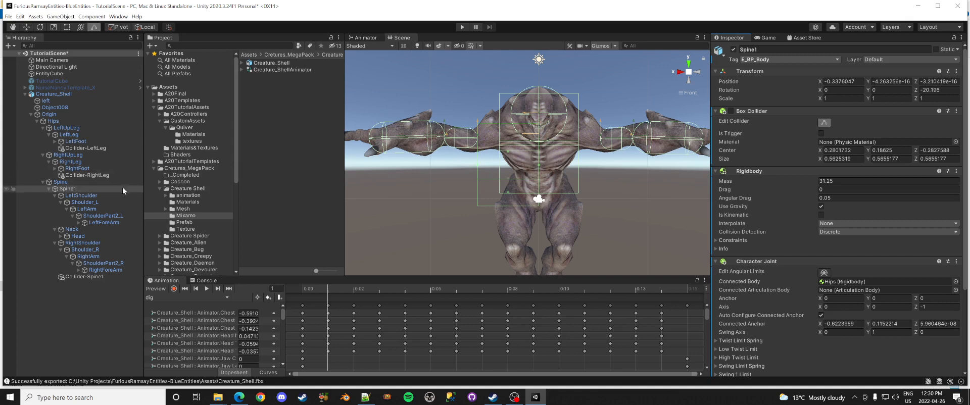
Step: Drag both sides of Collider-Spine1's box outward so it spans the chest width
click(81, 276)
click(827, 123)
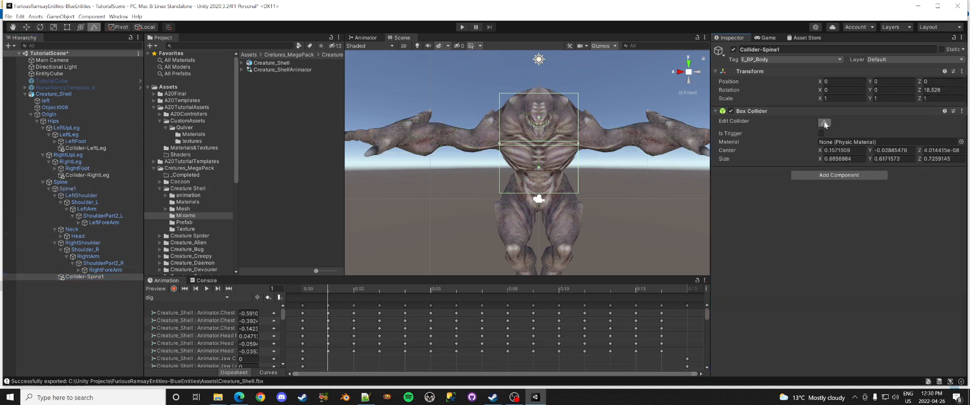
click(828, 123)
drag(500, 145, 476, 144)
drag(581, 145, 601, 145)
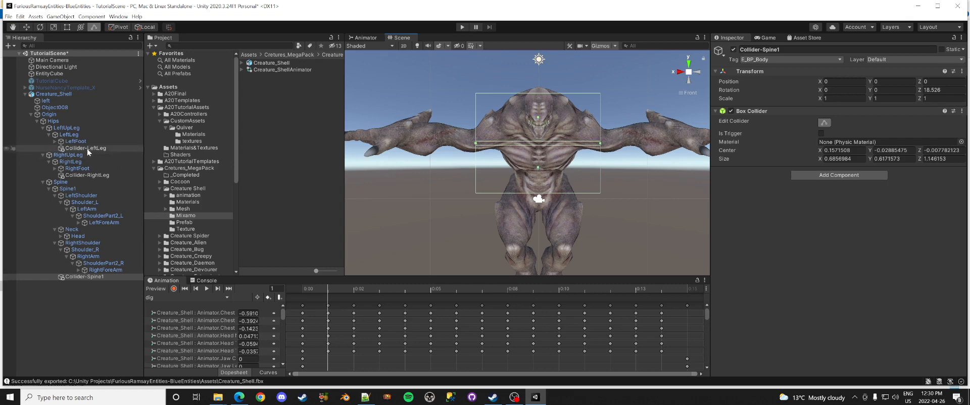
click(49, 114)
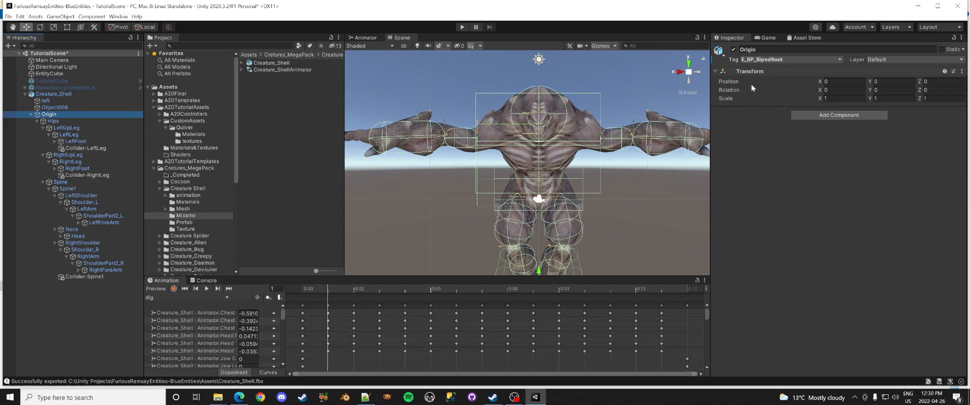
Step: Adjust the chest box's depth from side views so it encloses the torso
click(81, 277)
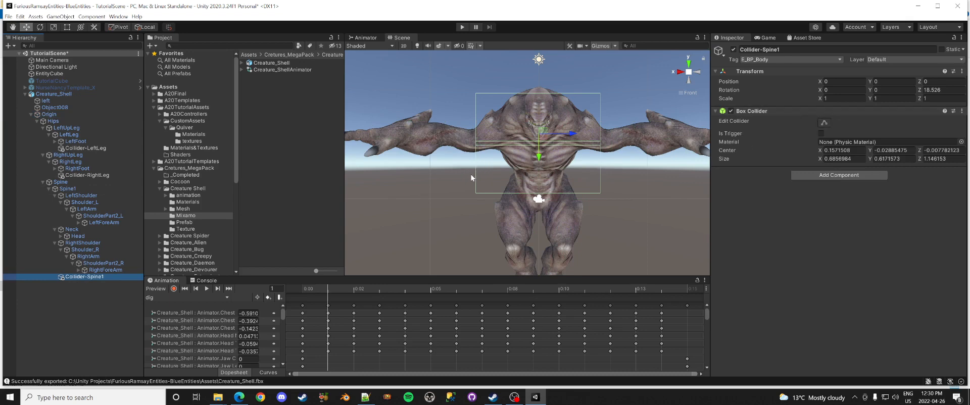
click(823, 123)
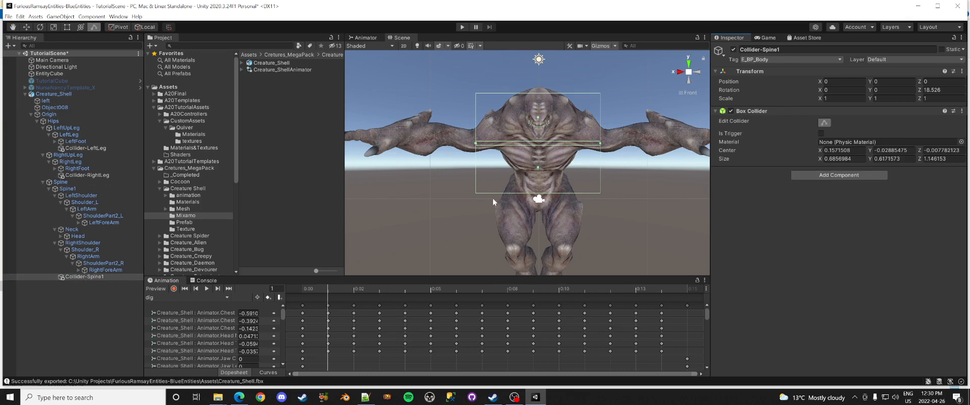
click(698, 73)
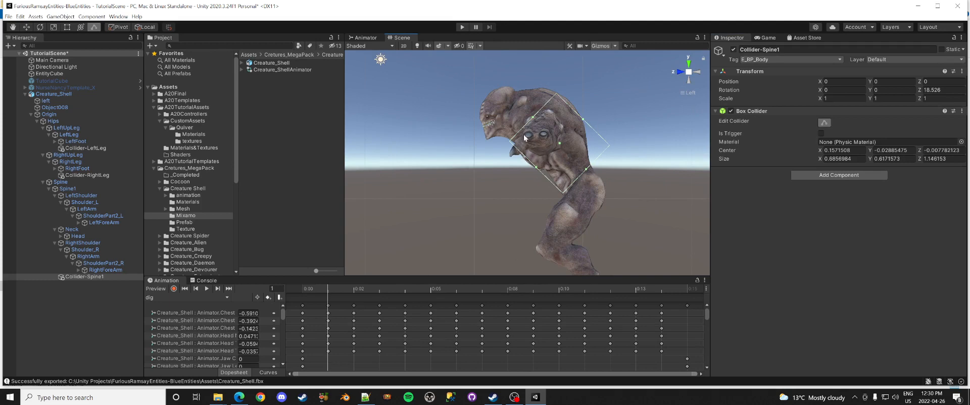
click(681, 73)
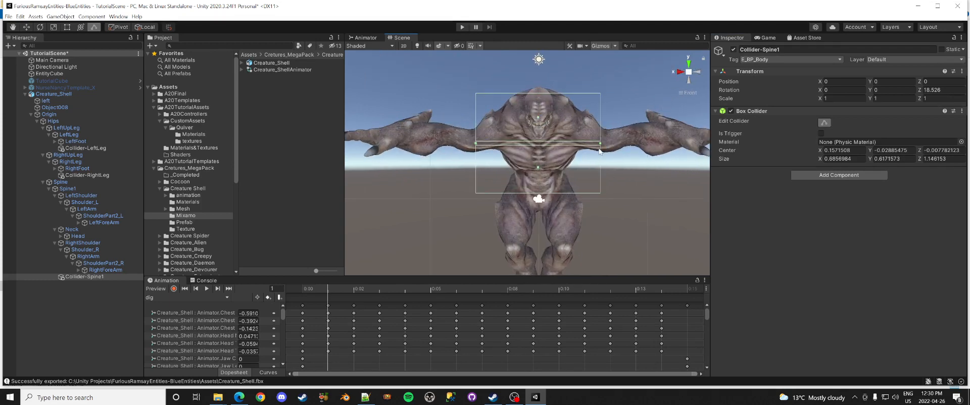
click(696, 72)
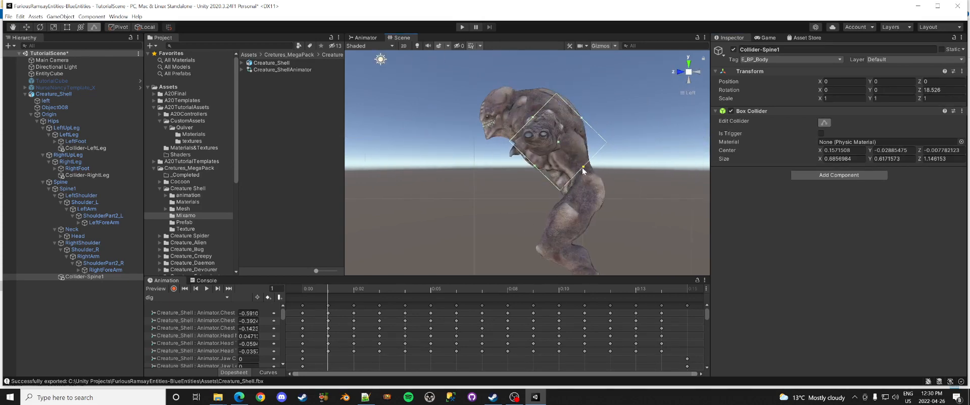
drag(582, 168, 575, 144)
click(679, 73)
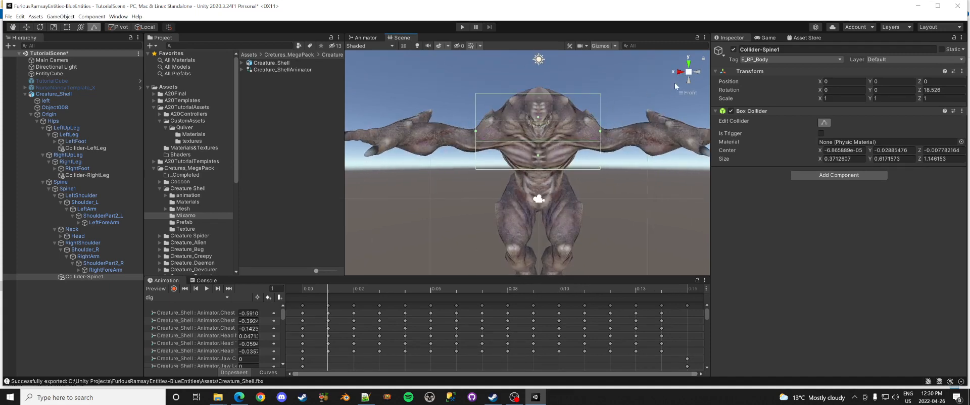
alt+drag(647, 193, 512, 175)
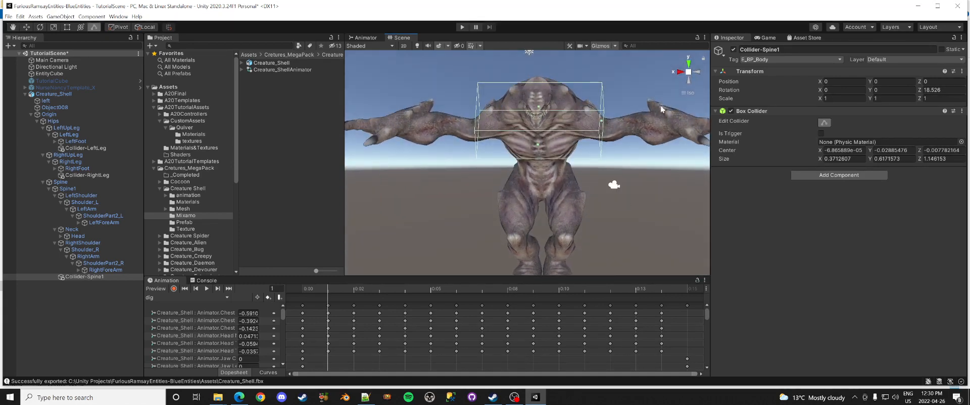
key(ctrl+z)
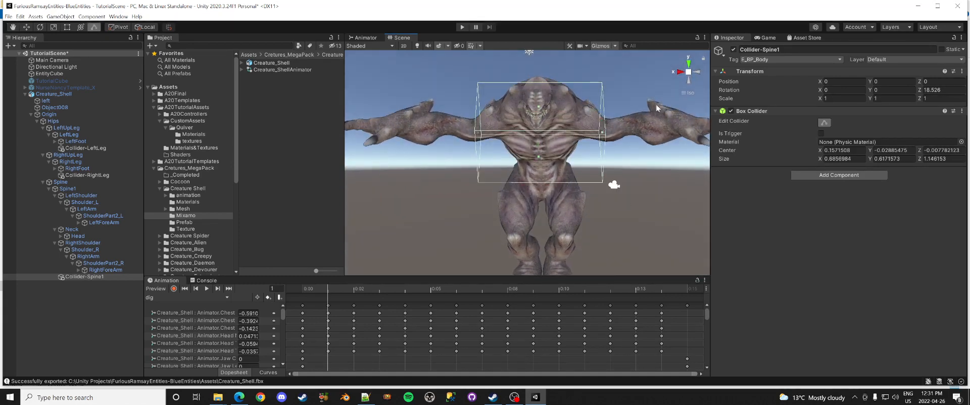
click(681, 73)
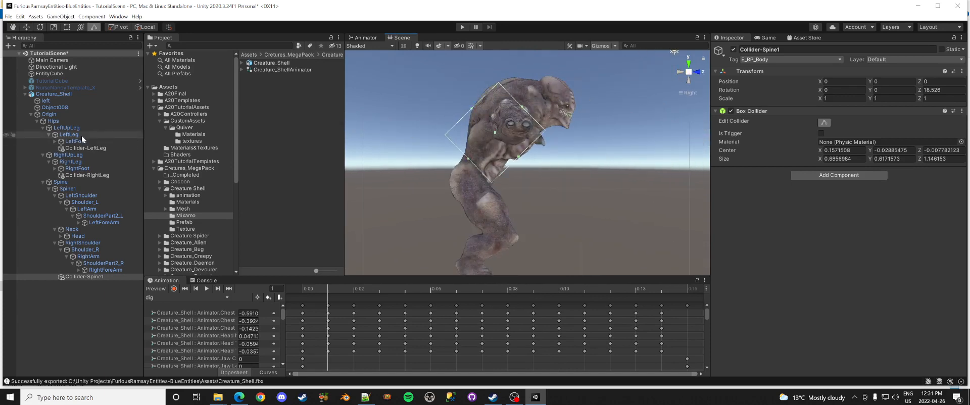
click(46, 94)
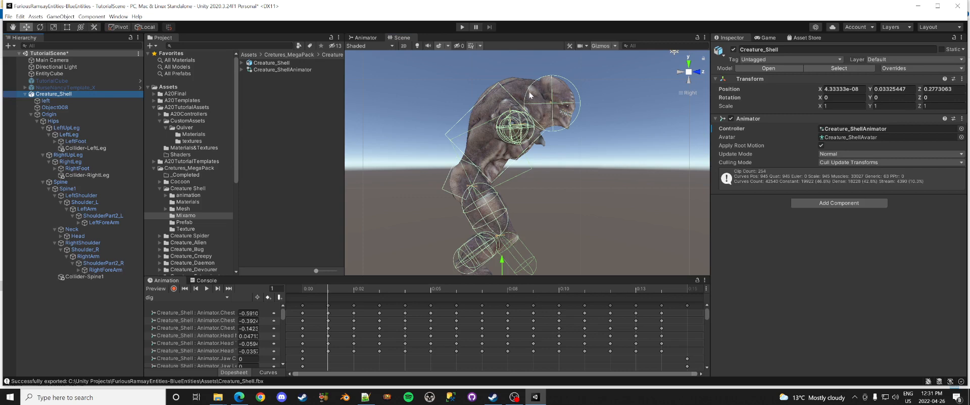
Step: Collapse the expanded bone branches (RightShoulder, Neck, LeftShoulder, Spine1, legs) in the Hierarchy
click(689, 77)
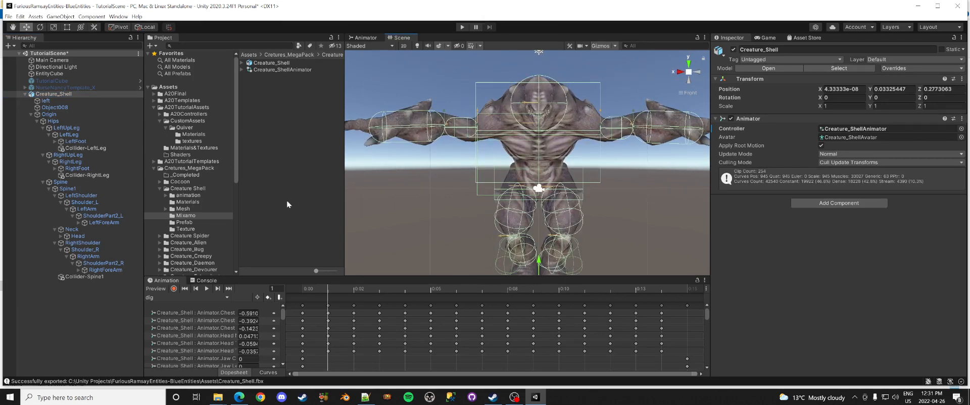
click(54, 243)
click(54, 230)
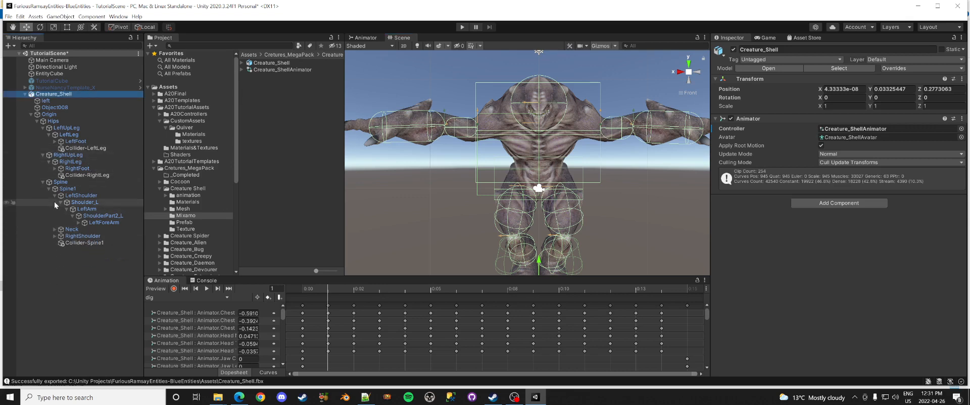
click(60, 202)
click(55, 195)
click(49, 189)
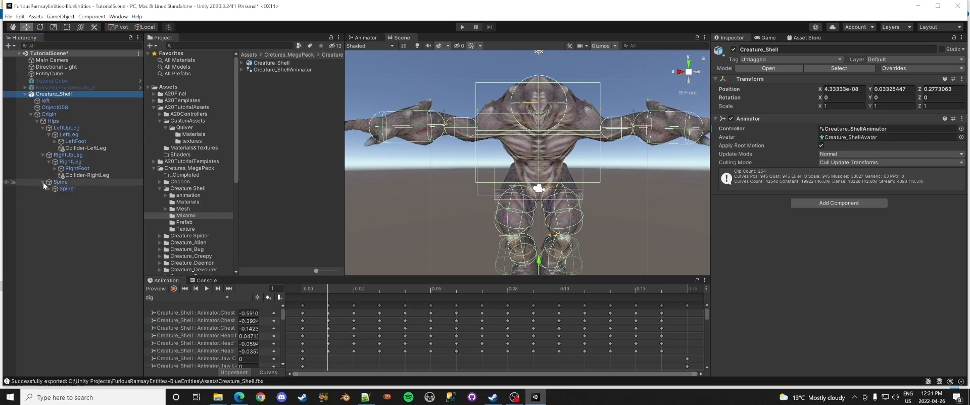
click(43, 155)
click(43, 128)
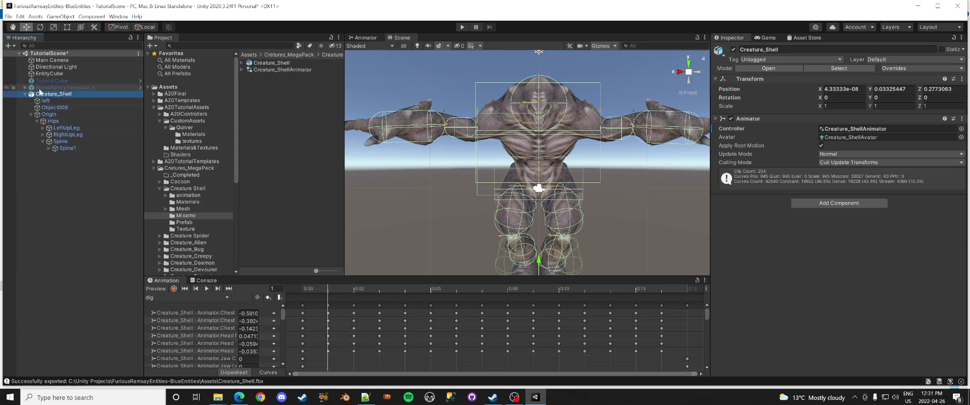
Step: Duplicate the template's Collider and IconTag and parent the copies under Creature_Shell
click(25, 87)
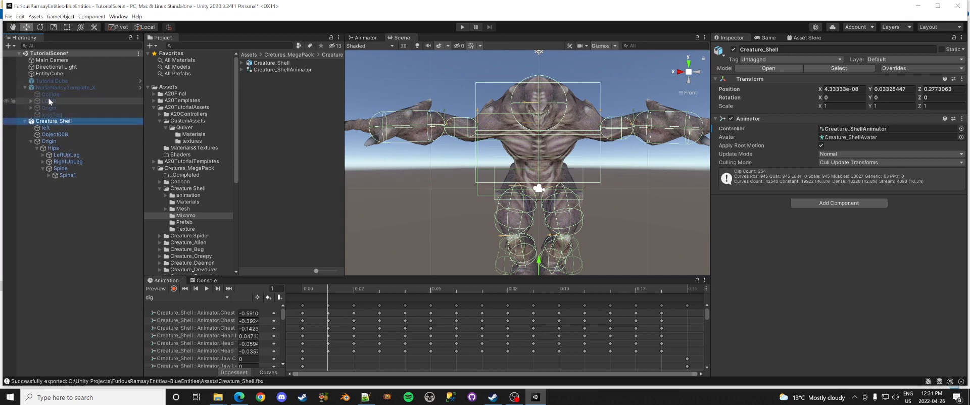
click(48, 94)
ctrl+click(51, 114)
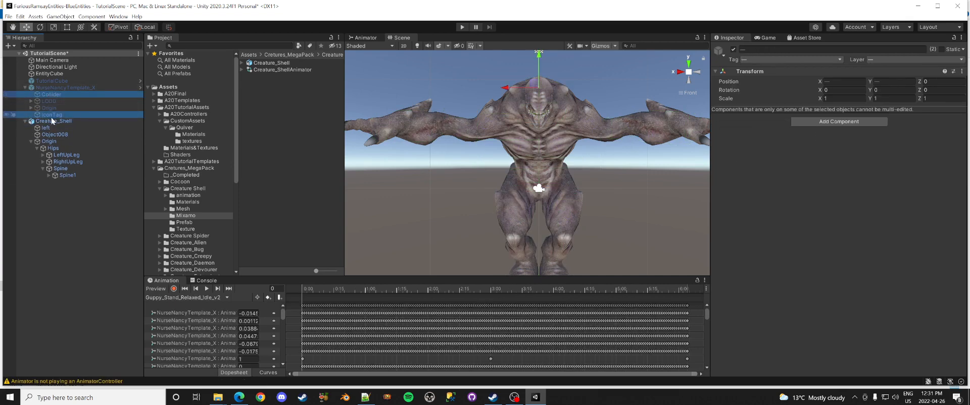
key(ctrl+d)
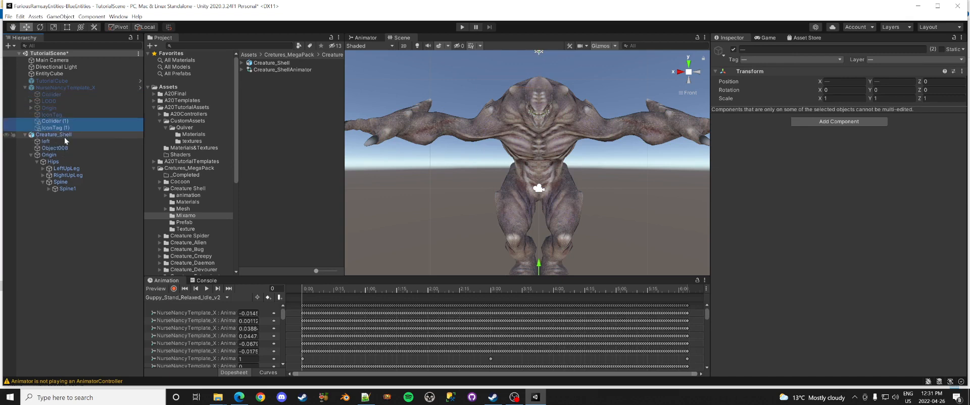
drag(63, 135, 64, 135)
Step: Rename the copies IconTag (1) and Collider (1) to plain IconTag and Collider
click(62, 189)
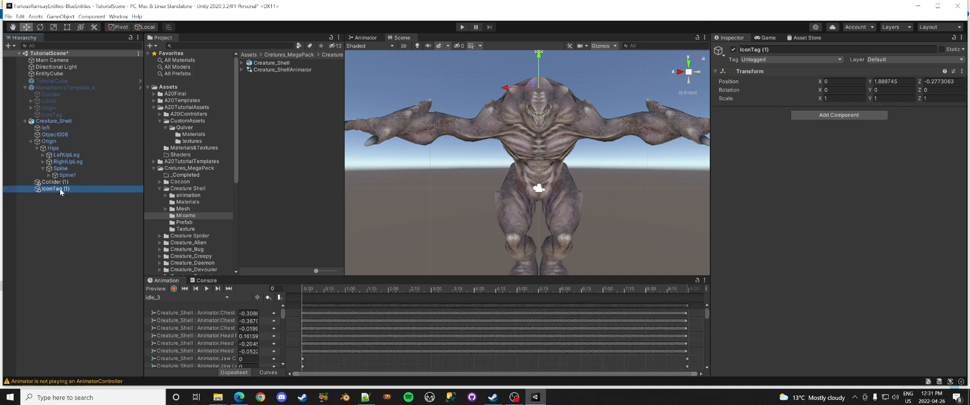
click(62, 189)
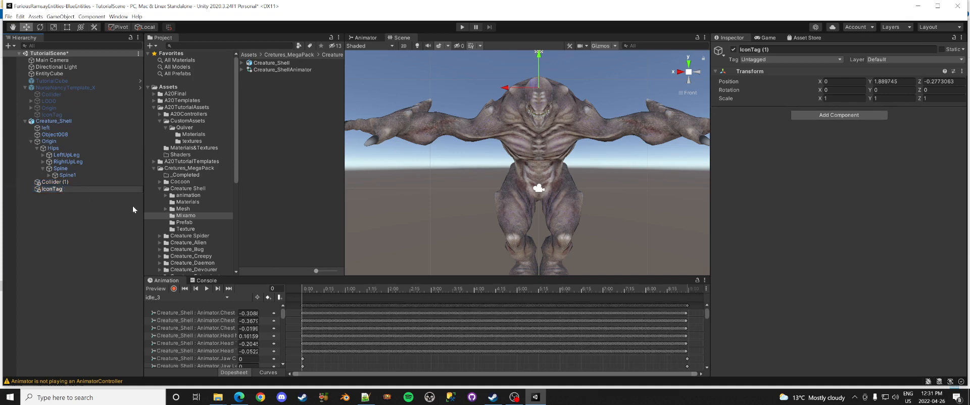
click(56, 185)
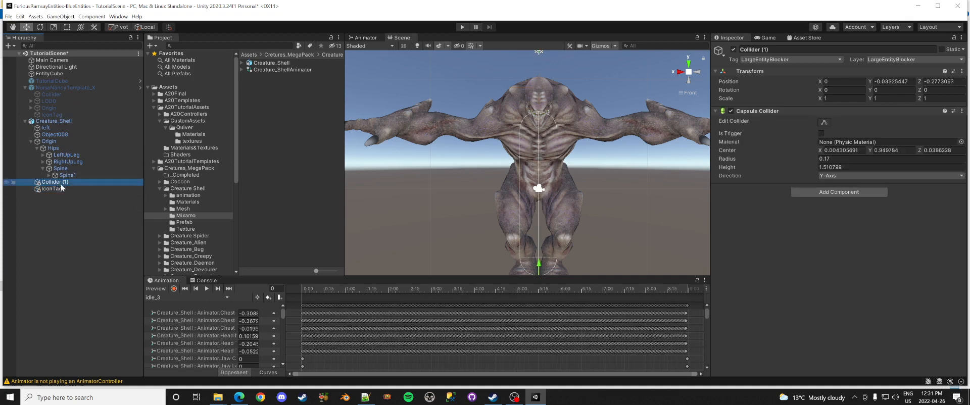
click(61, 185)
drag(61, 183, 105, 204)
key(BackSpace)
key(Return)
Step: Move IconTag to just above the creature's head, about Y 2.024, Z 0.447
click(55, 189)
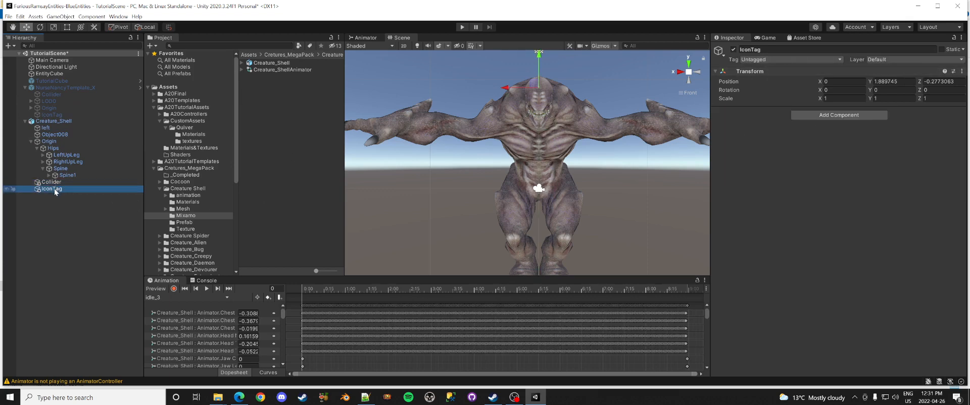
click(697, 72)
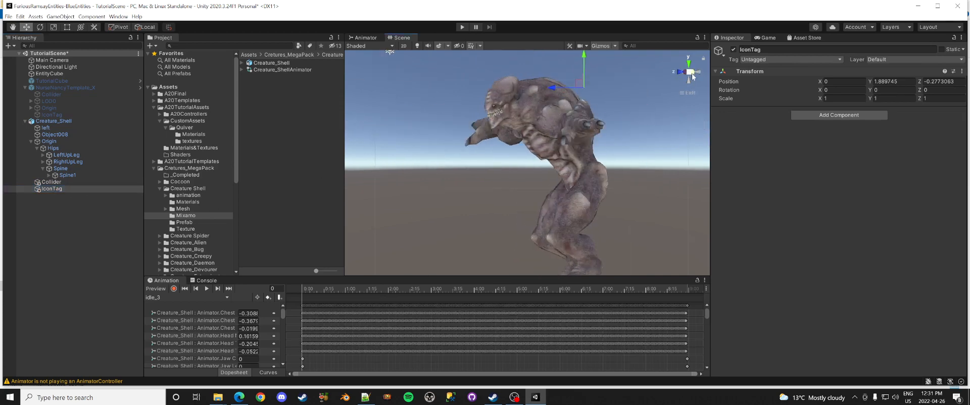
middle_drag(524, 122, 529, 184)
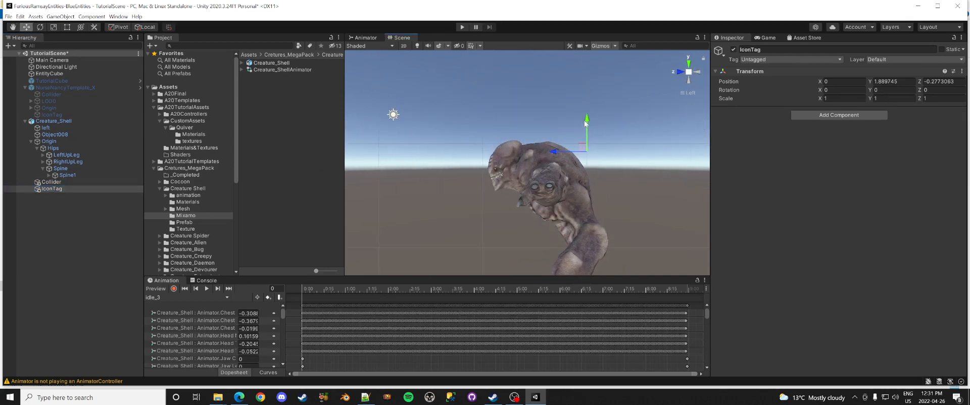
drag(586, 125, 586, 105)
drag(556, 130, 480, 131)
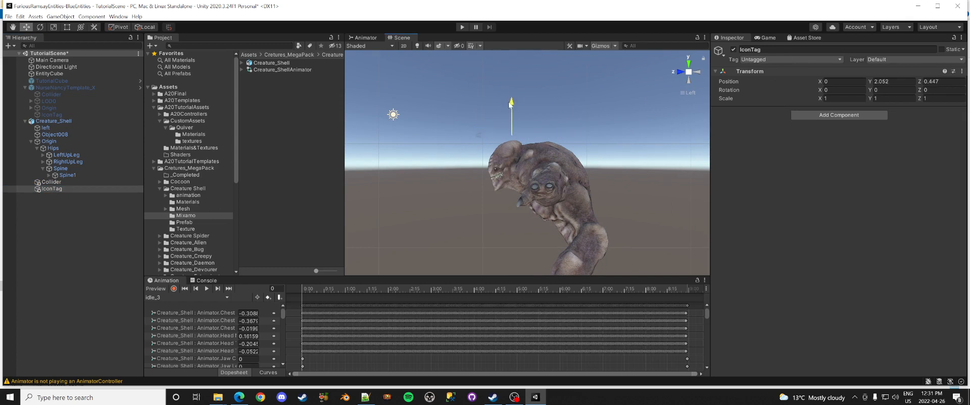
drag(508, 100, 508, 107)
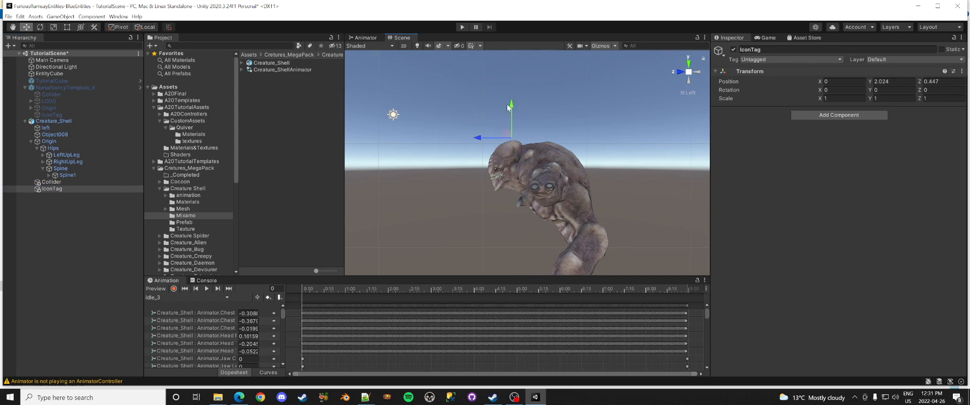
click(678, 72)
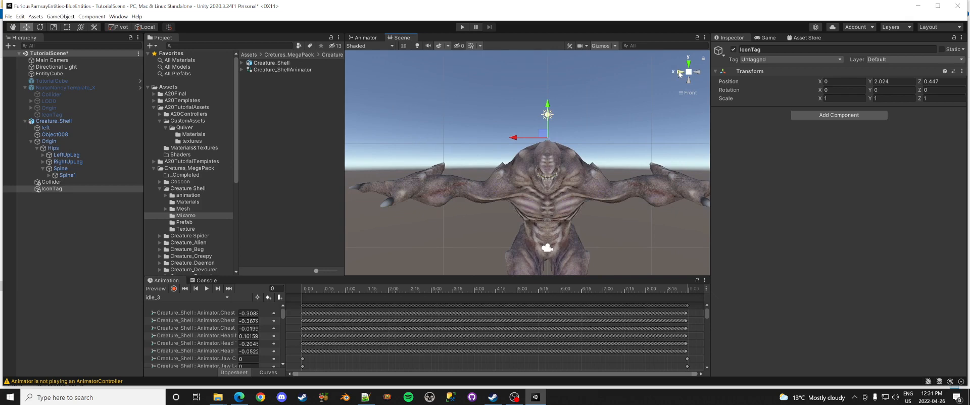
click(69, 182)
Step: Drag the capsule collider's top and bottom handles to span head to feet, height about 1.75
click(697, 72)
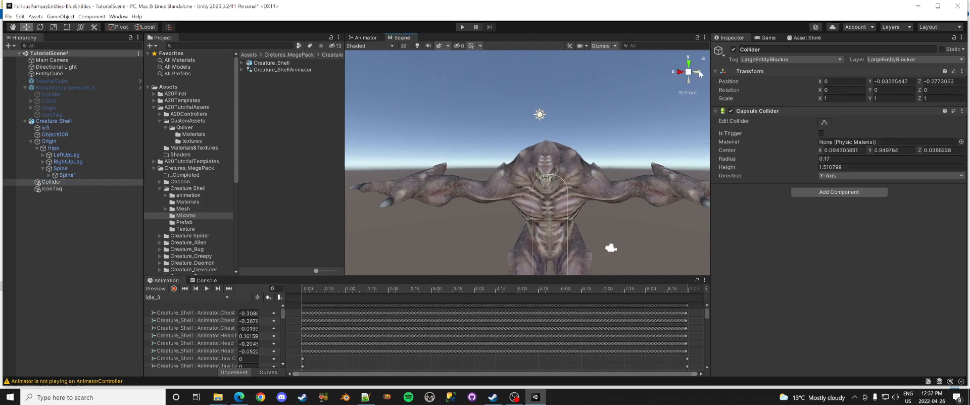
middle_drag(584, 179, 541, 97)
click(824, 123)
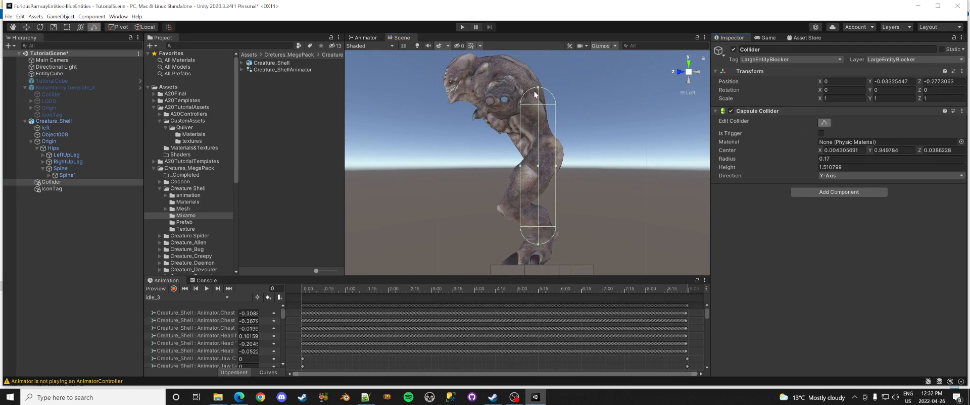
drag(537, 88, 534, 68)
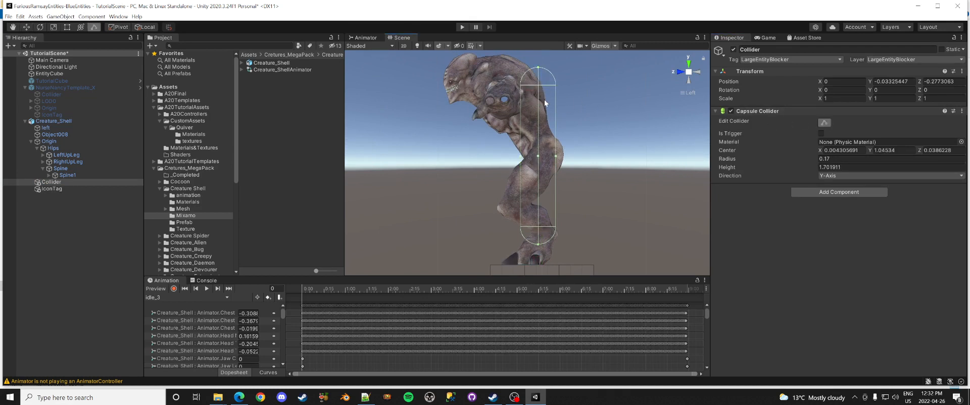
drag(537, 244, 538, 249)
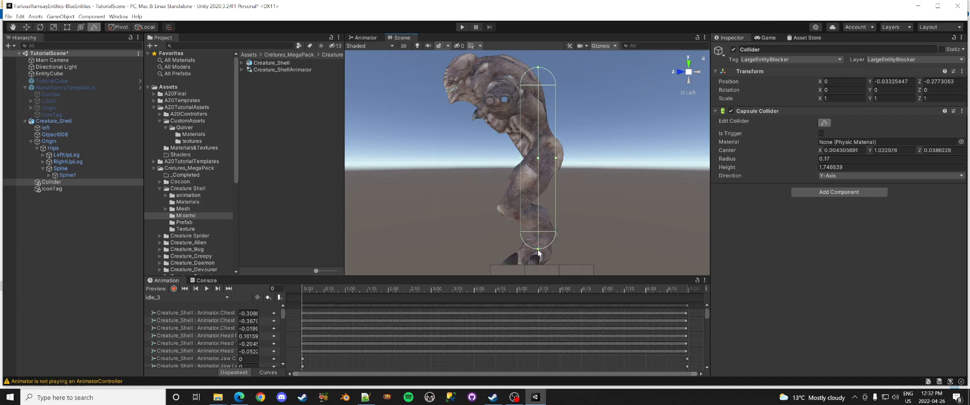
click(678, 71)
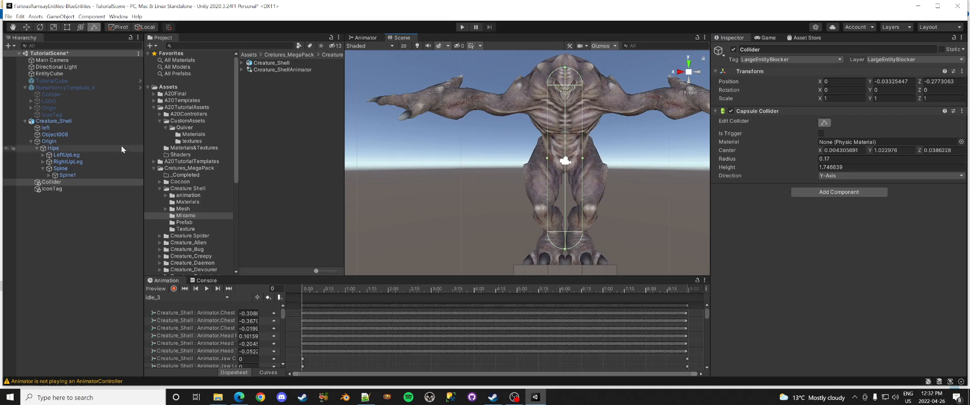
double_click(178, 6)
click(6, 14)
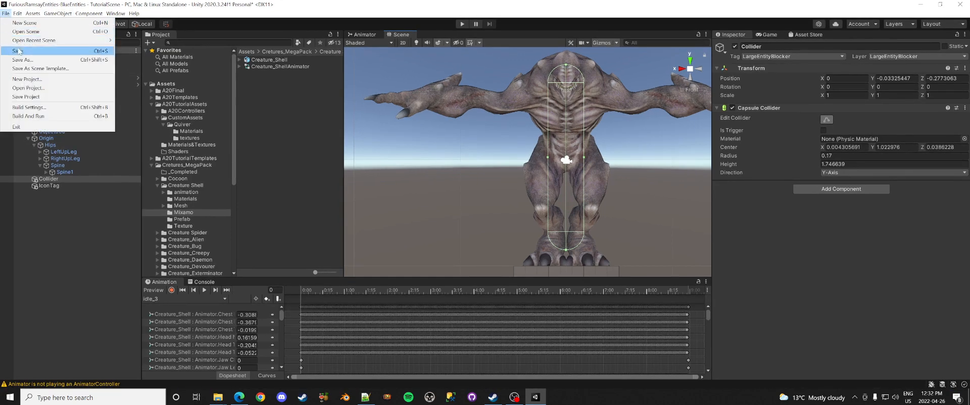
Step: Save the scene and expand NurseNancyTemplate_X's Hips and leg bones to find LeftUpperLegGore
click(21, 53)
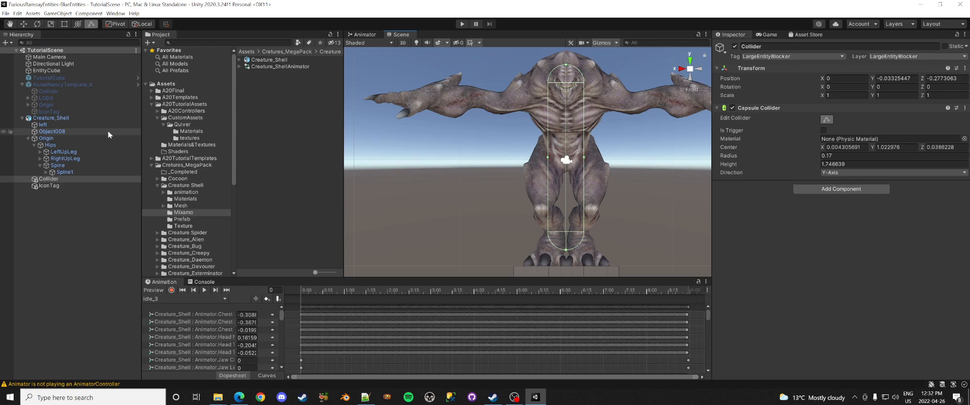
click(28, 104)
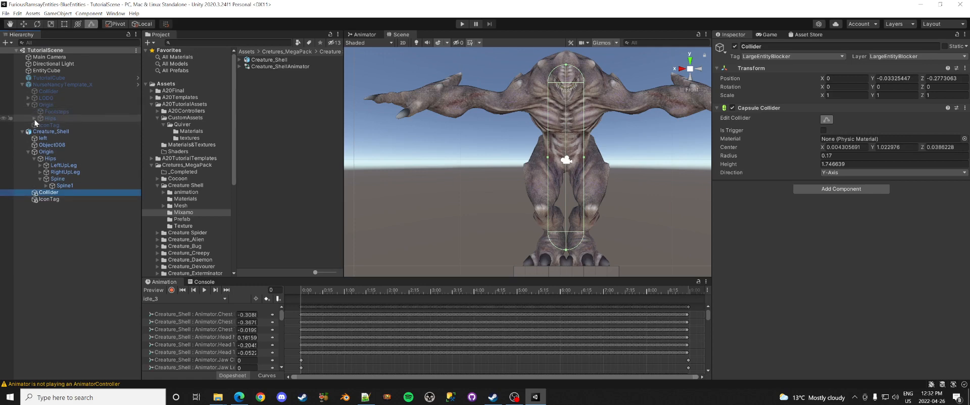
click(34, 118)
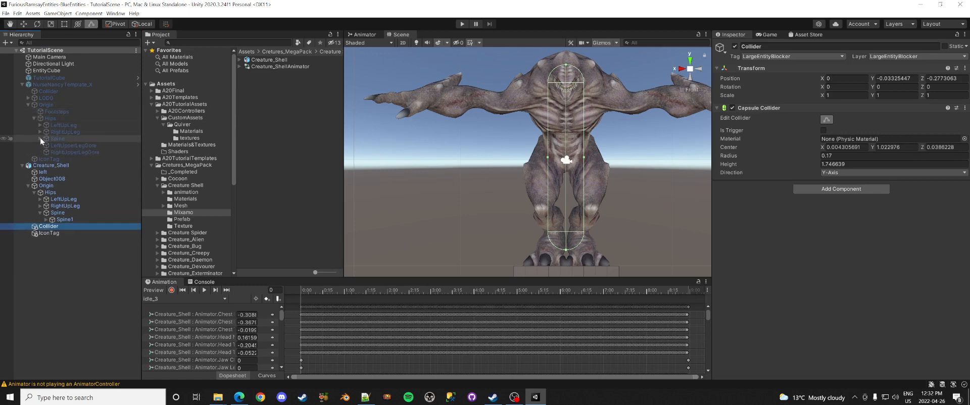
click(40, 138)
click(40, 132)
click(41, 125)
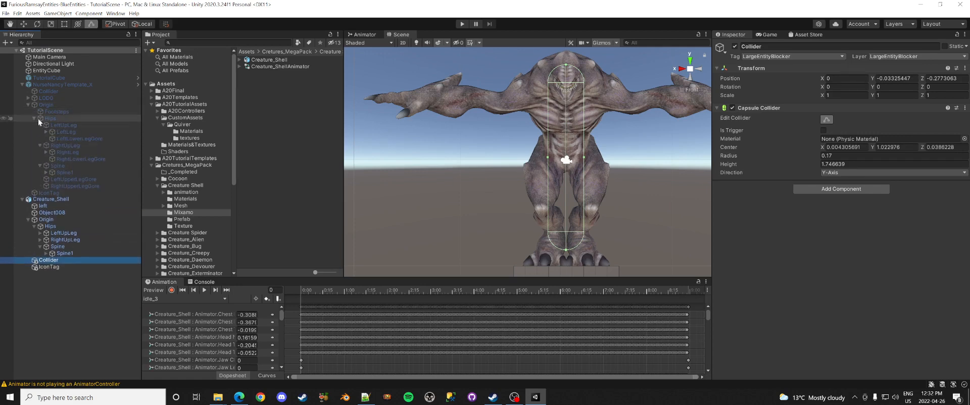
click(71, 180)
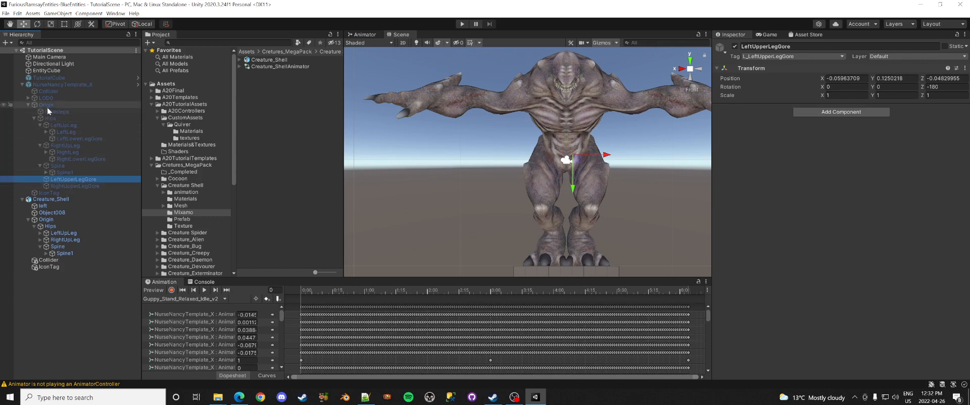
Step: Duplicate LeftUpperLegGore and RightUpperLegGore and move the copies under Creature_Shell's Hips
click(35, 118)
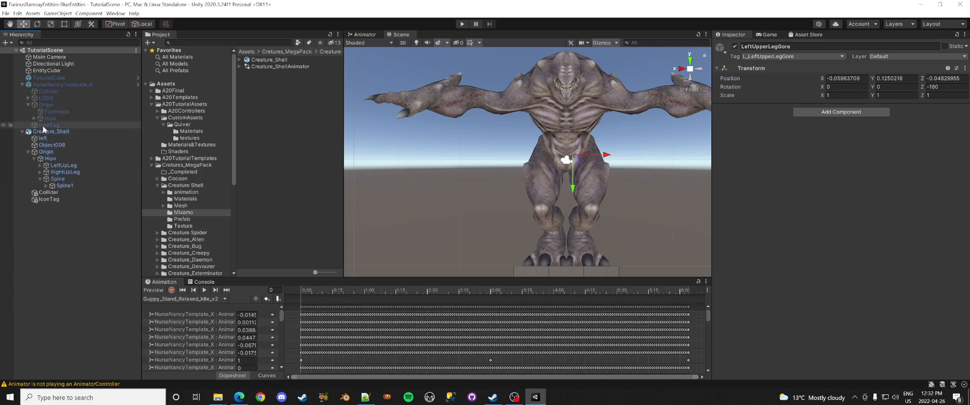
click(34, 119)
click(41, 125)
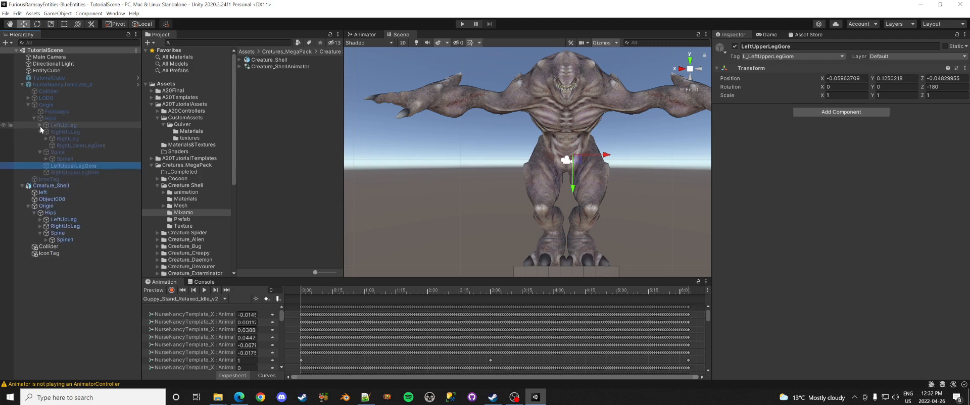
click(41, 133)
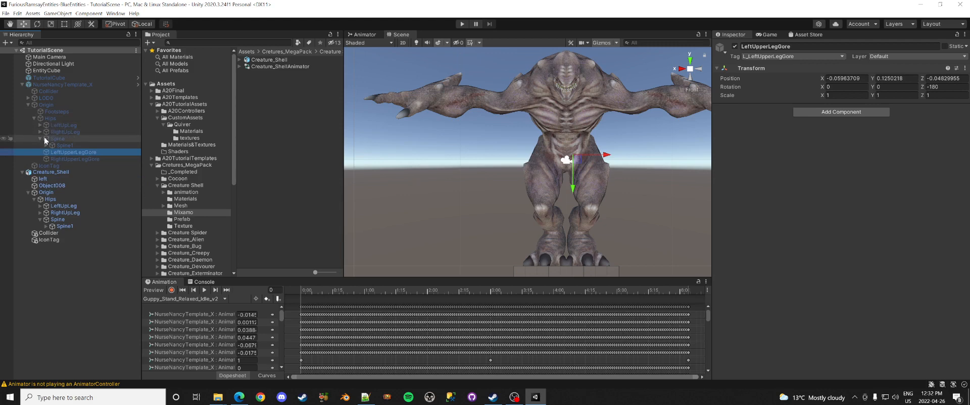
ctrl+click(59, 158)
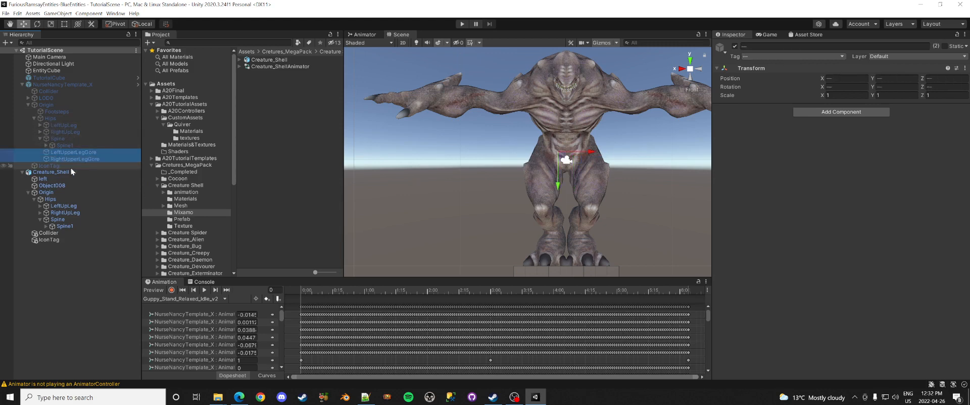
key(ctrl+d)
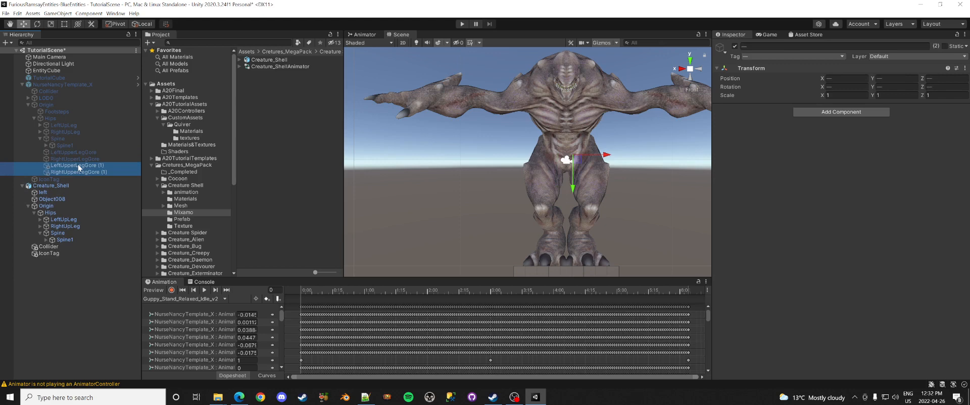
drag(77, 165, 53, 215)
click(98, 234)
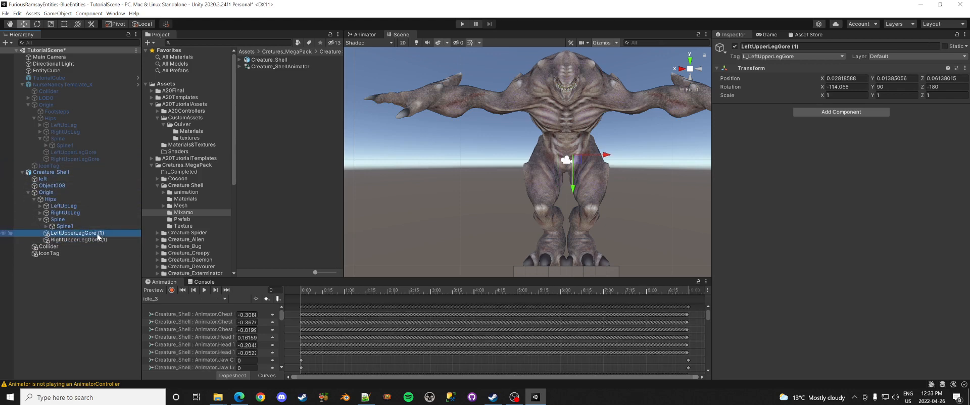
Step: Drop the ' (1)' suffix so the copies are named LeftUpperLegGore and RightUpperLegGore
key(F2)
drag(97, 234, 125, 254)
key(BackSpace)
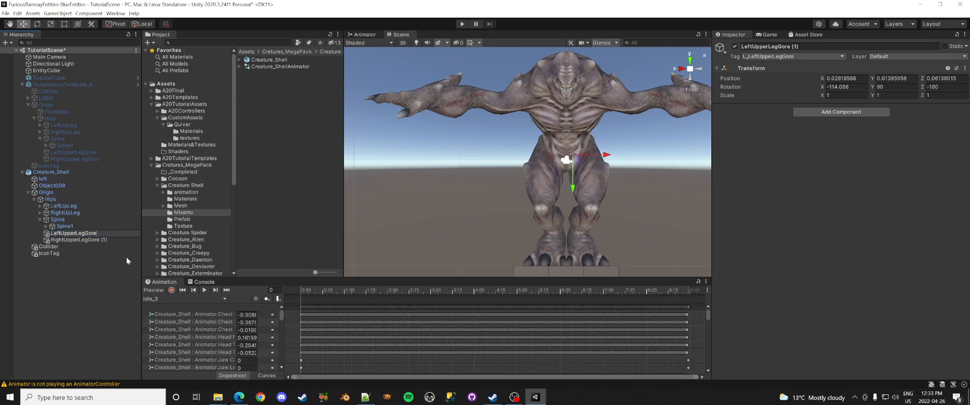
key(Return)
click(93, 240)
key(F2)
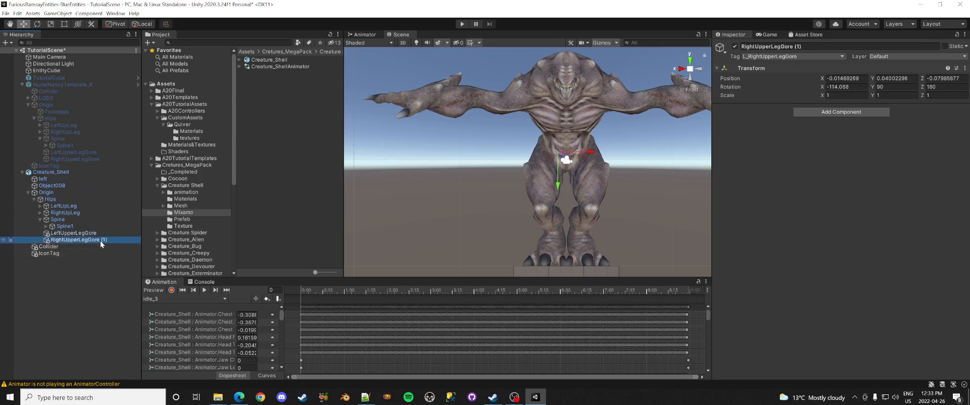
drag(100, 241, 128, 257)
key(BackSpace)
key(Return)
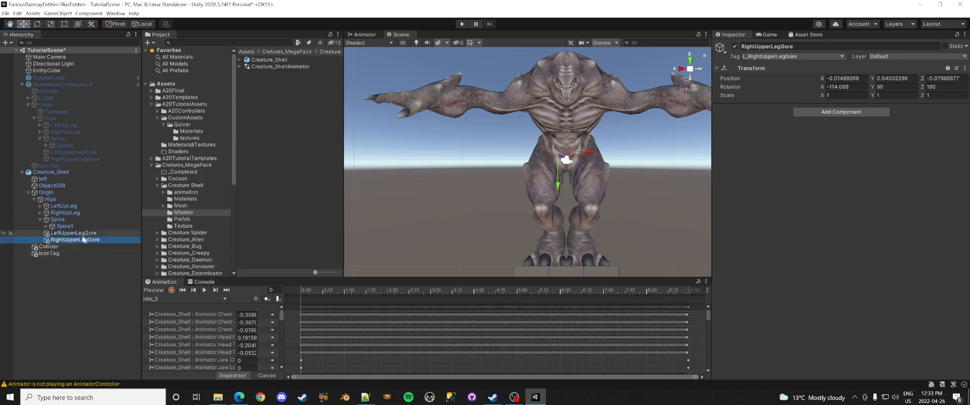
Step: Shift LeftUpperLegGore sideways and slightly down onto the creature's left thigh
click(80, 233)
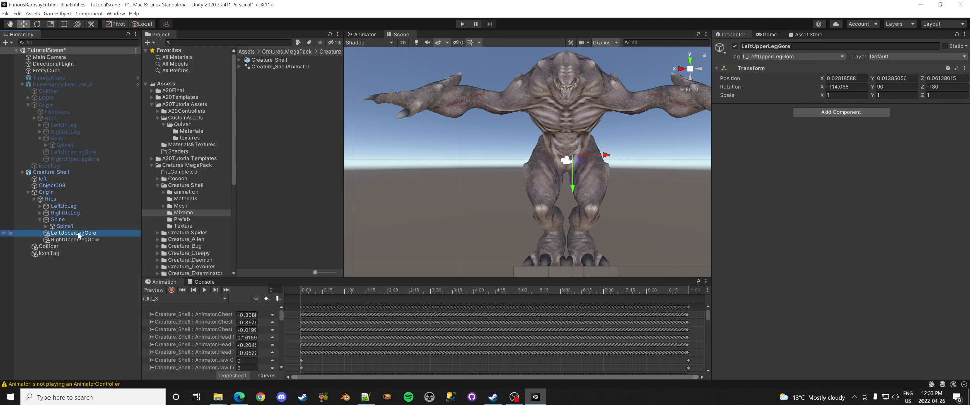
drag(608, 155, 626, 160)
drag(589, 190, 589, 194)
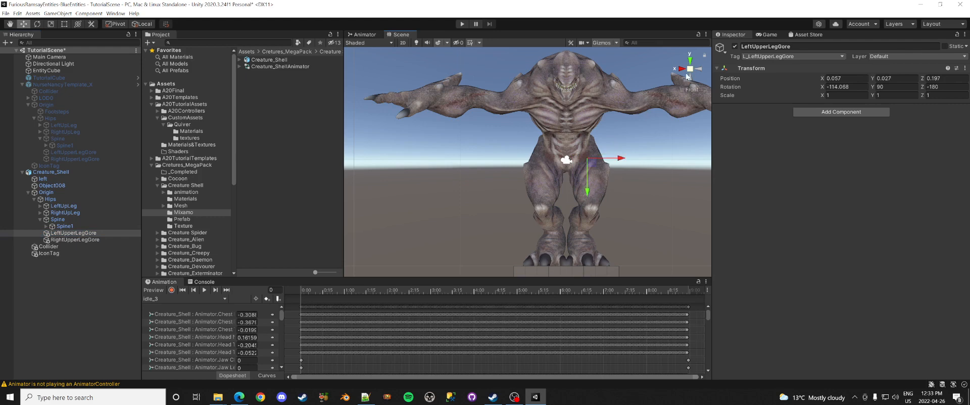
click(700, 73)
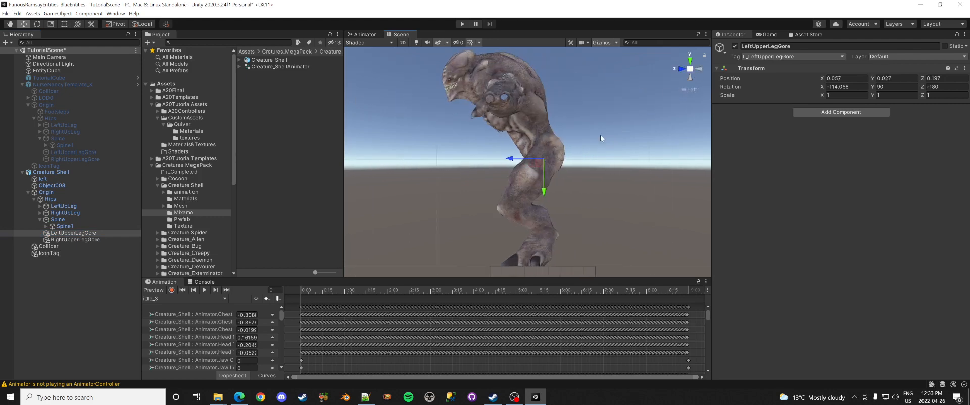
click(540, 158)
Step: Position RightUpperLegGore onto the right thigh, comparing with the template's gore from the side
click(74, 240)
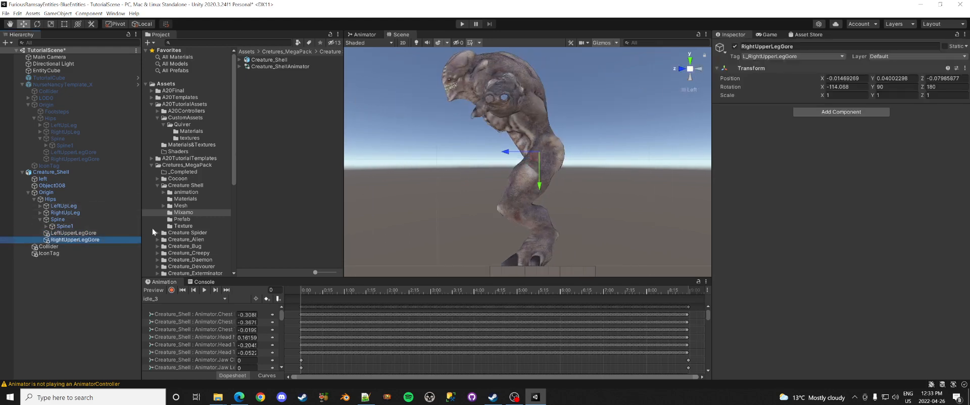
click(679, 69)
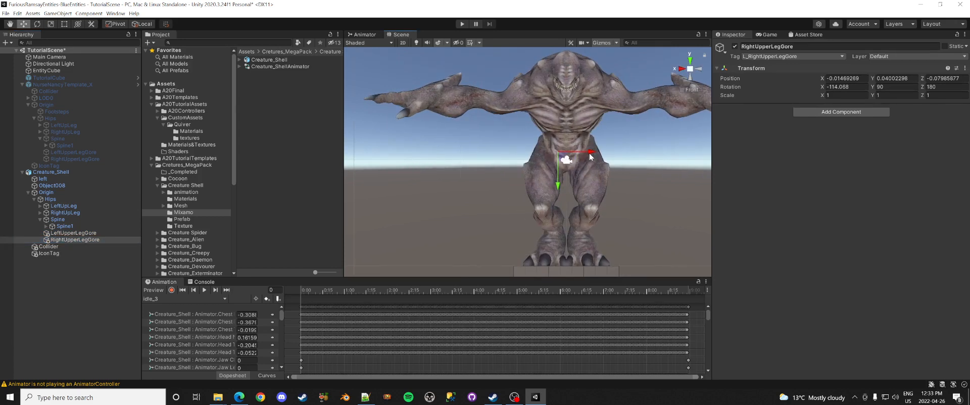
drag(588, 154, 580, 154)
drag(547, 184, 547, 191)
drag(584, 162, 578, 165)
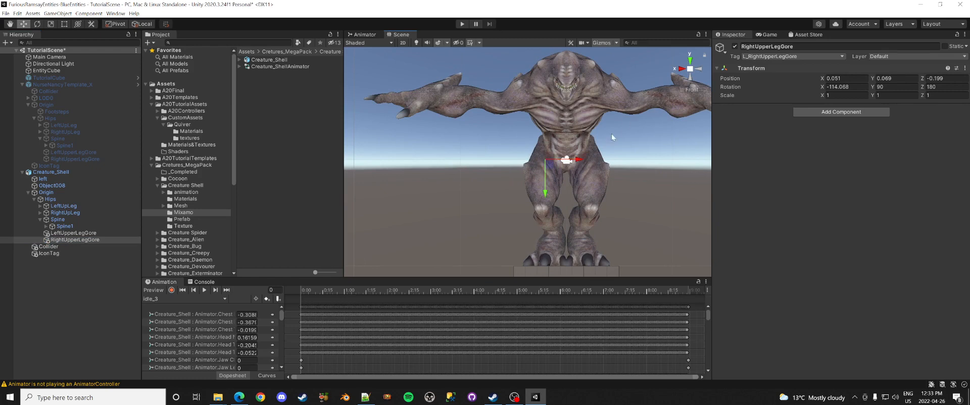
click(682, 69)
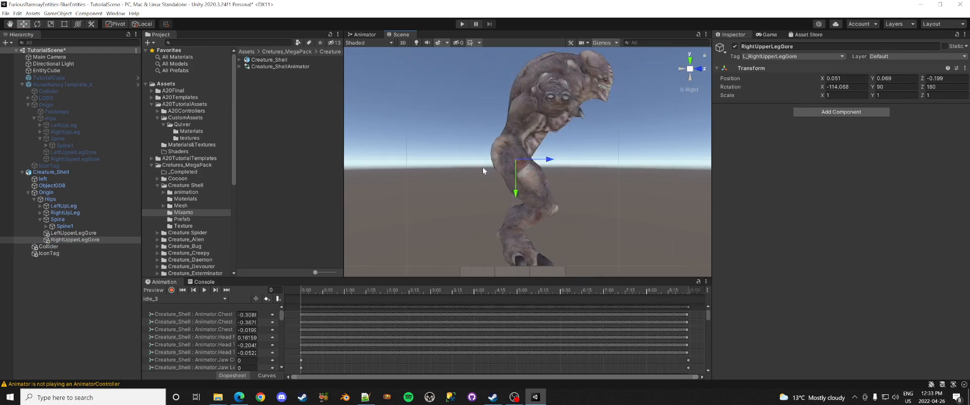
click(40, 131)
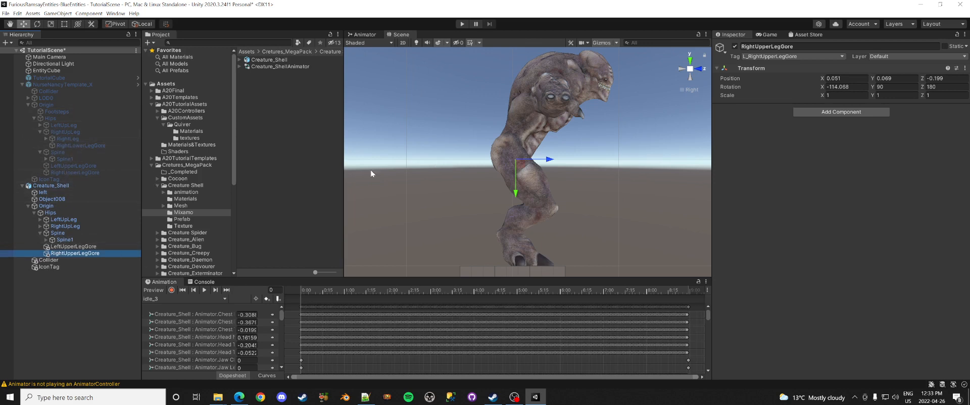
click(680, 71)
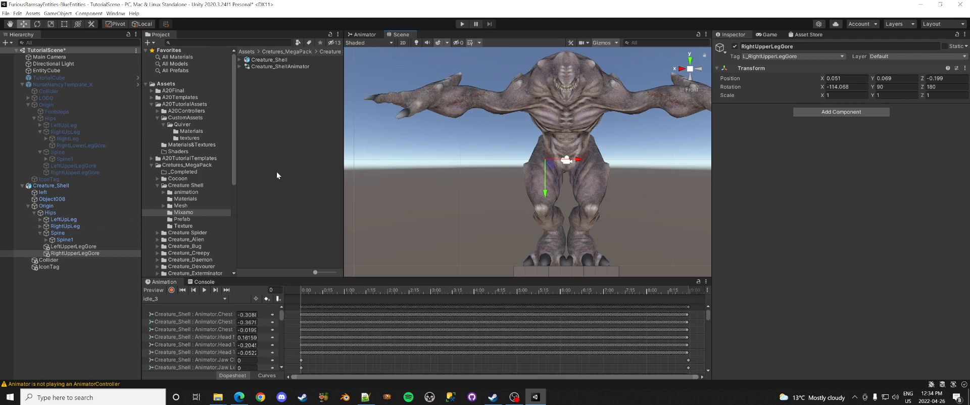
Step: Save Creature_Shell as an original prefab in the _Completed folder
click(94, 185)
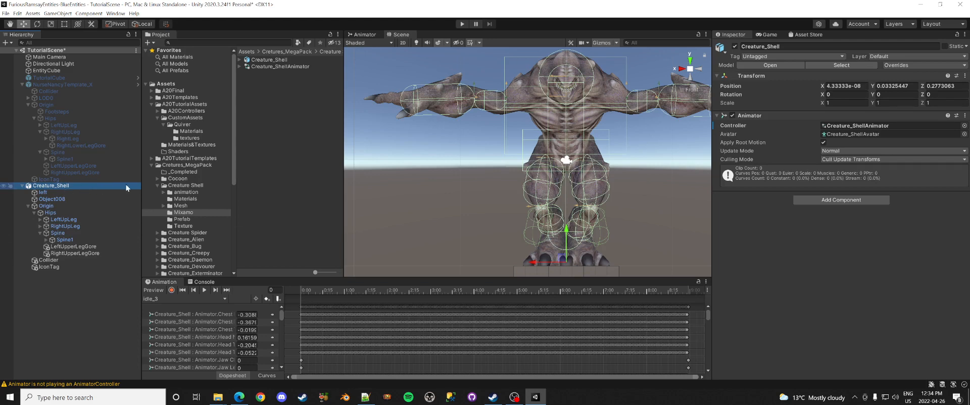
click(182, 172)
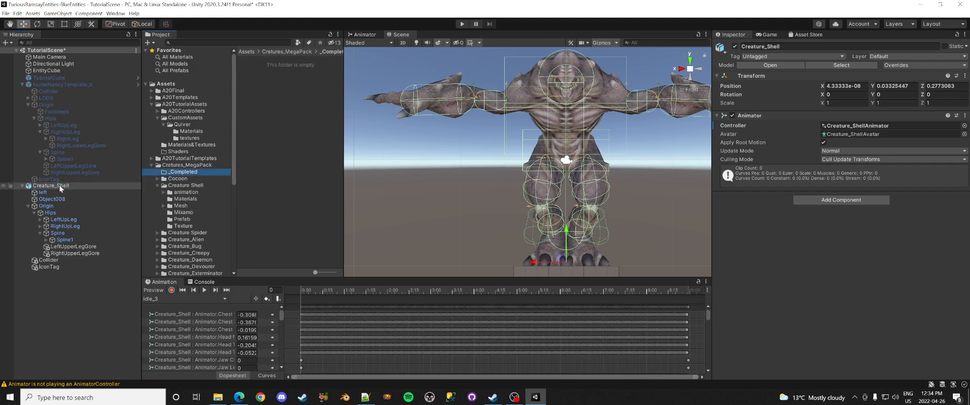
drag(59, 185, 279, 94)
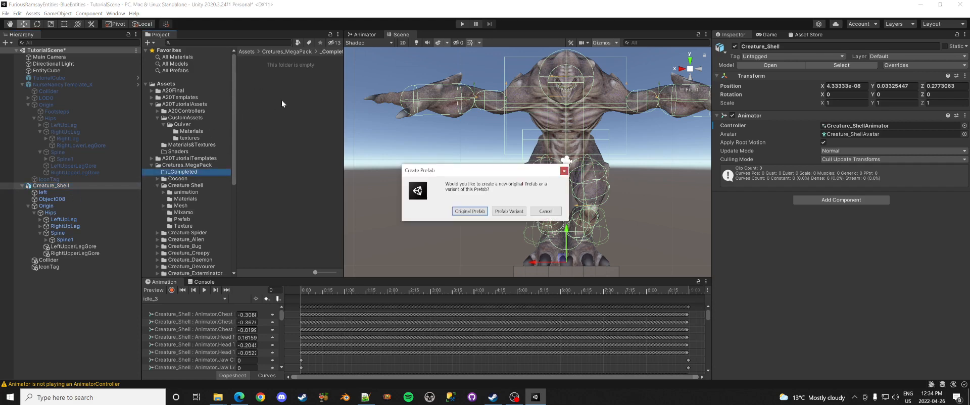
click(470, 211)
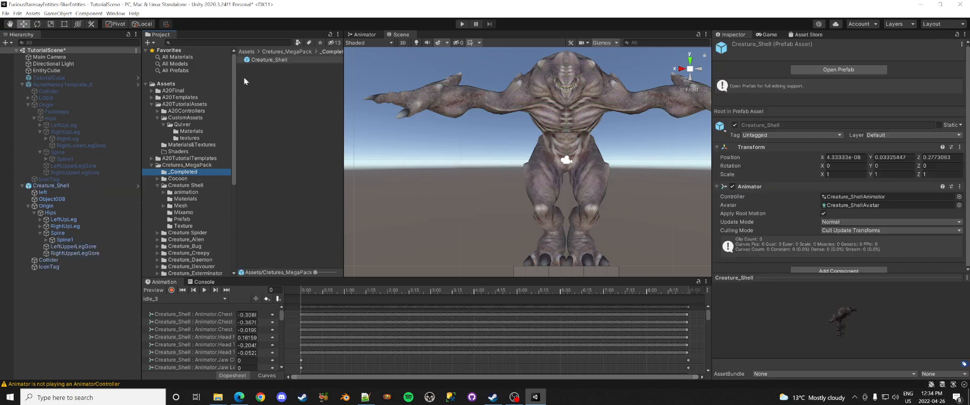
Step: Build a multi-platform AssetBundle from the prefab, overwriting FR_Nasty.unity3d
right_click(253, 59)
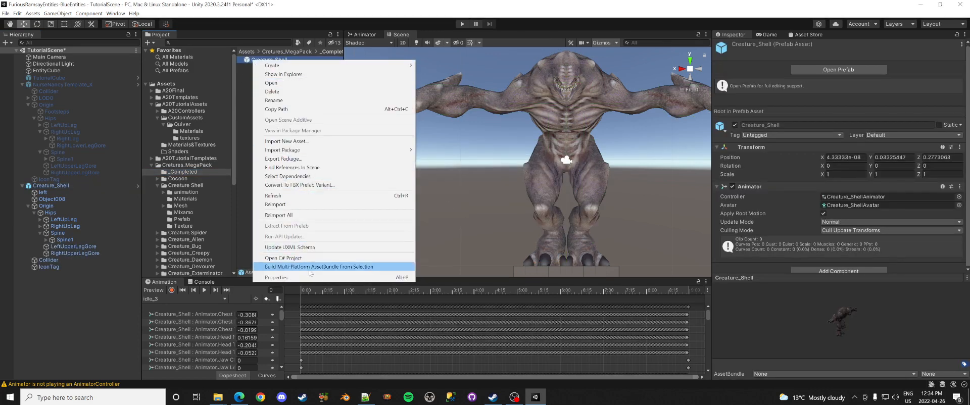
click(323, 267)
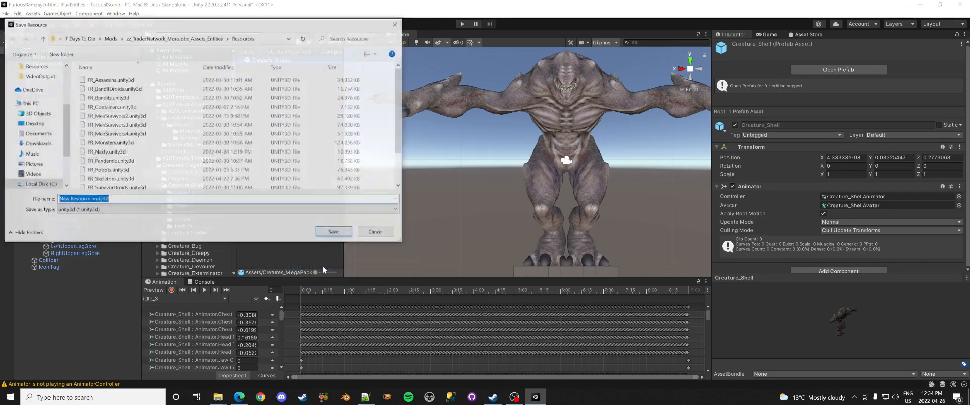
double_click(107, 152)
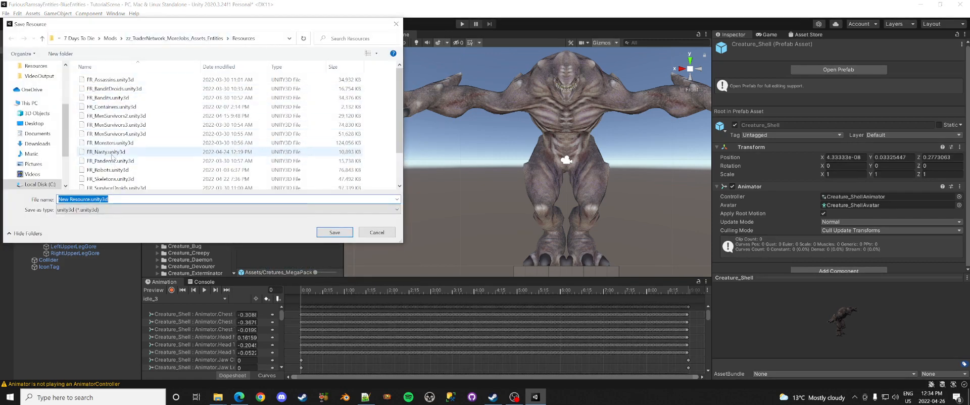
click(504, 199)
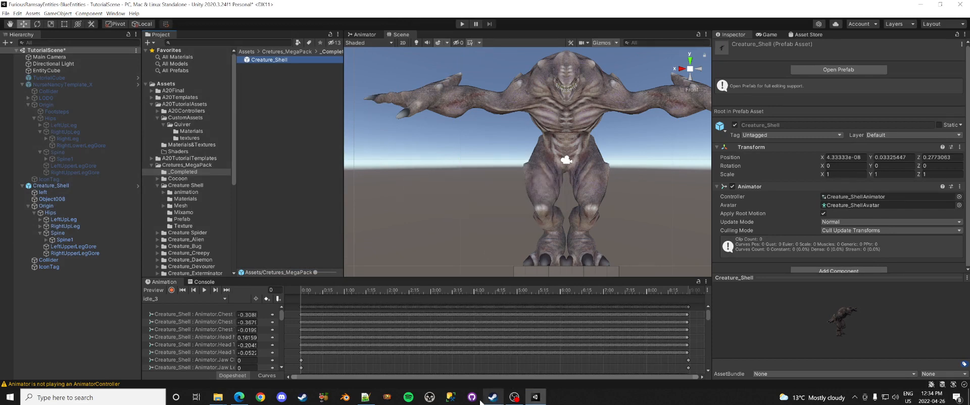
click(366, 397)
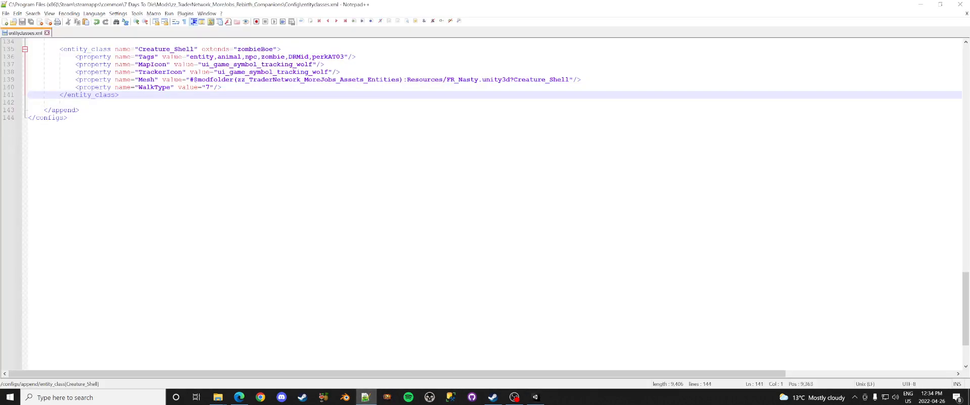
Step: Review the Creature_Shell entry's parent class zombieBoe and WalkType in entityclasses.xml, then return to Unity
key(End)
double_click(272, 49)
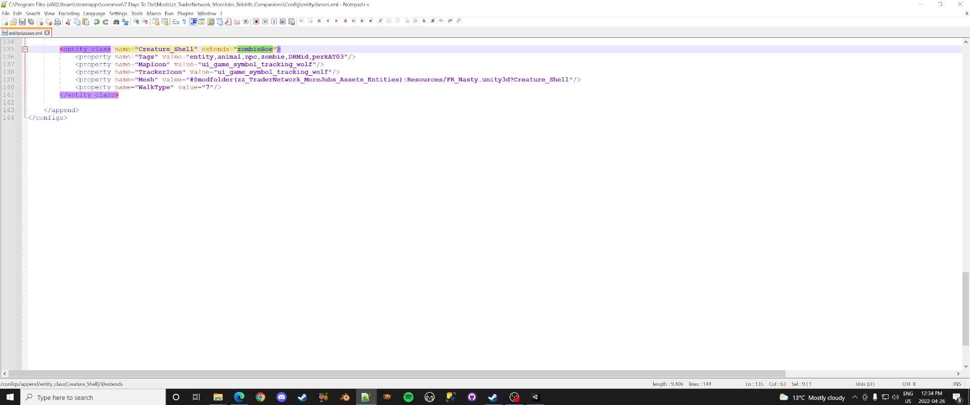
click(222, 87)
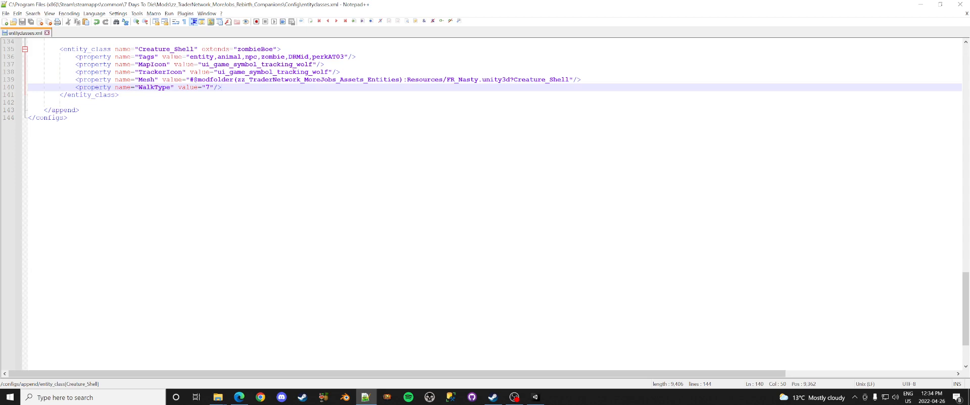
click(536, 398)
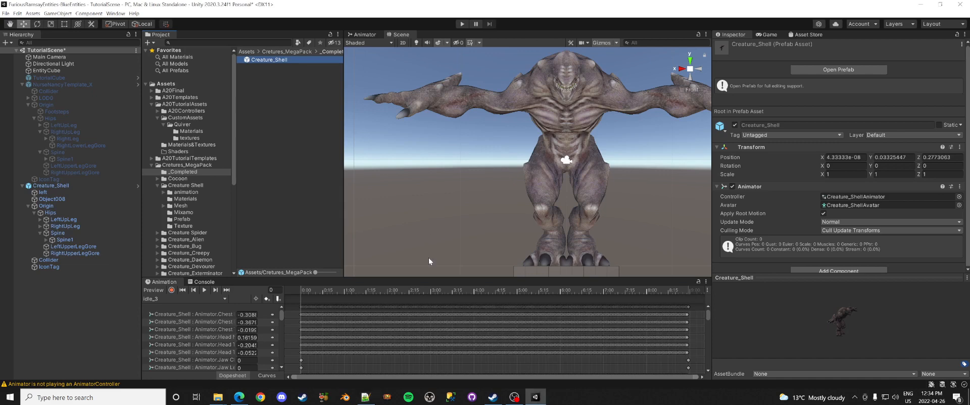
Step: Launch 7 Days to Die from the Steam library with 'Play 7 Days to Die'
click(493, 397)
click(254, 182)
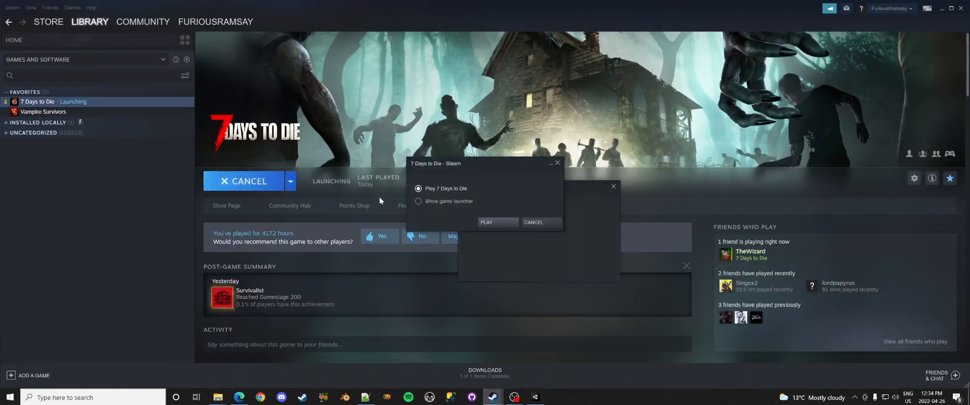
click(490, 221)
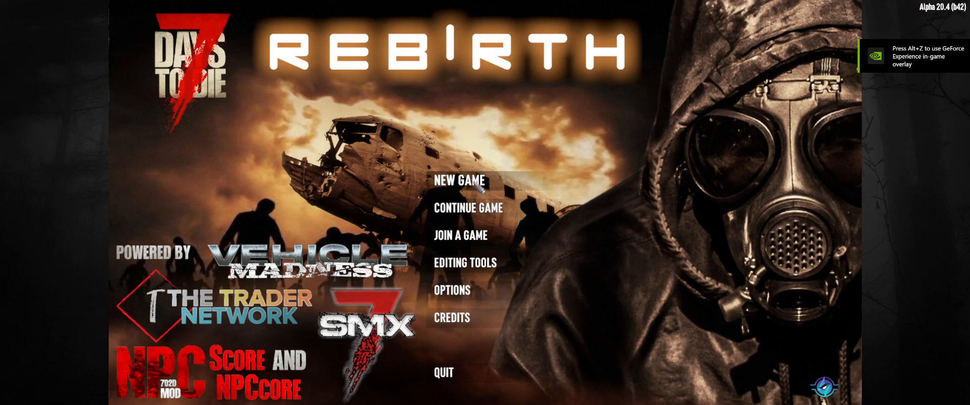
Step: Start a new game, then Alt+Tab back to Unity while it loads
click(474, 181)
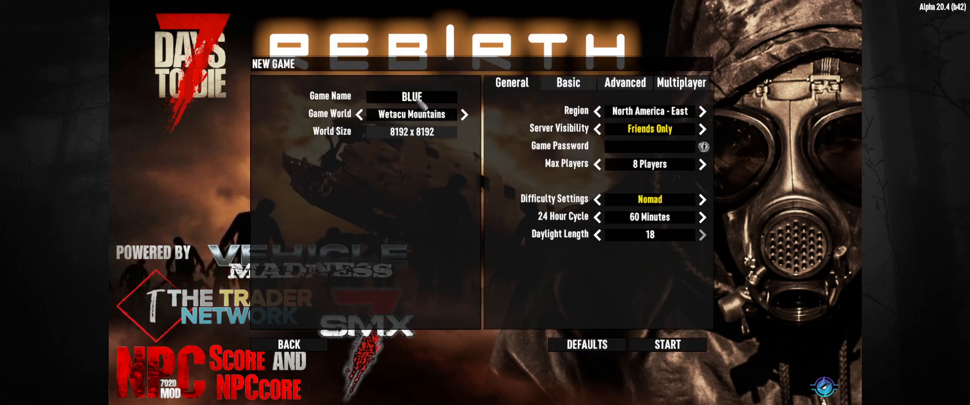
click(683, 346)
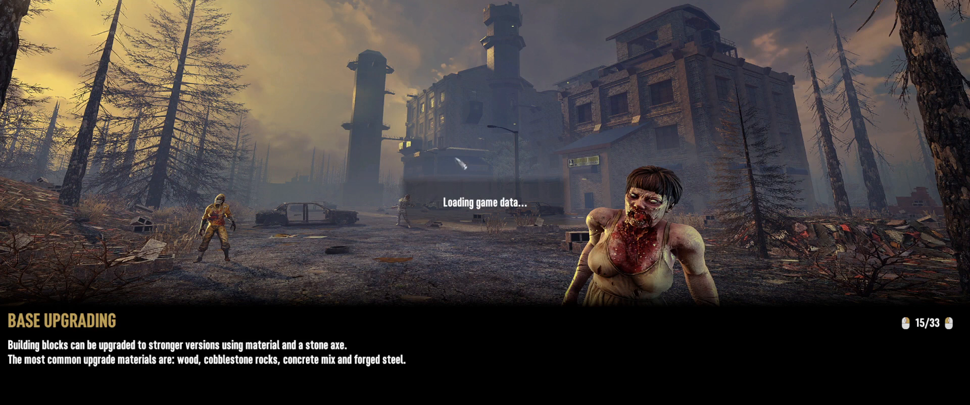
key(alt+Tab)
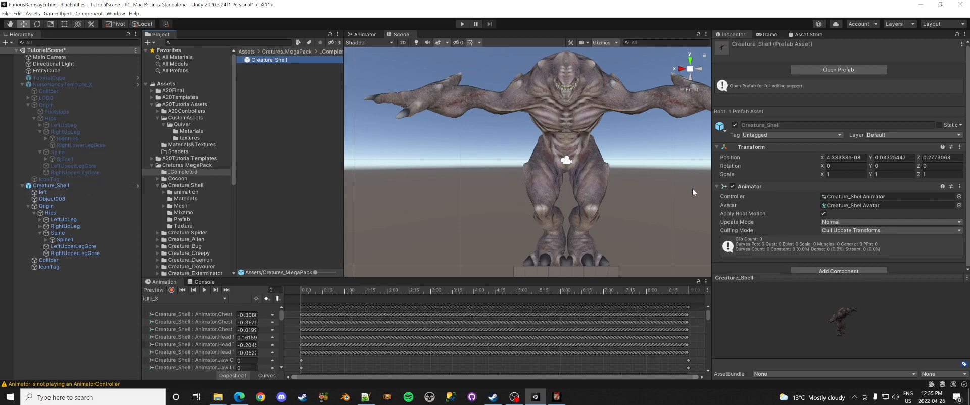
Step: Open Creature_ShellAnimator and view its Base, OverrideLayer, FullBodyOverlays and Hit layers, then return to the game
click(848, 197)
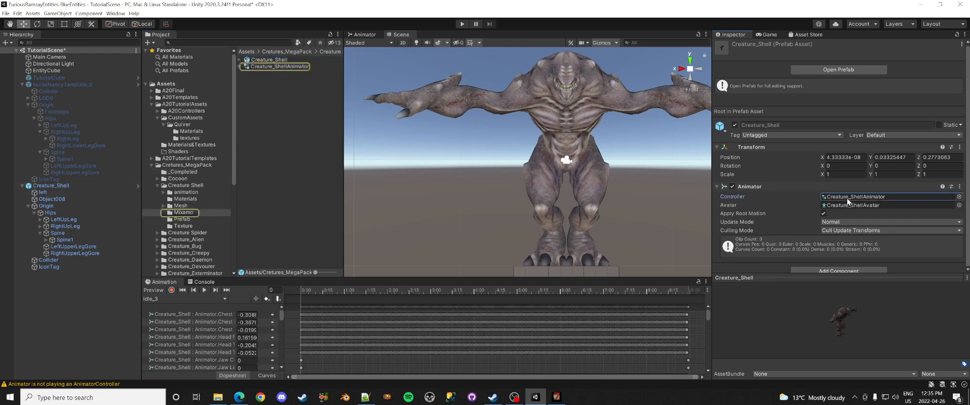
double_click(277, 67)
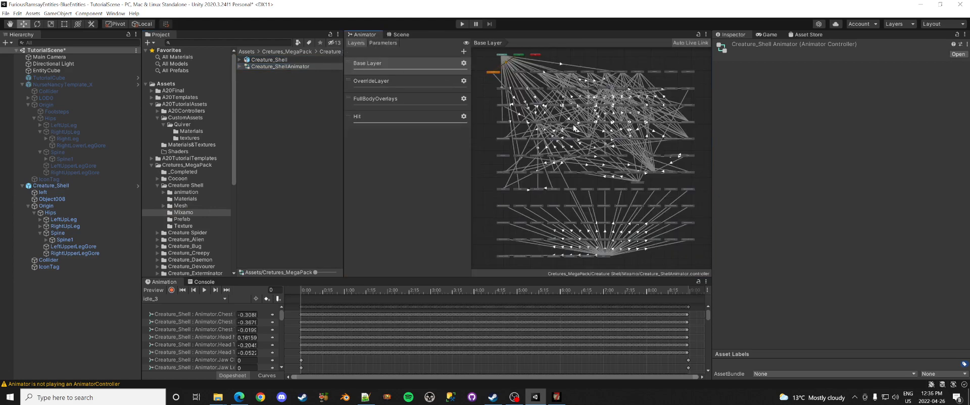
scroll(575, 129, up, 2)
scroll(580, 118, down, 1)
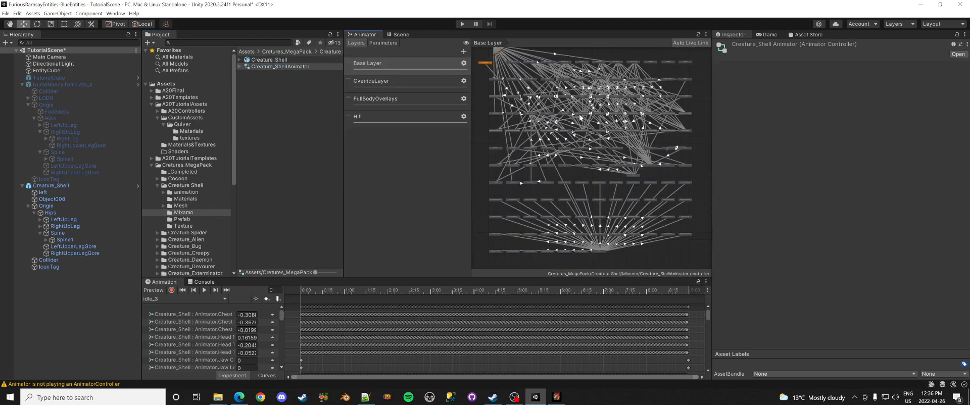
mouse_move(581, 110)
middle_down()
mouse_move(604, 150)
mouse_move(582, 116)
middle_up()
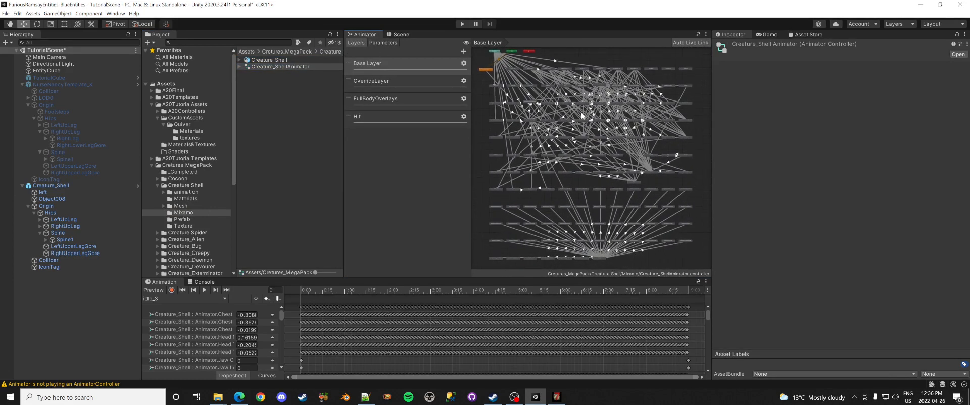
click(401, 80)
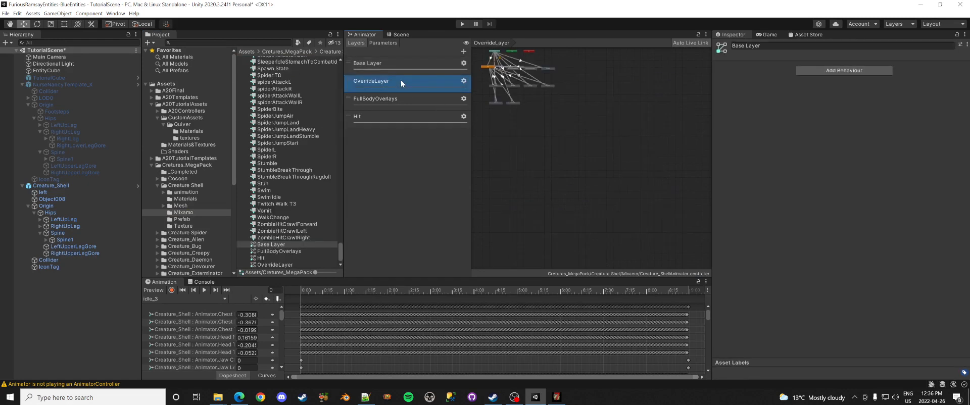
click(406, 102)
click(407, 119)
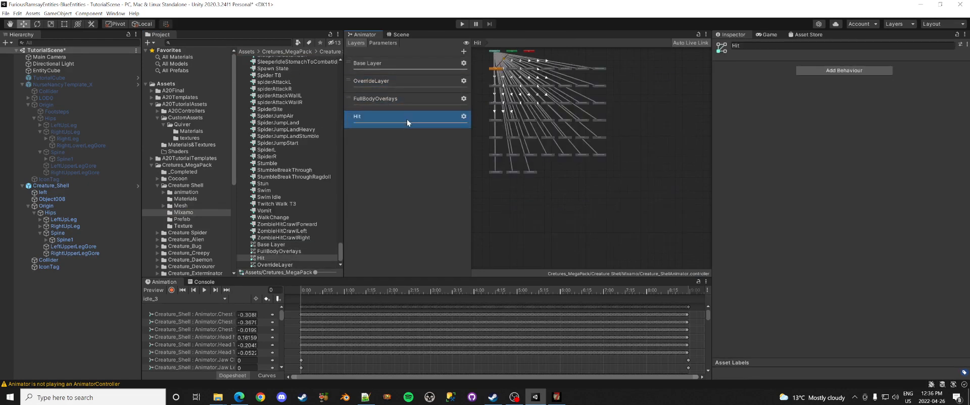
click(393, 64)
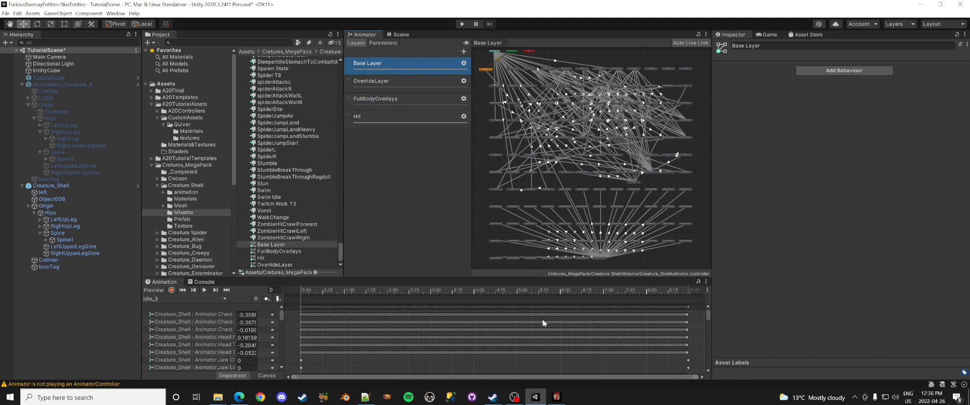
click(558, 397)
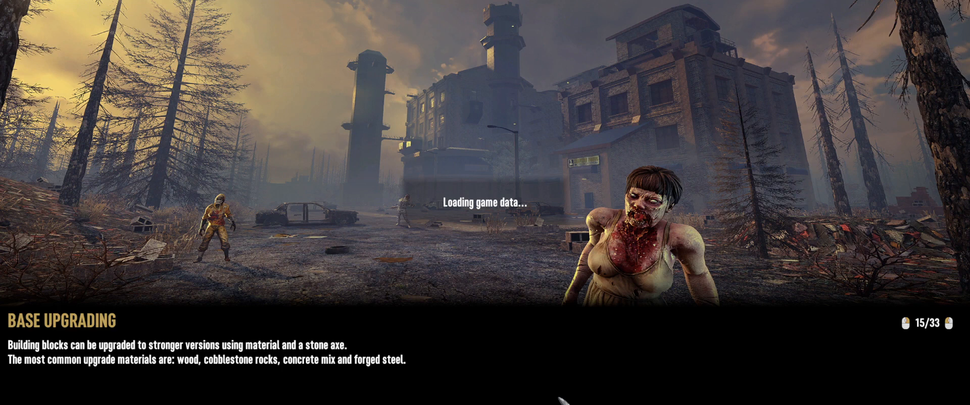
Step: Alt+Tab from the loading game back to the Creature_ShellAnimator graph in Unity
key(alt+Tab)
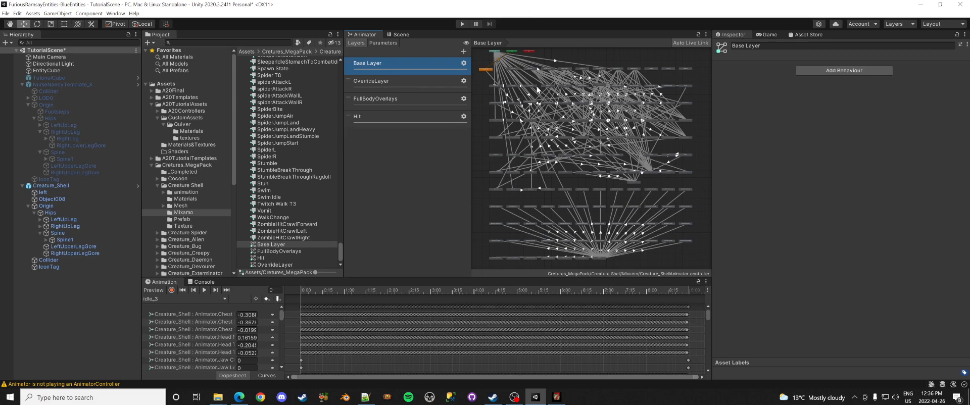
Step: Zoom and pan the Base Layer graph to select the Relax Walk T7 state
middle_drag(537, 87, 543, 153)
scroll(543, 152, up, 1)
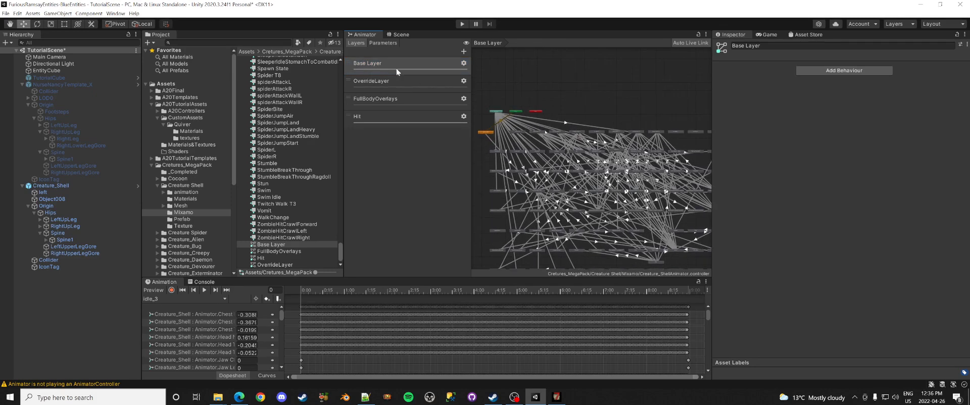
scroll(573, 148, up, 3)
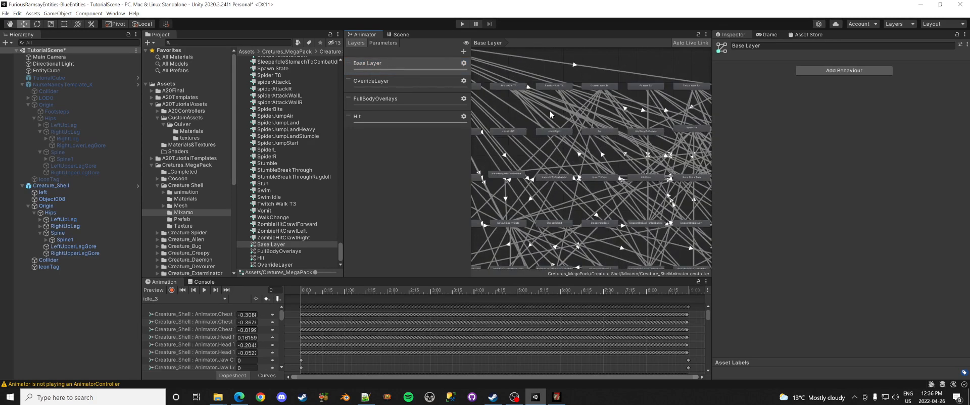
scroll(550, 111, up, 2)
scroll(537, 183, up, 5)
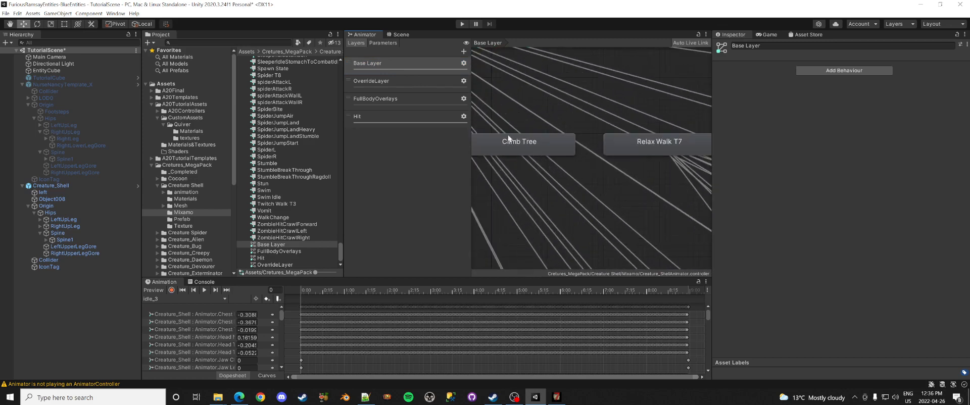
middle_drag(649, 180, 563, 204)
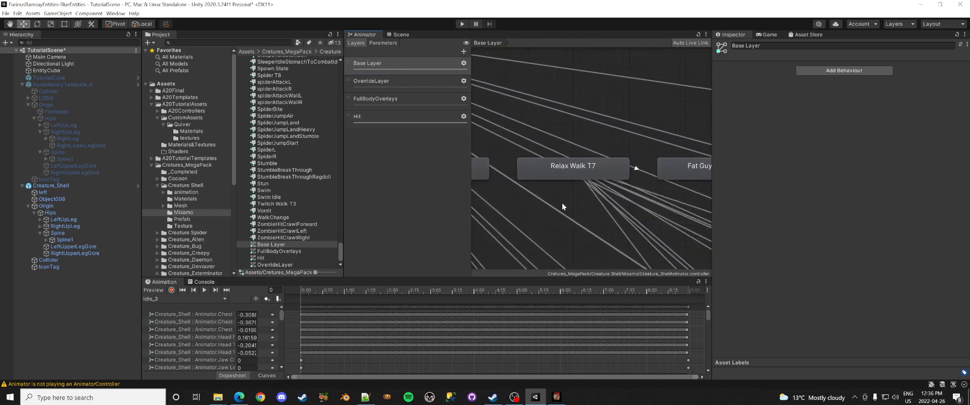
click(580, 169)
Step: Open the Relax Walk T7 2D Freeform Directional blend tree of idle_3, walkForward_1 and runForwardA
scroll(576, 202, down, 3)
middle_drag(575, 214, 509, 221)
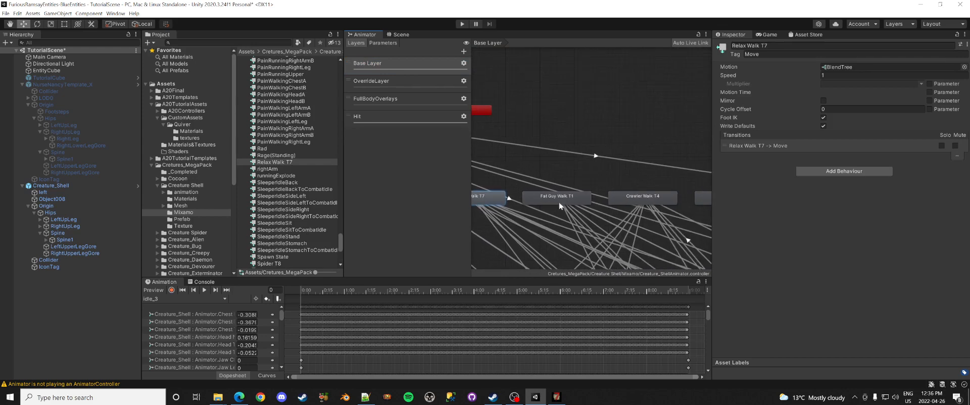
middle_drag(688, 226, 581, 231)
mouse_move(644, 230)
middle_down()
mouse_move(541, 229)
mouse_move(695, 203)
middle_up()
middle_drag(552, 216, 686, 212)
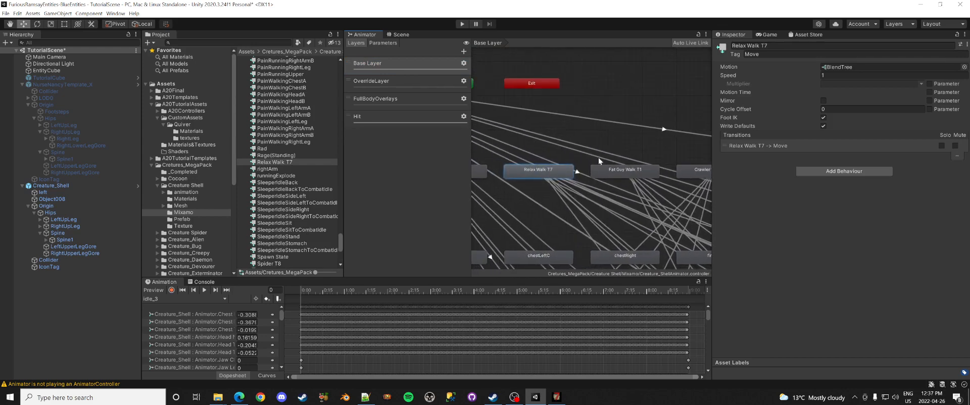
double_click(832, 67)
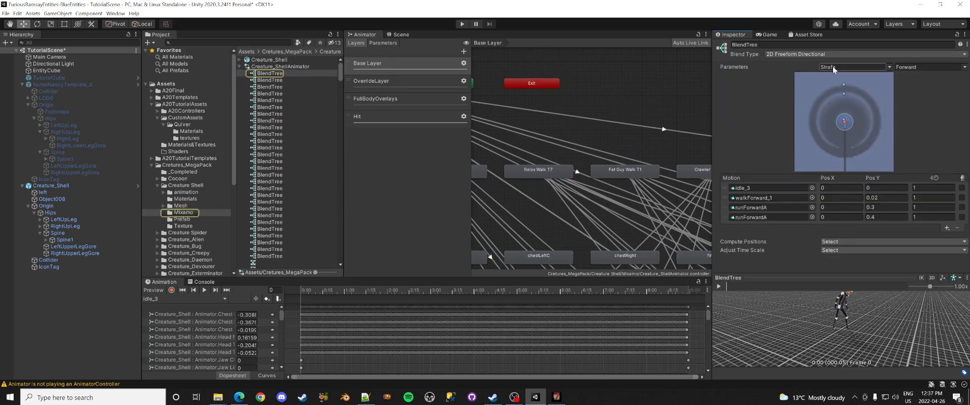
Step: Locate and preview the idle_3 clip, open the Root_Motion folder, then return to the game
click(755, 190)
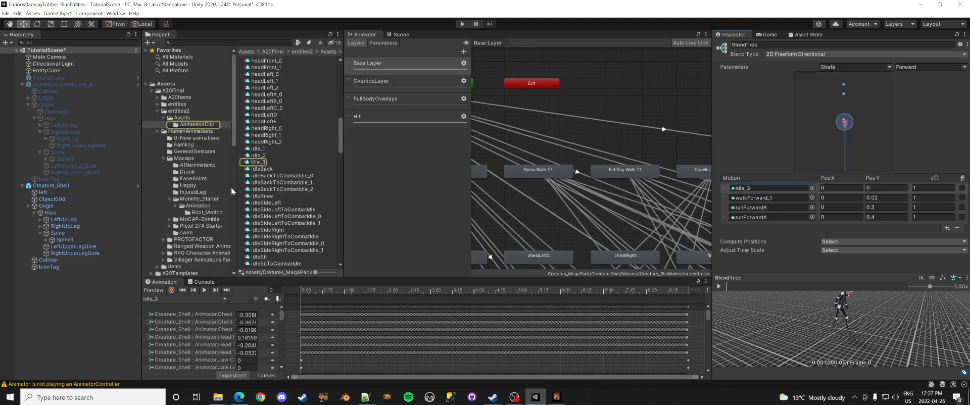
click(263, 163)
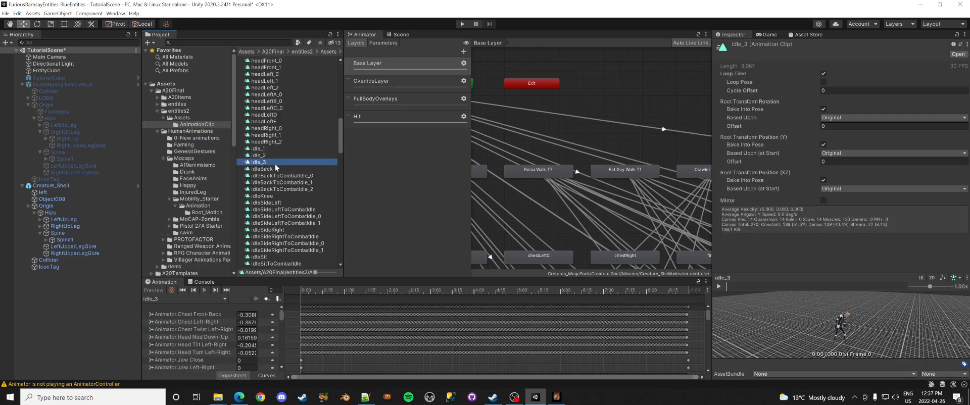
click(719, 286)
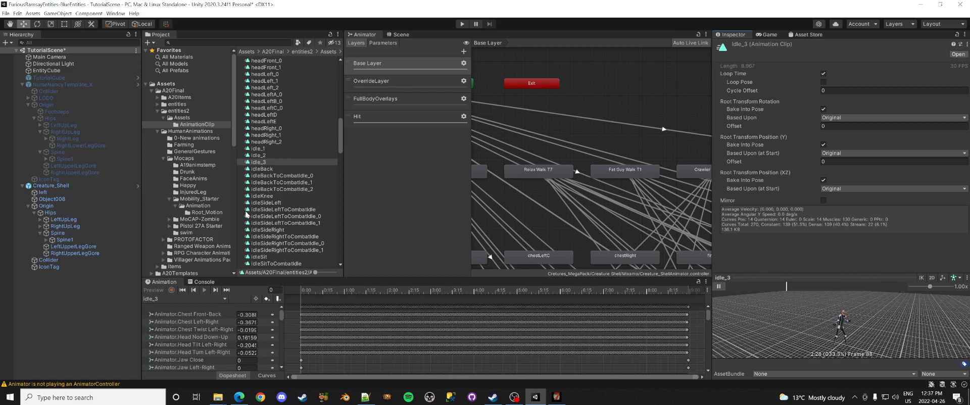
click(220, 211)
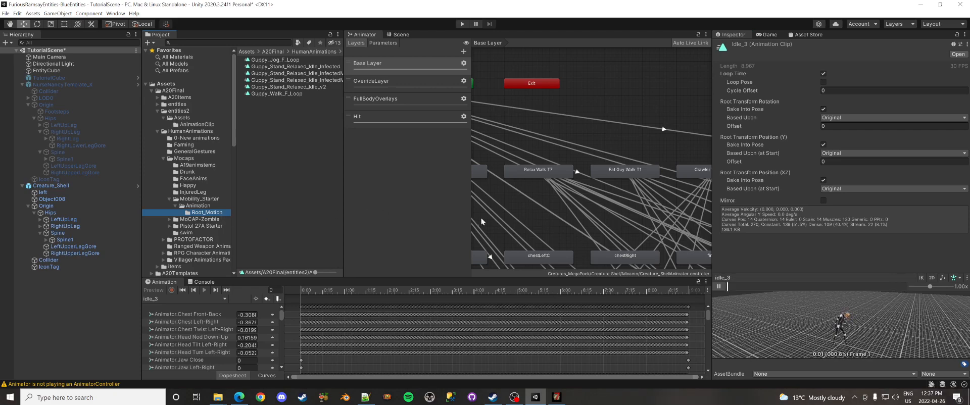
key(alt+Tab)
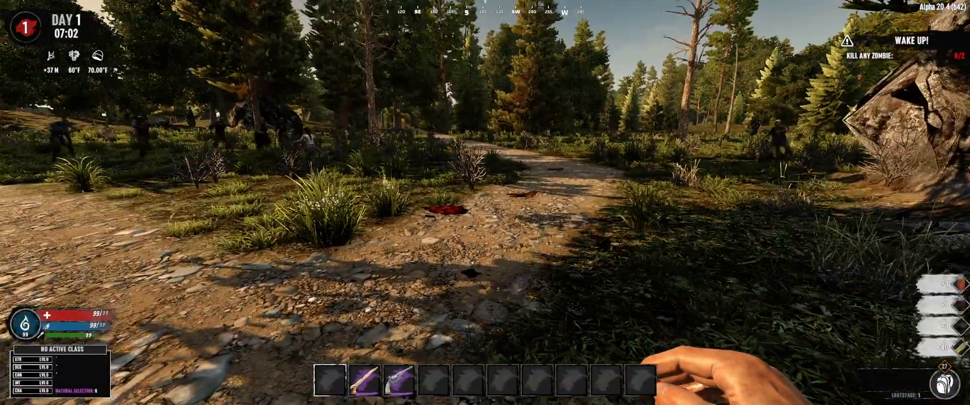
Step: Run the killall command in the debug console to remove every zombie
key(F1)
text(killall)
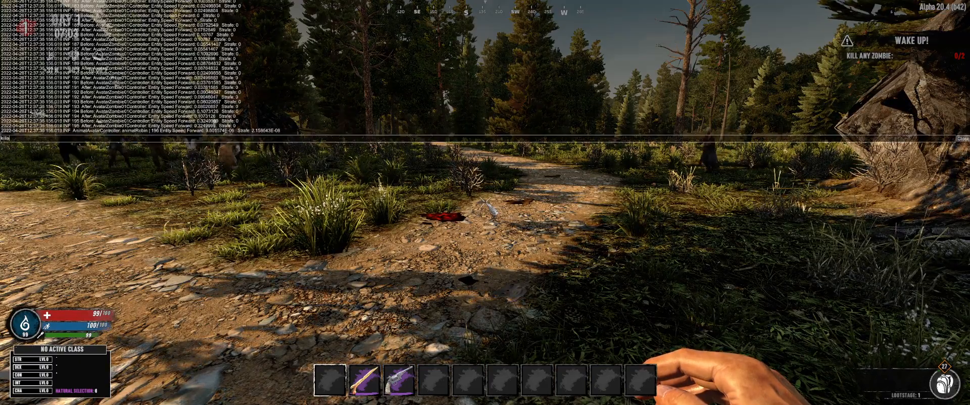
key(BackSpace)
key(BackSpace)
key(BackSpace)
key(BackSpace)
key(BackSpace)
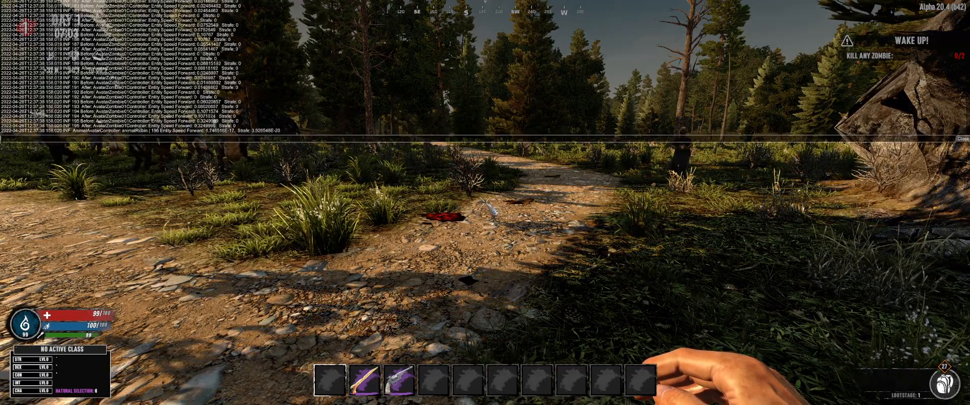
text(l)
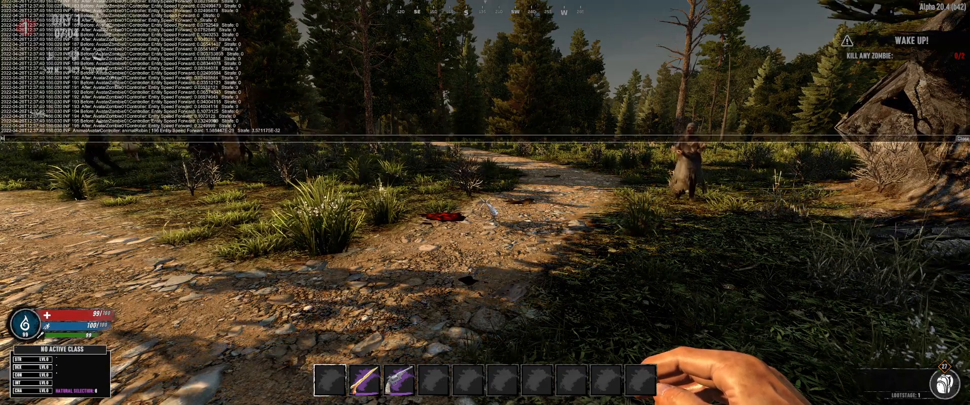
text(lall)
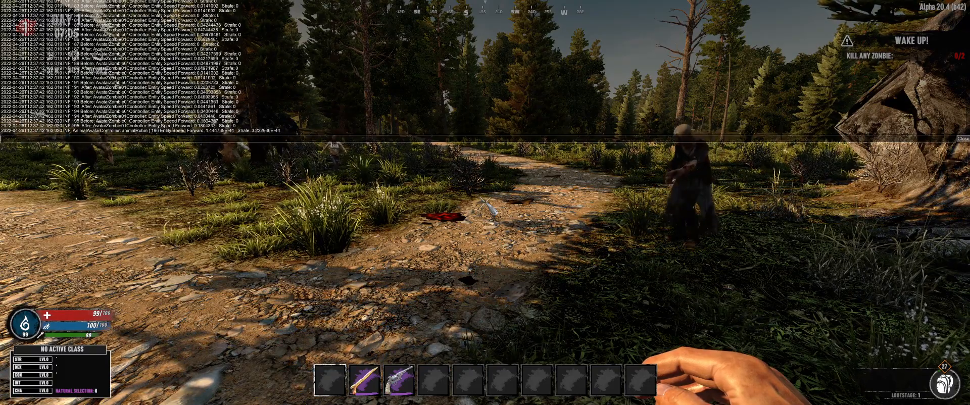
key(Return)
Step: Close the console and open the F6 entity spawn menu listing Creature_Shell
key(F1)
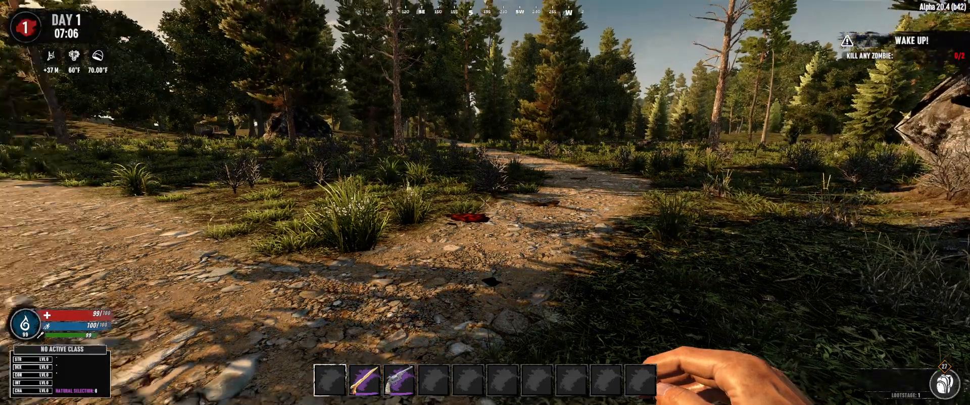
key(F1)
key(F1)
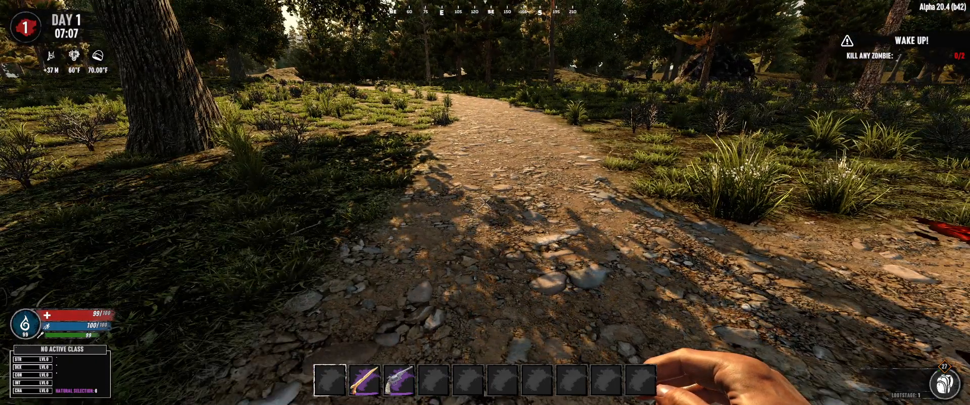
key(F6)
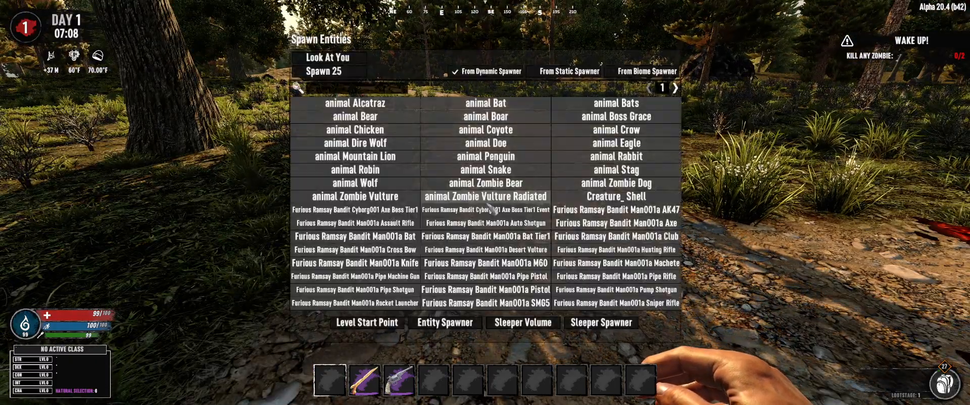
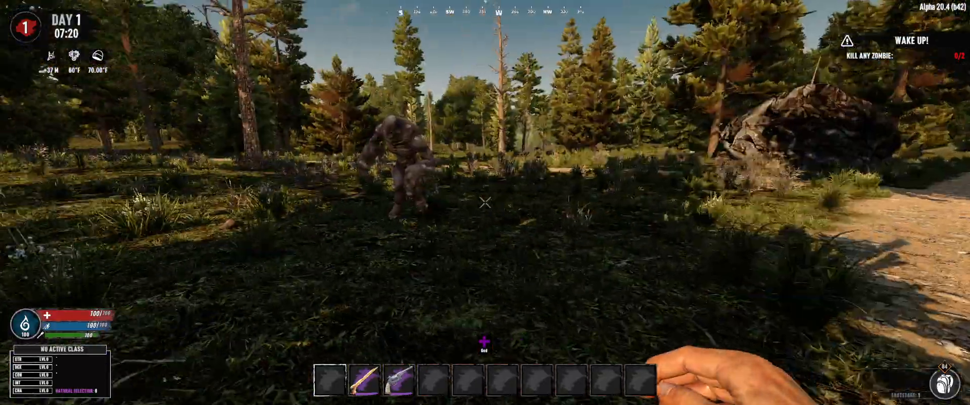
Step: Equip the knife and stab the Creature_Shell twice while backing off, then pause and switch to Unity
key(2)
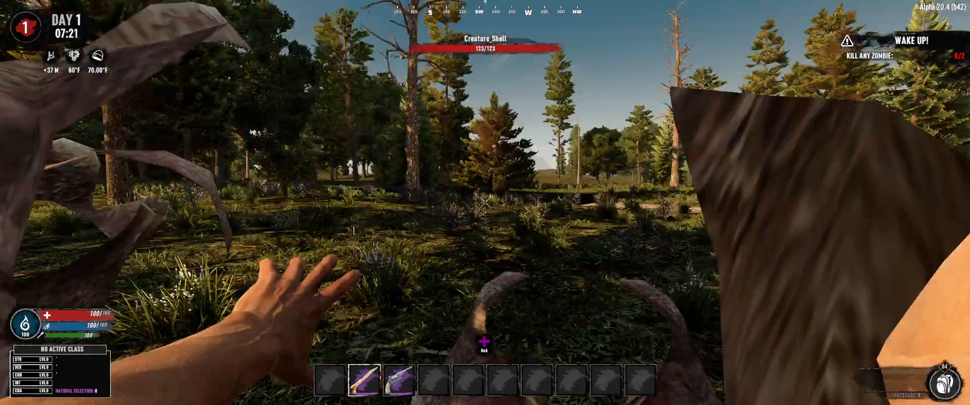
click(485, 202)
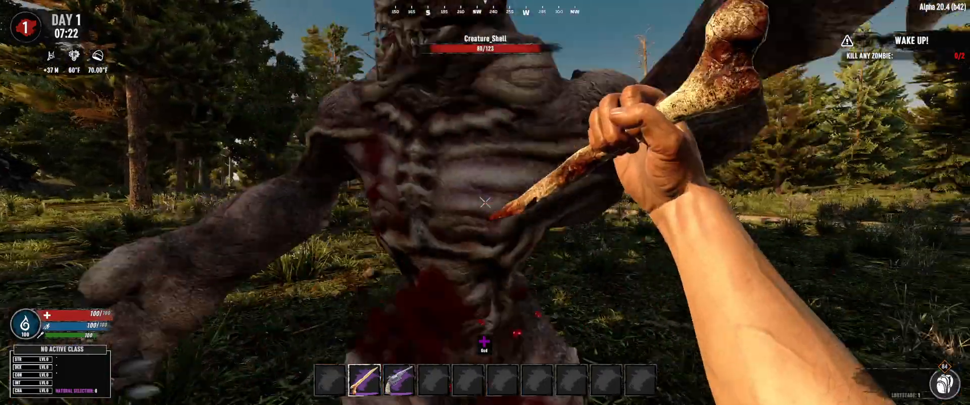
key(s)
click(486, 202)
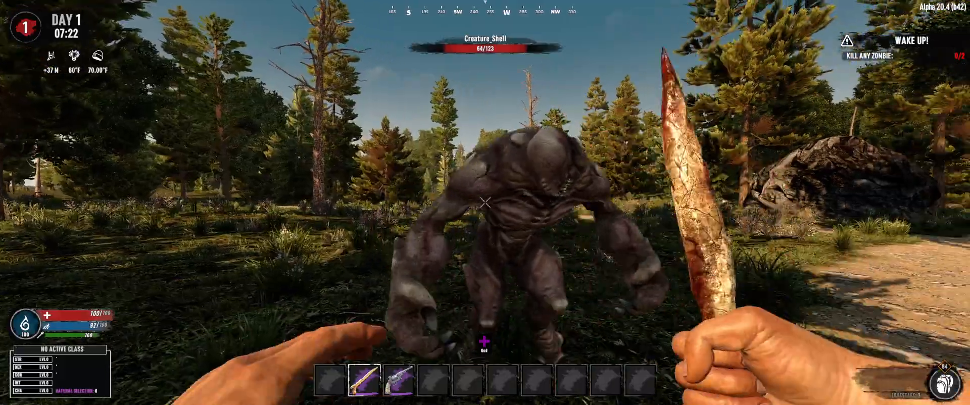
key(s)
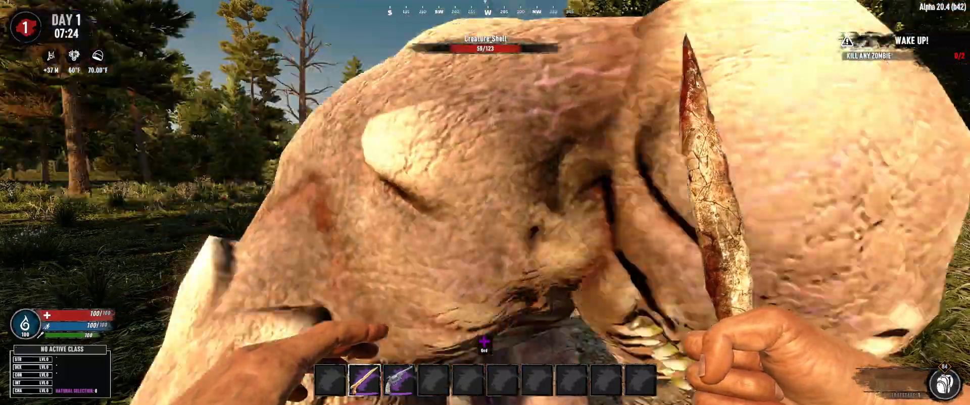
key(Escape)
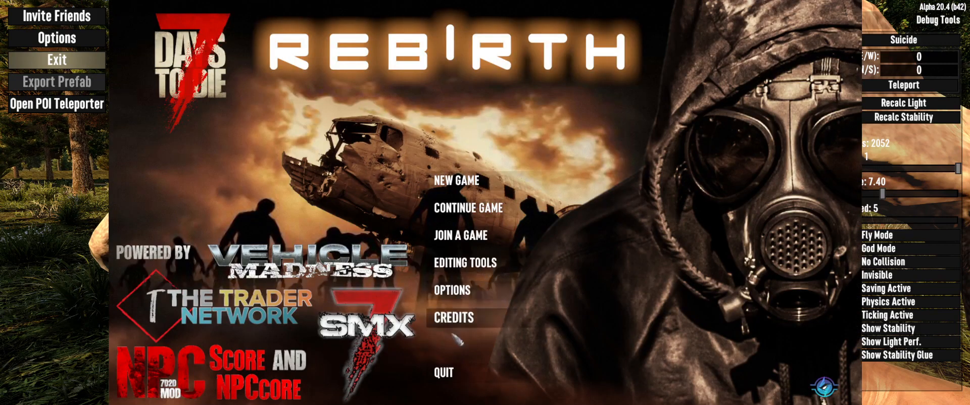
key(alt+Tab)
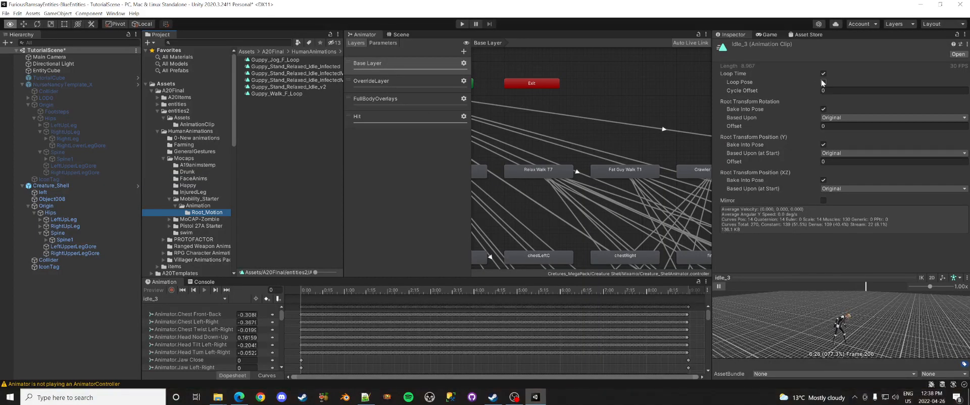
Step: Open the Relax Walk T7 state's blend tree and show the Guppy clips in Root_Motion
click(550, 176)
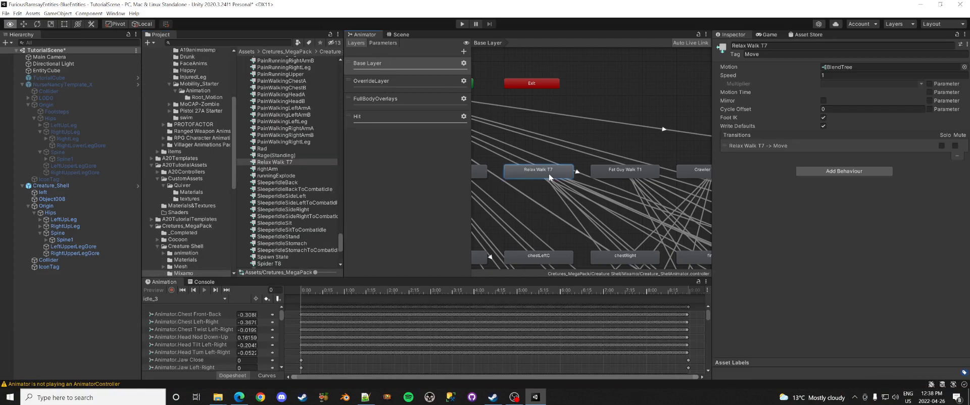
double_click(839, 67)
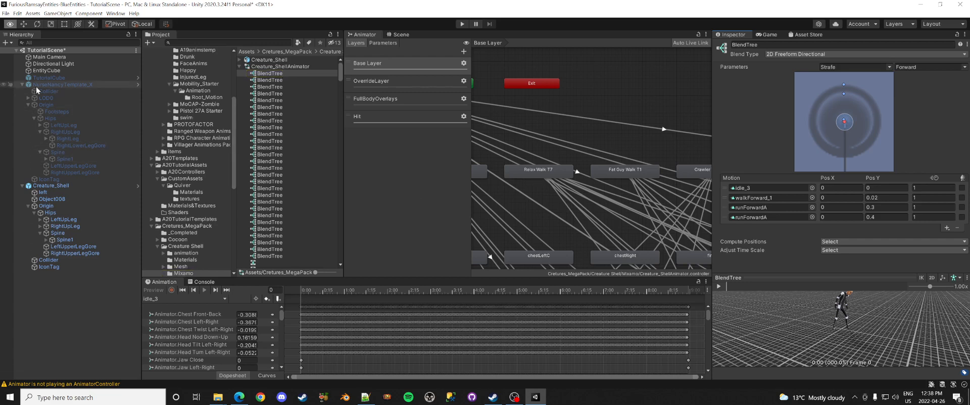
scroll(195, 98, up, 5)
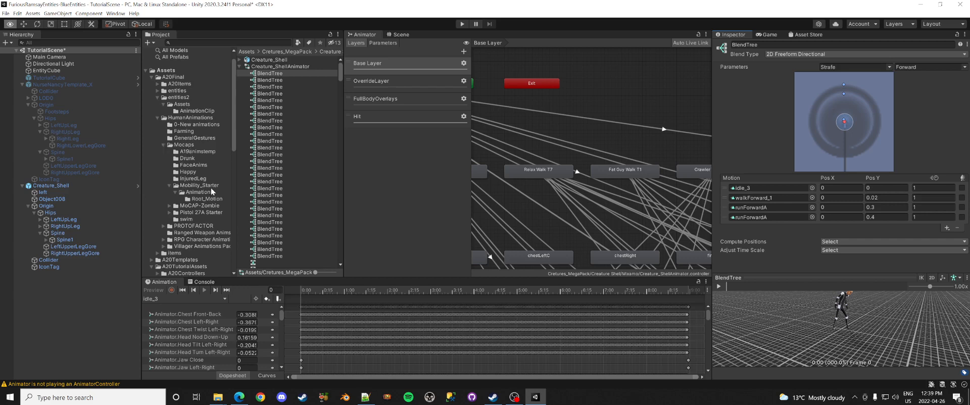
click(198, 201)
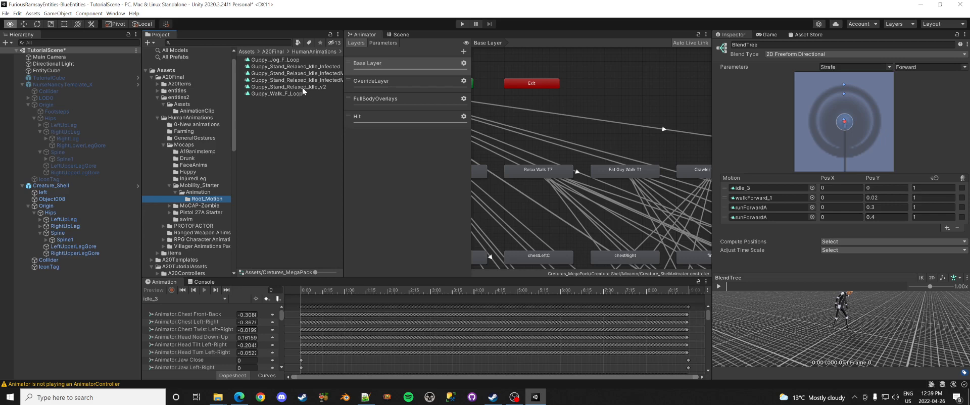
Step: Replace the blend tree's idle, walk and run motions with Guppy relaxed idle, Guppy_Walk_F_Loop and Guppy_Jog_F_Loop
drag(303, 91, 749, 186)
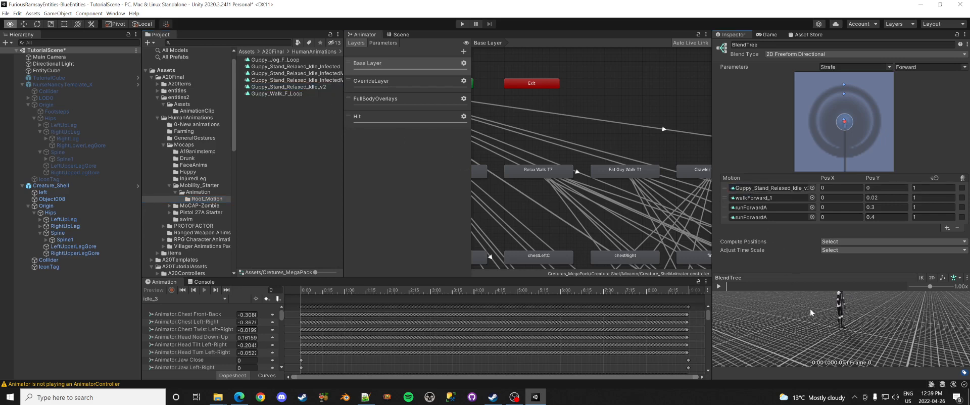
click(719, 286)
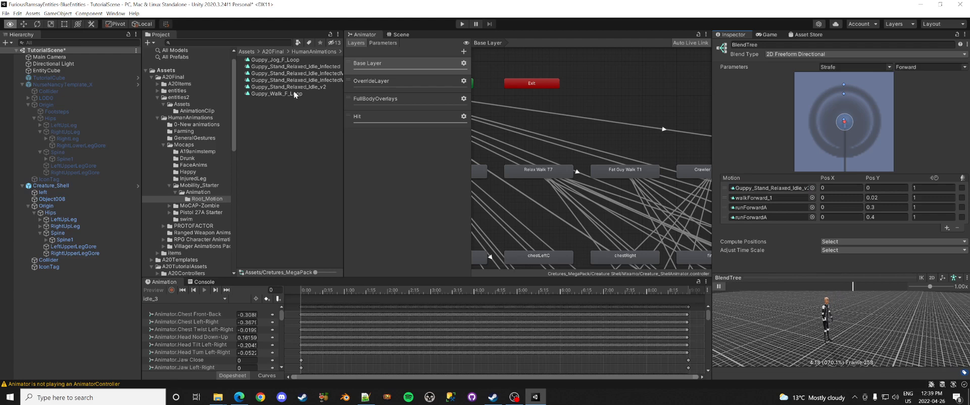
drag(297, 94, 764, 197)
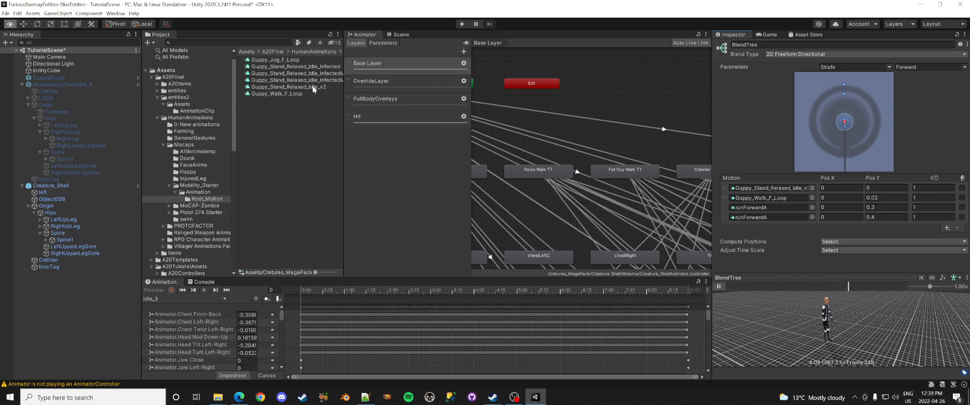
drag(286, 61, 763, 214)
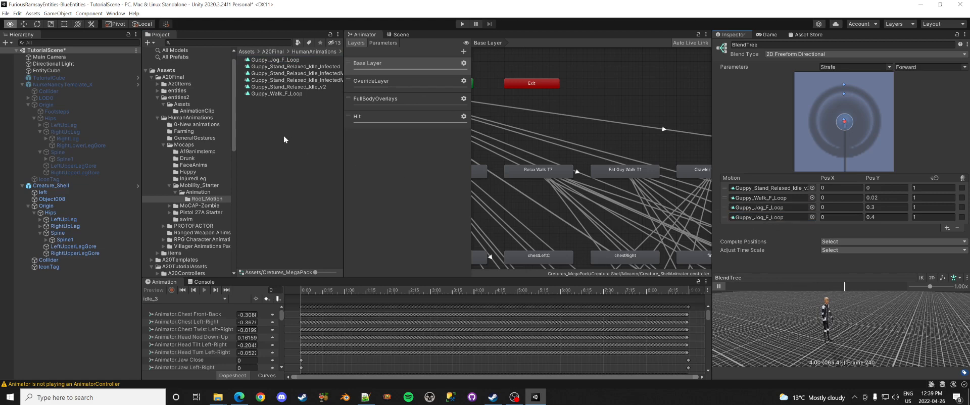
scroll(550, 175, down, 2)
scroll(546, 177, down, 1)
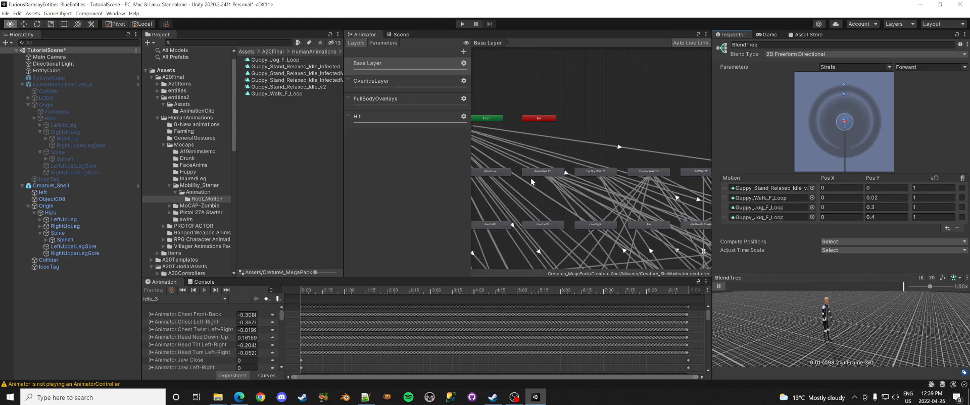
Step: Set Spawn State's motion to Guppy_Stand_Relaxed_Idle_v2
middle_drag(515, 195, 653, 177)
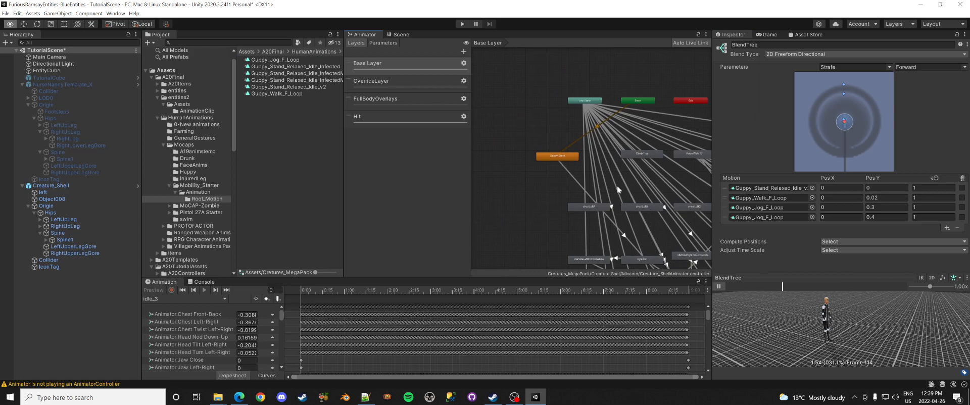
click(563, 159)
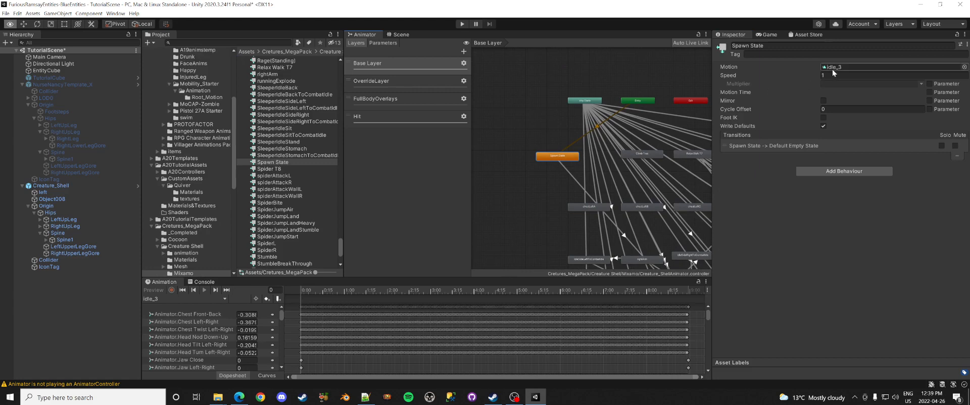
click(208, 98)
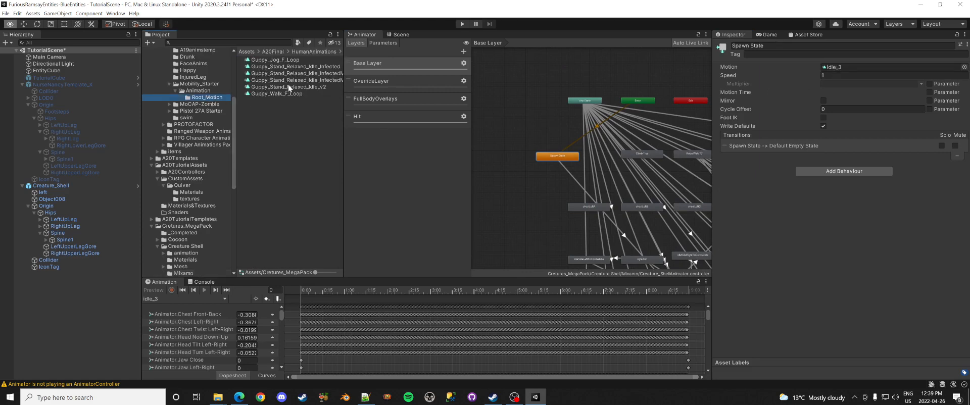
click(311, 88)
drag(311, 91, 836, 67)
Step: Set Default Empty State's motion to Guppy_Stand_Relaxed_Idle_v2 as well
middle_drag(622, 208, 566, 158)
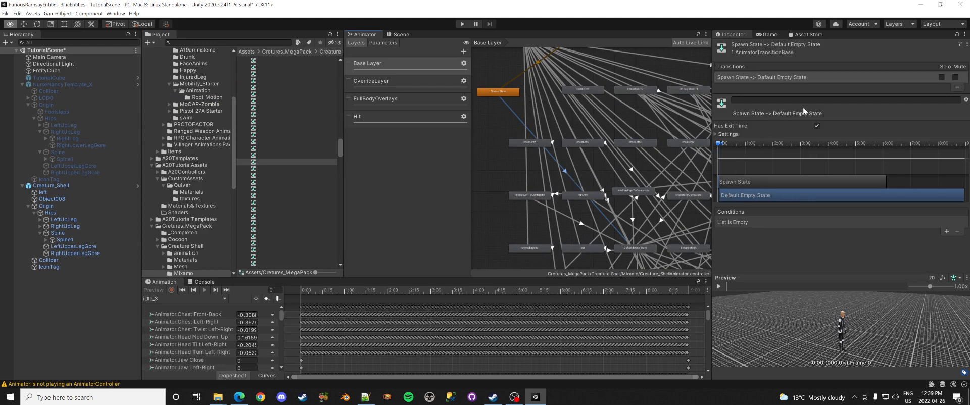
middle_drag(619, 213, 567, 140)
click(585, 176)
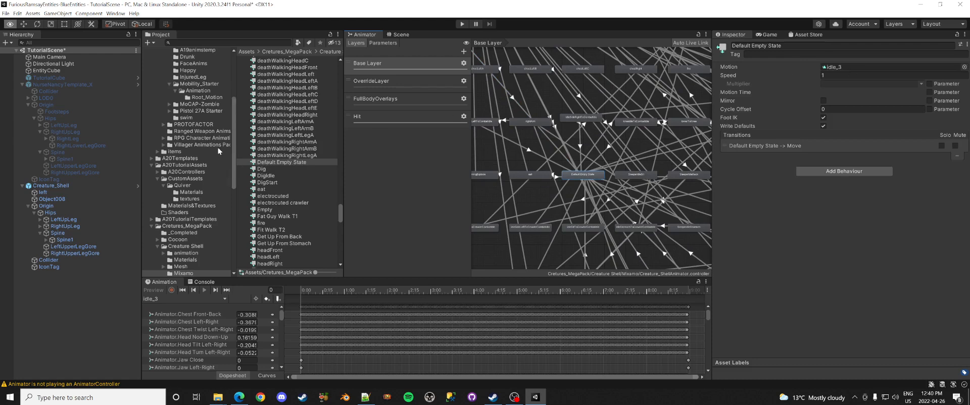
click(209, 98)
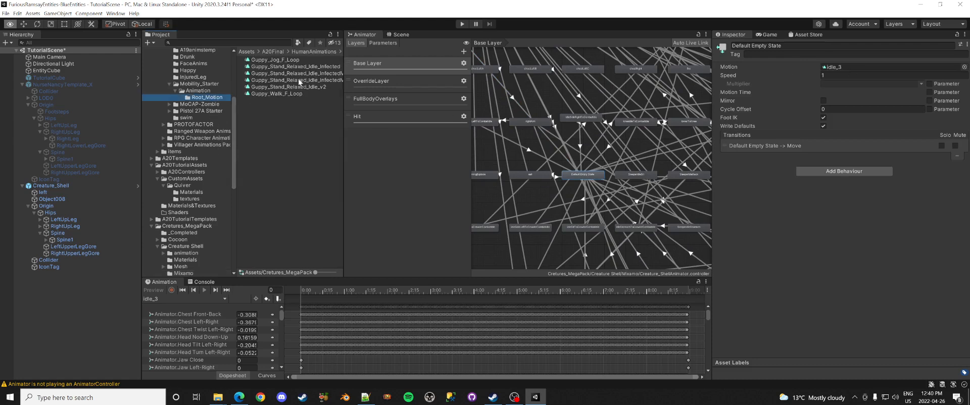
drag(298, 87, 833, 73)
scroll(613, 186, down, 2)
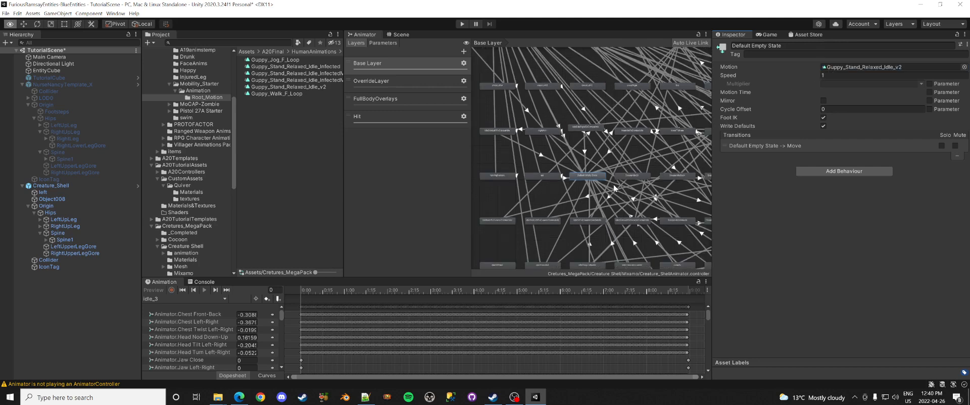
middle_drag(640, 200, 447, 184)
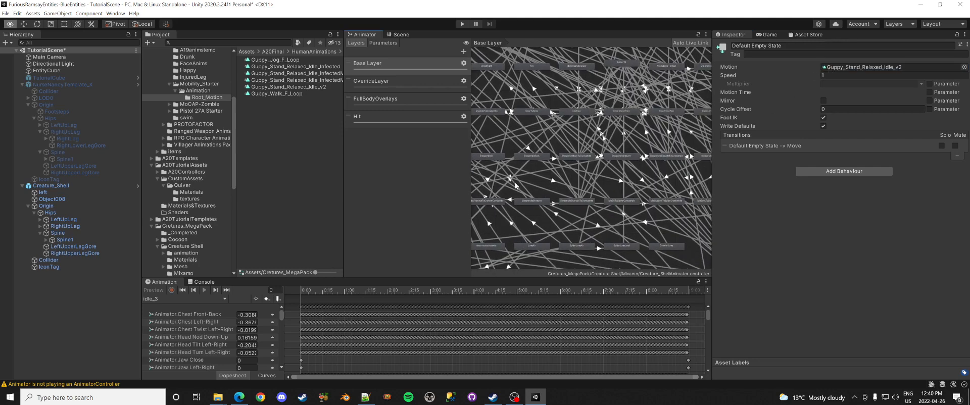
middle_drag(519, 184, 632, 243)
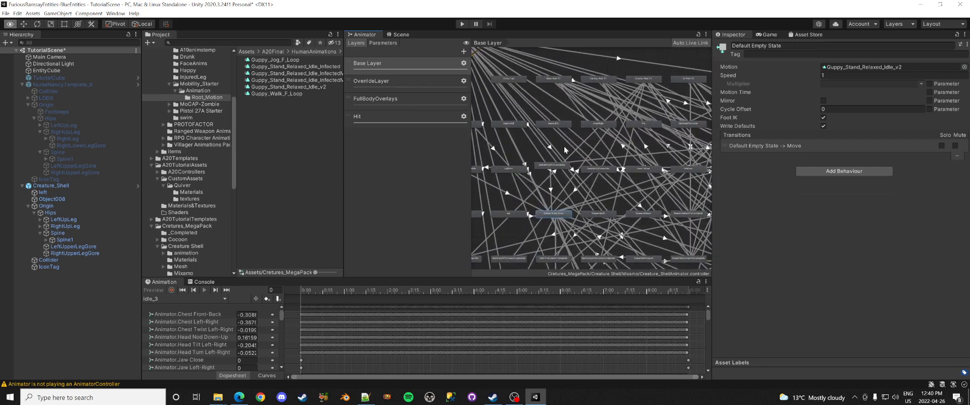
Step: Inspect Guppy_Walk_F_Loop's loop and root-motion settings, widening the curve name column to read its muscle curves
scroll(566, 152, down, 4)
scroll(569, 150, up, 1)
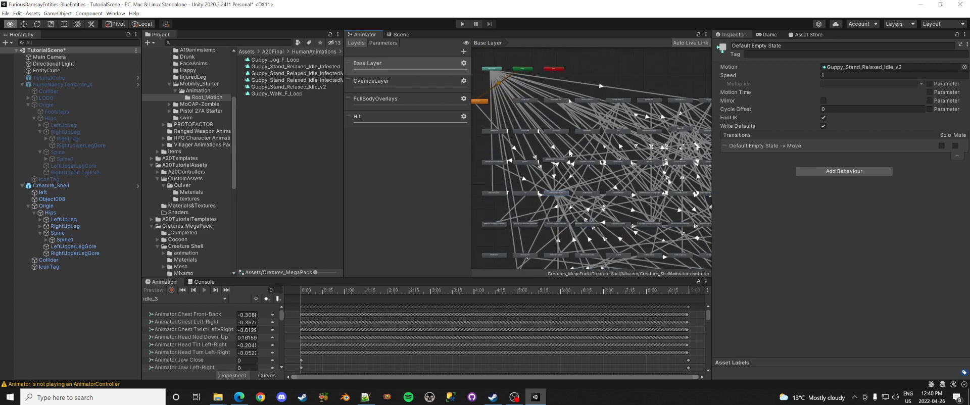
click(284, 94)
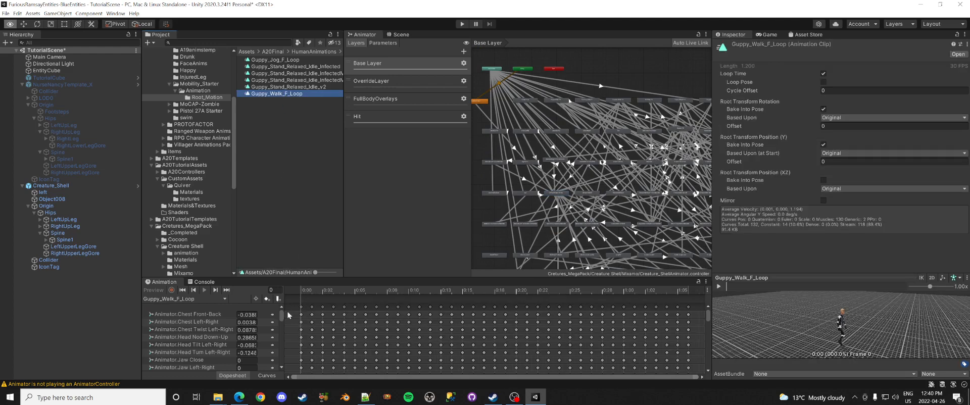
drag(286, 307, 365, 309)
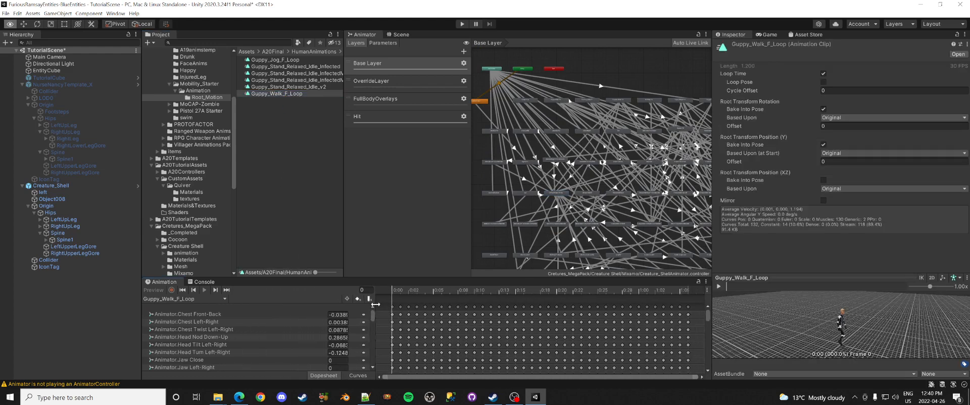
scroll(268, 322, down, 4)
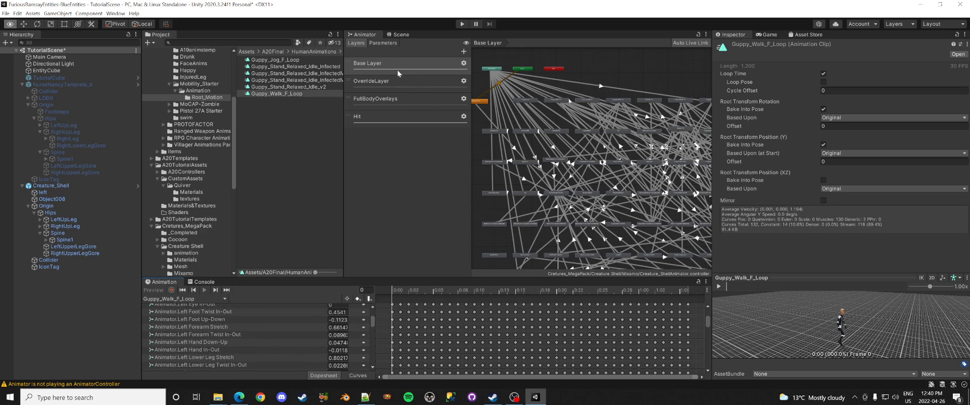
scroll(581, 193, up, 1)
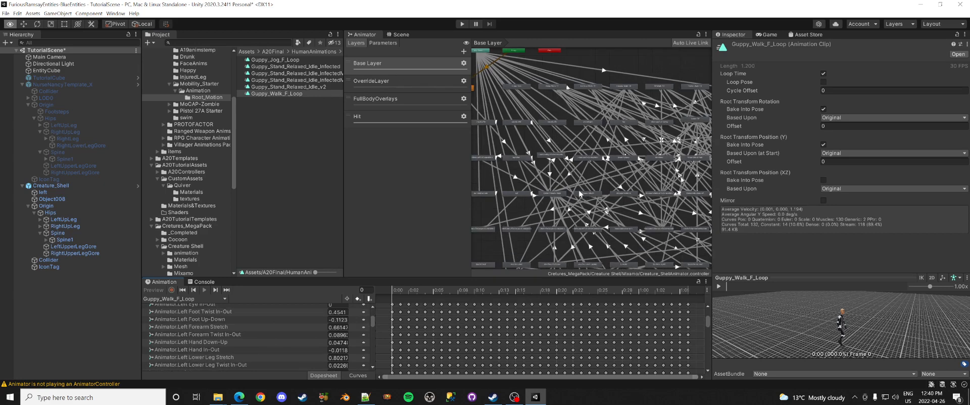
Step: Show the OverrideLayer's graph and pan across its AttackL, AttackFall and AttackR states
click(417, 82)
middle_drag(518, 112, 592, 173)
scroll(588, 161, up, 3)
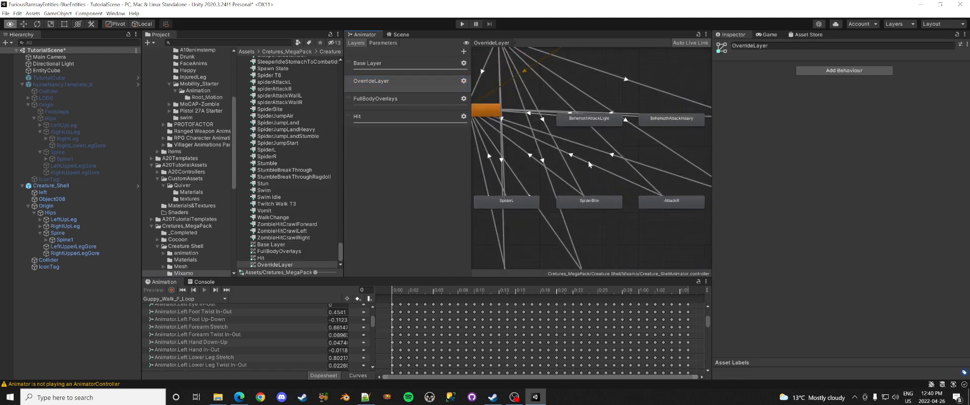
scroll(588, 161, down, 2)
middle_drag(597, 216, 583, 189)
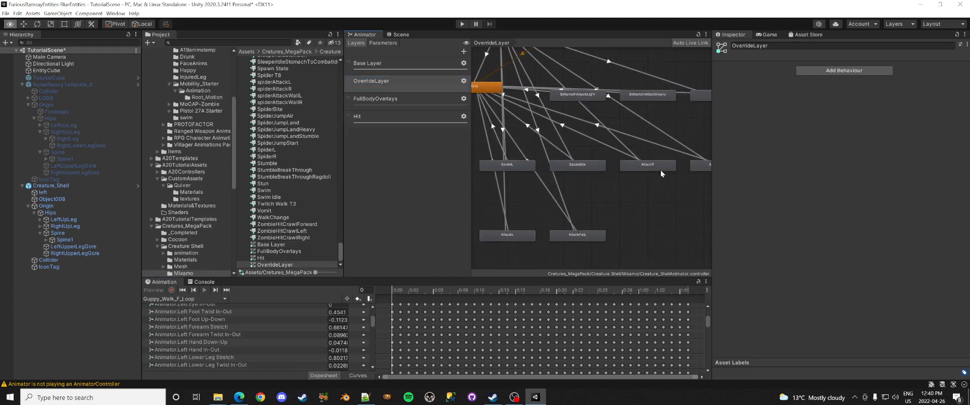
mouse_move(552, 98)
middle_down()
mouse_move(604, 181)
mouse_move(557, 93)
middle_up()
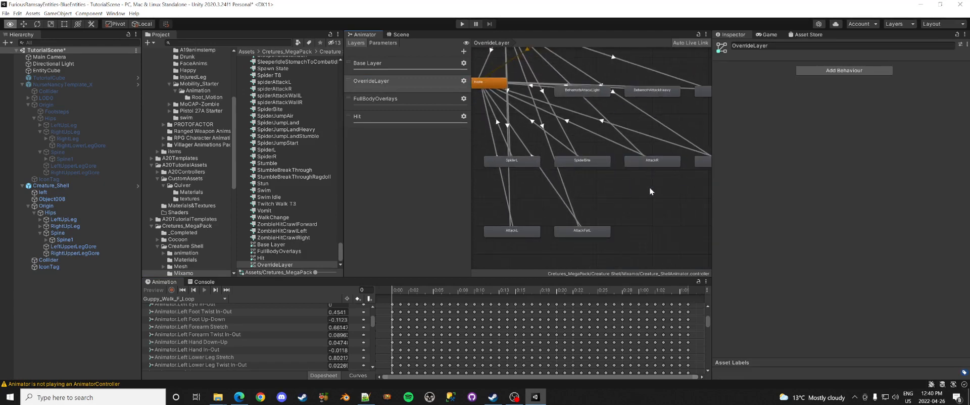
middle_drag(650, 189, 583, 203)
Step: Open the AttackR state's blend tree to check its attack motions and thresholds, then show the Hit layer
click(582, 176)
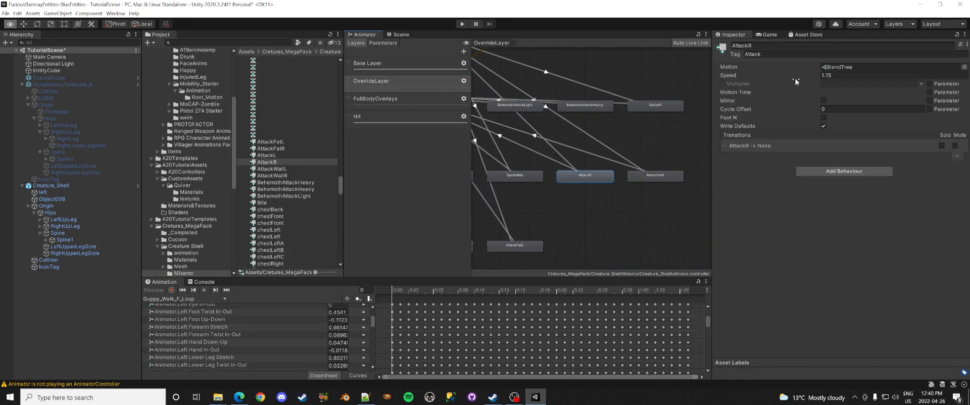
double_click(841, 66)
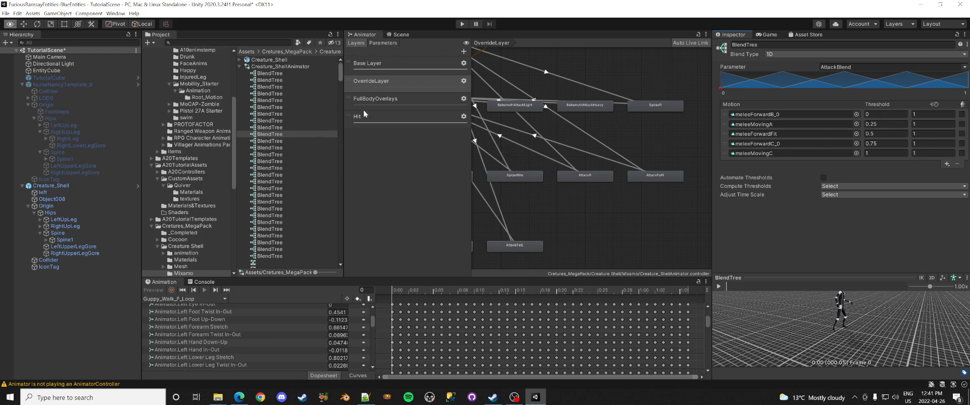
click(380, 115)
Step: Zoom and pan the Hit layer's graph to bring Entry, Exit, Any State and Empty into view
scroll(556, 140, down, 5)
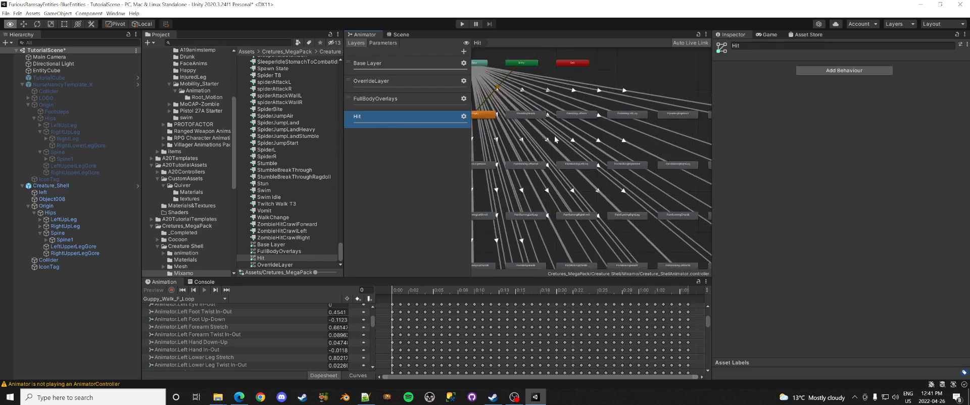
scroll(566, 176, up, 8)
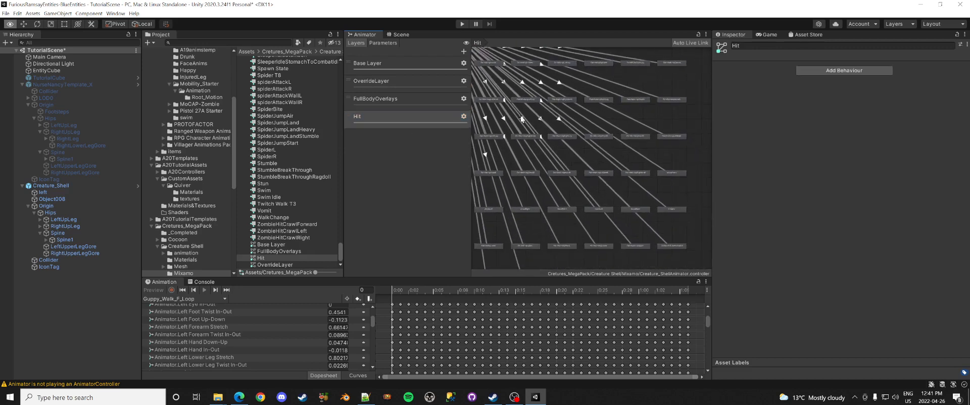
scroll(597, 122, up, 2)
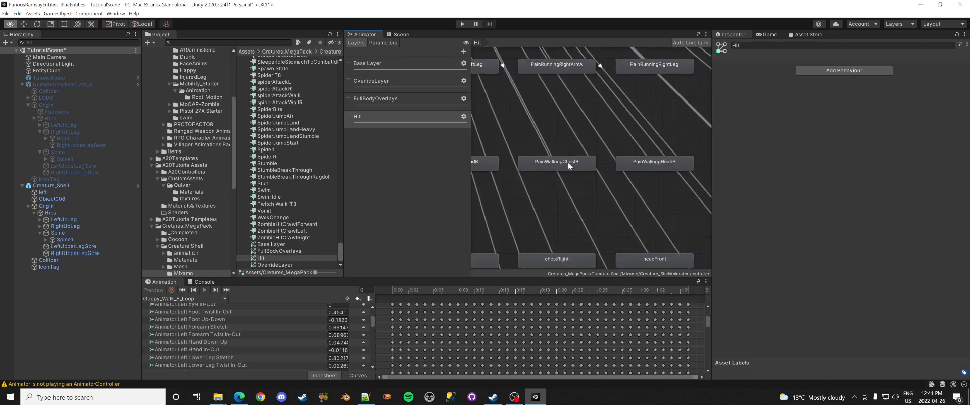
middle_drag(579, 102, 621, 212)
middle_drag(584, 130, 700, 155)
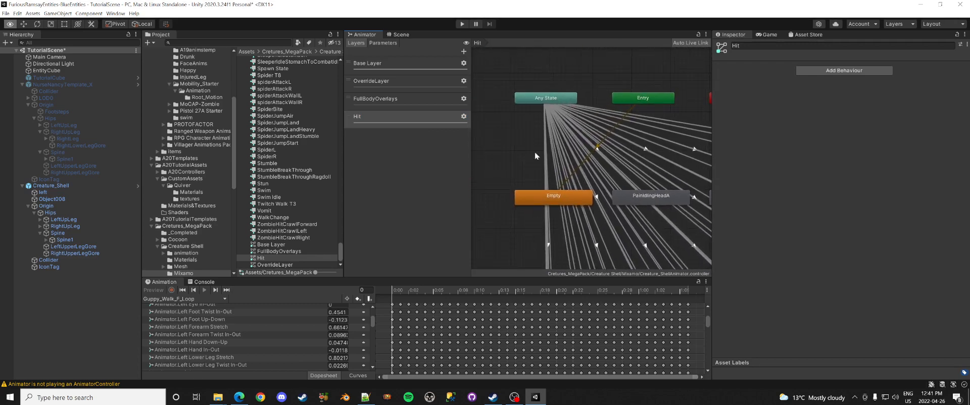
Step: Show the FullBodyOverlays layer and pan over its Idle, Vomit and crawler attack states
click(410, 98)
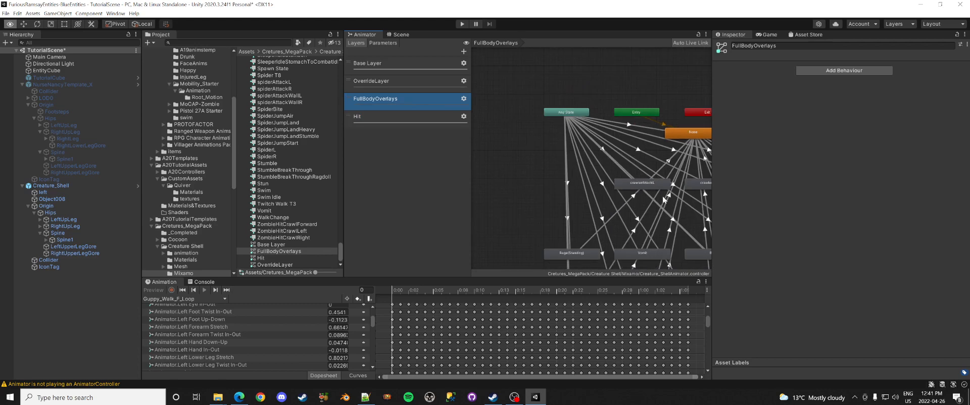
middle_drag(579, 119, 490, 75)
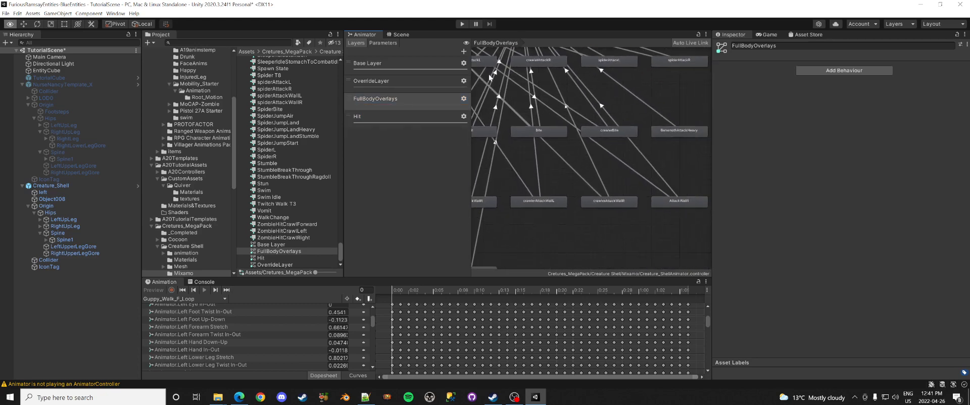
middle_drag(567, 135, 682, 289)
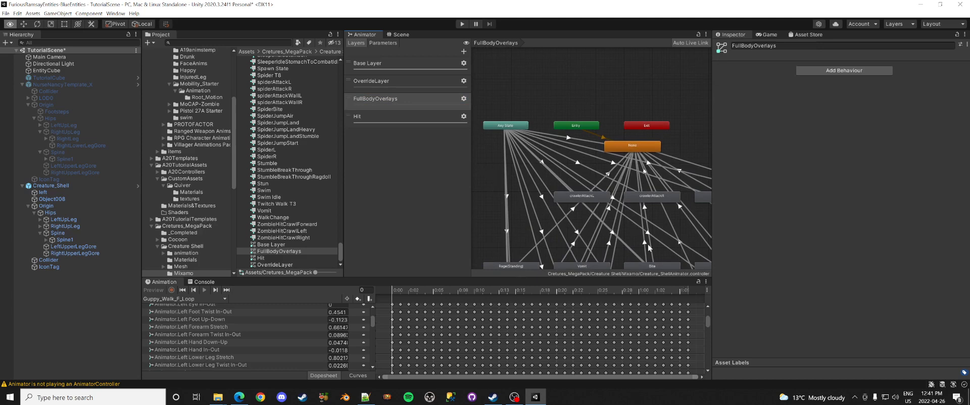
middle_drag(650, 247, 661, 220)
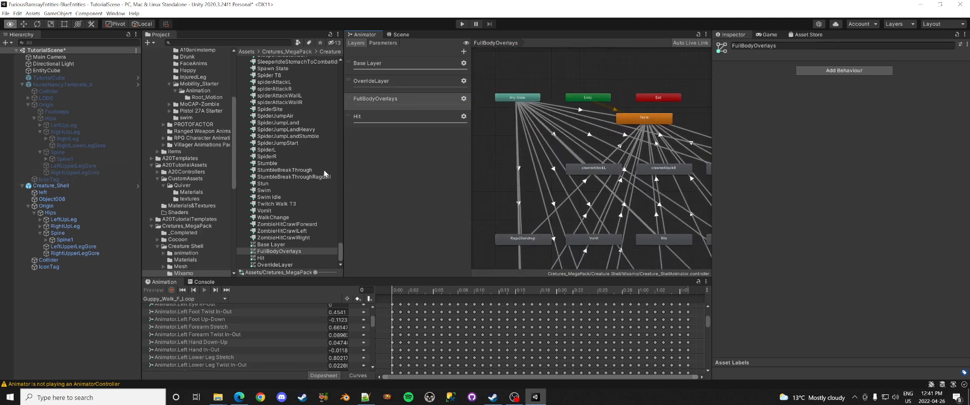
scroll(212, 156, up, 5)
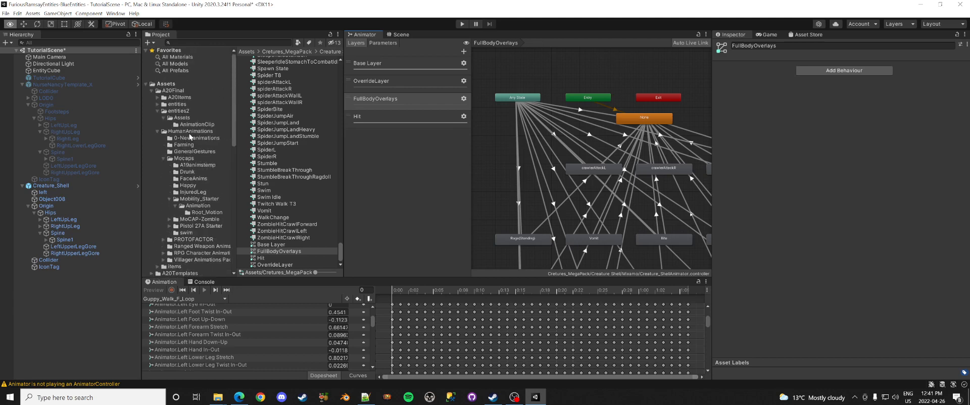
Step: Replace the old Creature_Shell prefab in _Completed with a fresh one from the Hierarchy
click(151, 90)
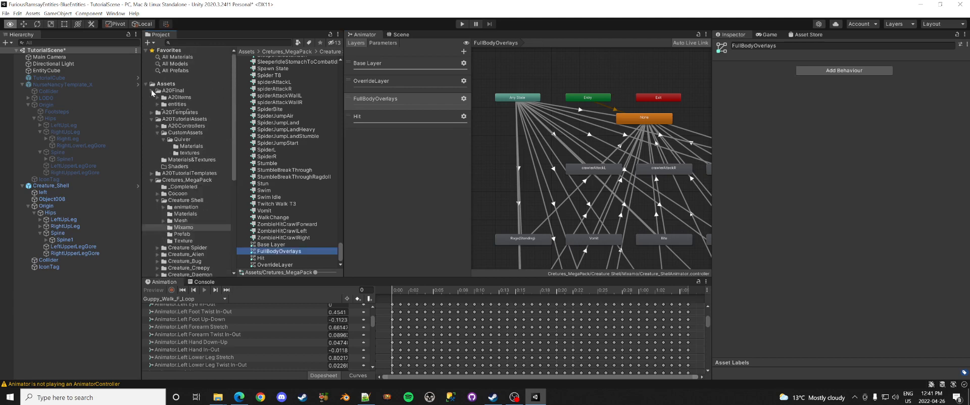
click(184, 172)
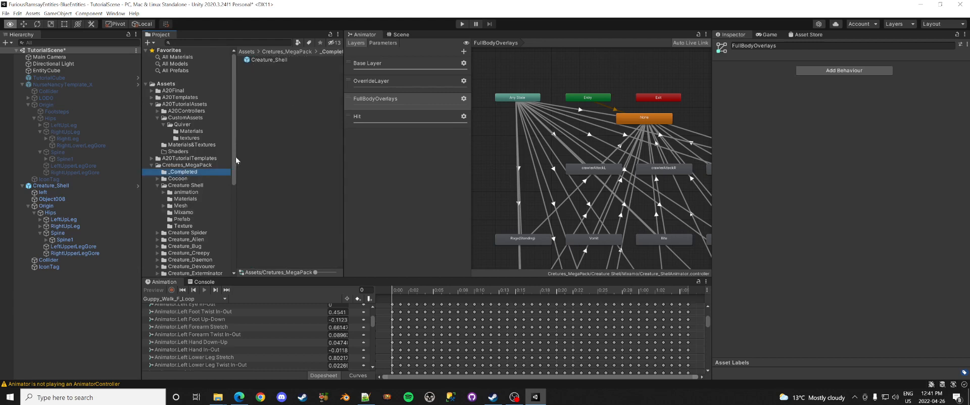
click(293, 60)
key(Delete)
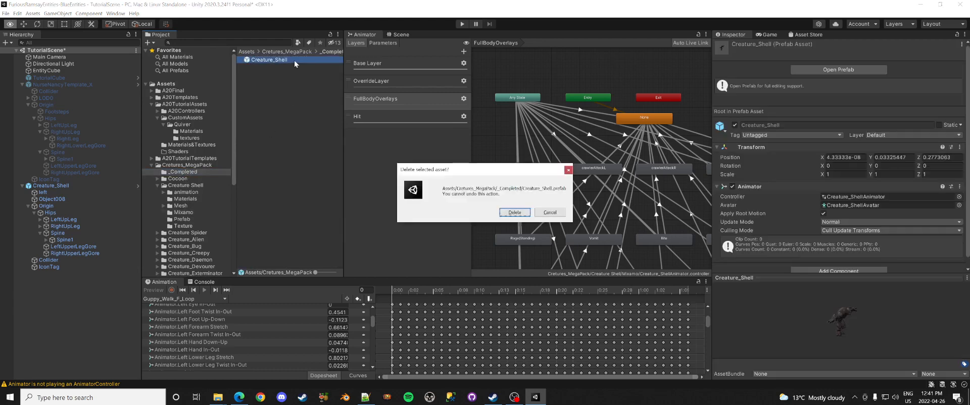
key(Return)
drag(56, 187, 308, 114)
Step: Build the Creature_Shell prefab into FR_Nasty.unity3d, overwriting the existing bundle file
right_click(265, 64)
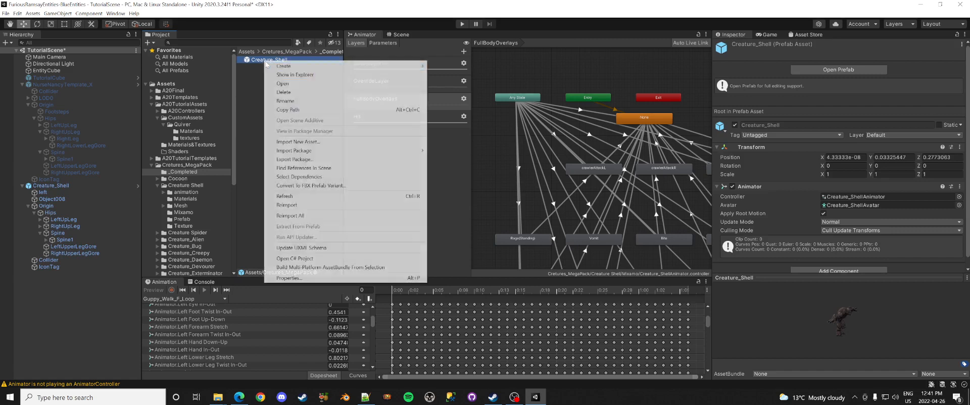
click(303, 261)
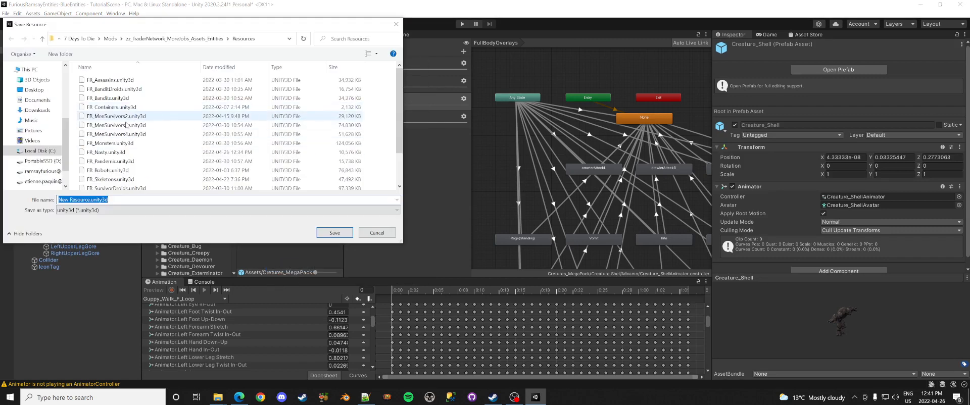
double_click(112, 152)
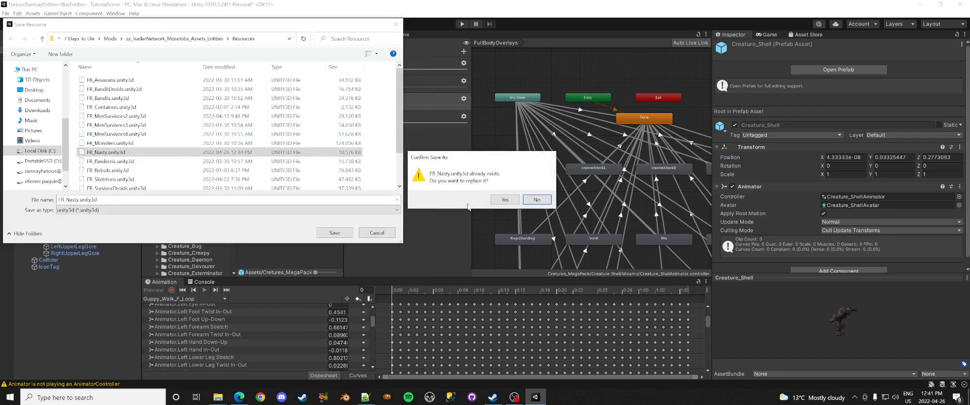
click(504, 199)
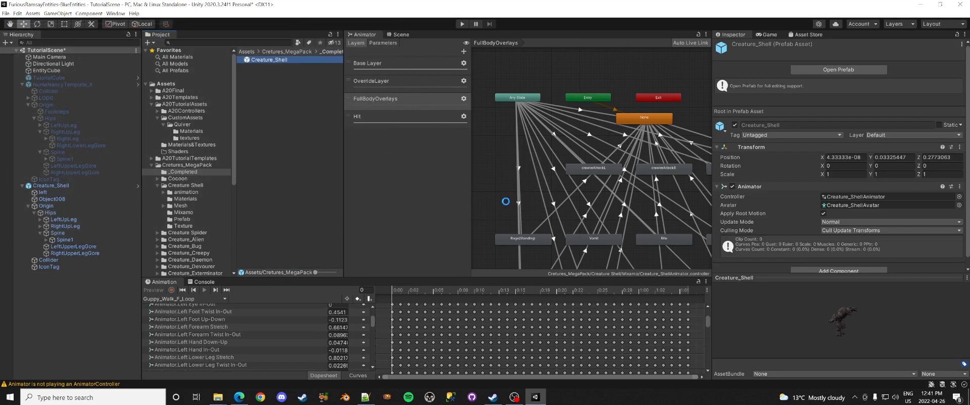
click(493, 392)
Step: Relaunch 7 Days to Die from Steam and start loading the BLUE save, then return to Unity
click(267, 181)
click(495, 223)
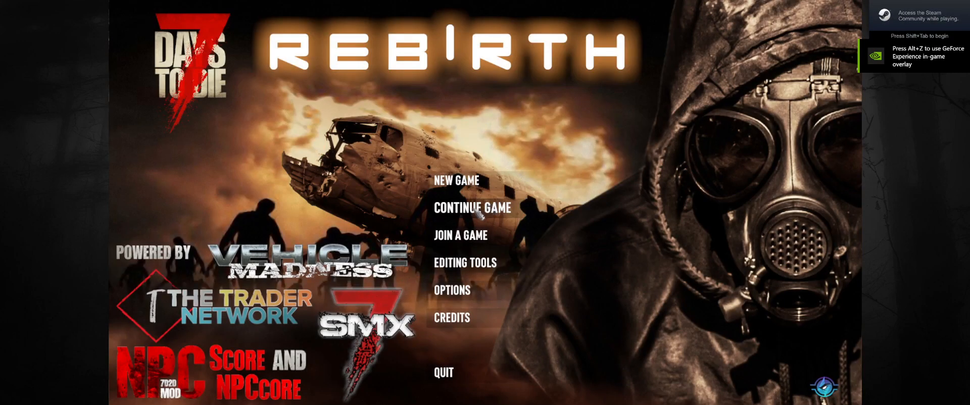
click(472, 209)
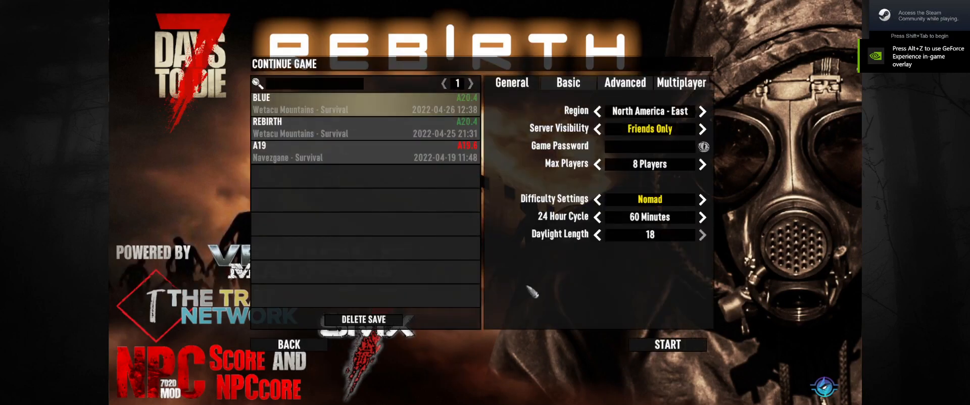
click(636, 345)
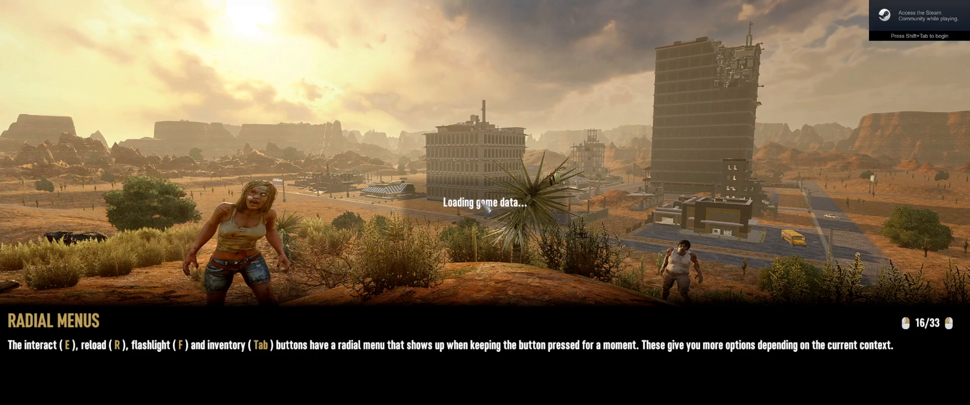
key(alt+Tab)
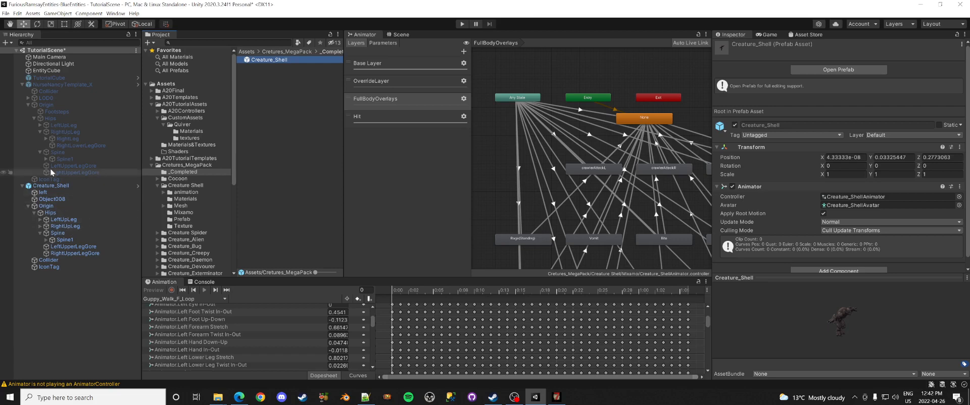
Step: Duplicate the Origin's Footsteps object and place the copy under Creature_Shell's Hips
click(49, 113)
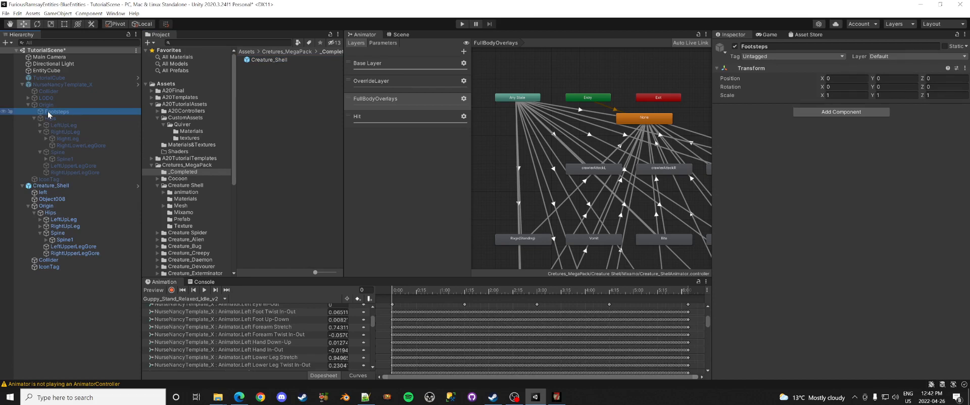
key(ctrl+d)
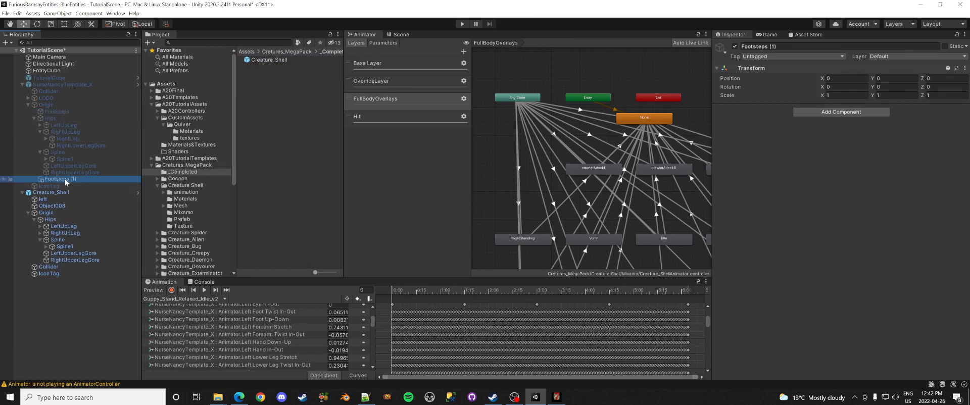
drag(65, 180, 48, 215)
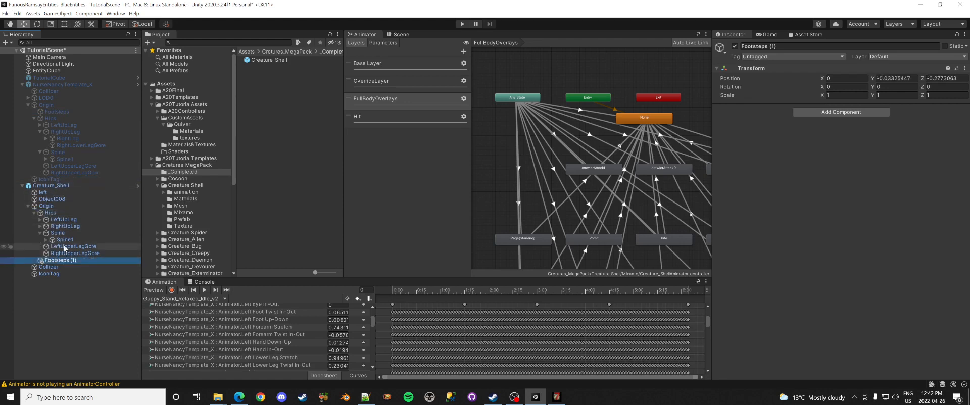
Step: Rename Footsteps (1) to Footsteps and view Creature_Shell in the Scene
click(69, 261)
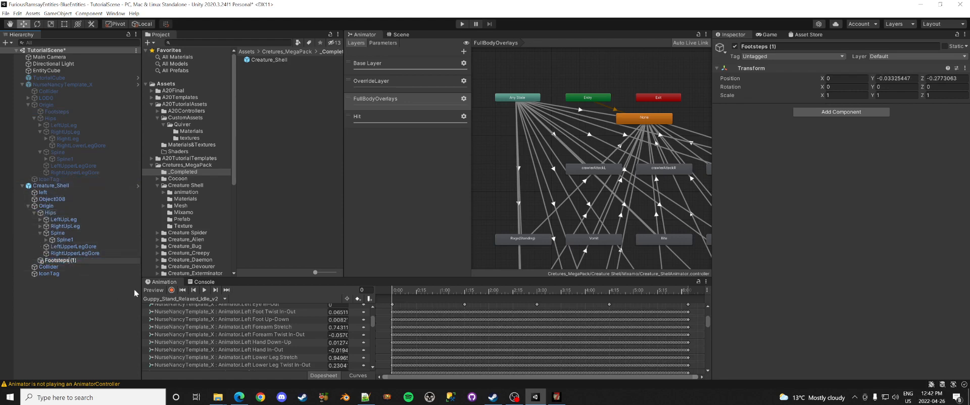
key(shift+End)
key(BackSpace)
key(Return)
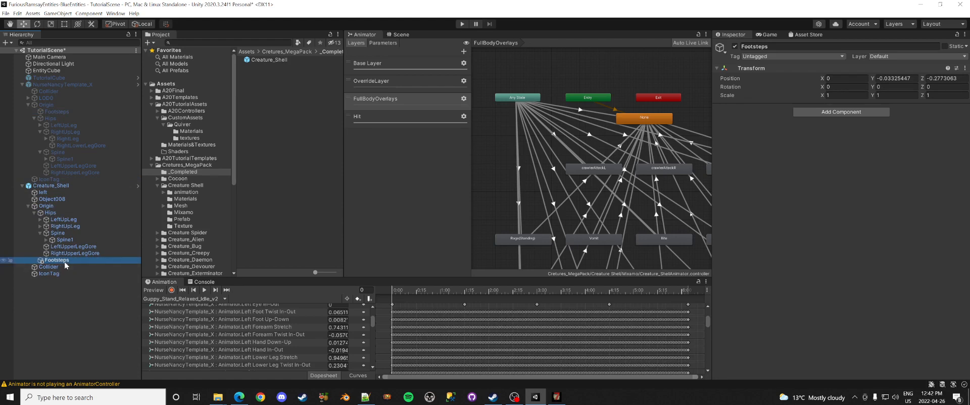
click(59, 187)
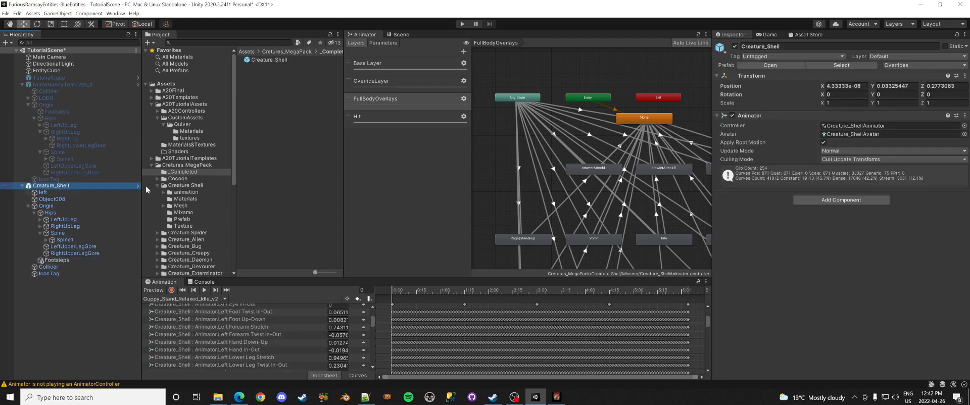
click(408, 35)
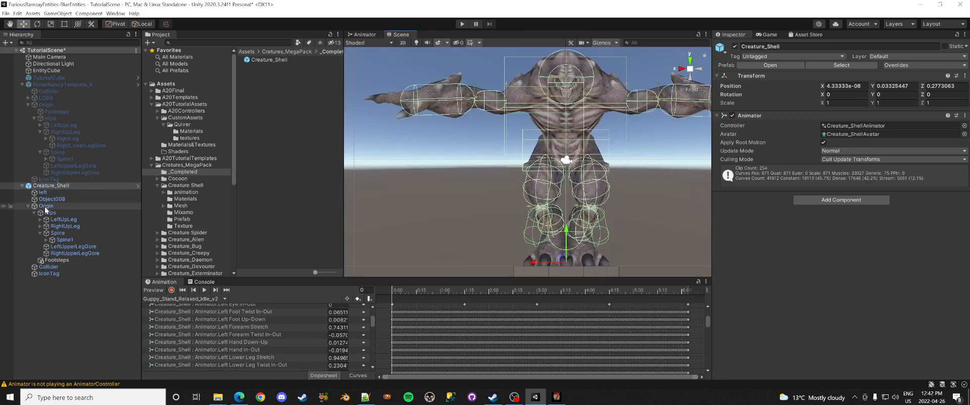
Step: Collapse Origin, select Object008 in the Hierarchy, and switch the Scene view to the Left view
click(28, 206)
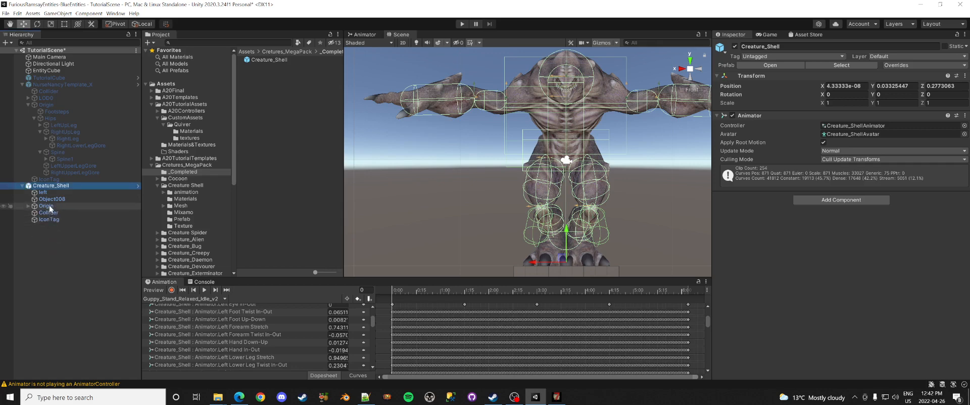
click(50, 199)
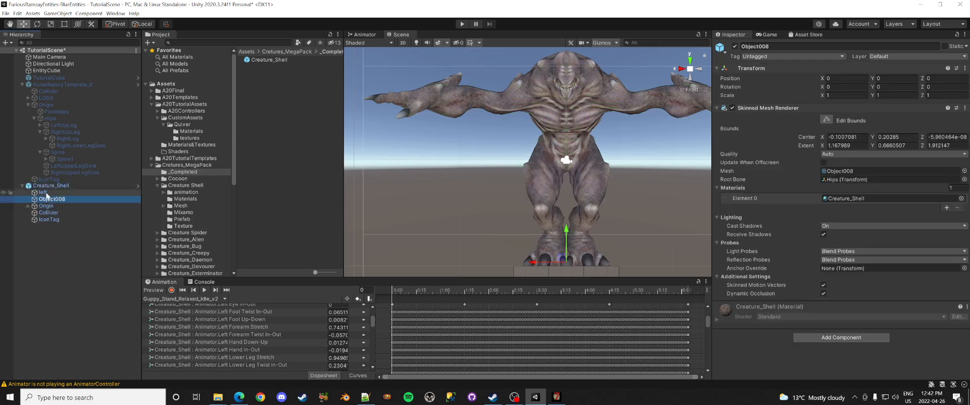
click(43, 192)
scroll(435, 152, down, 4)
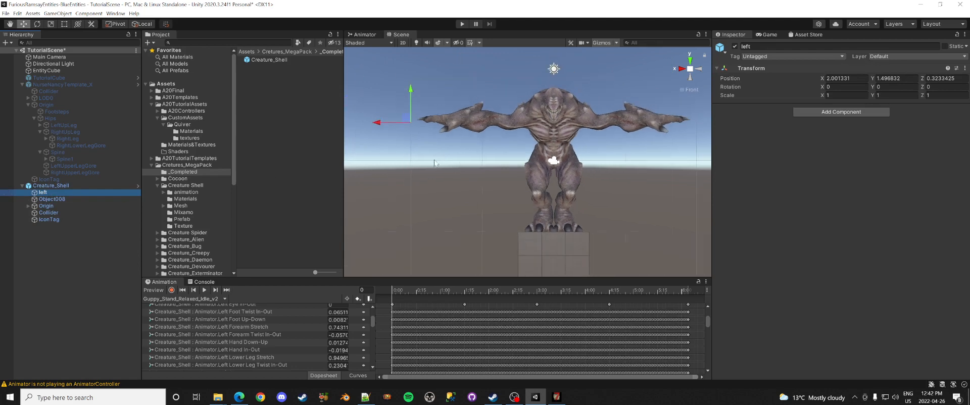
click(64, 199)
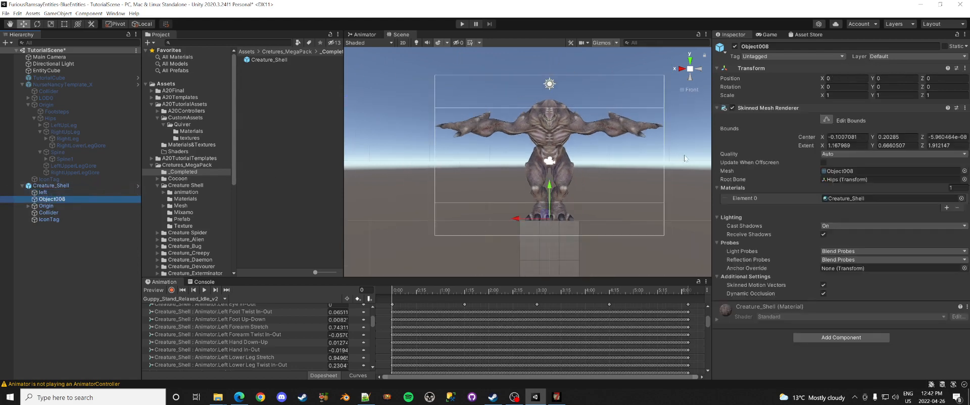
click(698, 69)
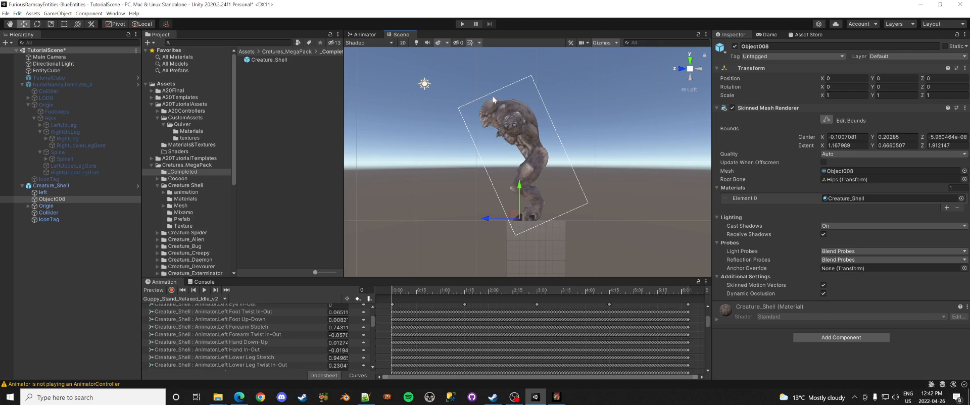
Step: Enlarge Object008's mesh bounds in the left and front views so they enclose the whole creature
click(825, 119)
drag(487, 174, 444, 190)
drag(561, 143, 572, 137)
drag(475, 103, 477, 96)
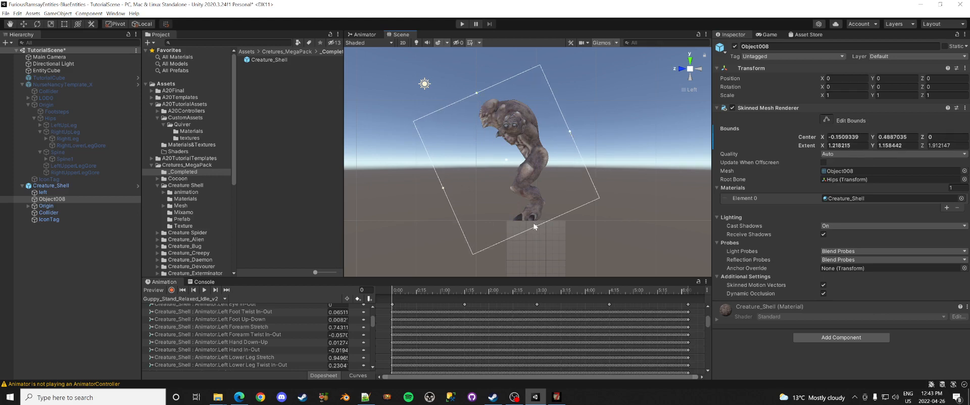
drag(536, 226, 539, 233)
click(679, 71)
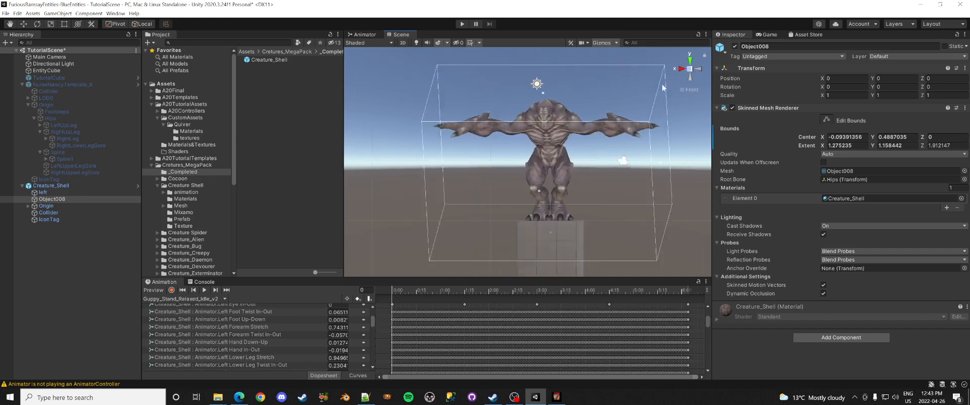
drag(665, 165, 685, 169)
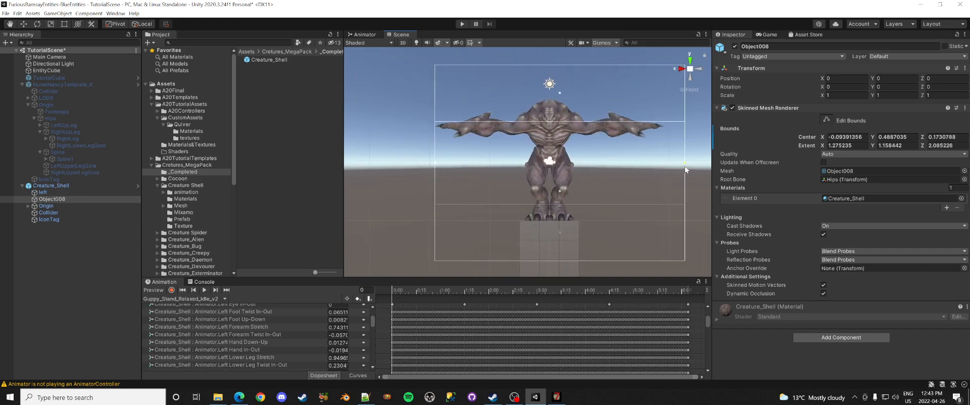
drag(434, 163, 416, 166)
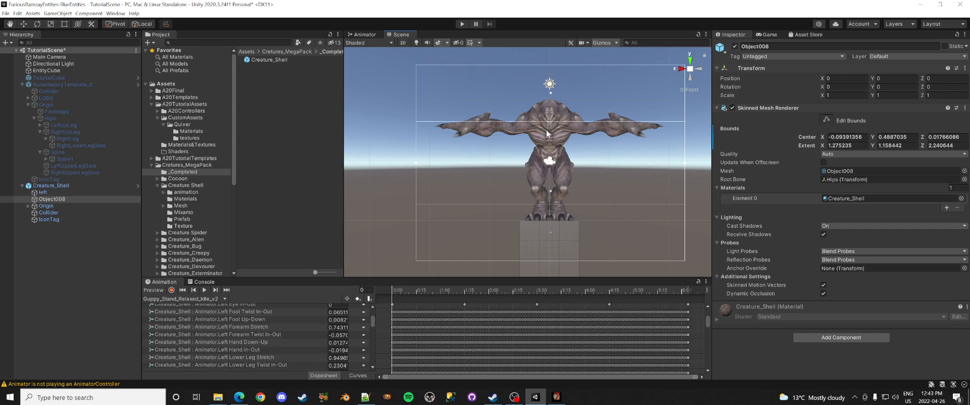
click(698, 69)
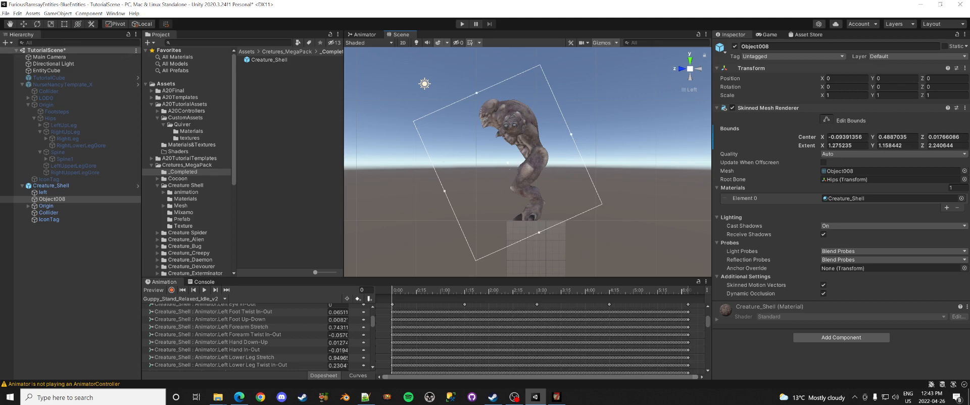
Step: Save the scene and launch 7 Days to Die
click(6, 13)
click(29, 51)
click(682, 69)
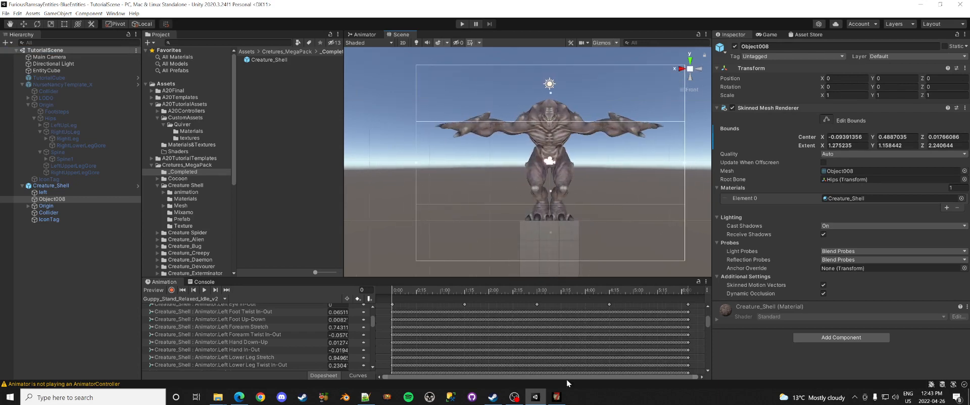
click(557, 398)
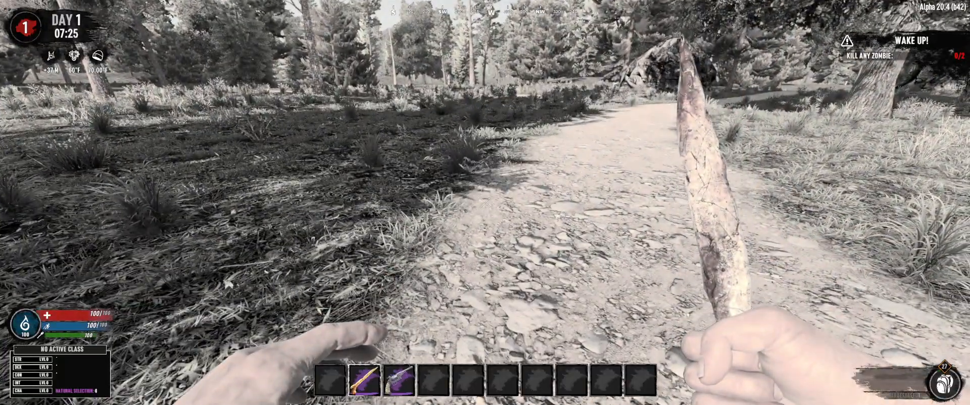
Step: Enable the creative menu by running the cm command in the console
key(F1)
text(cm)
key(Return)
key(F1)
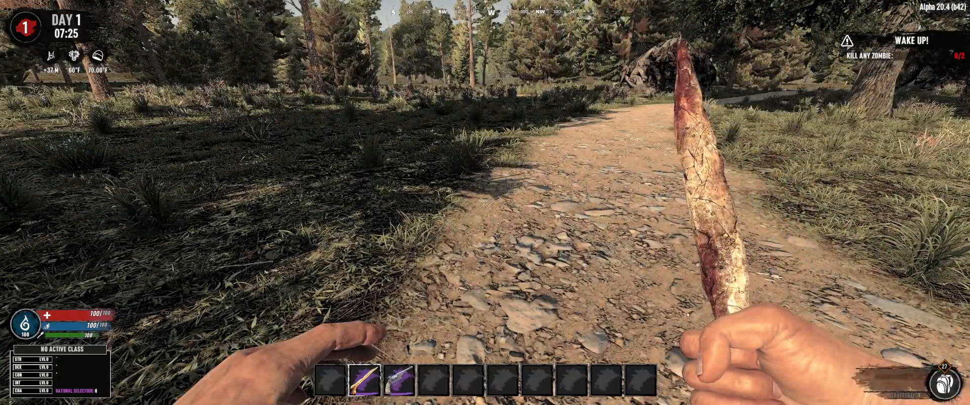
Step: Search the F6 entity list for 'shell' and spawn a Creature_Shell
key(F6)
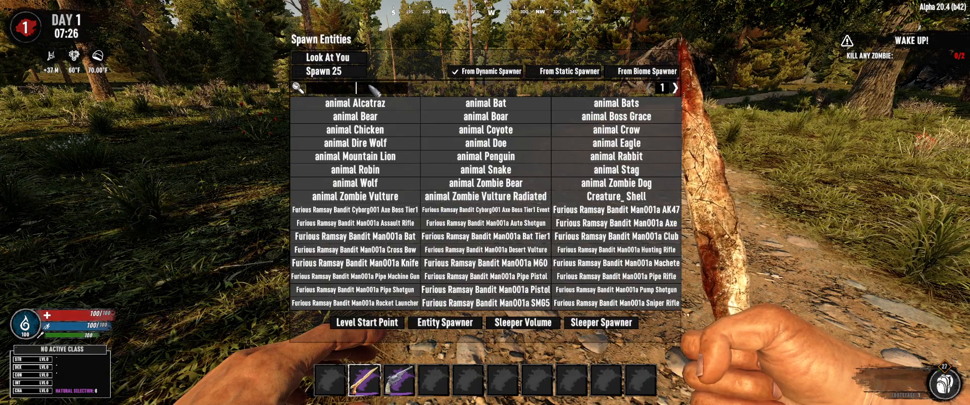
click(375, 90)
text(shell)
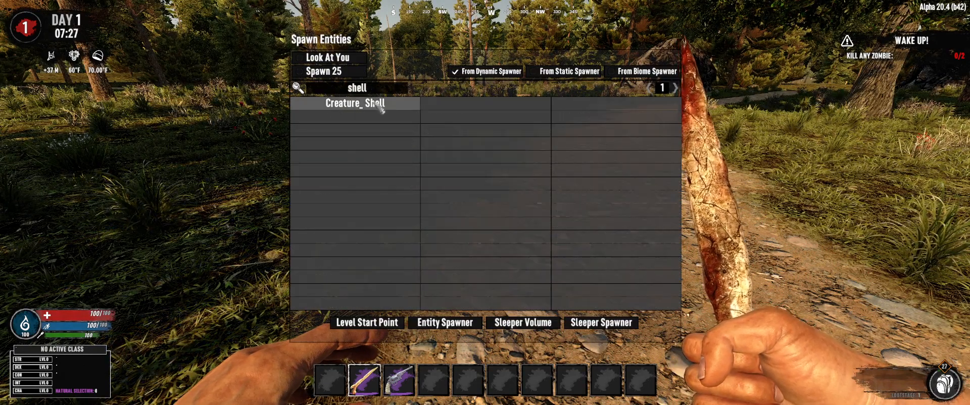
click(379, 103)
key(F6)
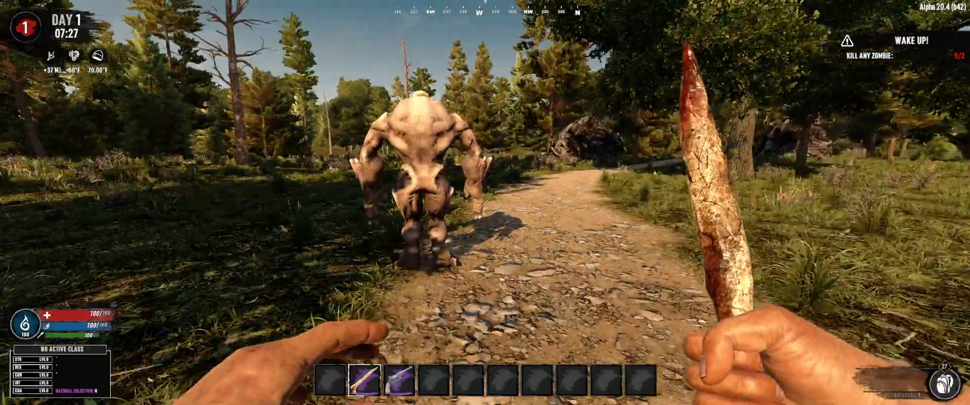
Step: Walk around the spawned Creature_Shell creatures to watch them move, then return to Unity
key(w)
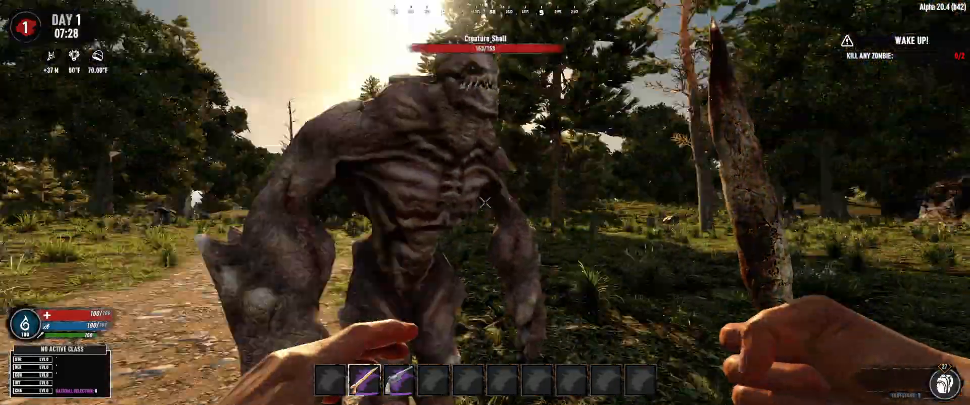
key(s)
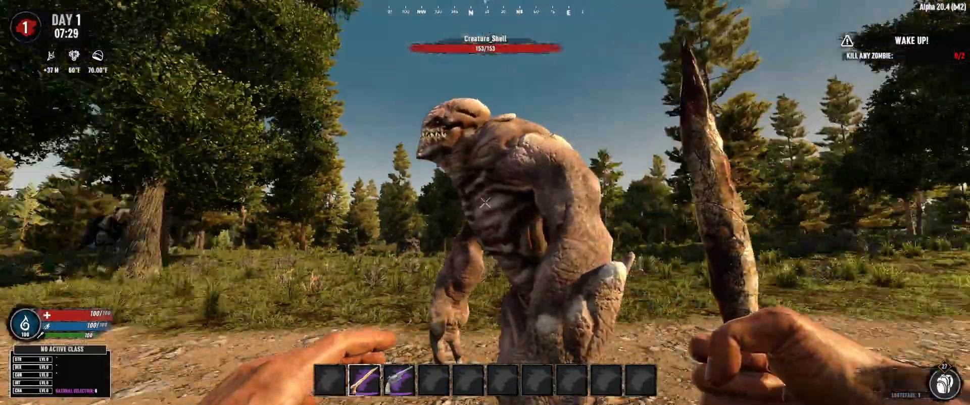
key(s)
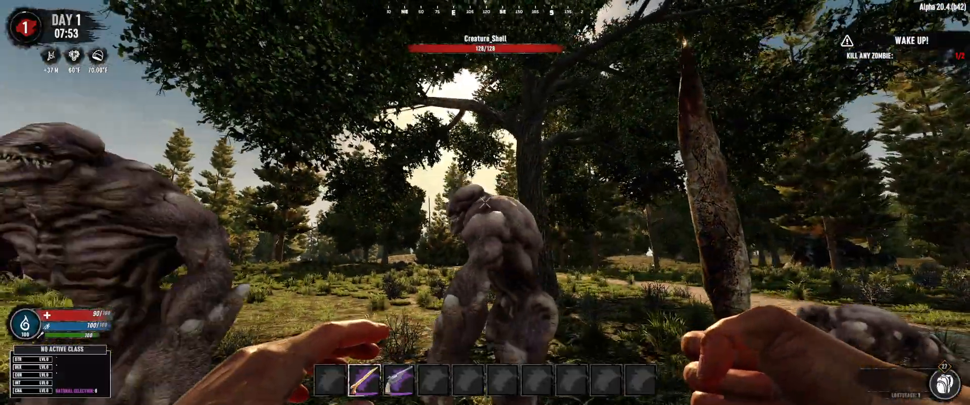
key(w)
key(a)
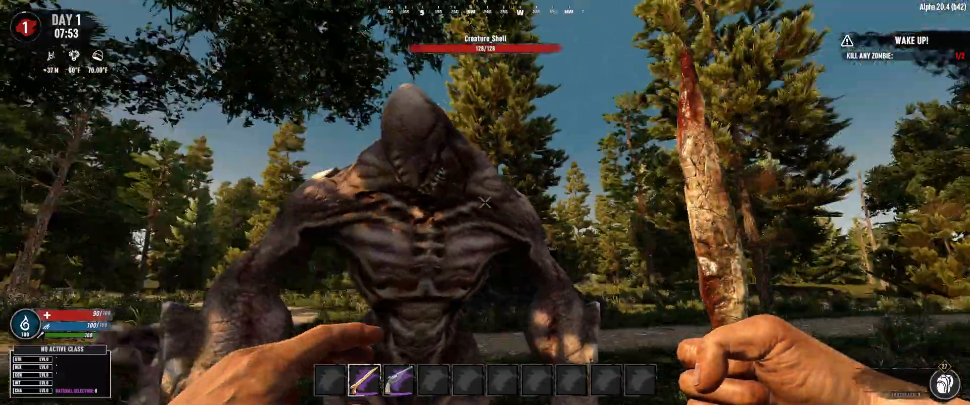
key(d)
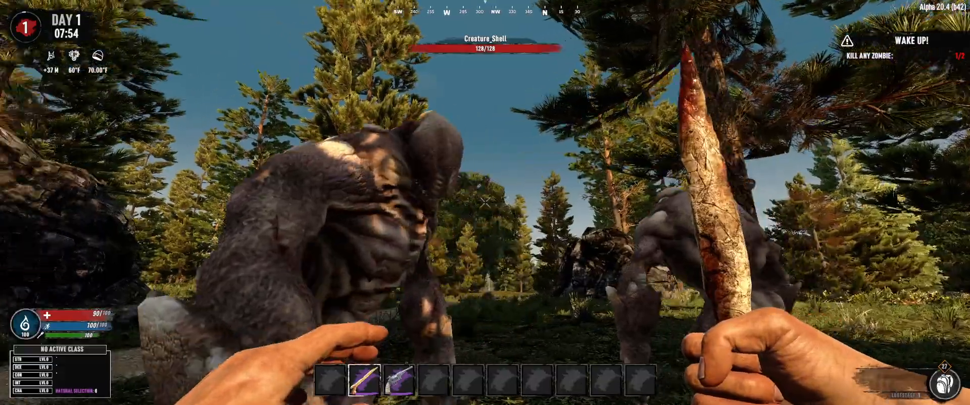
key(w)
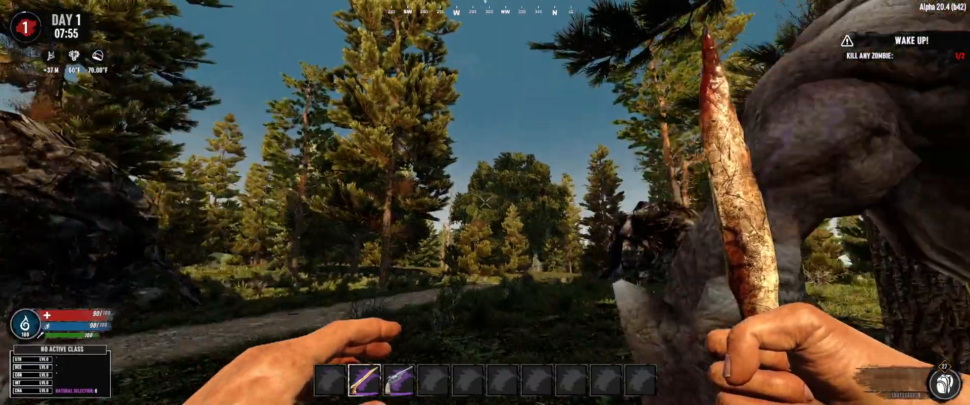
key(d)
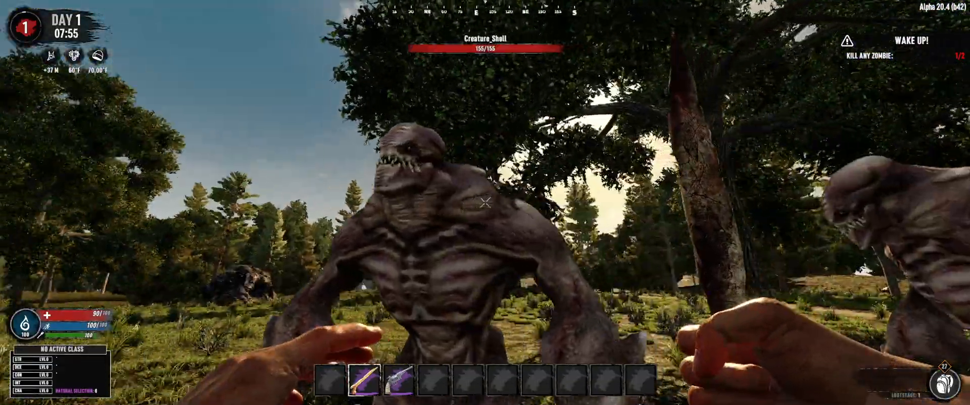
key(a)
key(s)
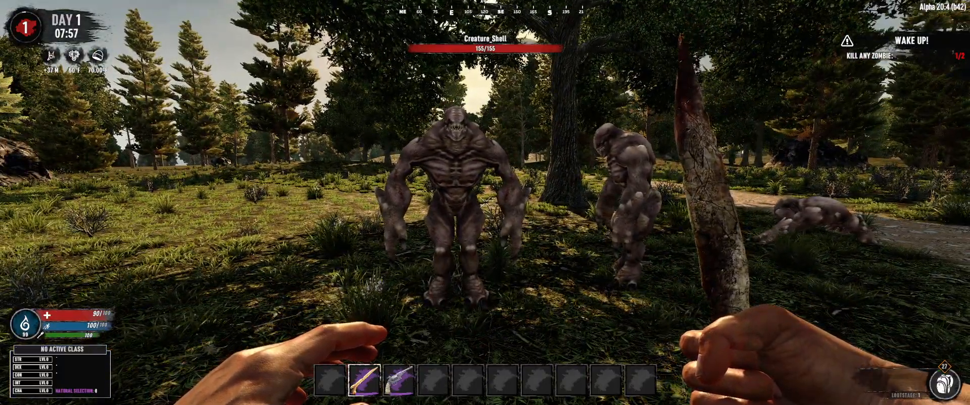
key(alt+Tab)
key(Tab)
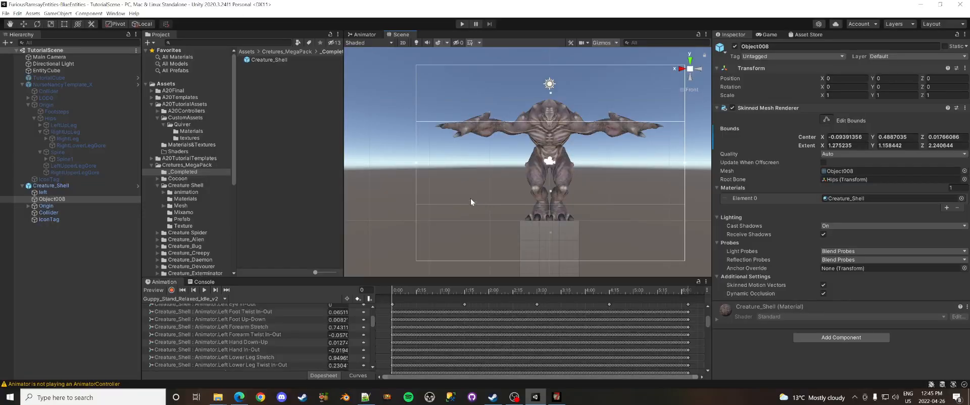